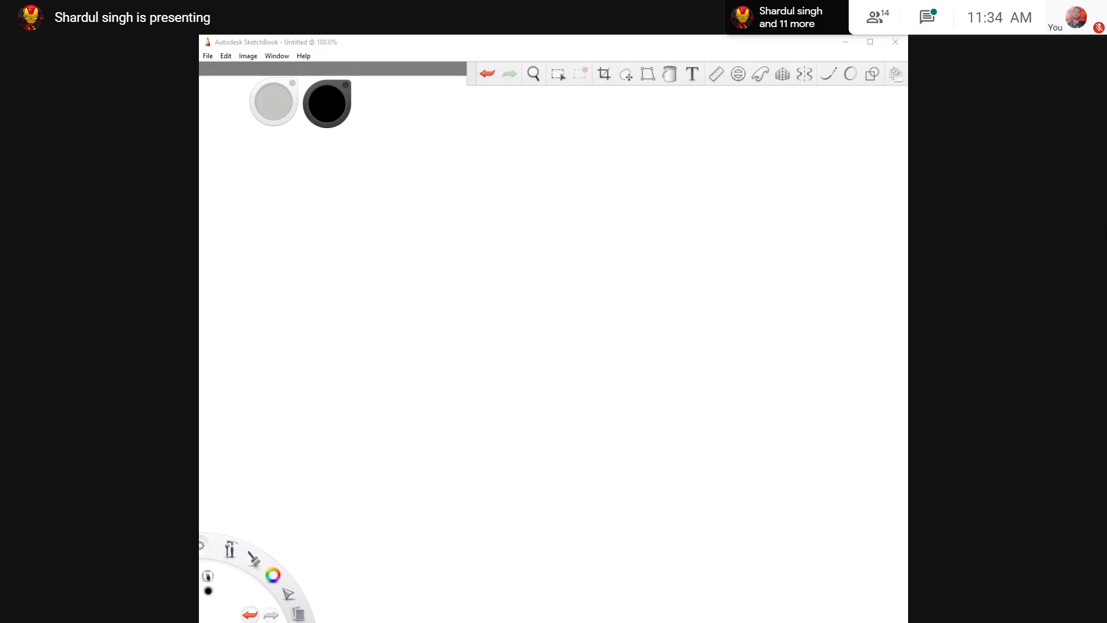
Change the brush colour from the colour puck to a bright blue
{"action": "left_click", "coordinate": [352, 58]}
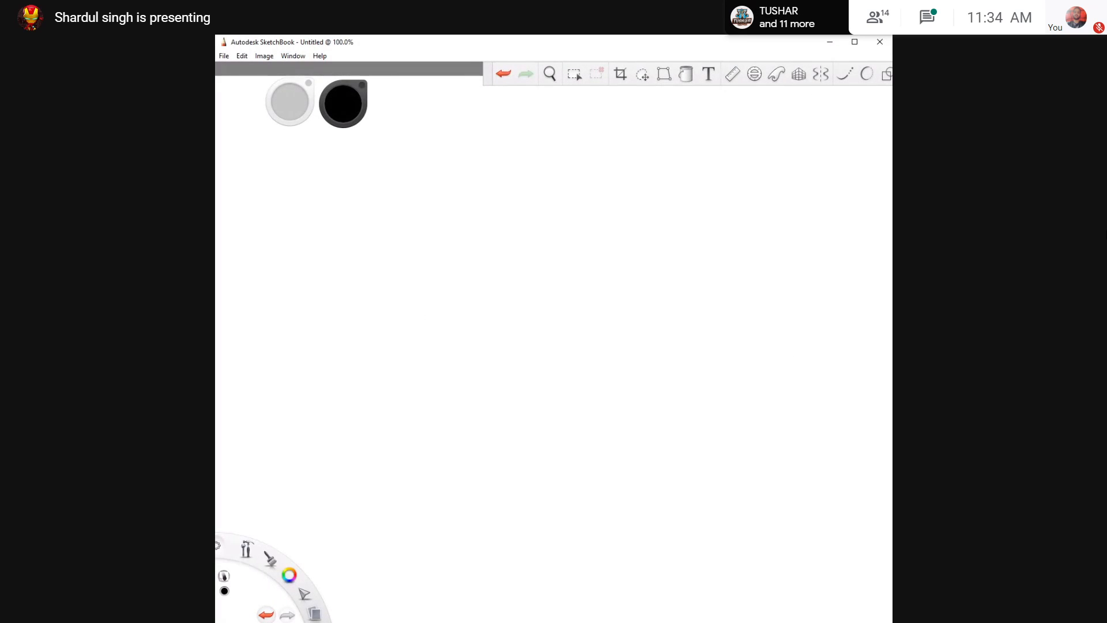
{"action": "left_click", "coordinate": [352, 109]}
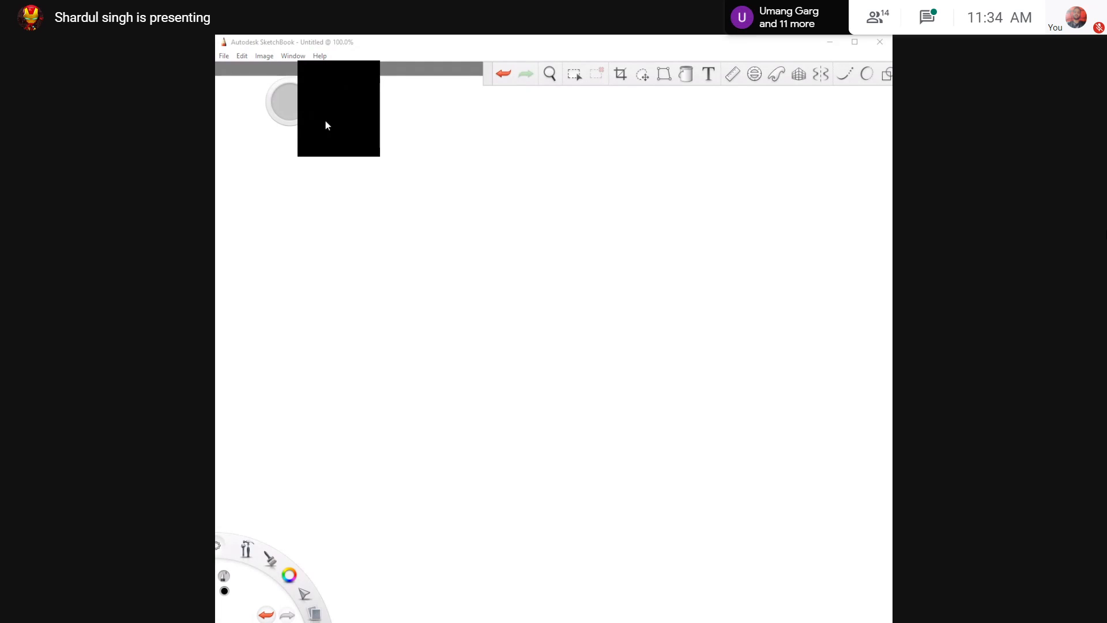
{"action": "left_click", "coordinate": [351, 109]}
{"action": "left_click", "coordinate": [464, 216]}
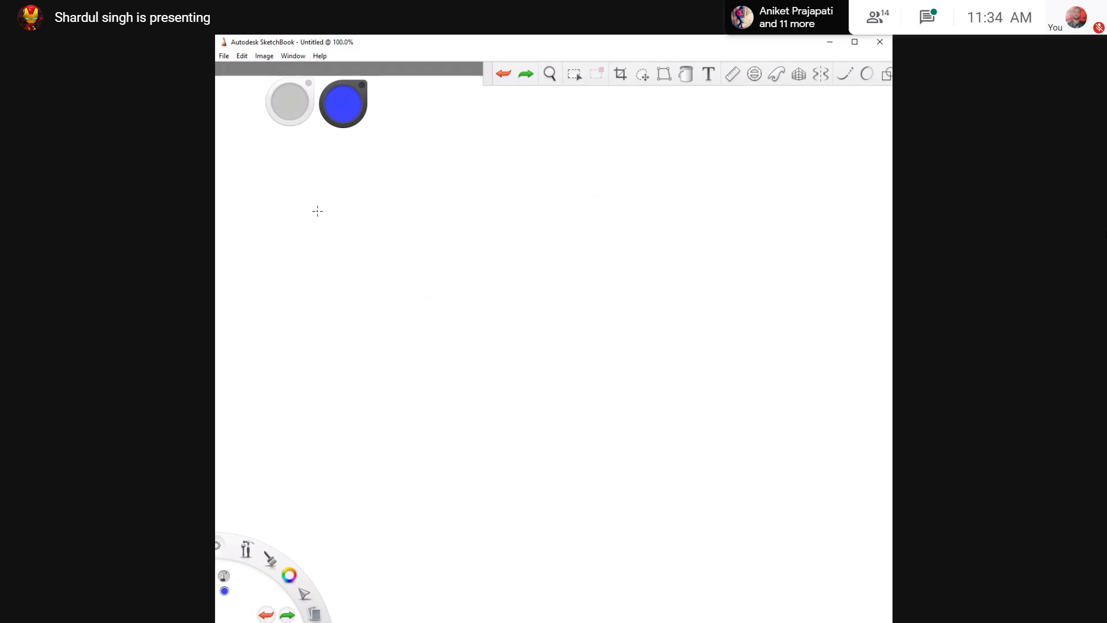
{"action": "left_click_drag", "start_coordinate": [372, 180], "coordinate": [373, 291]}
{"action": "key", "text": "ctrl+z"}
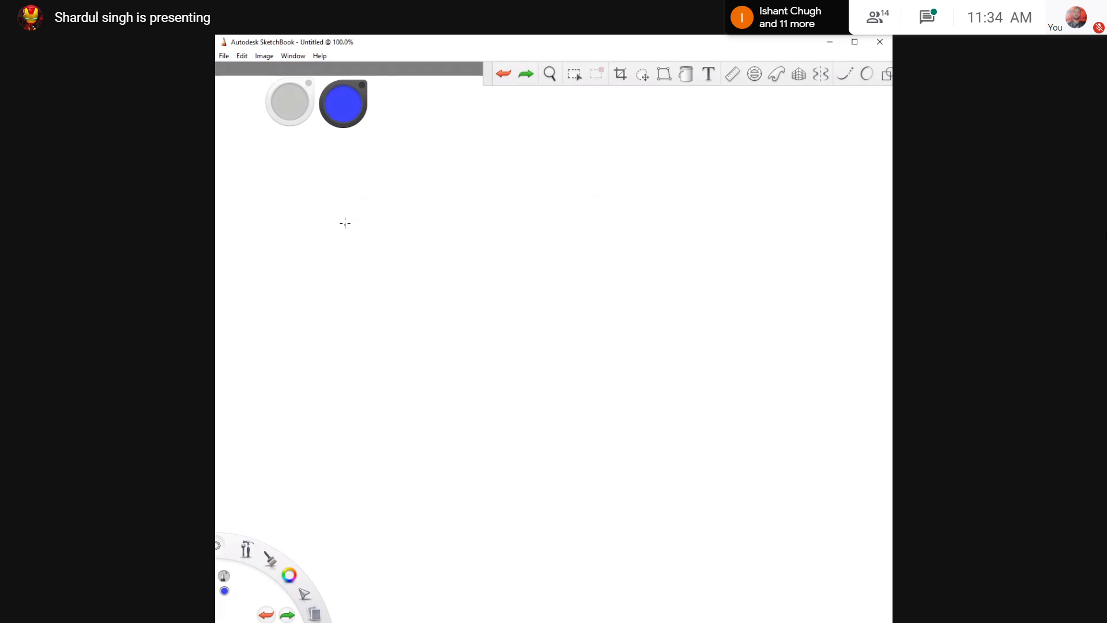
{"action": "mouse_move", "coordinate": [321, 198]}
{"action": "left_mouse_down"}
{"action": "mouse_move", "coordinate": [321, 189]}
{"action": "mouse_move", "coordinate": [320, 289]}
{"action": "left_mouse_up"}
{"action": "key", "text": "ctrl+z"}
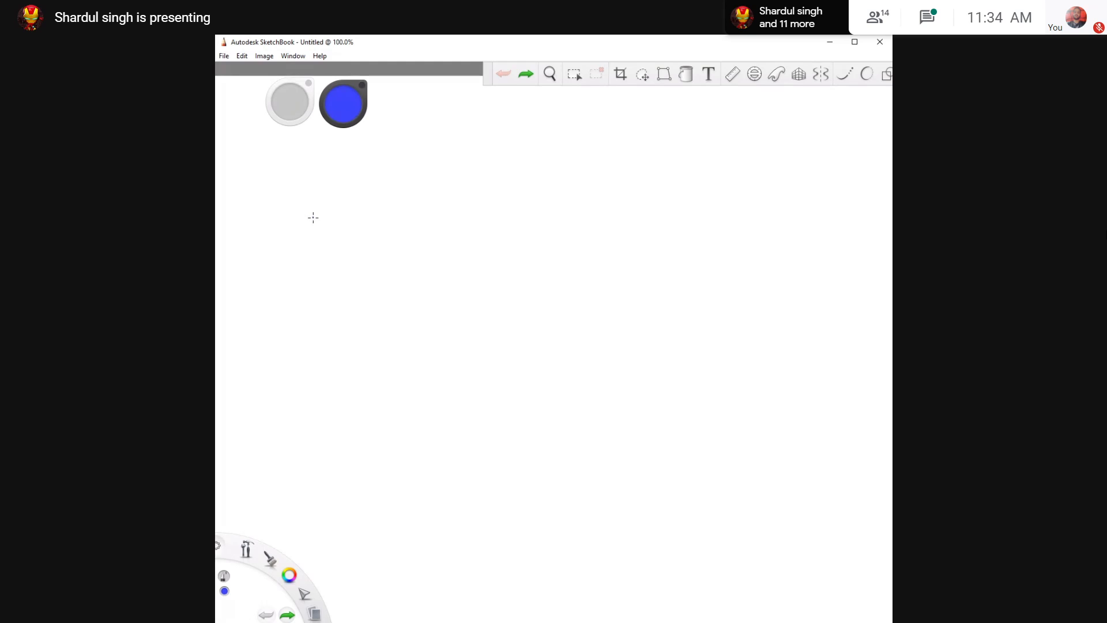
{"action": "left_click_drag", "start_coordinate": [326, 163], "coordinate": [322, 286]}
{"action": "key", "text": "ctrl+z"}
{"action": "left_click_drag", "start_coordinate": [345, 169], "coordinate": [344, 289]}
{"action": "key", "text": "ctrl+z"}
Draw a blue rectangular frame in the upper part of the canvas using two vertical and two horizontal strokes
{"action": "left_click_drag", "start_coordinate": [341, 174], "coordinate": [340, 299]}
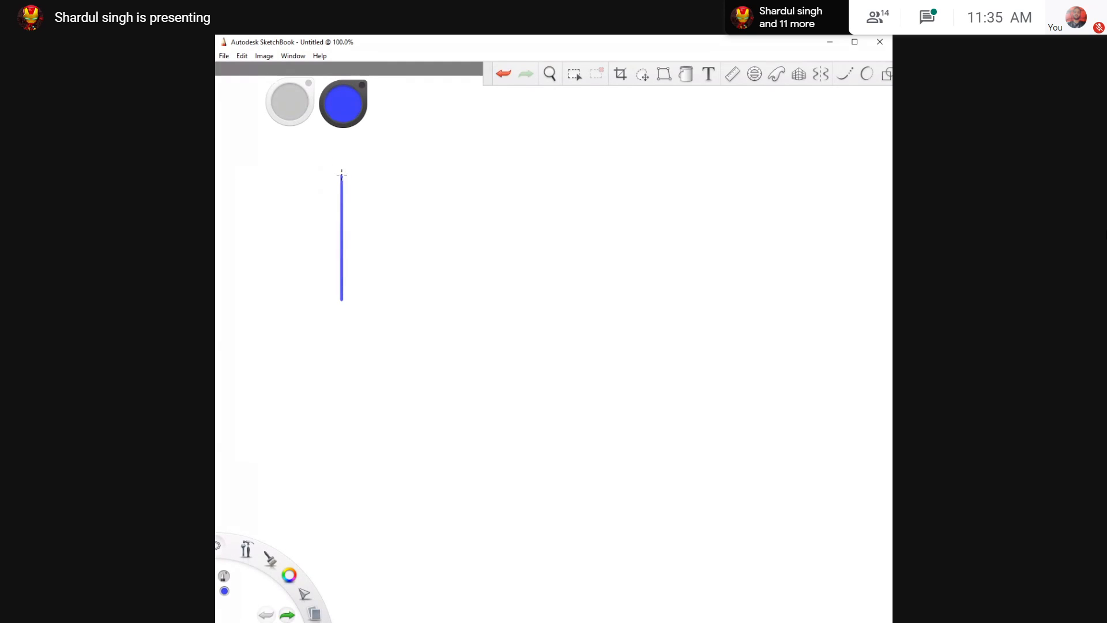
{"action": "left_click_drag", "start_coordinate": [521, 165], "coordinate": [520, 292]}
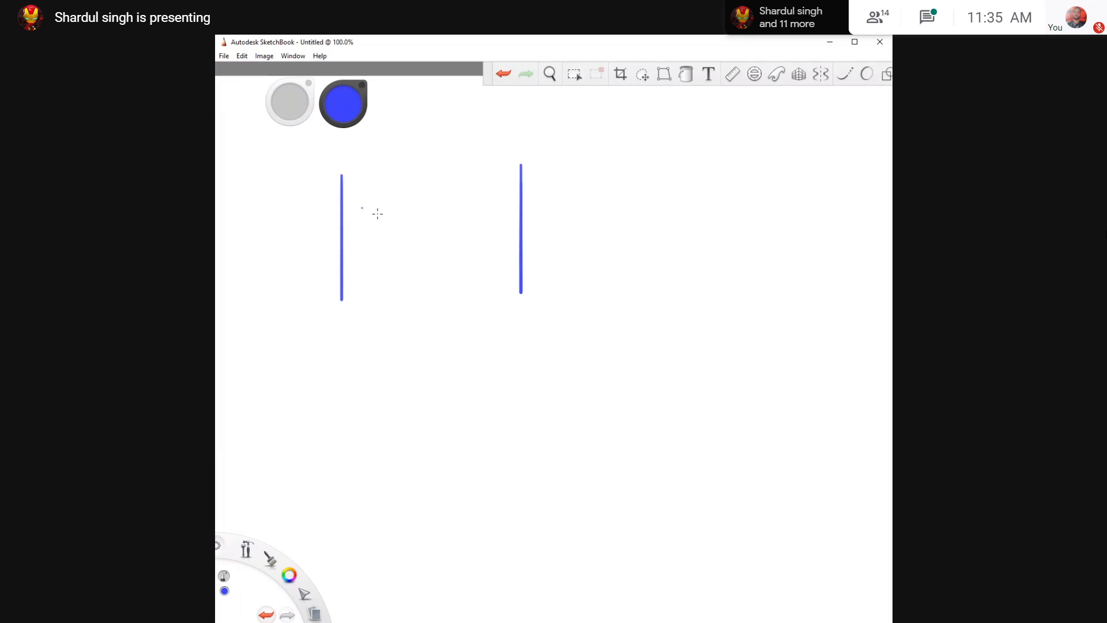
{"action": "left_click_drag", "start_coordinate": [344, 174], "coordinate": [519, 175]}
{"action": "left_click_drag", "start_coordinate": [341, 301], "coordinate": [522, 301]}
Draw a thin horizontal horizon line across the middle of the rectangular frame, from side to side
{"action": "key", "text": "space"}
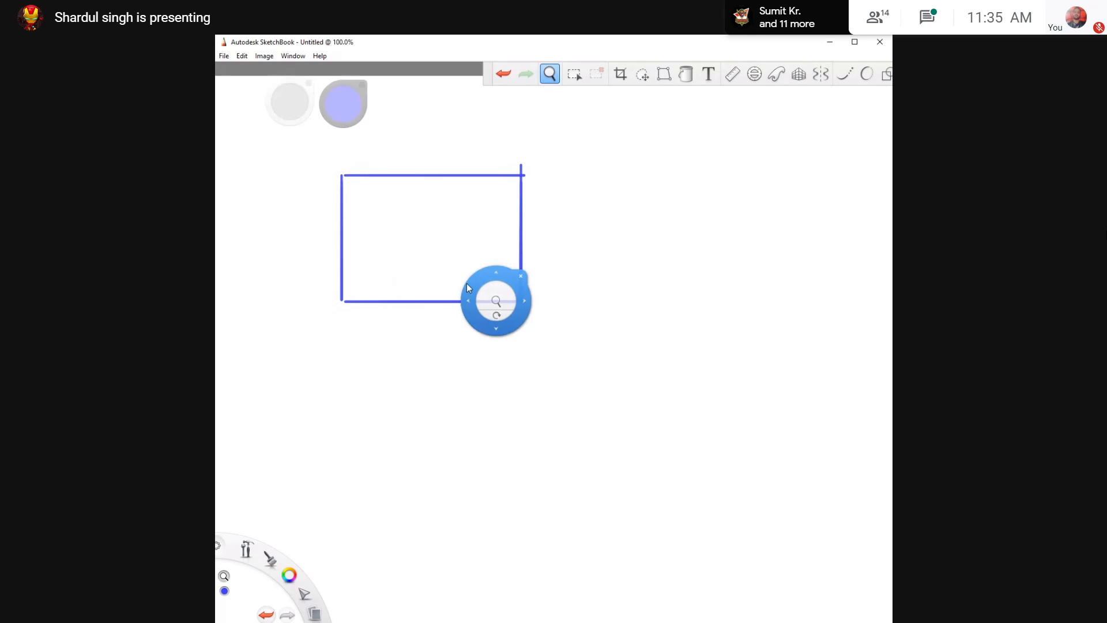
{"action": "scroll", "coordinate": [495, 301], "scroll_direction": "up", "scroll_amount": 4}
{"action": "left_click_drag", "start_coordinate": [342, 227], "coordinate": [454, 265]}
{"action": "left_click_drag", "start_coordinate": [376, 245], "coordinate": [637, 244]}
{"action": "key", "text": "ctrl+z"}
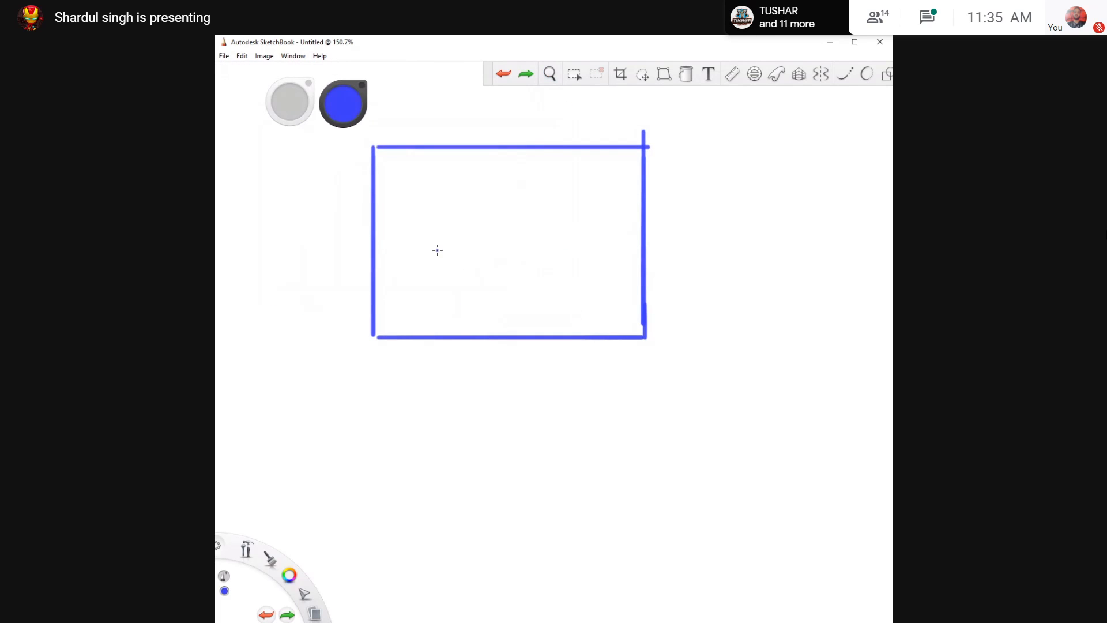
{"action": "left_click_drag", "start_coordinate": [374, 249], "coordinate": [650, 249]}
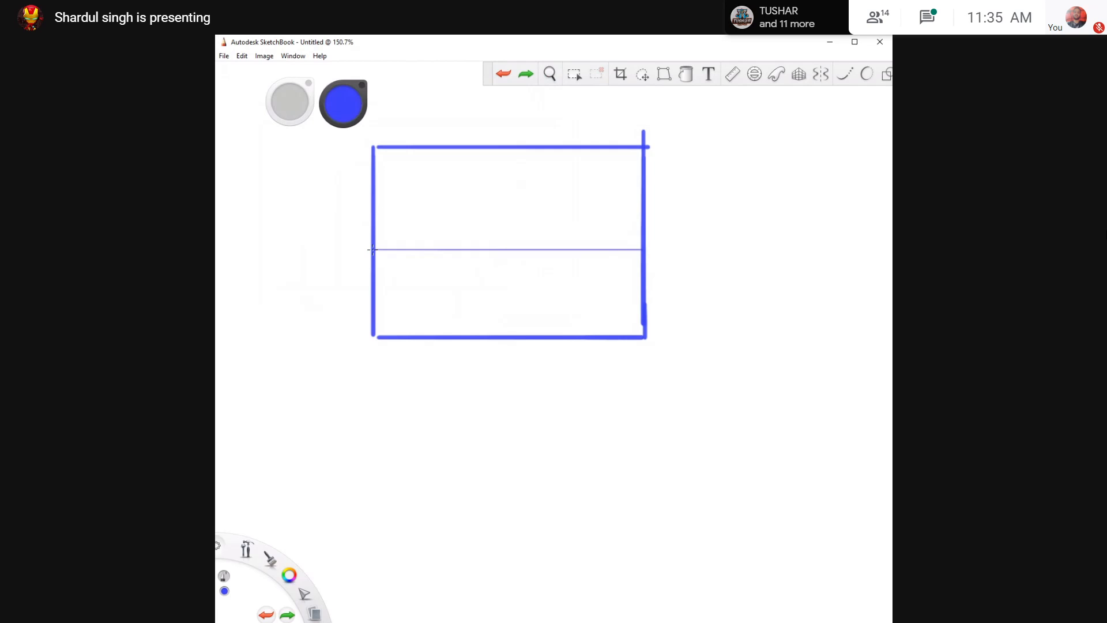
Draw a short vertical room-corner line across the horizon at the centre of the frame
{"action": "left_click_drag", "start_coordinate": [505, 185], "coordinate": [505, 280]}
{"action": "key", "text": "ctrl+z"}
{"action": "left_click_drag", "start_coordinate": [507, 195], "coordinate": [507, 287]}
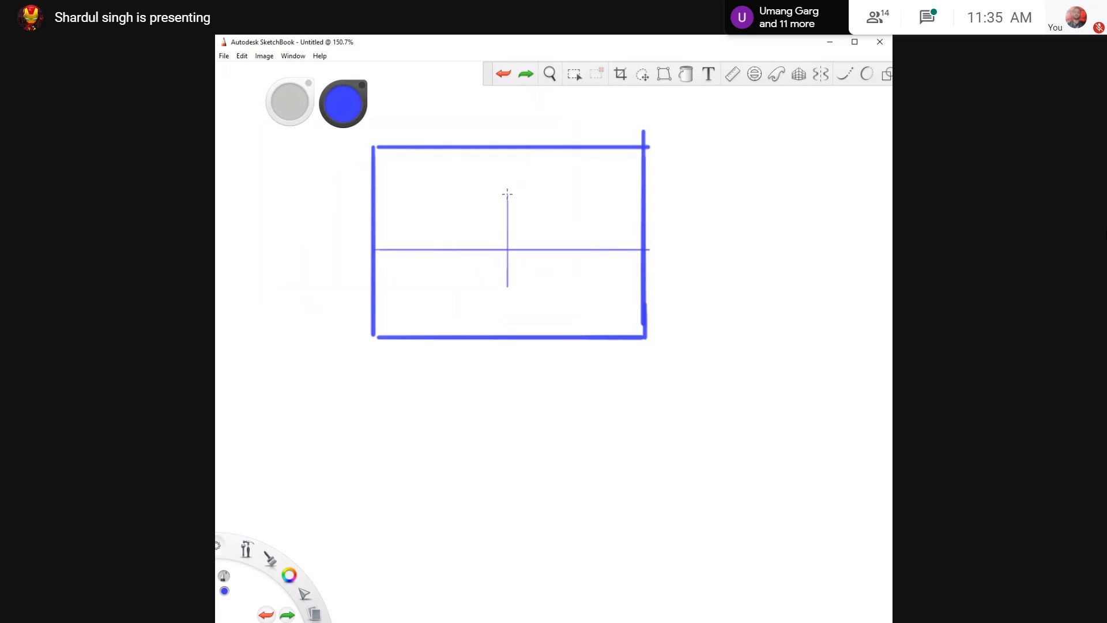
Draw two ceiling edges rising from the top of the corner line to the frame's left and right sides
{"action": "left_click_drag", "start_coordinate": [372, 253], "coordinate": [628, 158]}
{"action": "key", "text": "ctrl+z"}
{"action": "key", "text": "ctrl+z"}
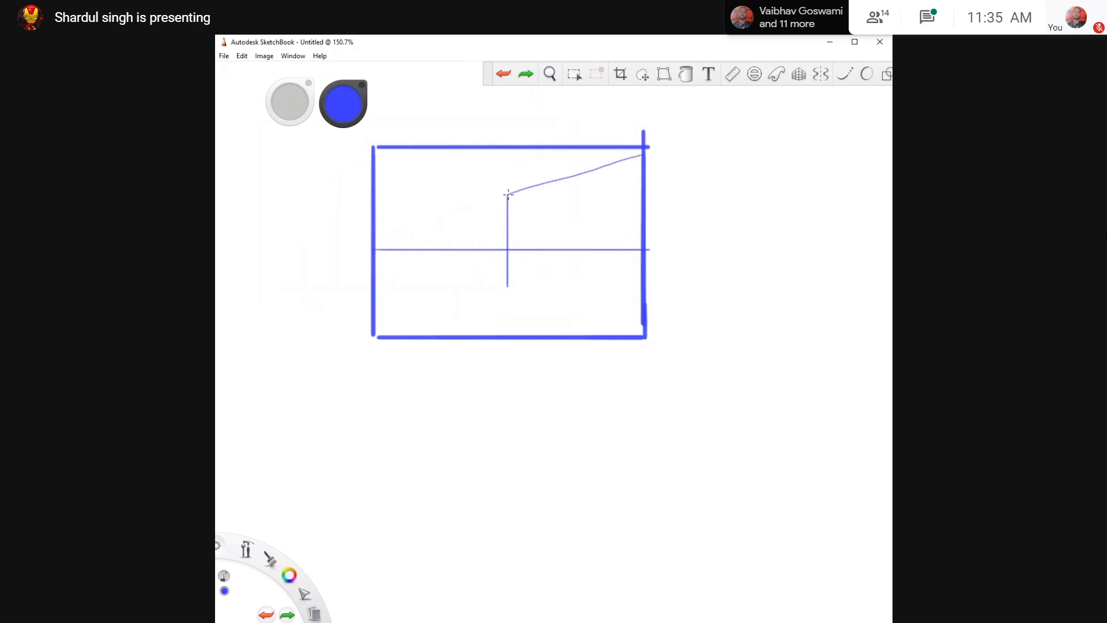
{"action": "key", "text": "ctrl+z"}
{"action": "left_click_drag", "start_coordinate": [508, 195], "coordinate": [642, 154]}
{"action": "mouse_move", "coordinate": [451, 183]}
{"action": "left_mouse_down"}
{"action": "mouse_move", "coordinate": [506, 196]}
{"action": "mouse_move", "coordinate": [385, 166]}
{"action": "left_mouse_up"}
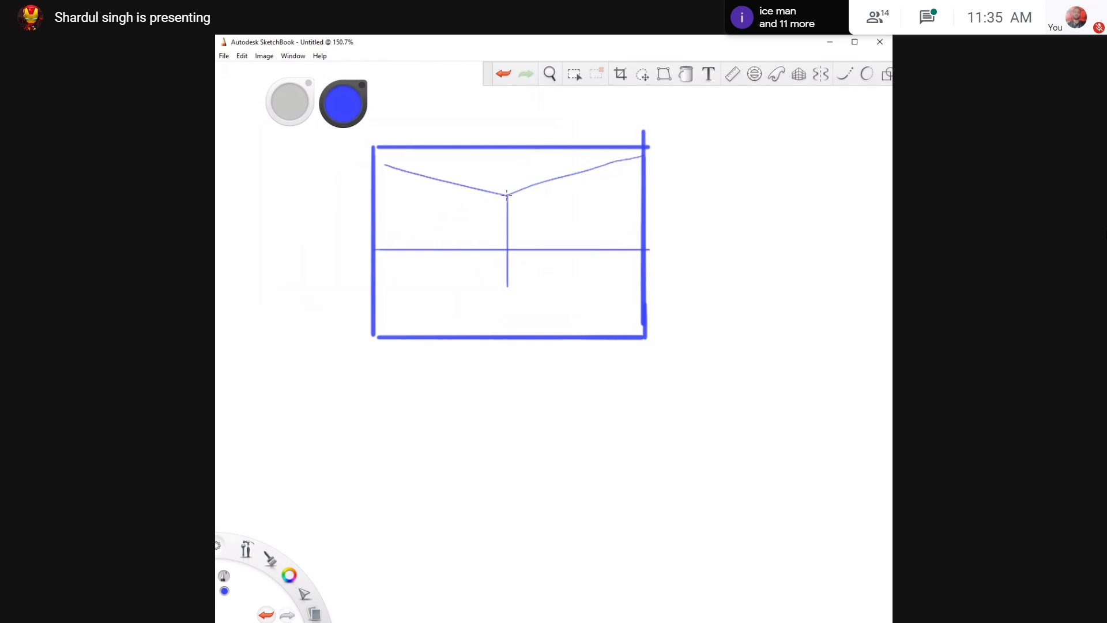
Draw two floor edges descending from the bottom of the corner line towards the frame's lower left and right sides
{"action": "left_click_drag", "start_coordinate": [508, 285], "coordinate": [412, 337]}
{"action": "key", "text": "ctrl+z"}
{"action": "mouse_move", "coordinate": [482, 295]}
{"action": "left_mouse_down"}
{"action": "mouse_move", "coordinate": [506, 286]}
{"action": "mouse_move", "coordinate": [387, 334]}
{"action": "left_mouse_up"}
{"action": "left_click_drag", "start_coordinate": [507, 287], "coordinate": [625, 312]}
{"action": "key", "text": "ctrl+z"}
{"action": "mouse_move", "coordinate": [507, 286]}
{"action": "left_mouse_down"}
{"action": "mouse_move", "coordinate": [640, 319]}
{"action": "mouse_move", "coordinate": [507, 287]}
{"action": "mouse_move", "coordinate": [642, 317]}
{"action": "left_mouse_up"}
{"action": "key", "text": "ctrl+z"}
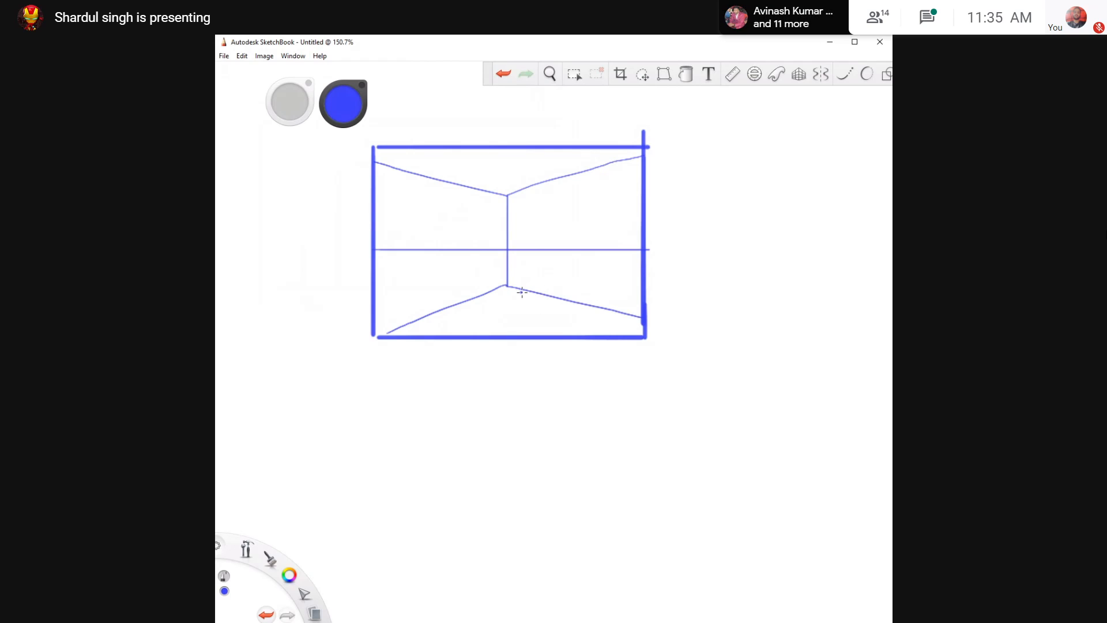
{"action": "left_click_drag", "start_coordinate": [507, 286], "coordinate": [566, 301]}
{"action": "key", "text": "ctrl+z"}
Retrace the room's vertical corner, ceiling edges and floor edges with thick strokes
{"action": "left_click_drag", "start_coordinate": [506, 194], "coordinate": [506, 286]}
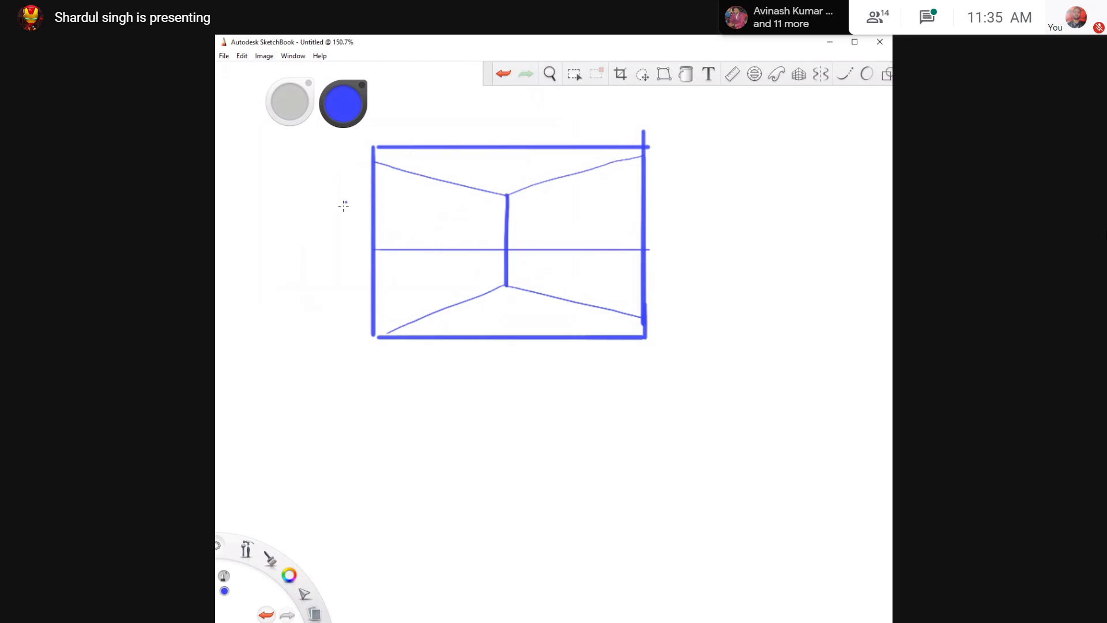
{"action": "mouse_move", "coordinate": [375, 162]}
{"action": "left_mouse_down"}
{"action": "mouse_move", "coordinate": [501, 193]}
{"action": "mouse_move", "coordinate": [640, 155]}
{"action": "left_mouse_up"}
{"action": "left_click_drag", "start_coordinate": [506, 285], "coordinate": [400, 337]}
{"action": "key", "text": "ctrl+z"}
{"action": "left_click_drag", "start_coordinate": [503, 284], "coordinate": [381, 339]}
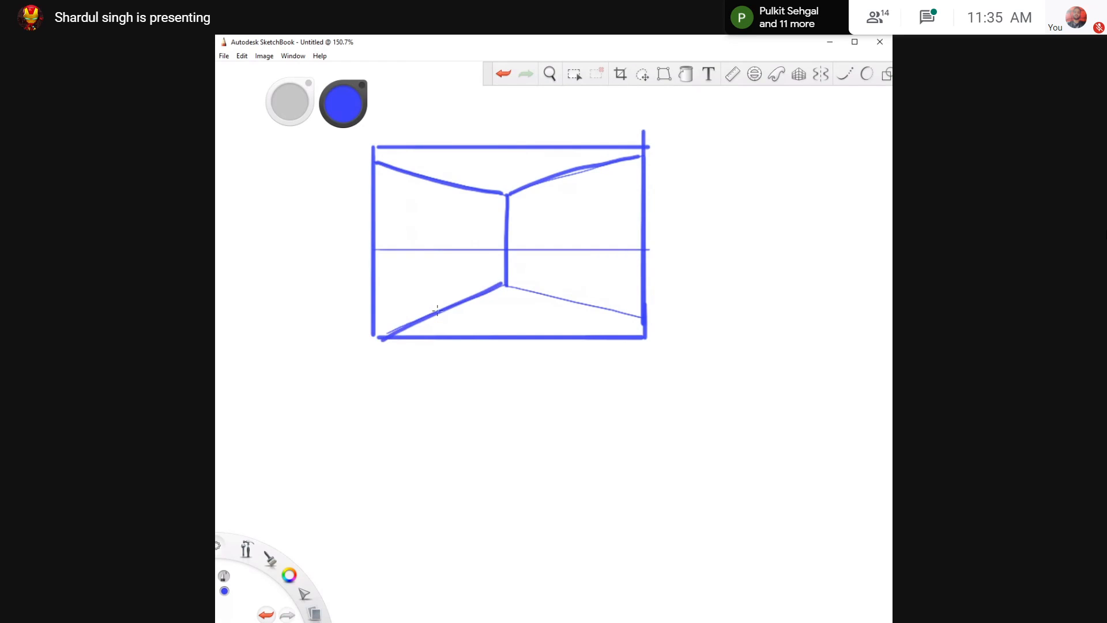
{"action": "left_click_drag", "start_coordinate": [505, 285], "coordinate": [634, 309]}
Label the room's surfaces by hand: C on the ceiling, L and R on the walls, F on the floor
{"action": "left_click_drag", "start_coordinate": [520, 160], "coordinate": [521, 171]}
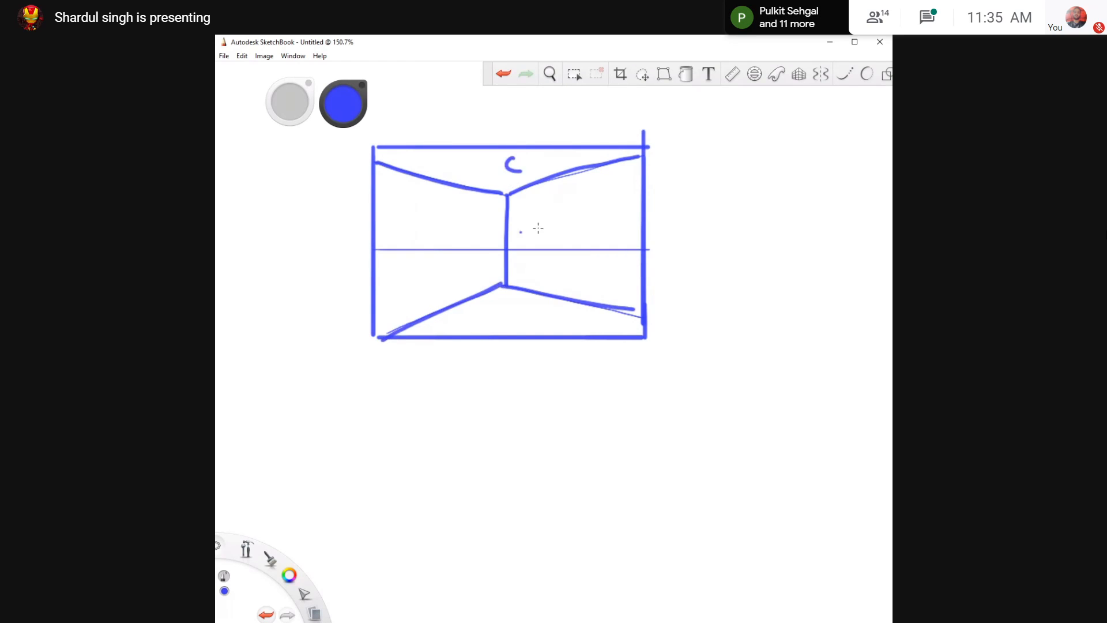
{"action": "left_click_drag", "start_coordinate": [441, 223], "coordinate": [458, 235]}
{"action": "mouse_move", "coordinate": [549, 211]}
{"action": "left_mouse_down"}
{"action": "mouse_move", "coordinate": [550, 233]}
{"action": "mouse_move", "coordinate": [565, 234]}
{"action": "left_mouse_up"}
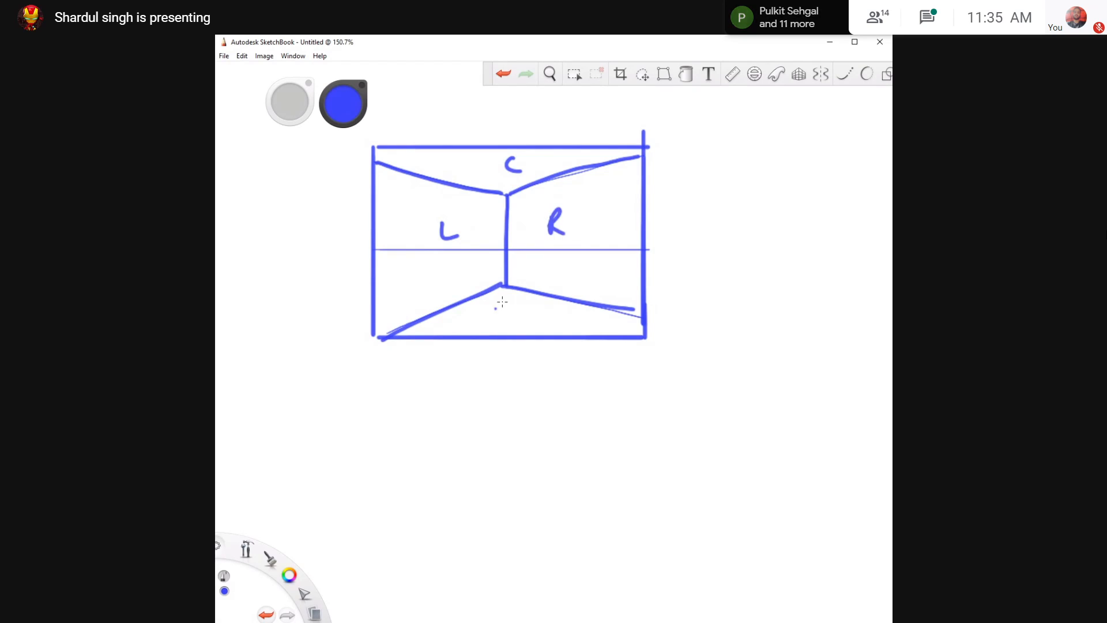
{"action": "mouse_move", "coordinate": [483, 312]}
{"action": "left_mouse_down"}
{"action": "mouse_move", "coordinate": [485, 327]}
{"action": "mouse_move", "coordinate": [498, 307]}
{"action": "left_mouse_up"}
{"action": "left_click_drag", "start_coordinate": [486, 318], "coordinate": [495, 316]}
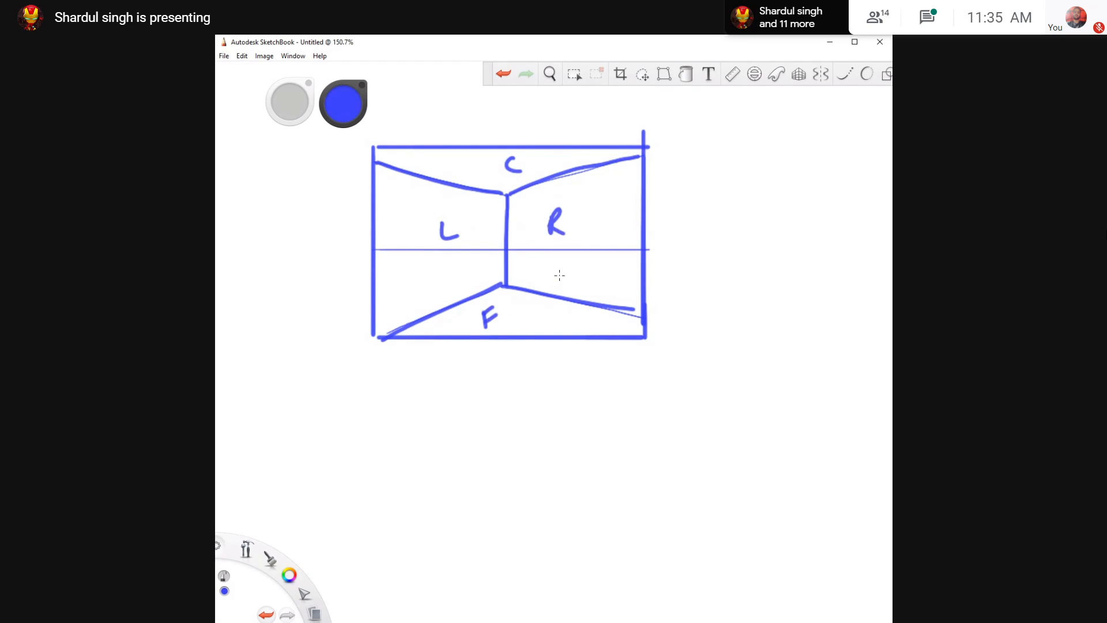
{"action": "key", "text": "space"}
{"action": "left_click_drag", "start_coordinate": [558, 250], "coordinate": [487, 259]}
{"action": "key", "text": "ctrl+z"}
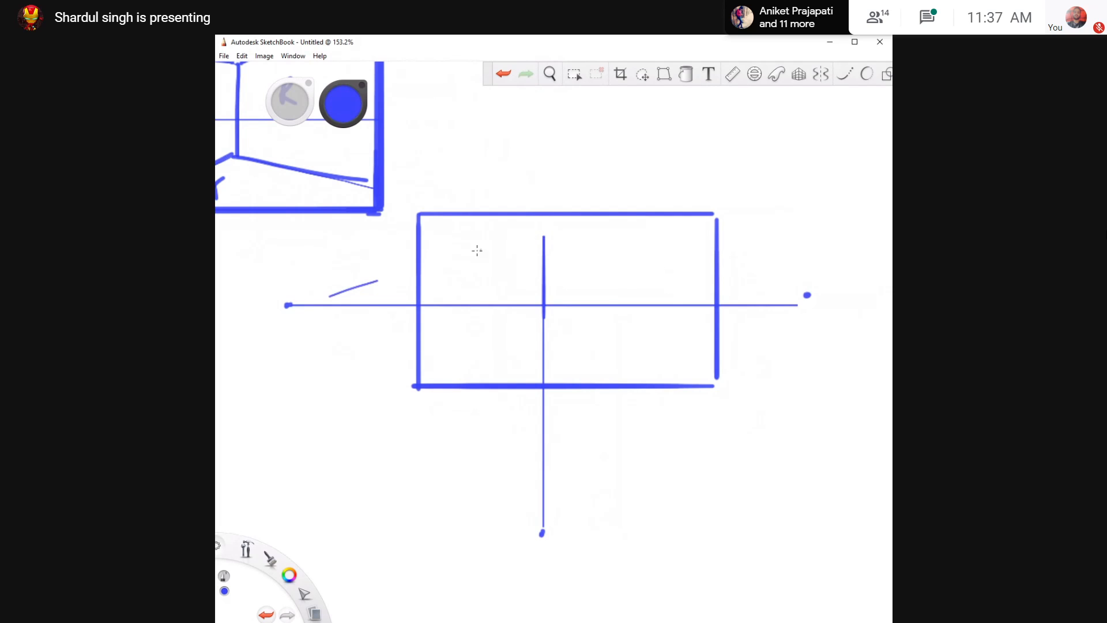
Draw ceiling and floor edges outward from the ends of the vertical corner line in the second frame
{"action": "left_click_drag", "start_coordinate": [545, 236], "coordinate": [614, 215]}
{"action": "mouse_move", "coordinate": [544, 320]}
{"action": "left_mouse_down"}
{"action": "mouse_move", "coordinate": [664, 362]}
{"action": "mouse_move", "coordinate": [544, 321]}
{"action": "mouse_move", "coordinate": [660, 362]}
{"action": "mouse_move", "coordinate": [521, 329]}
{"action": "mouse_move", "coordinate": [437, 363]}
{"action": "mouse_move", "coordinate": [544, 321]}
{"action": "left_mouse_up"}
{"action": "mouse_move", "coordinate": [545, 237]}
{"action": "left_mouse_down"}
{"action": "mouse_move", "coordinate": [449, 220]}
{"action": "mouse_move", "coordinate": [546, 236]}
{"action": "left_mouse_up"}
Draw the slanted right wall edge from the second frame's upper-right corner down to the end of the right floor edge
{"action": "left_click_drag", "start_coordinate": [706, 210], "coordinate": [661, 350]}
{"action": "key", "text": "ctrl+z"}
{"action": "left_click_drag", "start_coordinate": [706, 207], "coordinate": [632, 420]}
{"action": "key", "text": "ctrl+z"}
{"action": "mouse_move", "coordinate": [701, 205]}
{"action": "left_mouse_down"}
{"action": "mouse_move", "coordinate": [701, 340]}
{"action": "mouse_move", "coordinate": [699, 262]}
{"action": "mouse_move", "coordinate": [717, 221]}
{"action": "mouse_move", "coordinate": [662, 360]}
{"action": "left_mouse_up"}
{"action": "key", "text": "ctrl+z"}
{"action": "key", "text": "ctrl+z"}
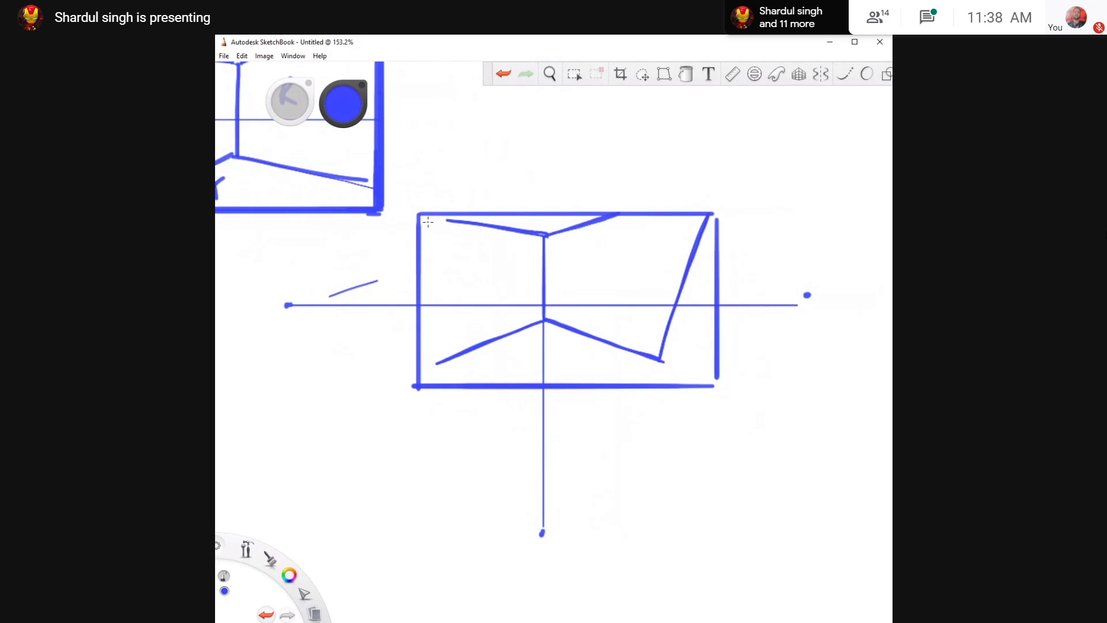
Draw the left wall's slanted edge down to the floor edge and extend the left ceiling edge to the frame's corner
{"action": "left_click_drag", "start_coordinate": [417, 254], "coordinate": [439, 353]}
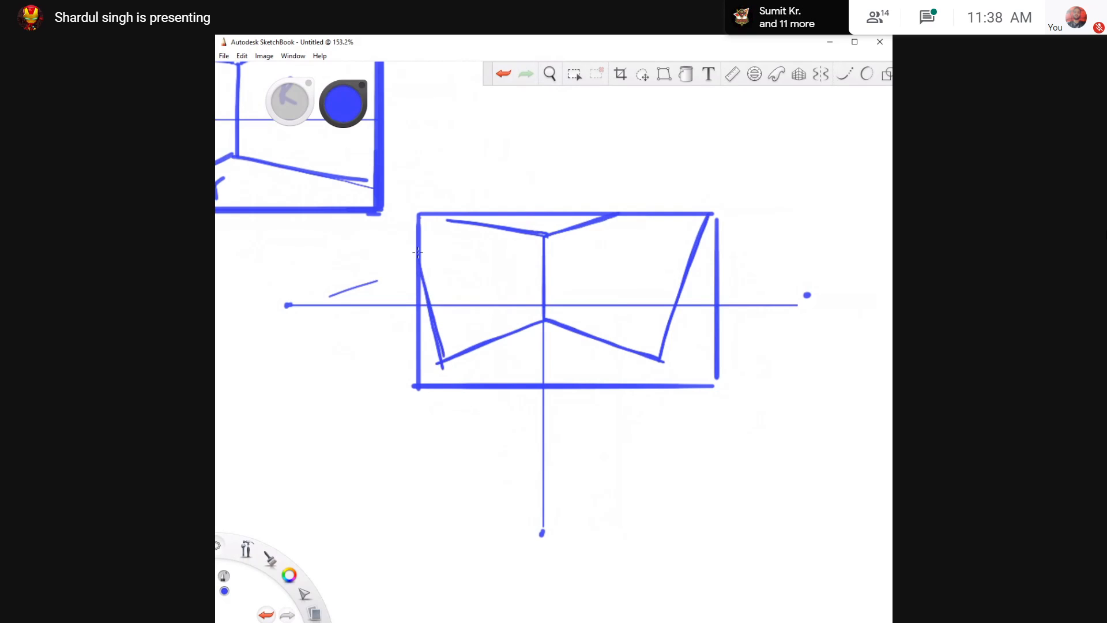
{"action": "left_click_drag", "start_coordinate": [438, 351], "coordinate": [420, 277]}
{"action": "left_click_drag", "start_coordinate": [419, 213], "coordinate": [430, 214]}
{"action": "mouse_move", "coordinate": [538, 318]}
{"action": "left_mouse_down"}
{"action": "mouse_move", "coordinate": [447, 360]}
{"action": "mouse_move", "coordinate": [422, 330]}
{"action": "mouse_move", "coordinate": [444, 349]}
{"action": "left_mouse_up"}
{"action": "key", "text": "ctrl+z"}
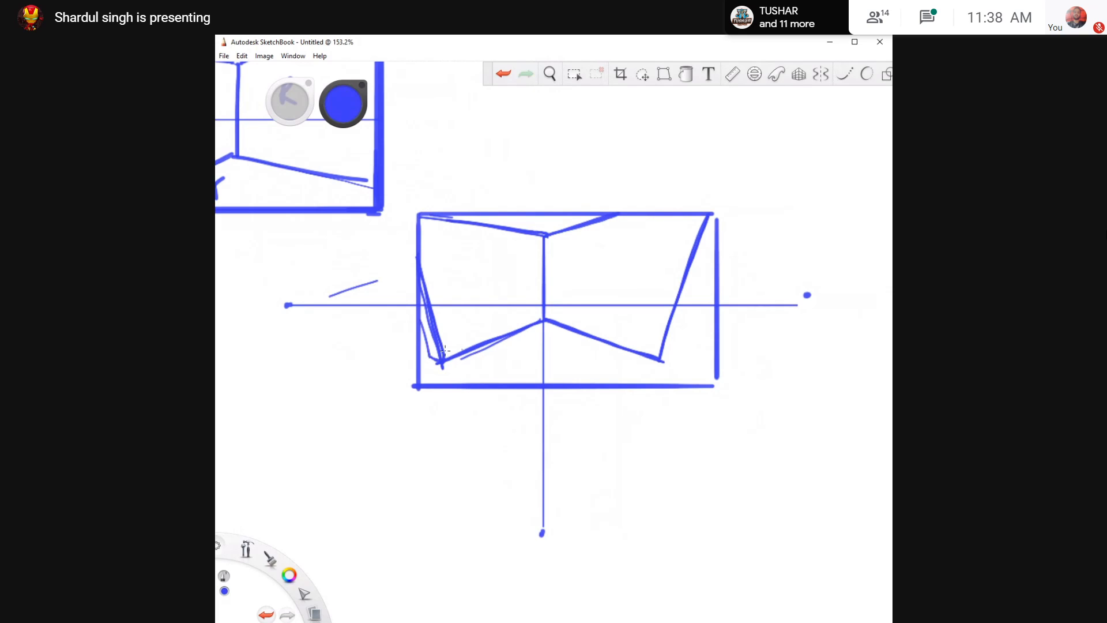
Draw a diagonal floor edge across the second frame's lower-right corner and add a second stroke along the slanted right wall edge
{"action": "left_click_drag", "start_coordinate": [661, 356], "coordinate": [717, 321]}
{"action": "left_click_drag", "start_coordinate": [717, 320], "coordinate": [616, 384]}
{"action": "mouse_move", "coordinate": [665, 356]}
{"action": "left_mouse_down"}
{"action": "mouse_move", "coordinate": [716, 328]}
{"action": "mouse_move", "coordinate": [650, 360]}
{"action": "left_mouse_up"}
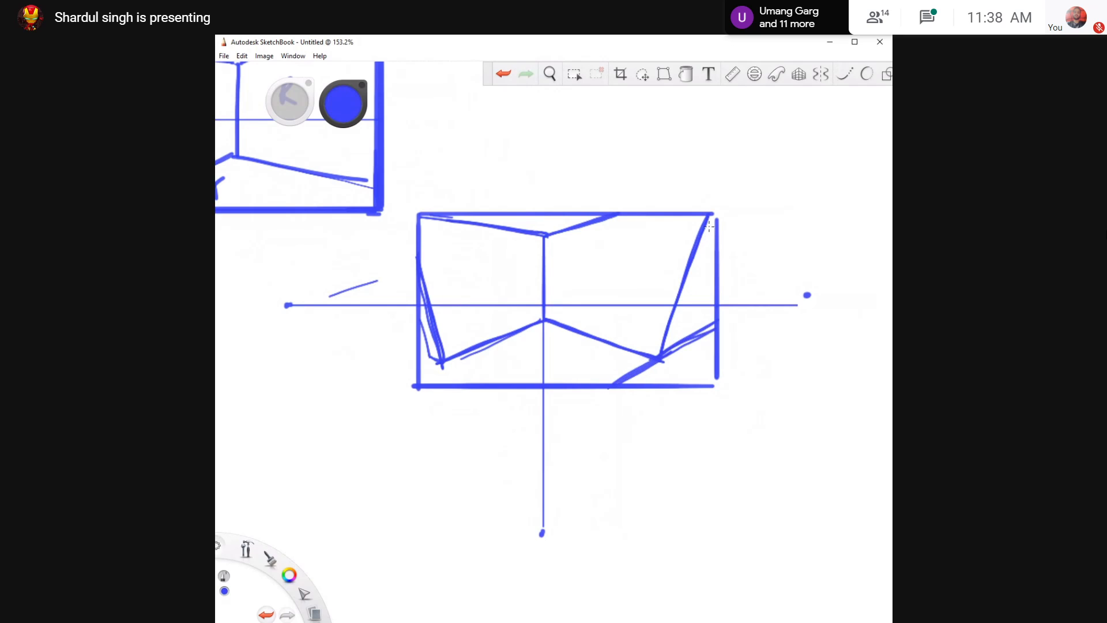
{"action": "left_click_drag", "start_coordinate": [711, 217], "coordinate": [668, 341]}
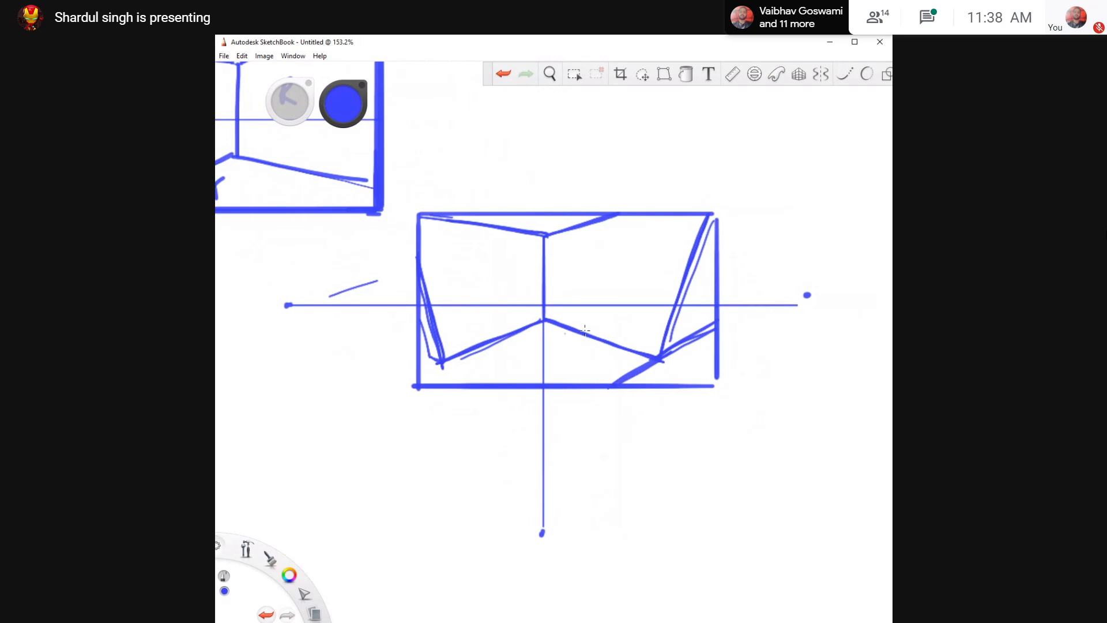
Draw a tilted four-sided window on the right wall of the second room sketch
{"action": "left_click_drag", "start_coordinate": [582, 236], "coordinate": [567, 303]}
{"action": "key", "text": "ctrl+z"}
{"action": "mouse_move", "coordinate": [595, 250]}
{"action": "left_mouse_down"}
{"action": "mouse_move", "coordinate": [581, 301]}
{"action": "mouse_move", "coordinate": [605, 250]}
{"action": "mouse_move", "coordinate": [648, 243]}
{"action": "mouse_move", "coordinate": [634, 299]}
{"action": "mouse_move", "coordinate": [582, 304]}
{"action": "left_mouse_up"}
{"action": "key", "text": "ctrl+z"}
{"action": "key", "text": "ctrl+z"}
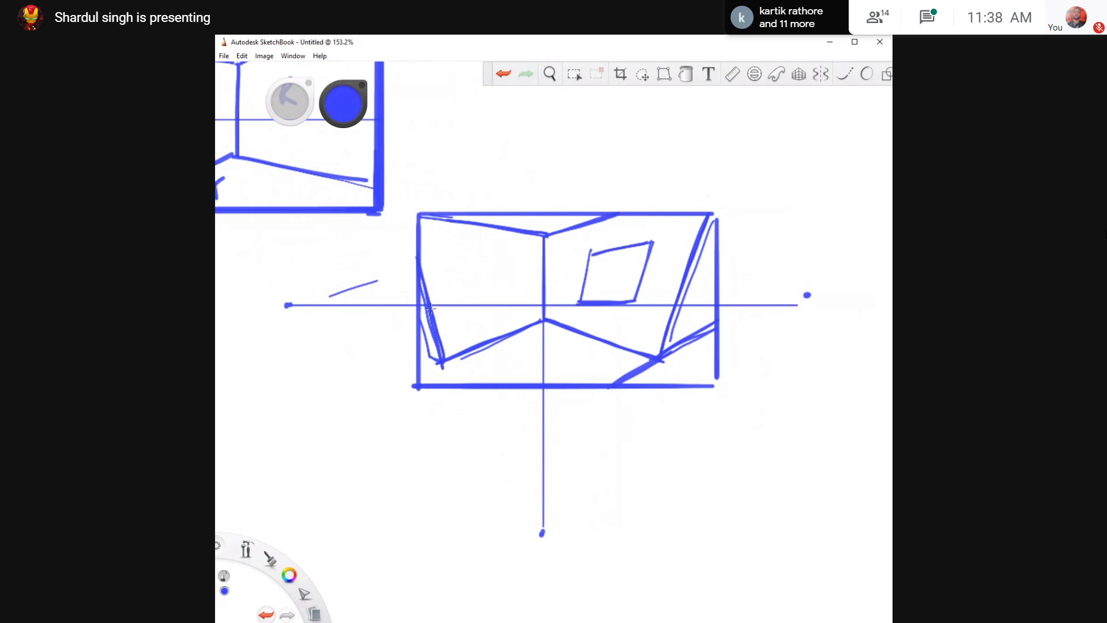
Draw a door with converging slanted sides on the left wall of the second room sketch
{"action": "mouse_move", "coordinate": [464, 333]}
{"action": "left_mouse_down"}
{"action": "mouse_move", "coordinate": [454, 258]}
{"action": "mouse_move", "coordinate": [497, 258]}
{"action": "mouse_move", "coordinate": [506, 338]}
{"action": "left_mouse_up"}
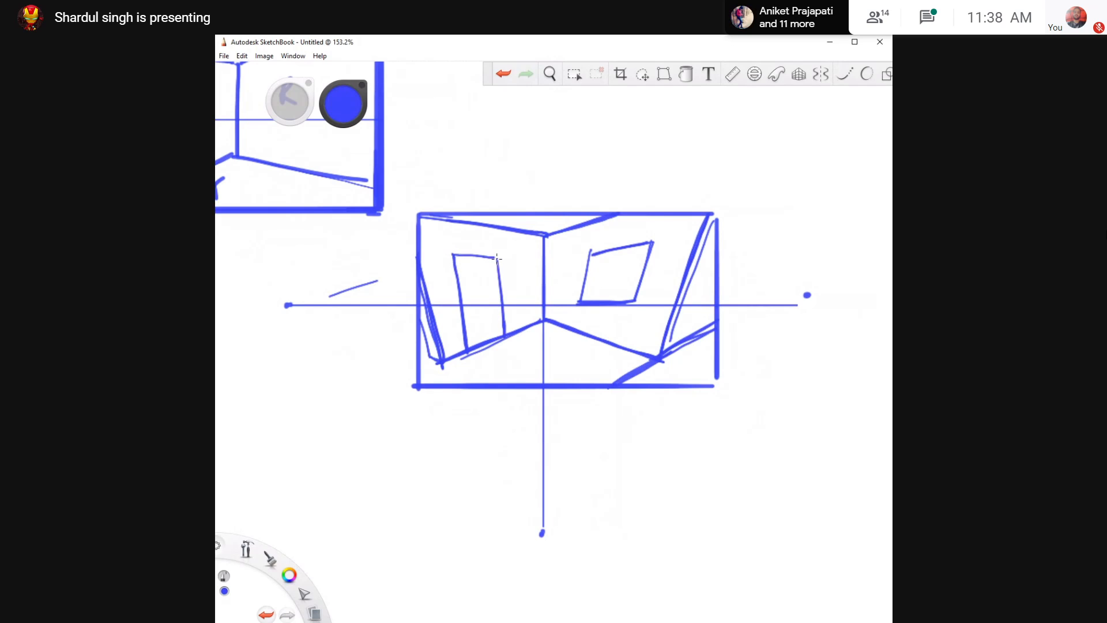
{"action": "key", "text": "ctrl+z"}
{"action": "key", "text": "ctrl+z"}
{"action": "left_click_drag", "start_coordinate": [452, 245], "coordinate": [471, 347]}
{"action": "left_click_drag", "start_coordinate": [492, 258], "coordinate": [508, 333]}
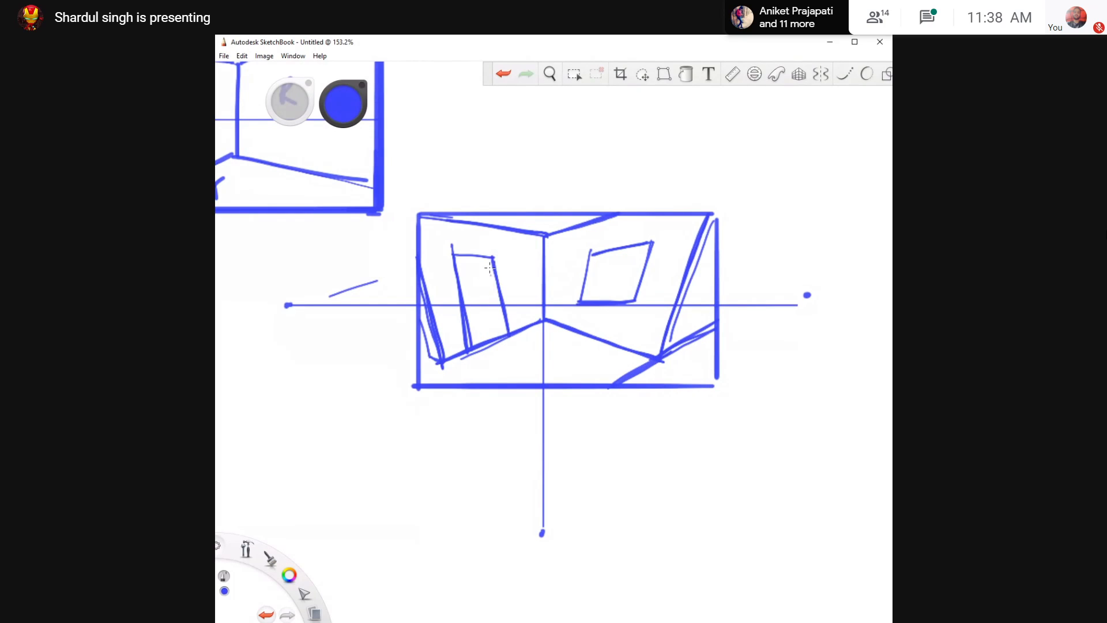
{"action": "mouse_move", "coordinate": [485, 258]}
{"action": "left_mouse_down"}
{"action": "mouse_move", "coordinate": [500, 327]}
{"action": "mouse_move", "coordinate": [476, 263]}
{"action": "left_mouse_up"}
Draw a door with vertical sides on the left wall of the first room sketch
{"action": "key", "text": "space"}
{"action": "left_click_drag", "start_coordinate": [589, 346], "coordinate": [438, 245]}
{"action": "key", "text": "space"}
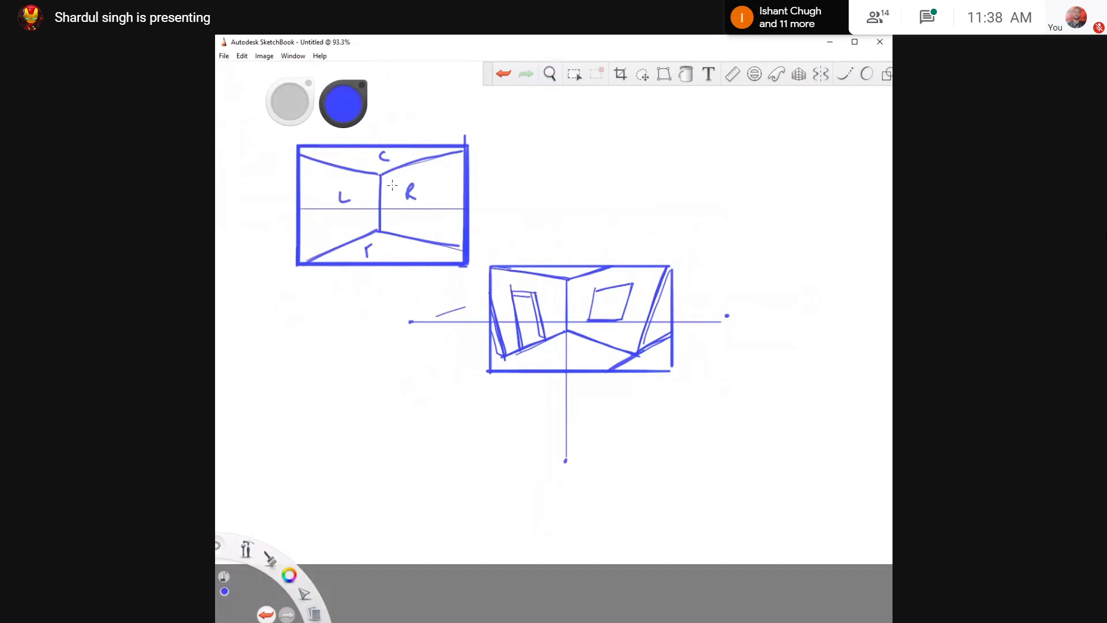
{"action": "left_click_drag", "start_coordinate": [337, 252], "coordinate": [337, 196]}
{"action": "key", "text": "ctrl+z"}
{"action": "mouse_move", "coordinate": [336, 248]}
{"action": "left_mouse_down"}
{"action": "mouse_move", "coordinate": [338, 194]}
{"action": "mouse_move", "coordinate": [365, 191]}
{"action": "mouse_move", "coordinate": [363, 229]}
{"action": "mouse_move", "coordinate": [359, 195]}
{"action": "left_mouse_up"}
{"action": "key", "text": "ctrl+z"}
{"action": "key", "text": "ctrl+z"}
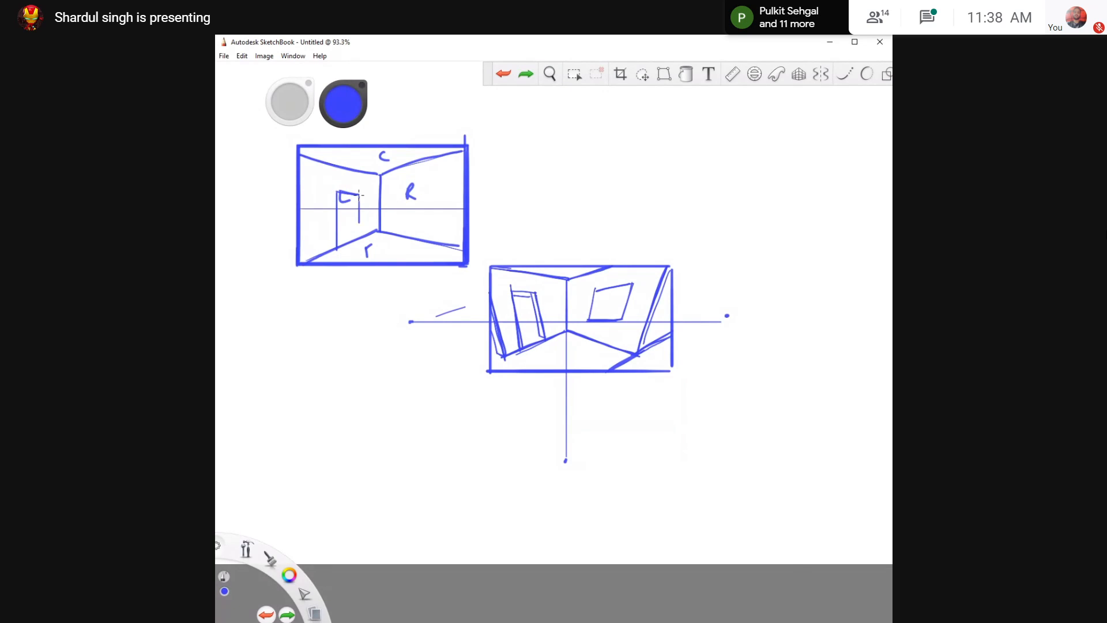
Draw a window with vertical sides on the right wall of the first room sketch
{"action": "mouse_move", "coordinate": [417, 222]}
{"action": "left_mouse_down"}
{"action": "mouse_move", "coordinate": [417, 189]}
{"action": "mouse_move", "coordinate": [447, 187]}
{"action": "mouse_move", "coordinate": [448, 223]}
{"action": "left_mouse_up"}
{"action": "left_click_drag", "start_coordinate": [443, 185], "coordinate": [419, 189]}
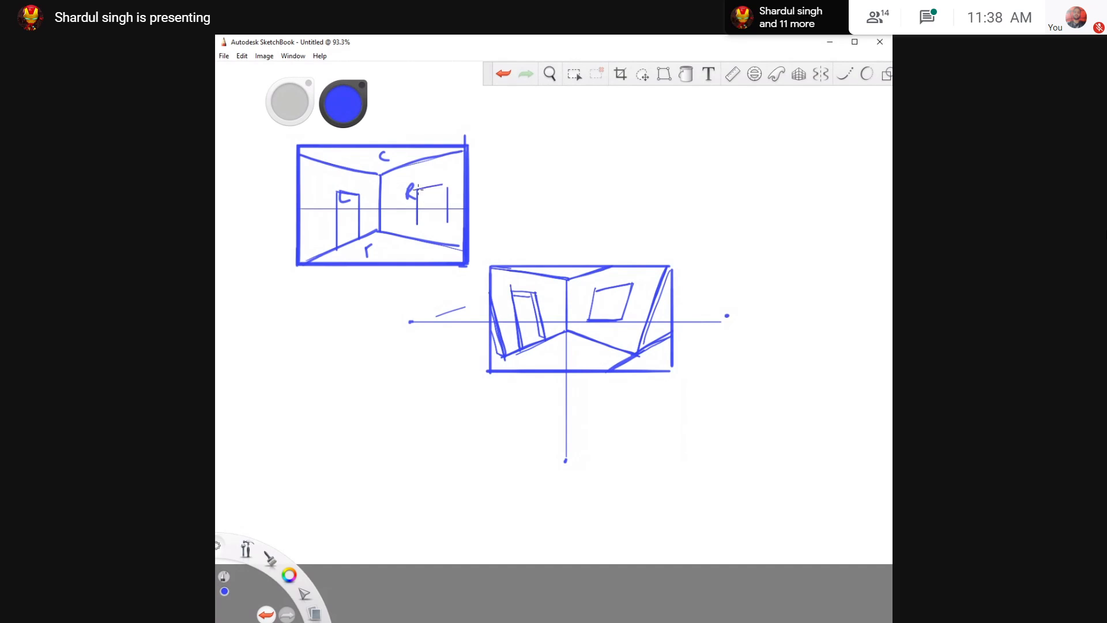
{"action": "left_click_drag", "start_coordinate": [448, 224], "coordinate": [419, 224]}
{"action": "left_click_drag", "start_coordinate": [448, 184], "coordinate": [437, 188]}
Clear both room sketches from the canvas
{"action": "key", "text": "space"}
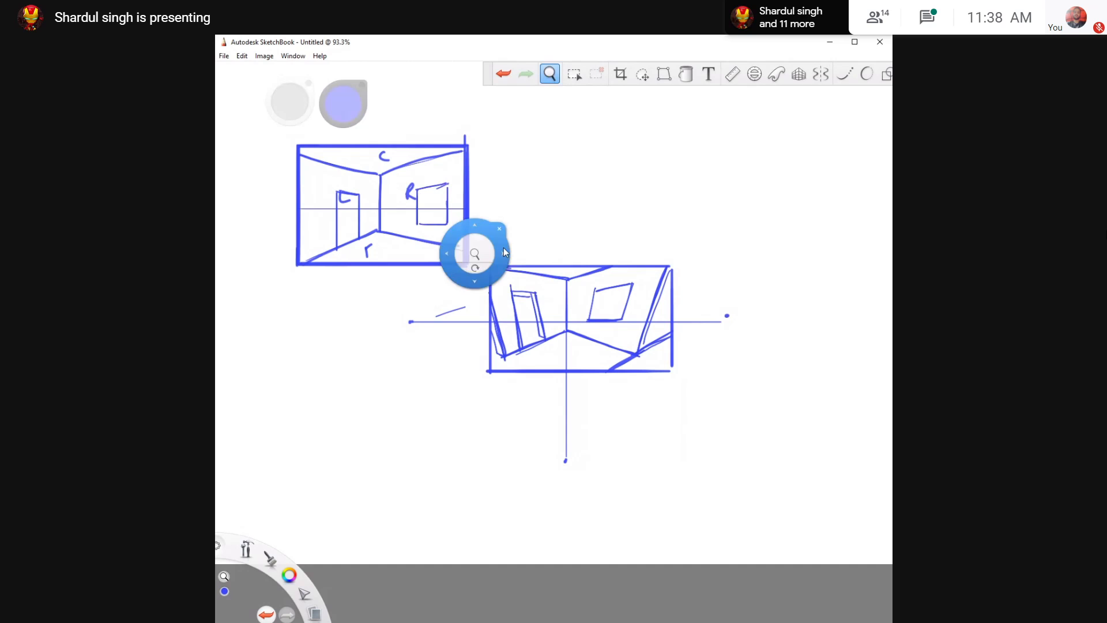
{"action": "mouse_move", "coordinate": [497, 243]}
{"action": "left_mouse_down"}
{"action": "mouse_move", "coordinate": [406, 219]}
{"action": "mouse_move", "coordinate": [596, 250]}
{"action": "left_mouse_up"}
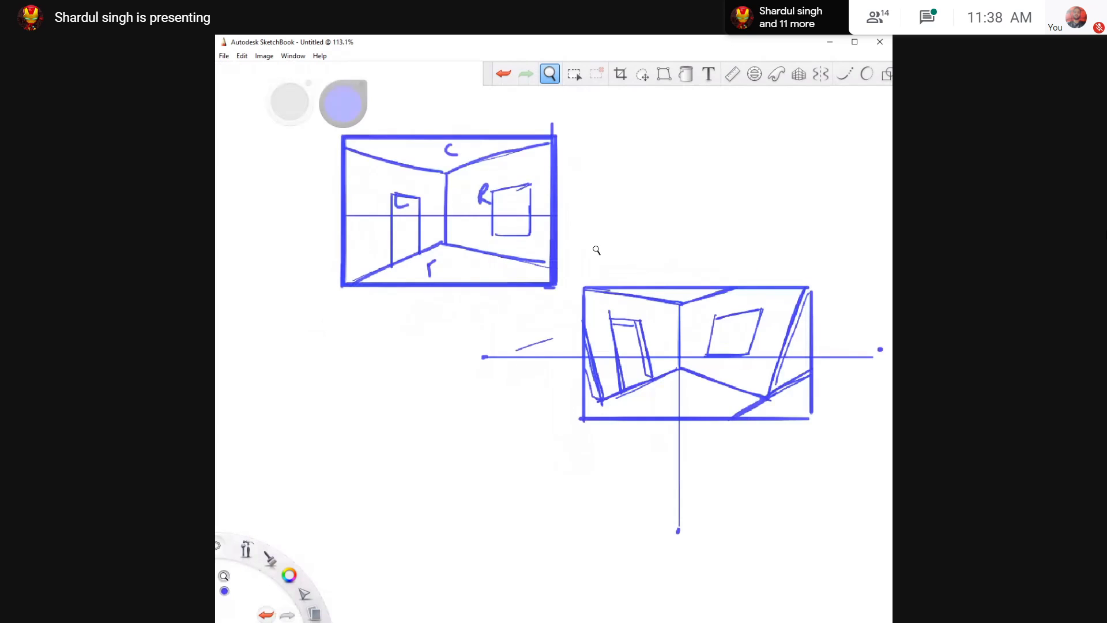
{"action": "left_click_drag", "start_coordinate": [701, 278], "coordinate": [663, 237]}
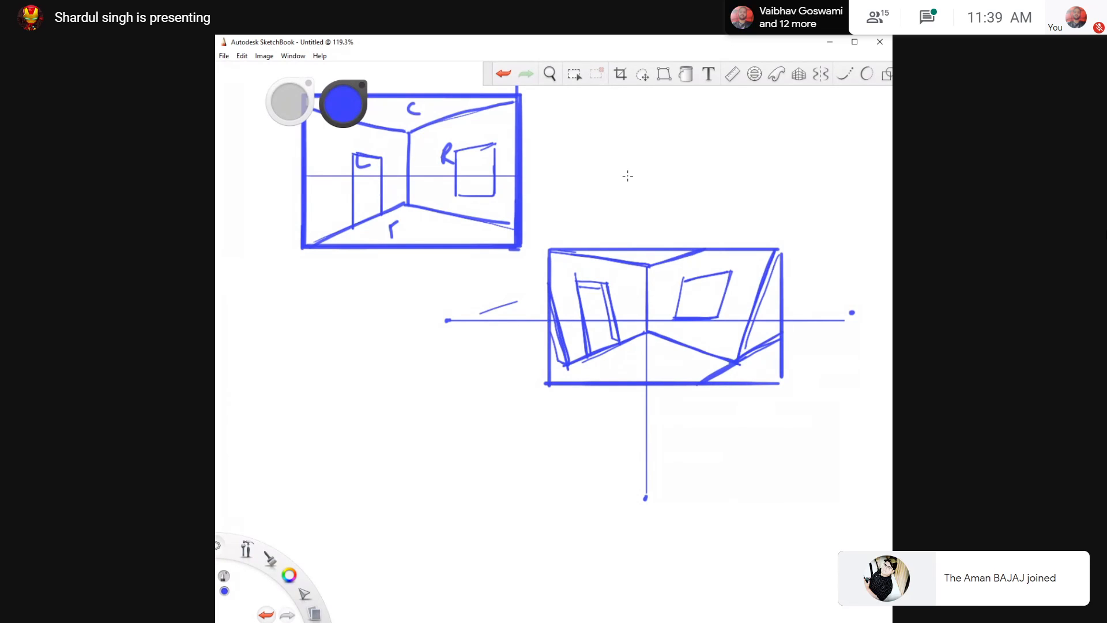
{"action": "key", "text": "Delete"}
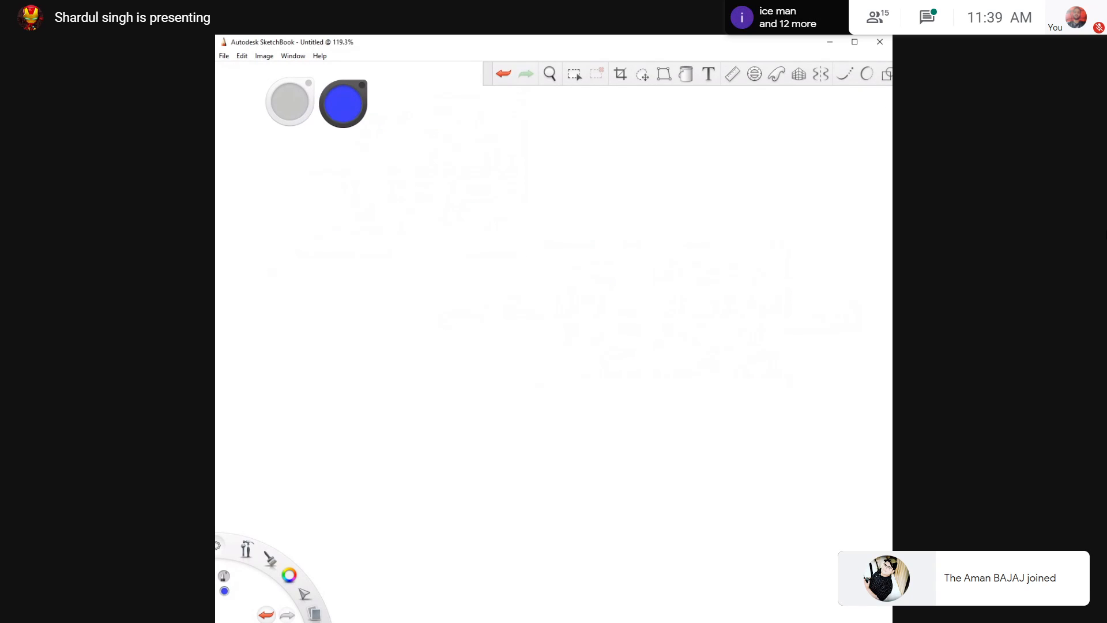
Set the brush colour to black
{"action": "left_click_drag", "start_coordinate": [356, 165], "coordinate": [357, 404]}
{"action": "key", "text": "ctrl+z"}
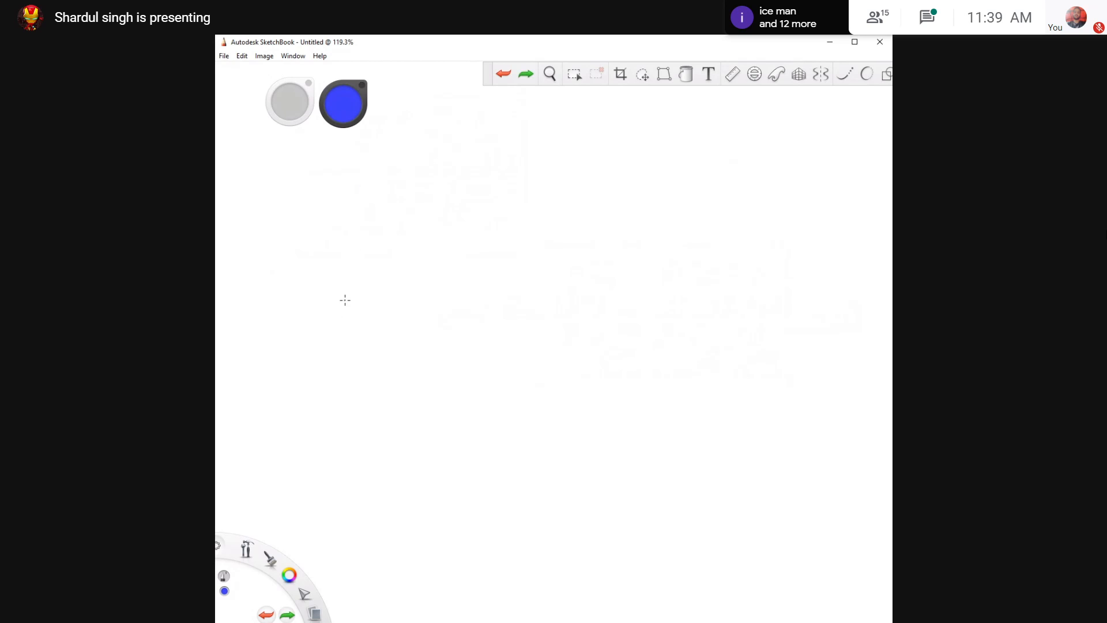
{"action": "key", "text": "space"}
{"action": "left_click_drag", "start_coordinate": [508, 300], "coordinate": [453, 289]}
{"action": "left_click_drag", "start_coordinate": [485, 285], "coordinate": [533, 254]}
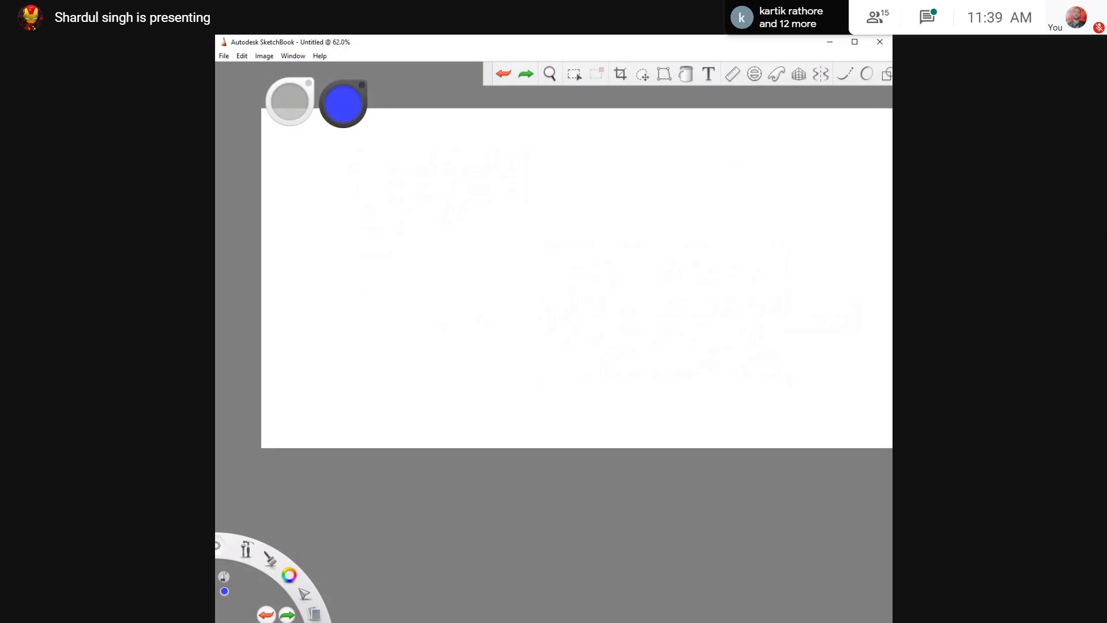
{"action": "left_click", "coordinate": [339, 118]}
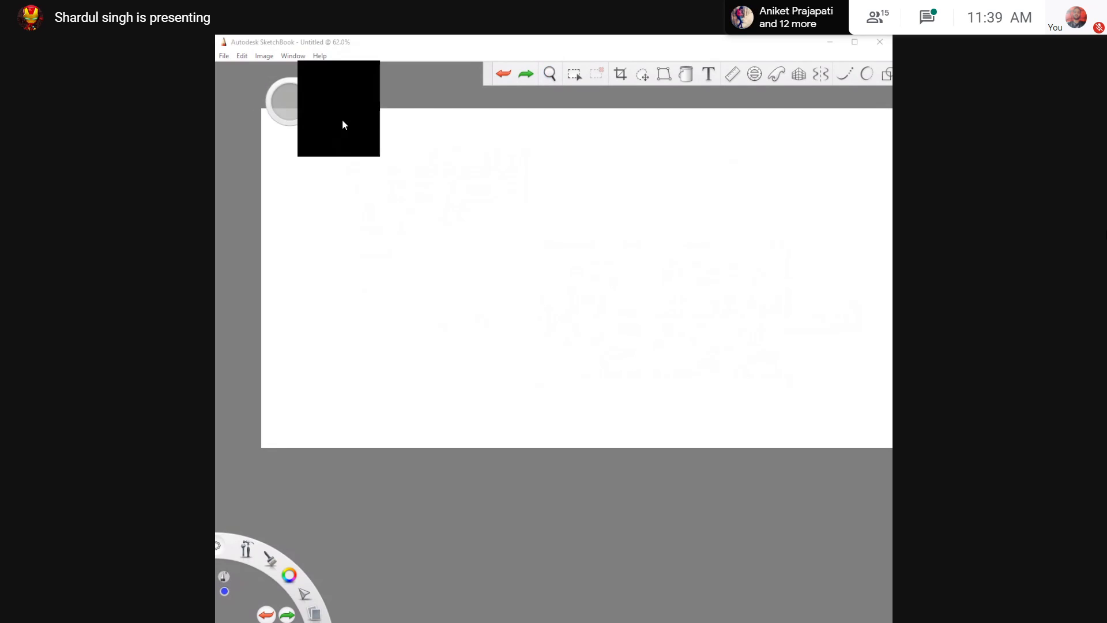
{"action": "left_click", "coordinate": [336, 133]}
Draw a large black rectangle with straight horizontal and vertical sides across the middle of the canvas
{"action": "mouse_move", "coordinate": [396, 132]}
{"action": "left_mouse_down"}
{"action": "mouse_move", "coordinate": [396, 186]}
{"action": "mouse_move", "coordinate": [396, 412]}
{"action": "left_mouse_up"}
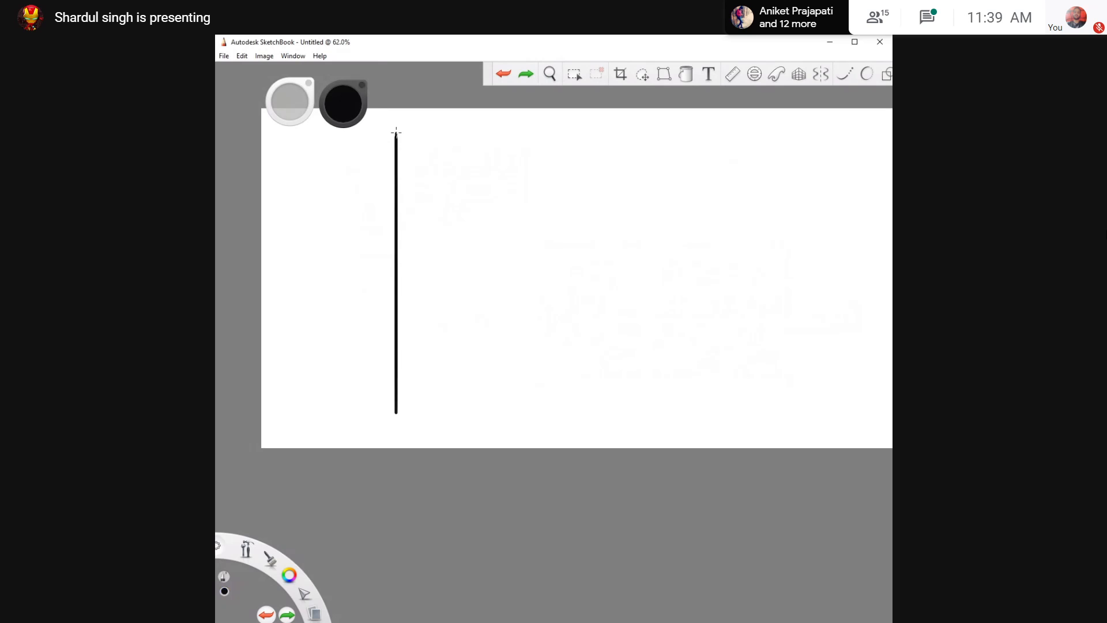
{"action": "left_click_drag", "start_coordinate": [396, 135], "coordinate": [765, 134]}
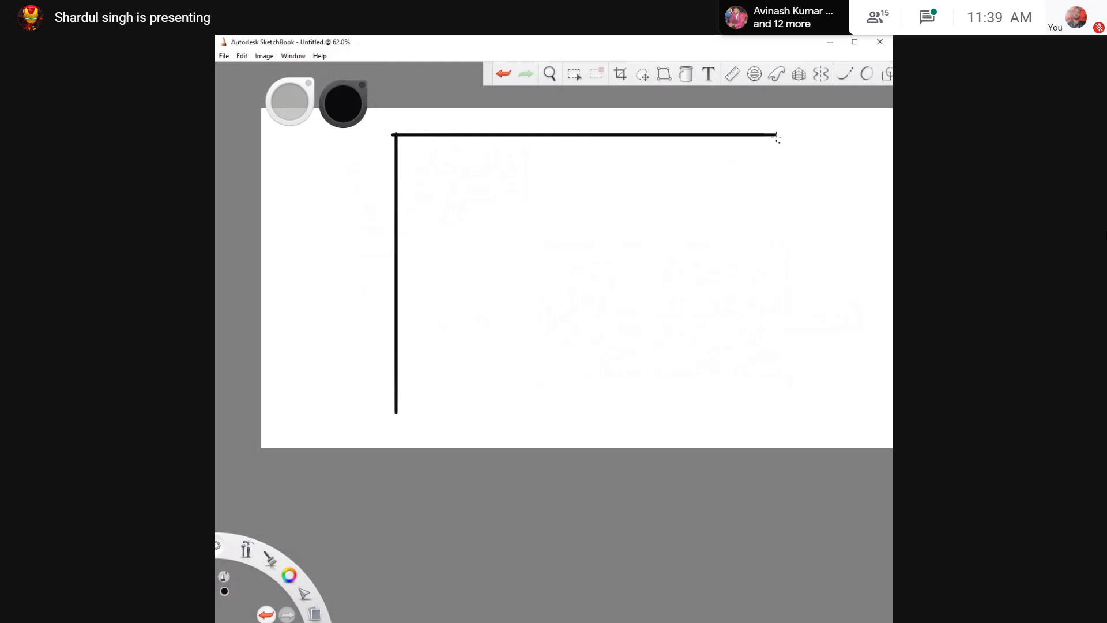
{"action": "left_click_drag", "start_coordinate": [776, 136], "coordinate": [776, 386]}
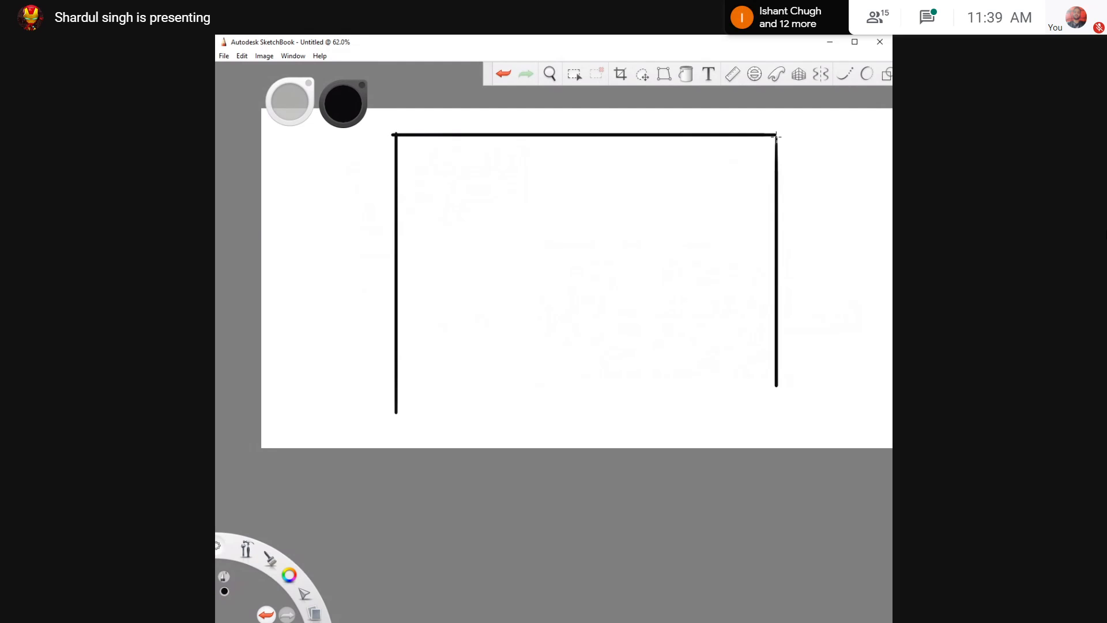
{"action": "left_click_drag", "start_coordinate": [396, 411], "coordinate": [775, 411]}
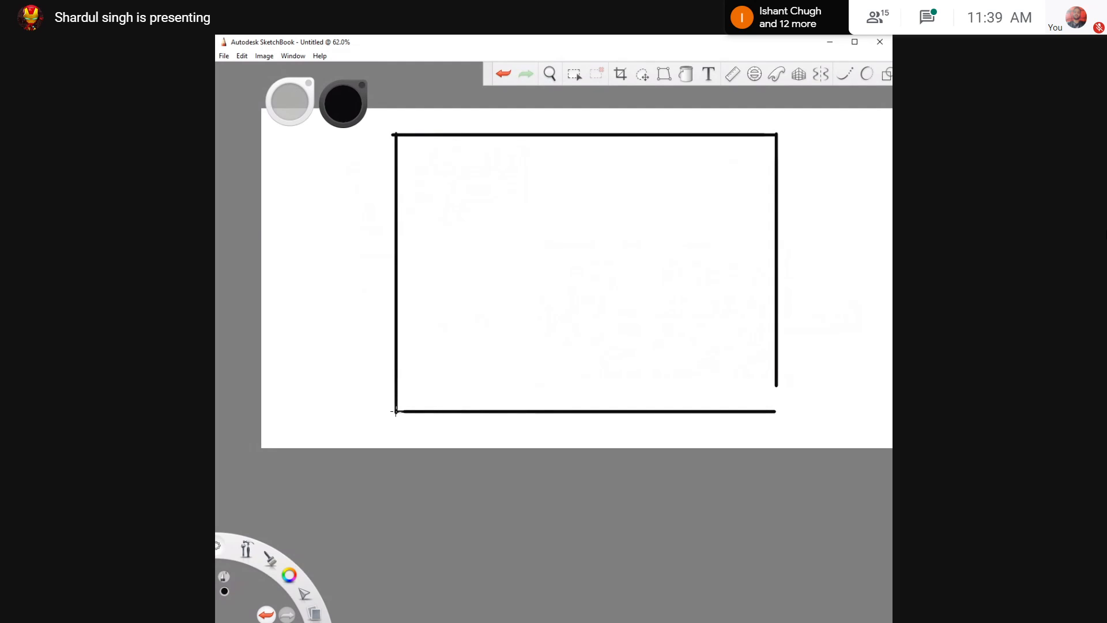
{"action": "left_click_drag", "start_coordinate": [776, 365], "coordinate": [777, 410]}
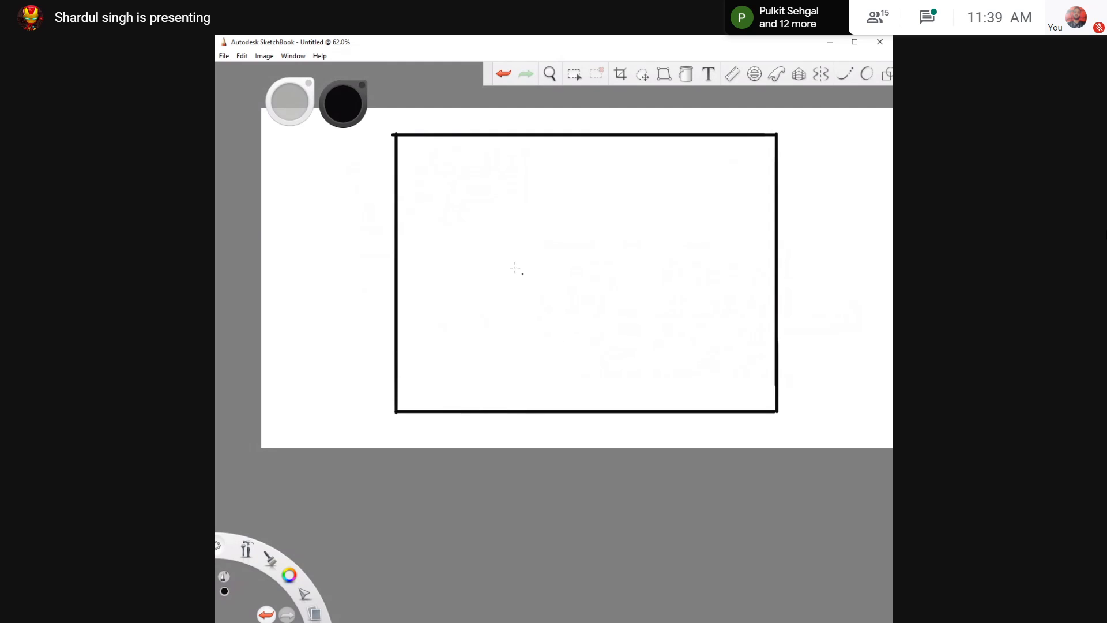
Draw a second, slightly larger black rectangle around the first to form a double-lined frame
{"action": "left_click_drag", "start_coordinate": [391, 129], "coordinate": [782, 130]}
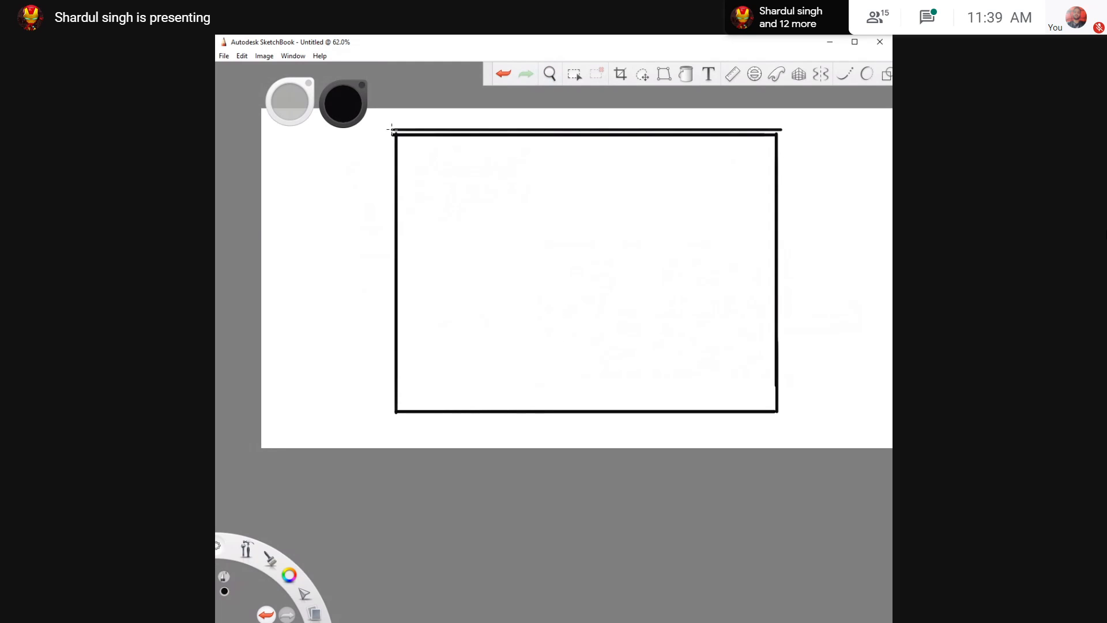
{"action": "mouse_move", "coordinate": [391, 133]}
{"action": "left_mouse_down"}
{"action": "mouse_move", "coordinate": [392, 414]}
{"action": "mouse_move", "coordinate": [680, 414]}
{"action": "left_mouse_up"}
{"action": "key", "text": "ctrl+z"}
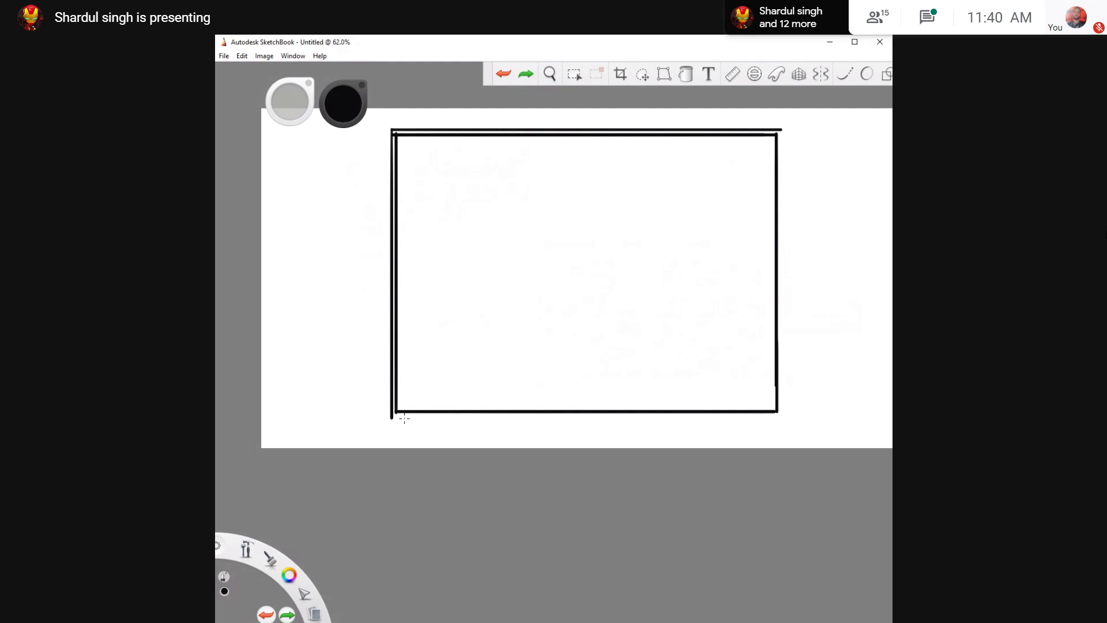
{"action": "left_click_drag", "start_coordinate": [394, 416], "coordinate": [770, 416]}
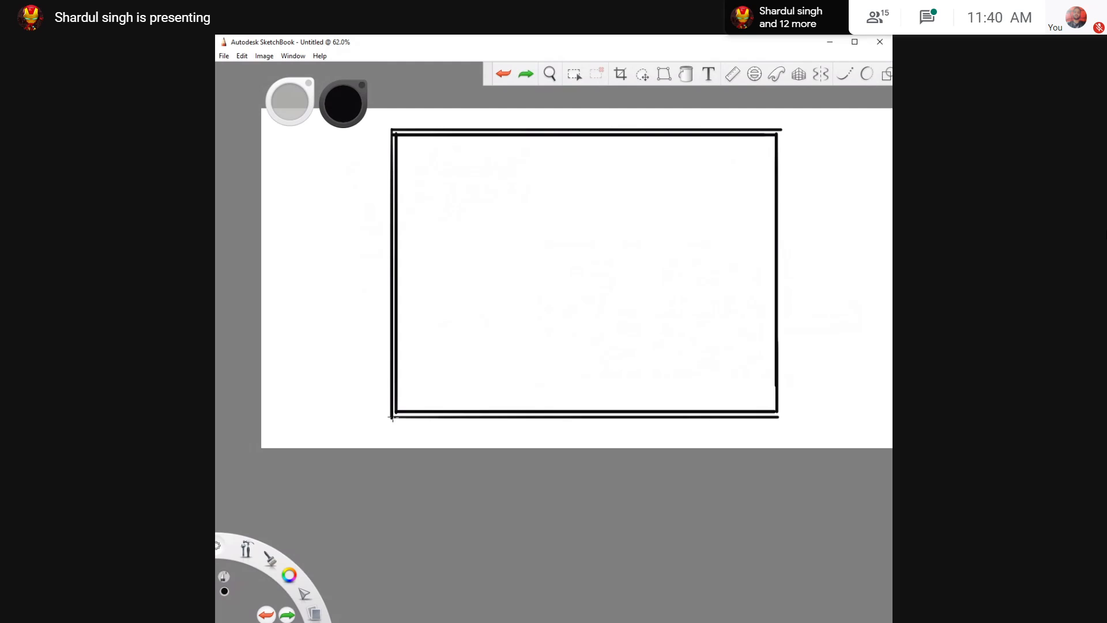
{"action": "mouse_move", "coordinate": [781, 131]}
{"action": "left_mouse_down"}
{"action": "mouse_move", "coordinate": [781, 403]}
{"action": "mouse_move", "coordinate": [730, 414]}
{"action": "left_mouse_up"}
{"action": "key", "text": "ctrl+z"}
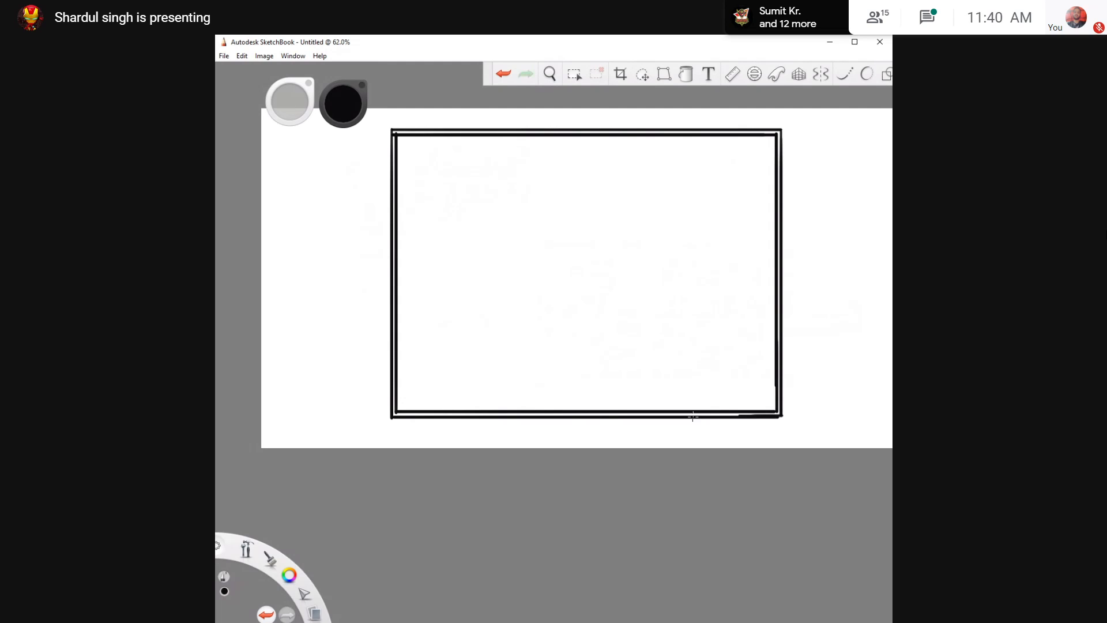
{"action": "left_click_drag", "start_coordinate": [782, 416], "coordinate": [550, 414]}
{"action": "key", "text": "ctrl+z"}
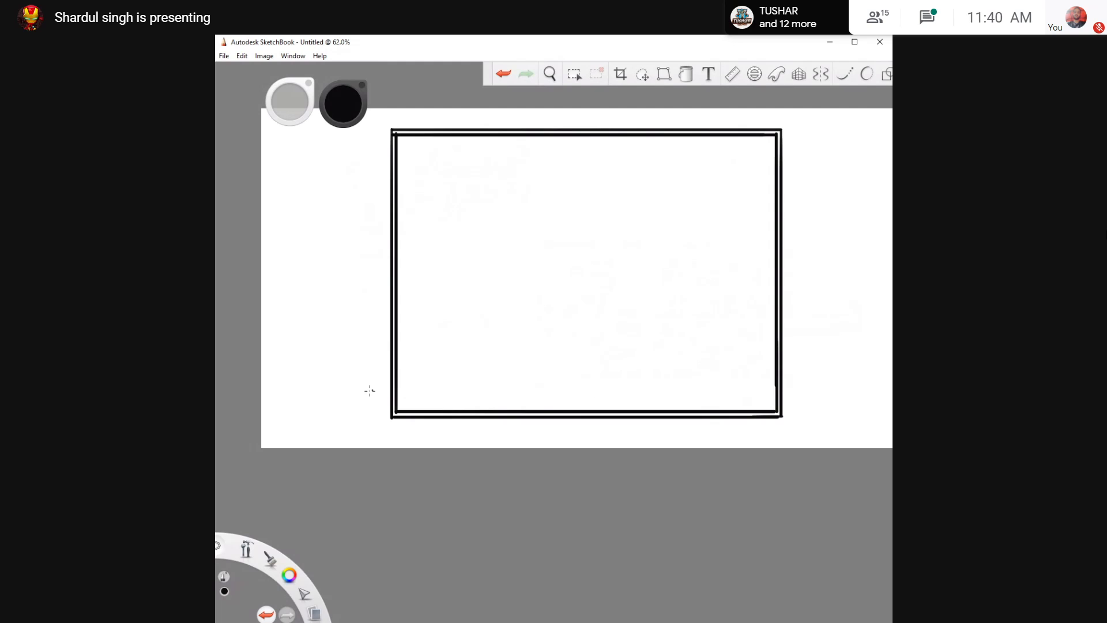
Turn on the three-point perspective guide, lower its third vanishing point and raise the left vanishing point beside the frame
{"action": "key", "text": "space"}
{"action": "left_click_drag", "start_coordinate": [471, 307], "coordinate": [538, 309]}
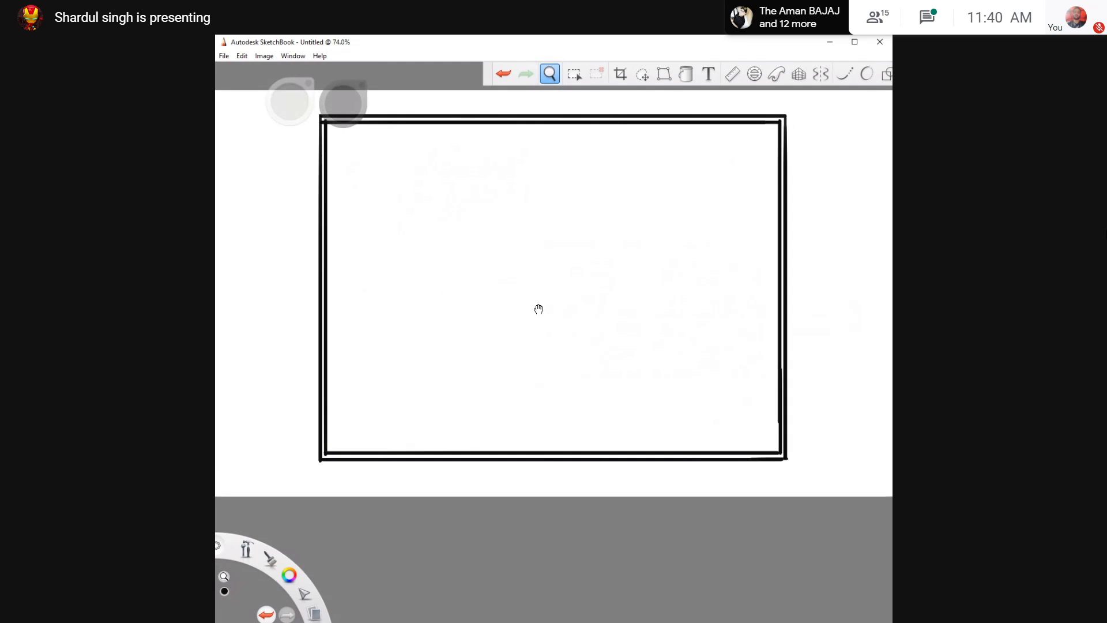
{"action": "key", "text": "space"}
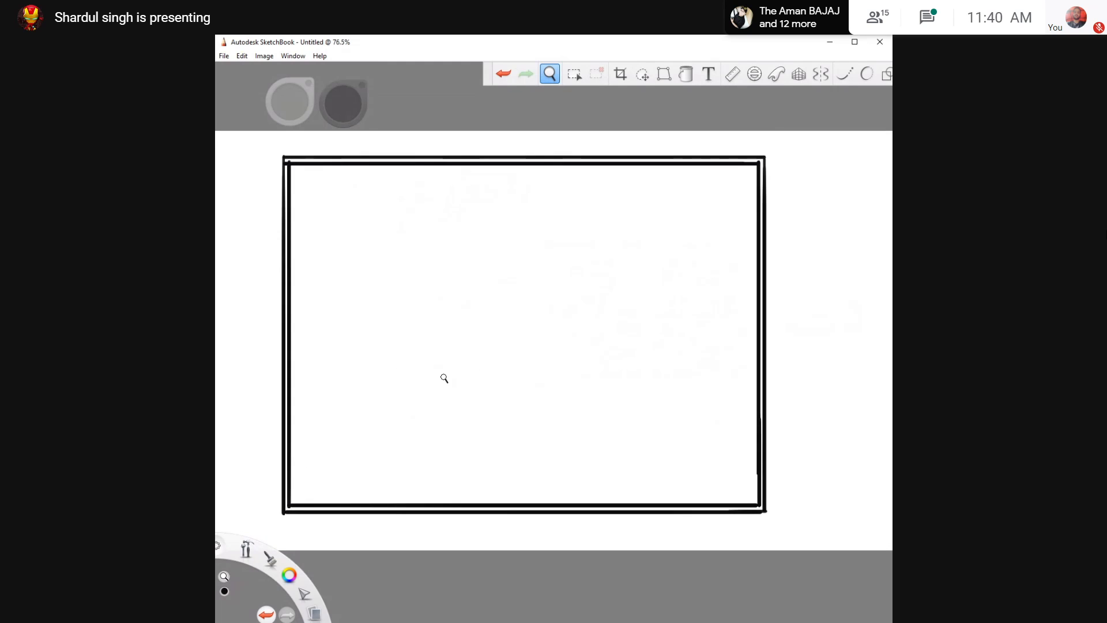
{"action": "key", "text": "space"}
{"action": "left_click_drag", "start_coordinate": [441, 328], "coordinate": [494, 321]}
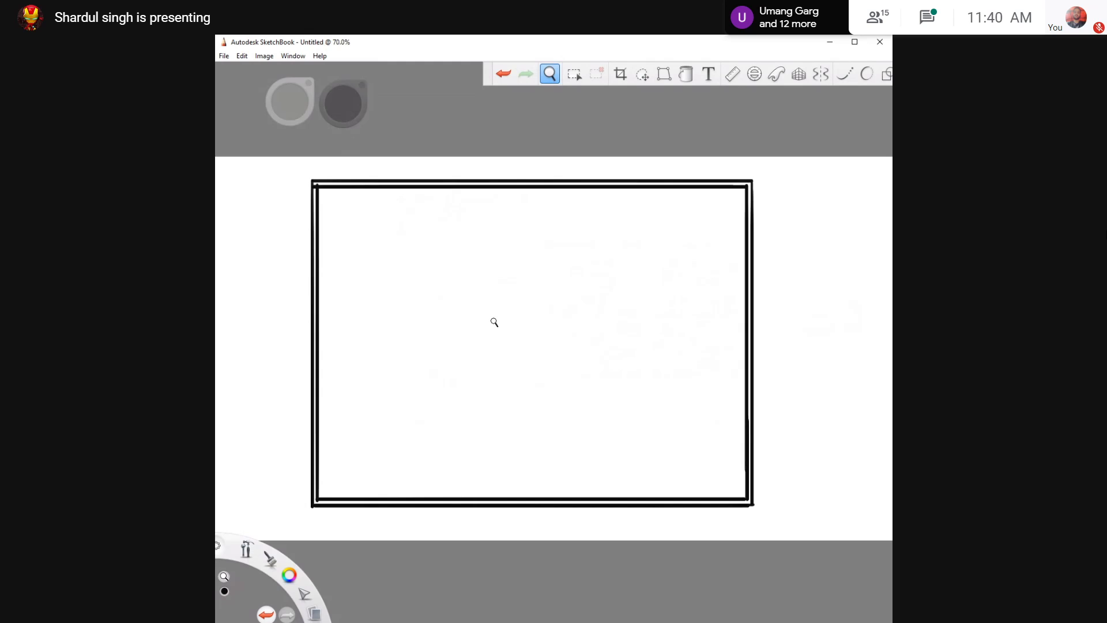
{"action": "left_click", "coordinate": [494, 283]}
{"action": "left_click", "coordinate": [801, 75]}
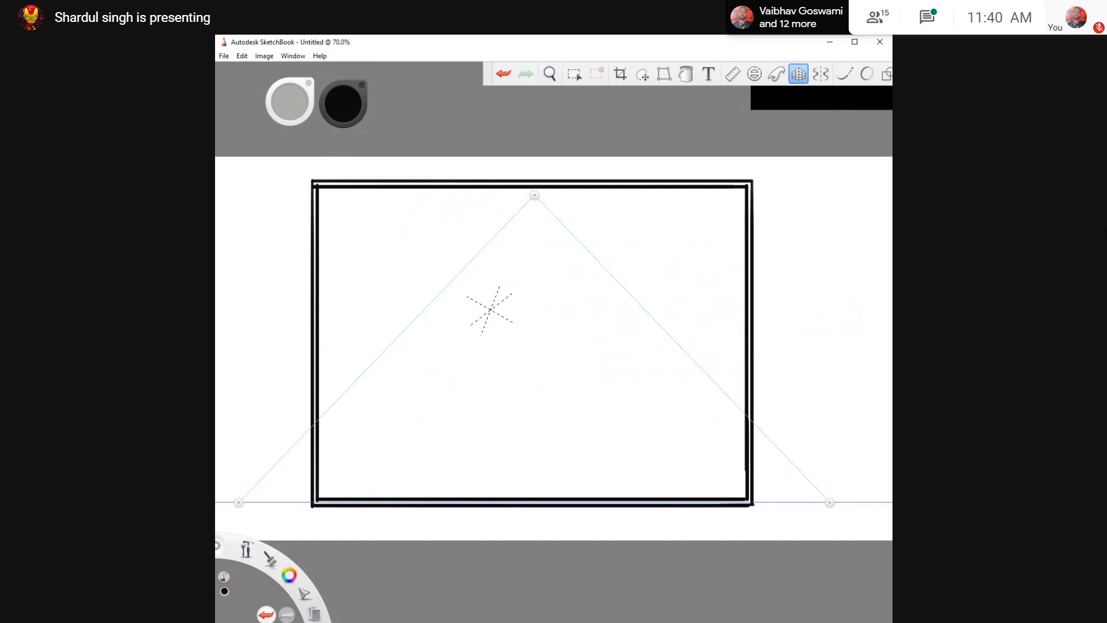
{"action": "left_click_drag", "start_coordinate": [535, 196], "coordinate": [472, 475]}
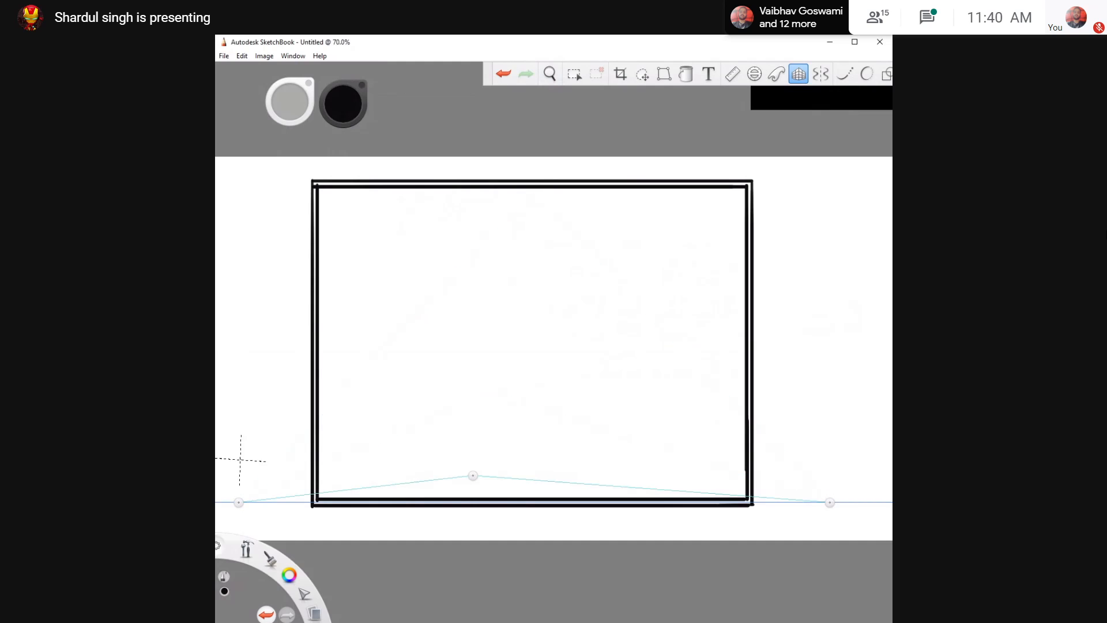
{"action": "left_click_drag", "start_coordinate": [238, 503], "coordinate": [268, 330]}
Place the right vanishing point level with the left one outside the frame and the third vanishing point below the frame
{"action": "key", "text": "space"}
{"action": "left_click_drag", "start_coordinate": [642, 373], "coordinate": [532, 326]}
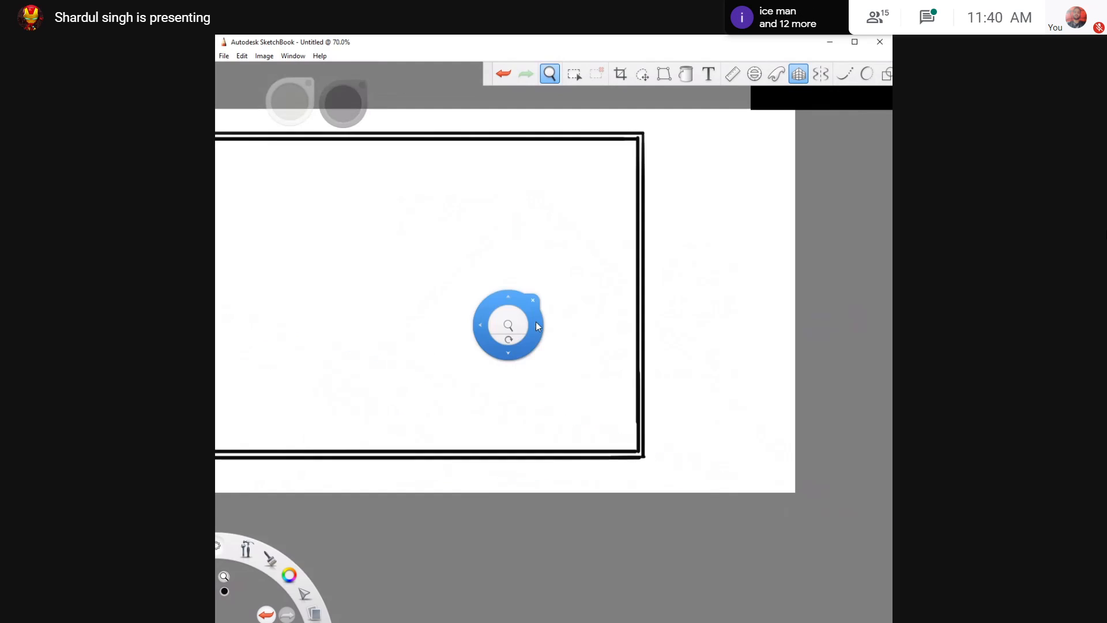
{"action": "left_click_drag", "start_coordinate": [719, 456], "coordinate": [677, 276]}
{"action": "key", "text": "space"}
{"action": "left_click_drag", "start_coordinate": [393, 288], "coordinate": [543, 290]}
{"action": "left_click_drag", "start_coordinate": [516, 428], "coordinate": [532, 500]}
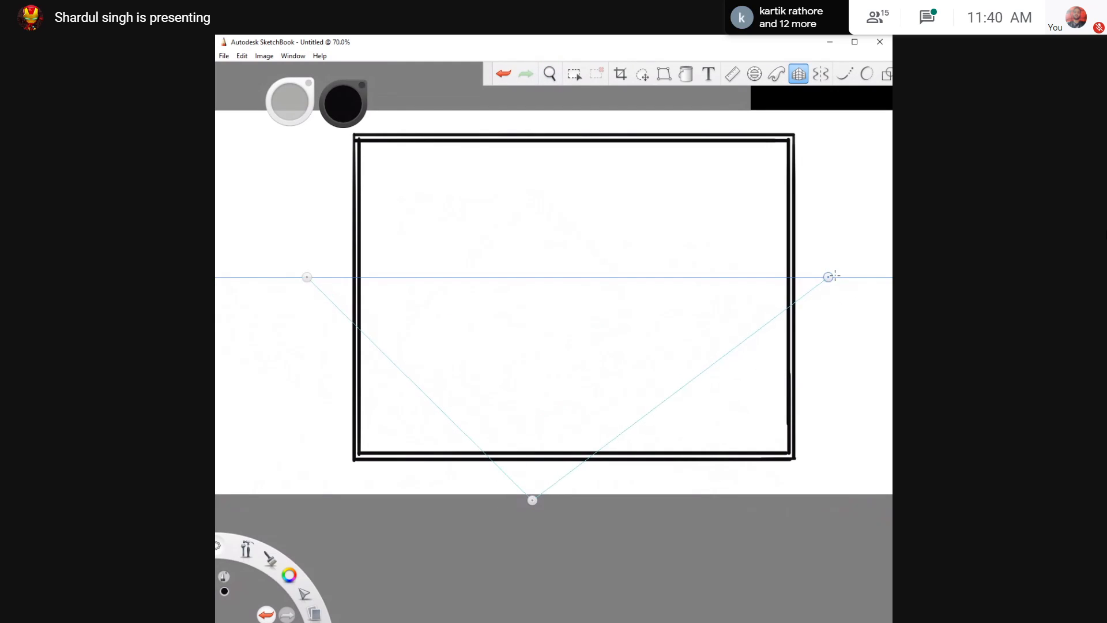
Spread the two horizon vanishing points farther from the frame and lower the third vanishing point beneath the canvas
{"action": "left_click_drag", "start_coordinate": [829, 276], "coordinate": [844, 277]}
{"action": "left_click_drag", "start_coordinate": [306, 276], "coordinate": [275, 277]}
{"action": "left_click_drag", "start_coordinate": [844, 277], "coordinate": [853, 277]}
{"action": "left_click_drag", "start_coordinate": [526, 483], "coordinate": [599, 532]}
{"action": "key", "text": "space"}
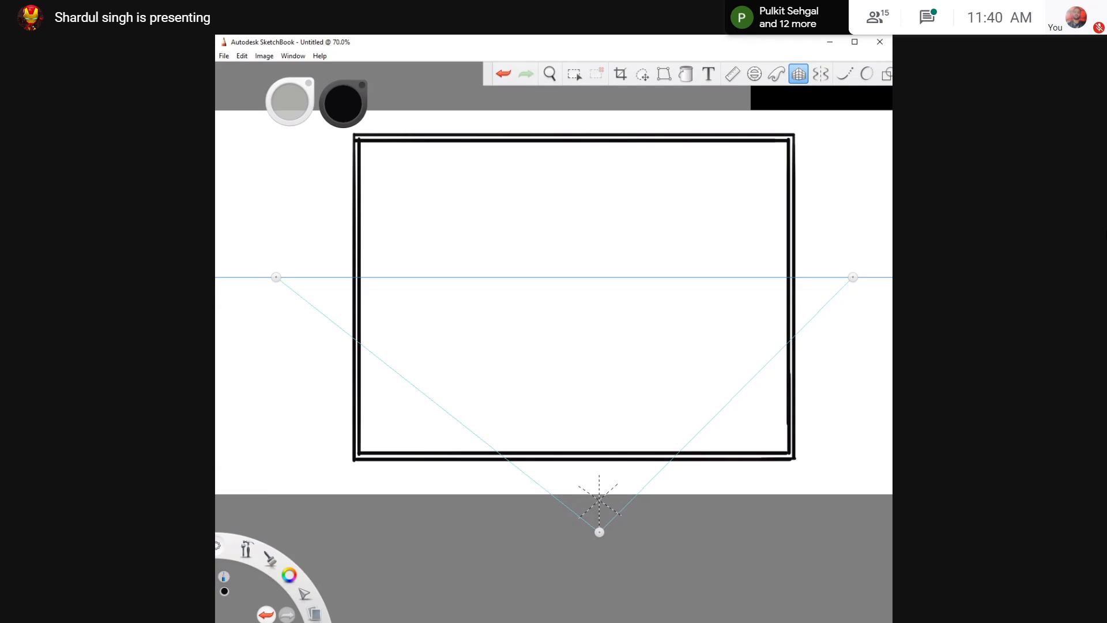
{"action": "left_click_drag", "start_coordinate": [599, 498], "coordinate": [712, 404]}
{"action": "key", "text": "ctrl+z"}
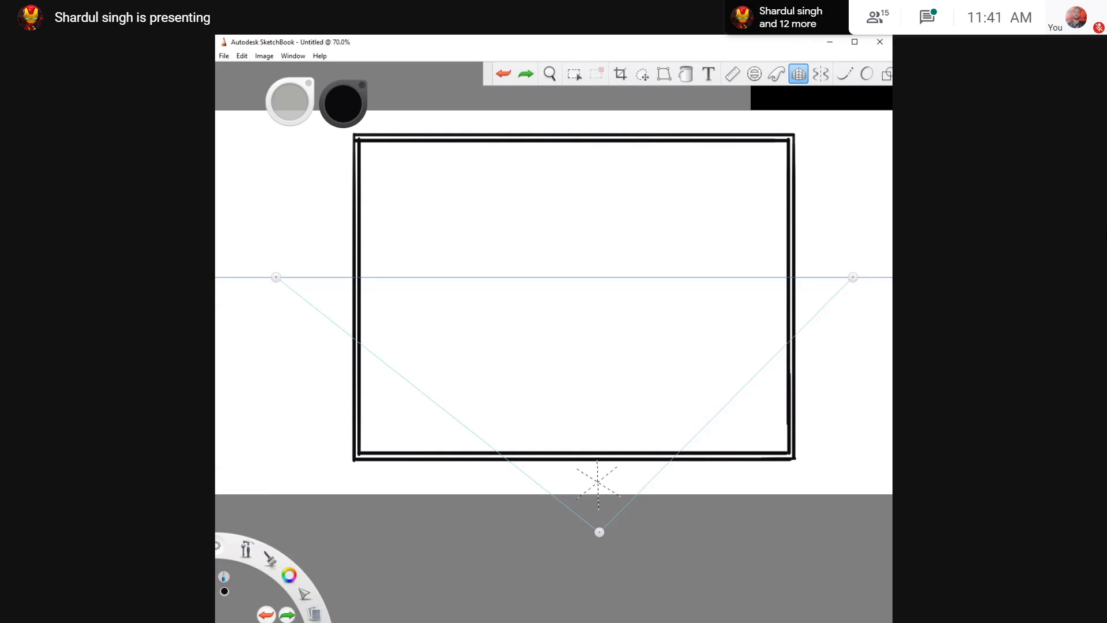
{"action": "left_click_drag", "start_coordinate": [599, 495], "coordinate": [598, 208]}
{"action": "key", "text": "ctrl+z"}
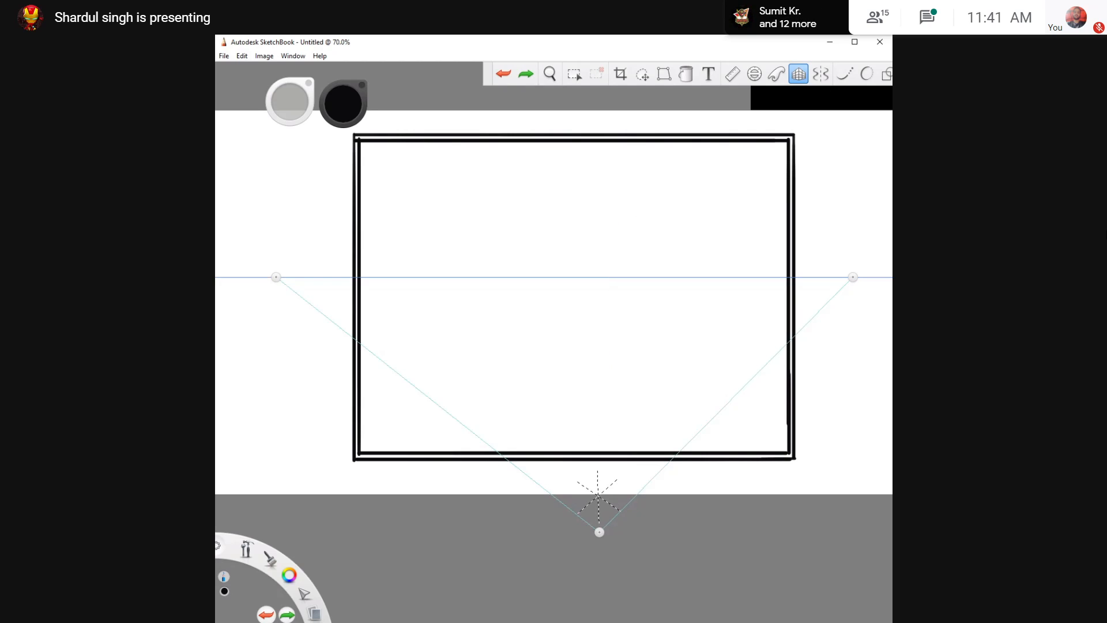
{"action": "left_click_drag", "start_coordinate": [598, 494], "coordinate": [593, 359]}
{"action": "key", "text": "ctrl+z"}
Draw a blue, slightly slanted wall-corner line from the lower vanishing point up past the frame's upper edge
{"action": "left_click_drag", "start_coordinate": [600, 493], "coordinate": [614, 192]}
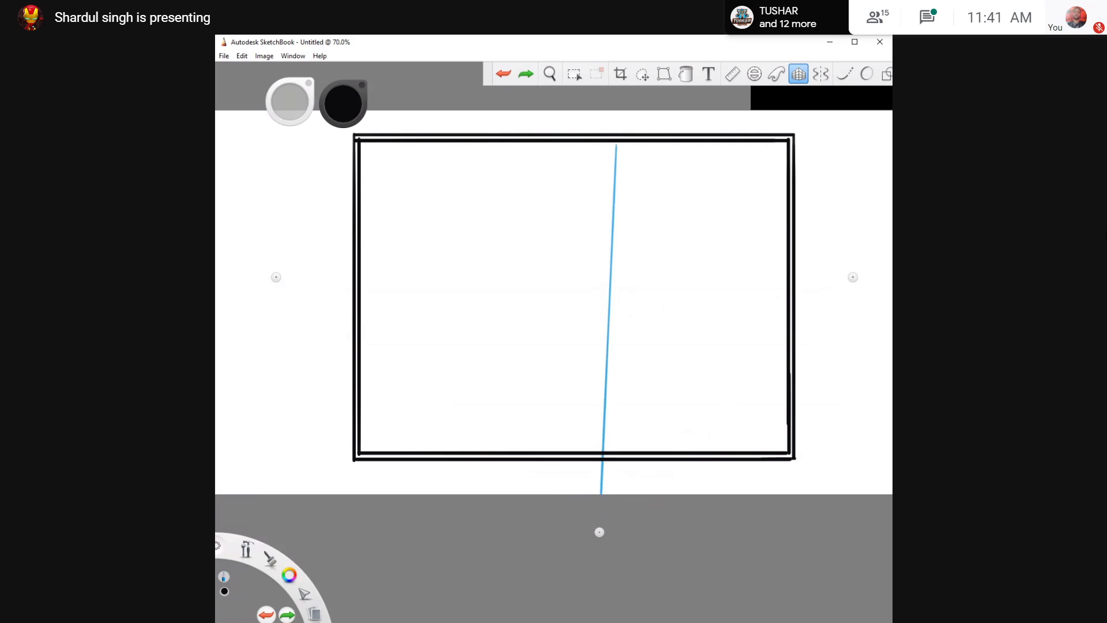
{"action": "left_click_drag", "start_coordinate": [615, 145], "coordinate": [617, 119]}
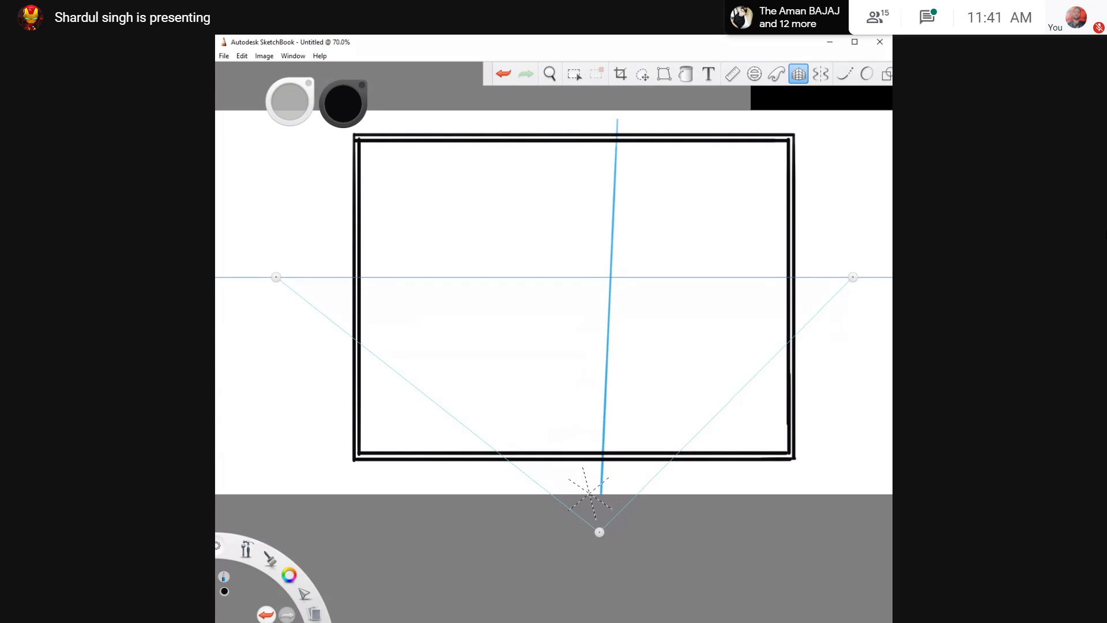
{"action": "left_click_drag", "start_coordinate": [605, 344], "coordinate": [393, 300]}
{"action": "key", "text": "ctrl+z"}
{"action": "left_click_drag", "start_coordinate": [607, 340], "coordinate": [524, 360]}
{"action": "left_click_drag", "start_coordinate": [404, 389], "coordinate": [370, 396]}
{"action": "key", "text": "ctrl+z"}
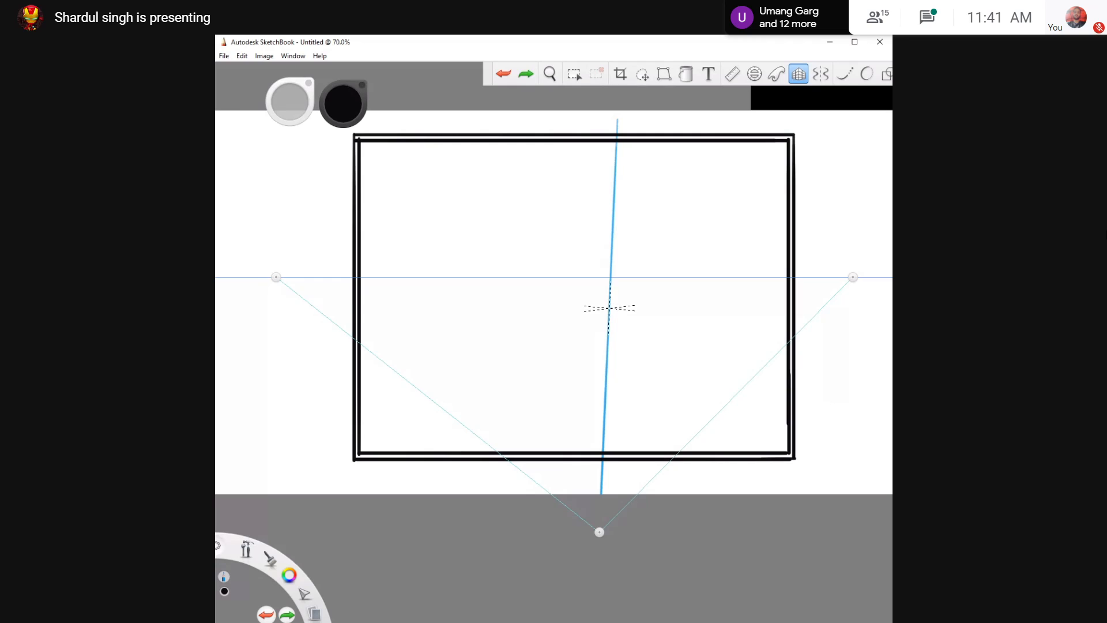
{"action": "left_click_drag", "start_coordinate": [611, 289], "coordinate": [452, 299]}
{"action": "key", "text": "ctrl+z"}
{"action": "left_click_drag", "start_coordinate": [607, 301], "coordinate": [346, 325]}
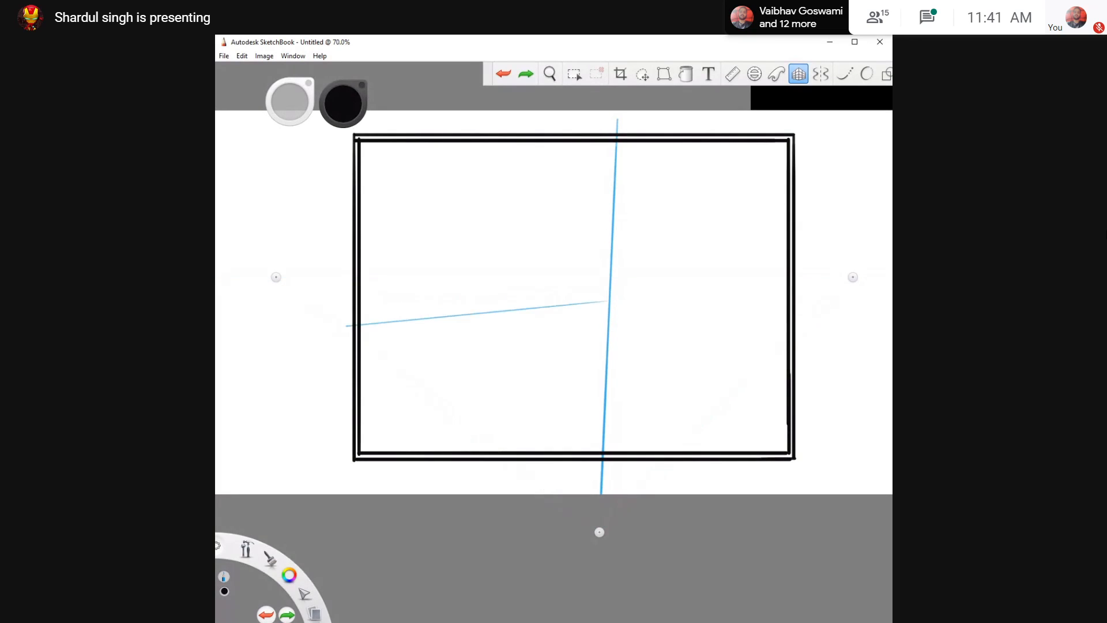
{"action": "left_click_drag", "start_coordinate": [612, 300], "coordinate": [748, 309]}
{"action": "key", "text": "ctrl+z"}
{"action": "key", "text": "ctrl+z"}
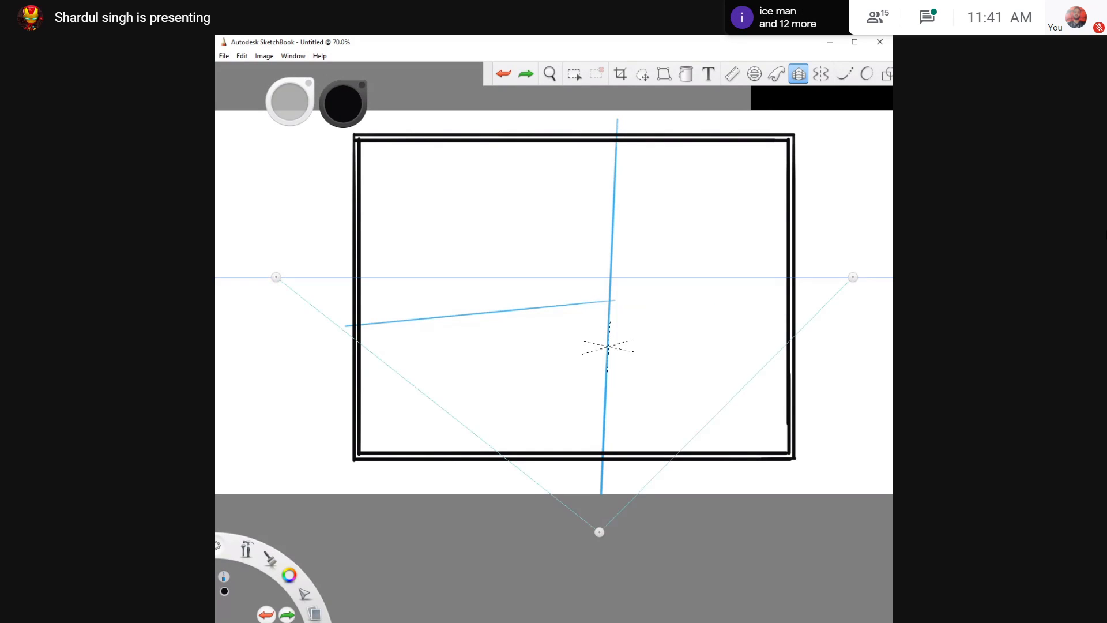
Draw two blue floor lines from a point just below the horizon on the corner line out to the frame's left and right sides
{"action": "left_click_drag", "start_coordinate": [609, 320], "coordinate": [361, 364]}
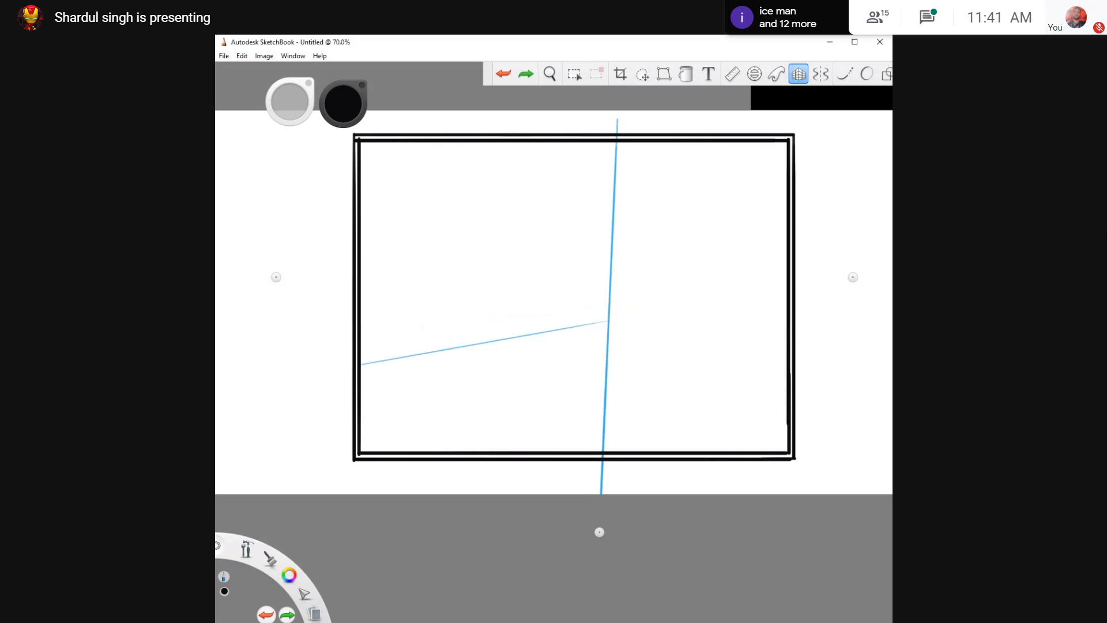
{"action": "left_click_drag", "start_coordinate": [608, 321], "coordinate": [781, 342]}
{"action": "key", "text": "ctrl+z"}
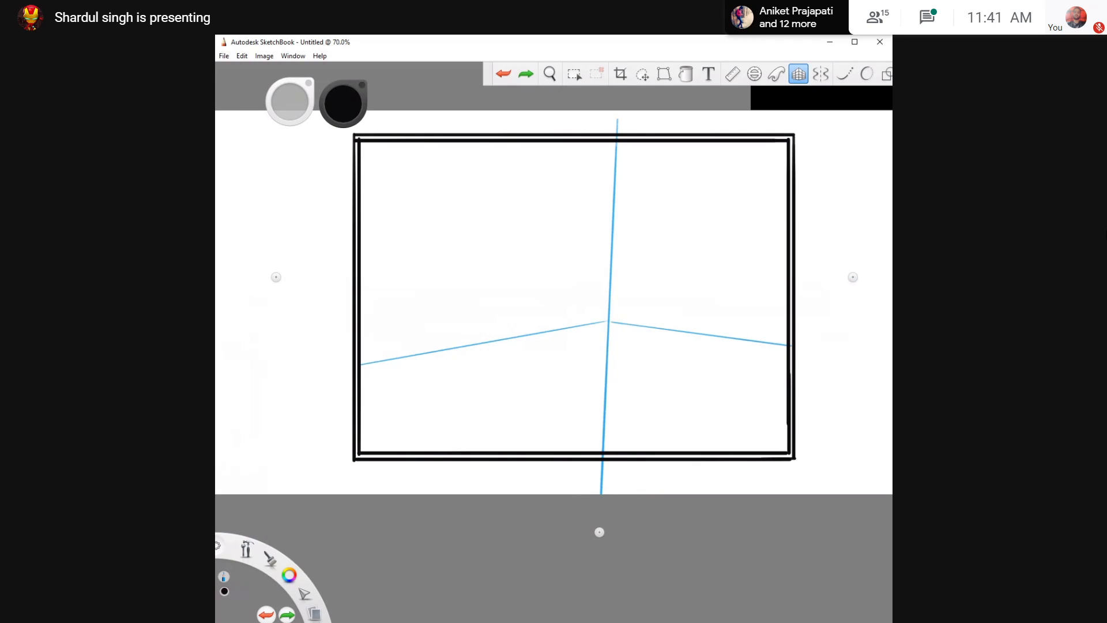
{"action": "left_click_drag", "start_coordinate": [788, 345], "coordinate": [609, 322]}
Try to draw a ceiling line from the upper part of the corner line, and undo it together with both floor lines
{"action": "mouse_move", "coordinate": [615, 161]}
{"action": "left_mouse_down"}
{"action": "mouse_move", "coordinate": [601, 152]}
{"action": "mouse_move", "coordinate": [591, 176]}
{"action": "mouse_move", "coordinate": [558, 162]}
{"action": "left_mouse_up"}
{"action": "key", "text": "ctrl+z"}
{"action": "key", "text": "ctrl+z"}
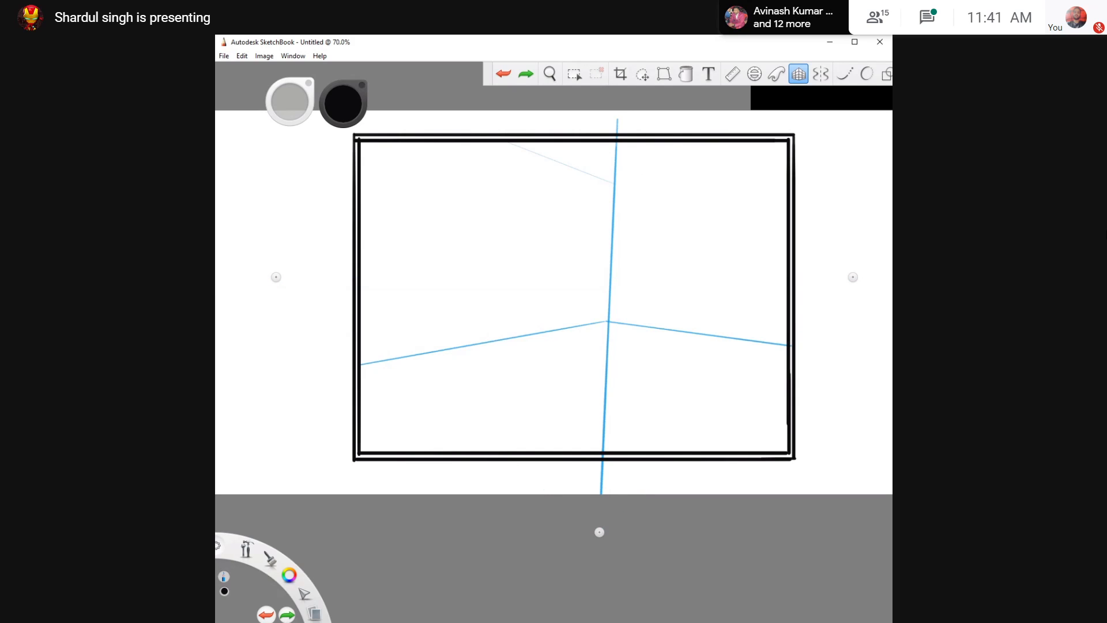
{"action": "key", "text": "ctrl+z"}
{"action": "mouse_move", "coordinate": [613, 159]}
{"action": "left_mouse_down"}
{"action": "mouse_move", "coordinate": [569, 138]}
{"action": "mouse_move", "coordinate": [595, 162]}
{"action": "mouse_move", "coordinate": [619, 163]}
{"action": "mouse_move", "coordinate": [561, 181]}
{"action": "mouse_move", "coordinate": [594, 145]}
{"action": "left_mouse_up"}
{"action": "key", "text": "ctrl+z"}
{"action": "key", "text": "ctrl+z"}
{"action": "key", "text": "ctrl+z"}
{"action": "key", "text": "ctrl+z"}
{"action": "key", "text": "ctrl+z"}
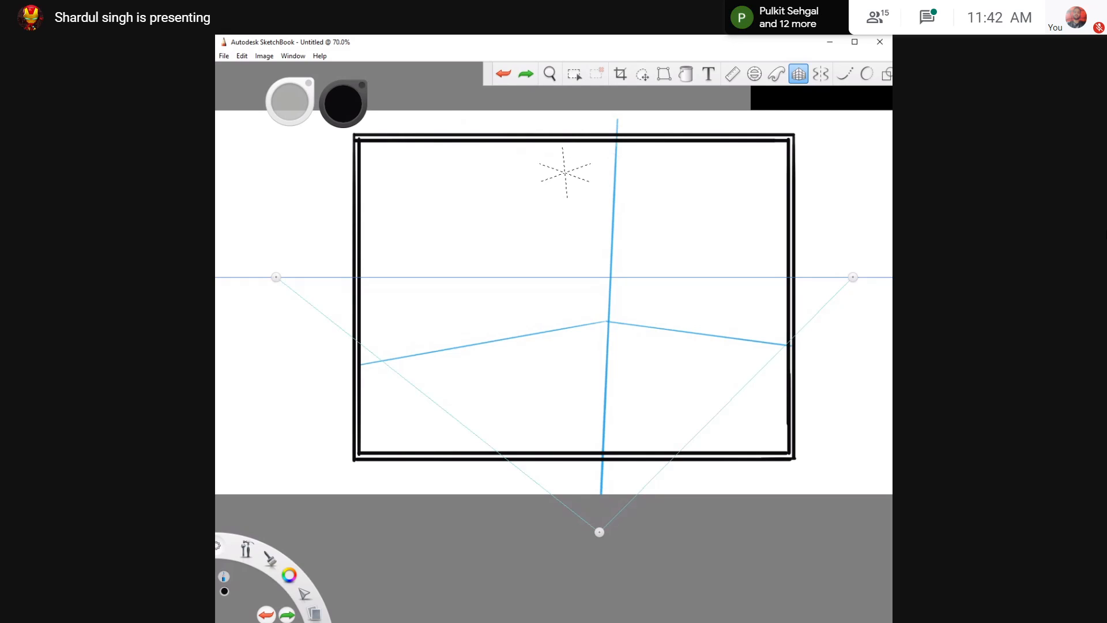
Raise both horizon vanishing points to the upper part of the frame and draw a horizontal blue line along the horizon
{"action": "left_click_drag", "start_coordinate": [276, 277], "coordinate": [303, 176]}
{"action": "left_click_drag", "start_coordinate": [853, 277], "coordinate": [859, 176]}
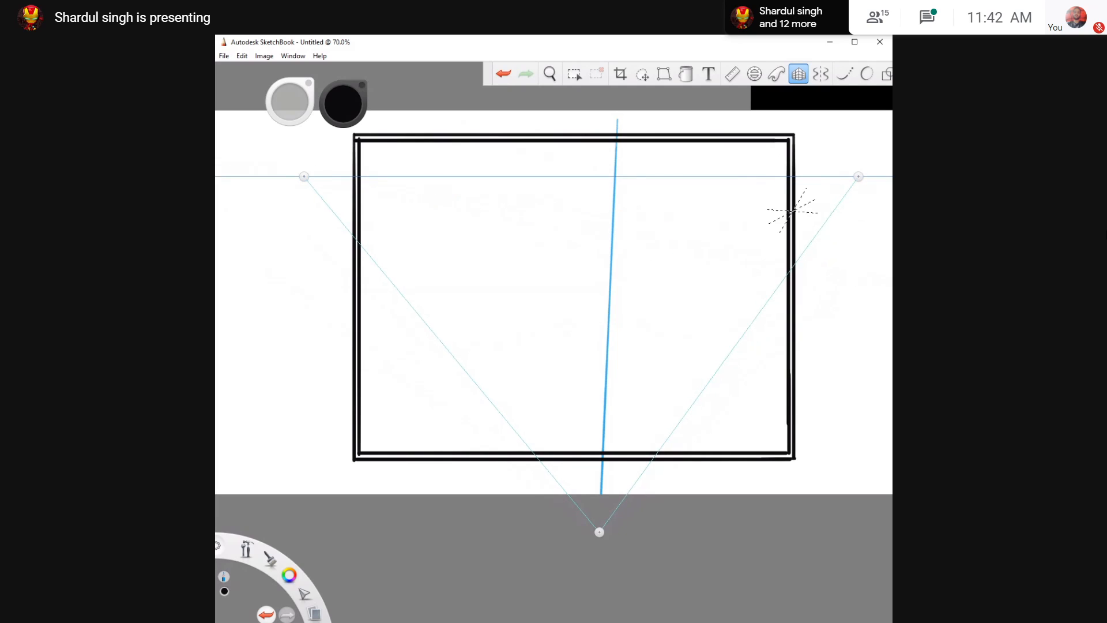
{"action": "left_click_drag", "start_coordinate": [304, 176], "coordinate": [667, 180]}
{"action": "key", "text": "ctrl+z"}
{"action": "left_click_drag", "start_coordinate": [813, 178], "coordinate": [341, 175]}
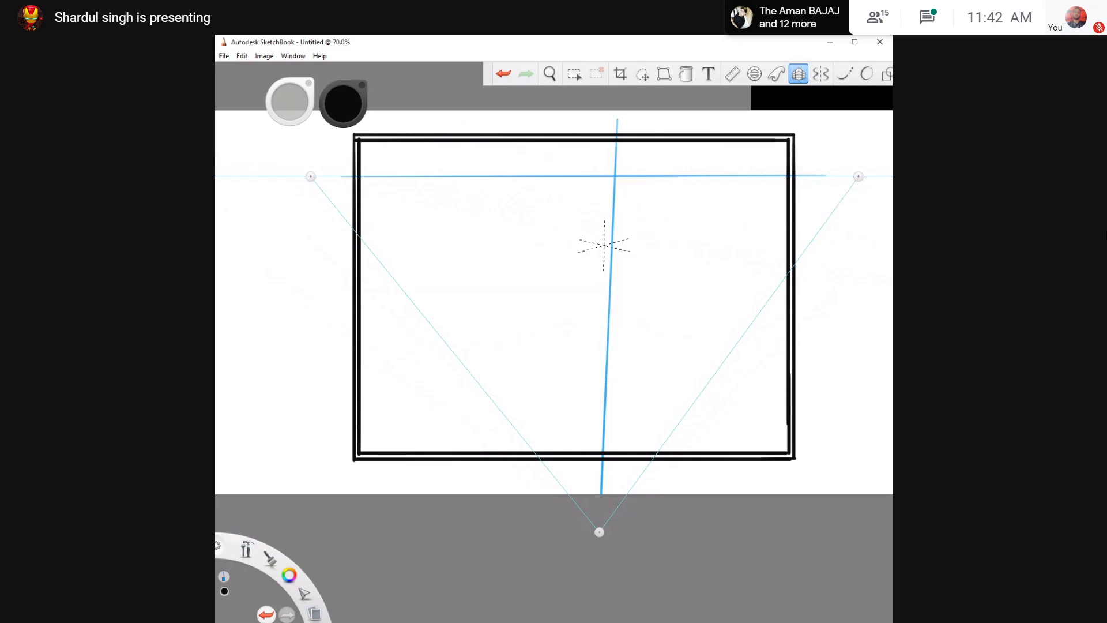
Undo the trial floor line and the horizon line, and raise both horizon vanishing points closer to the frame's upper edge
{"action": "left_click_drag", "start_coordinate": [608, 308], "coordinate": [498, 365]}
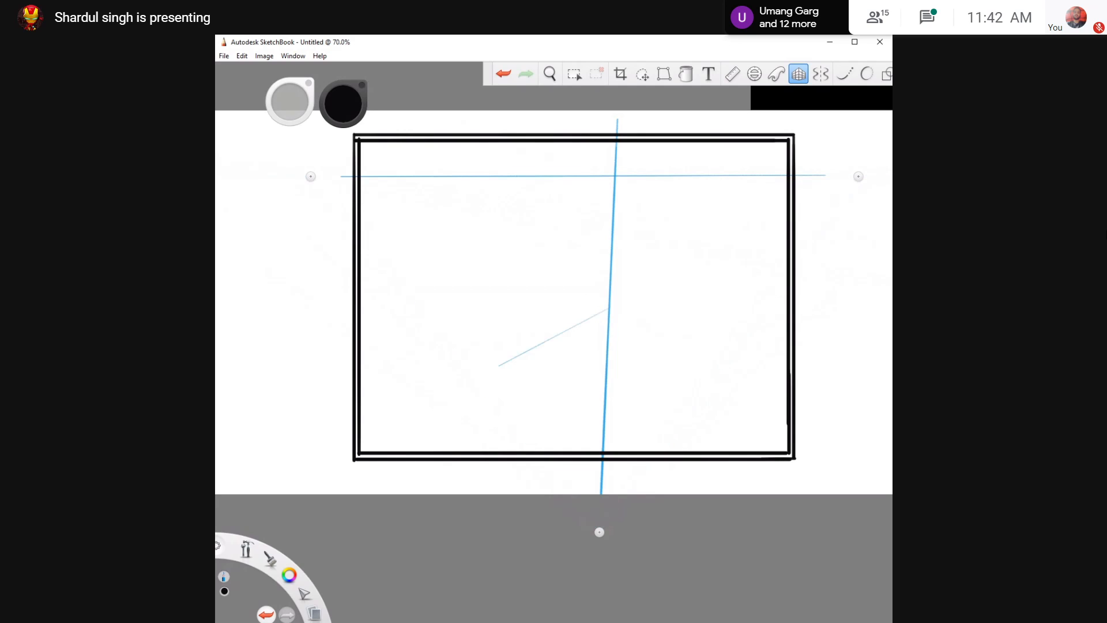
{"action": "key", "text": "ctrl+z"}
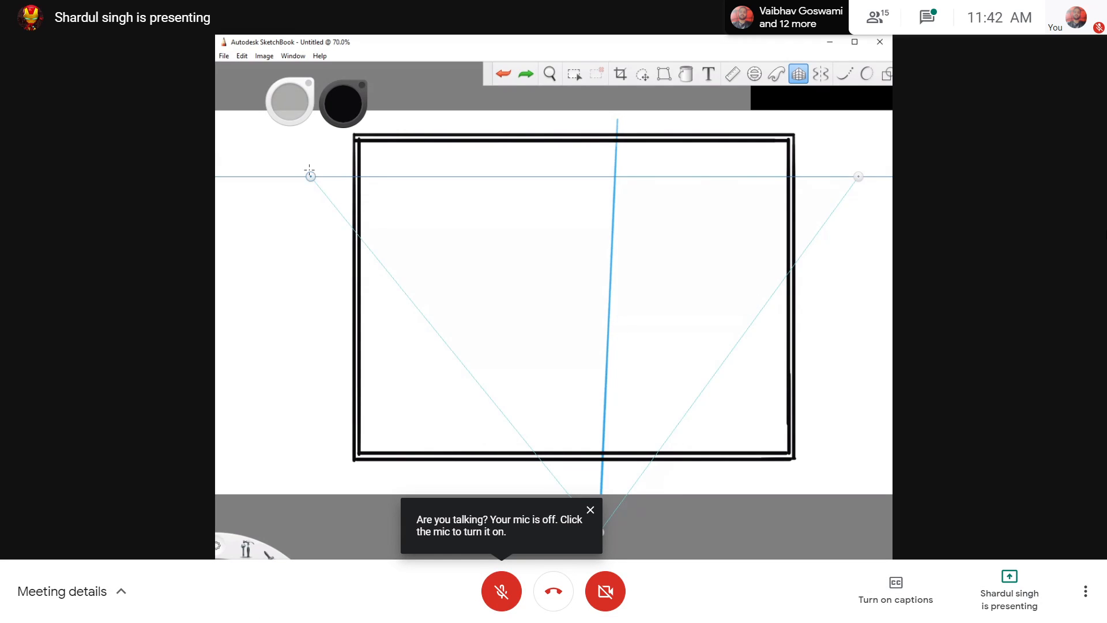
{"action": "left_click_drag", "start_coordinate": [310, 176], "coordinate": [311, 164]}
{"action": "left_click_drag", "start_coordinate": [857, 184], "coordinate": [856, 178]}
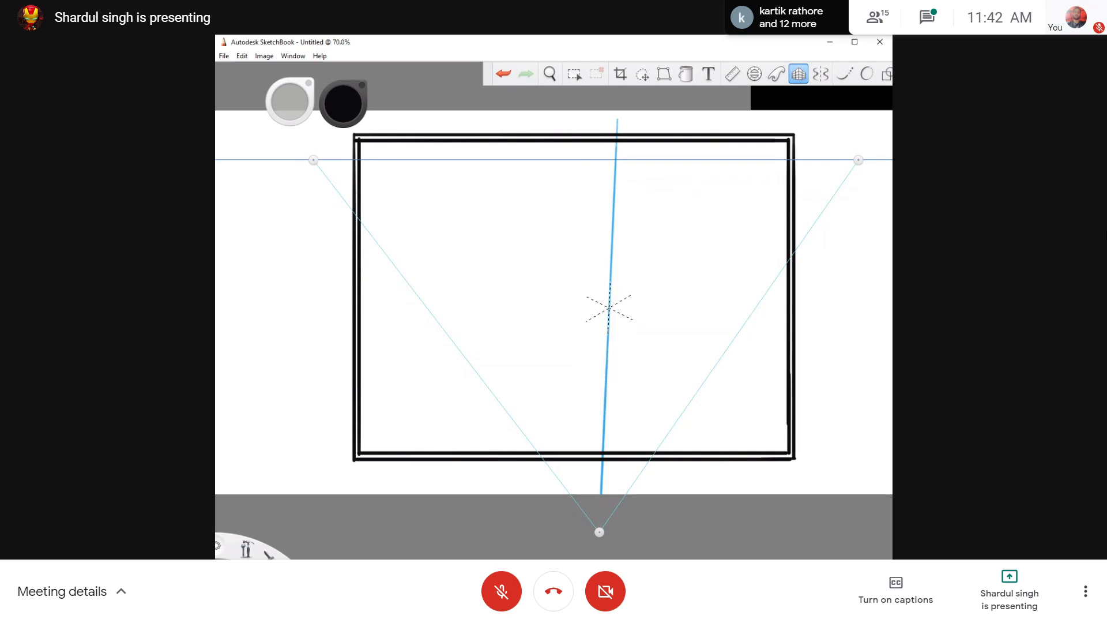
Draw blue floor lines from mid-height on the corner line and ceiling lines near its upper end, out to both frame sides
{"action": "left_click_drag", "start_coordinate": [607, 309], "coordinate": [369, 447]}
{"action": "key", "text": "ctrl+z"}
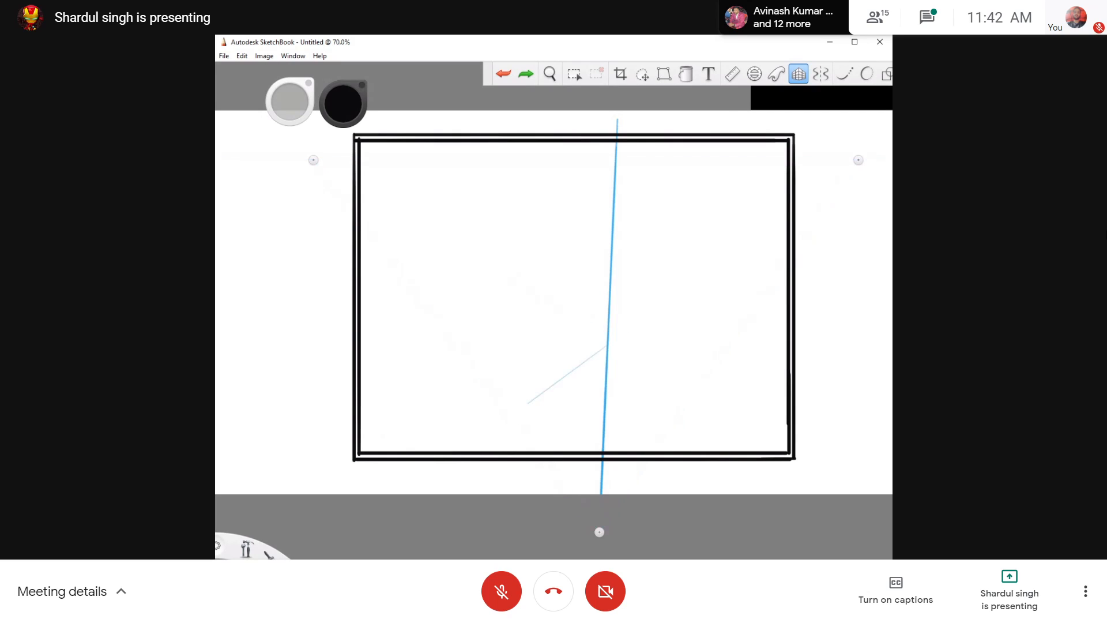
{"action": "left_click_drag", "start_coordinate": [610, 286], "coordinate": [347, 421]}
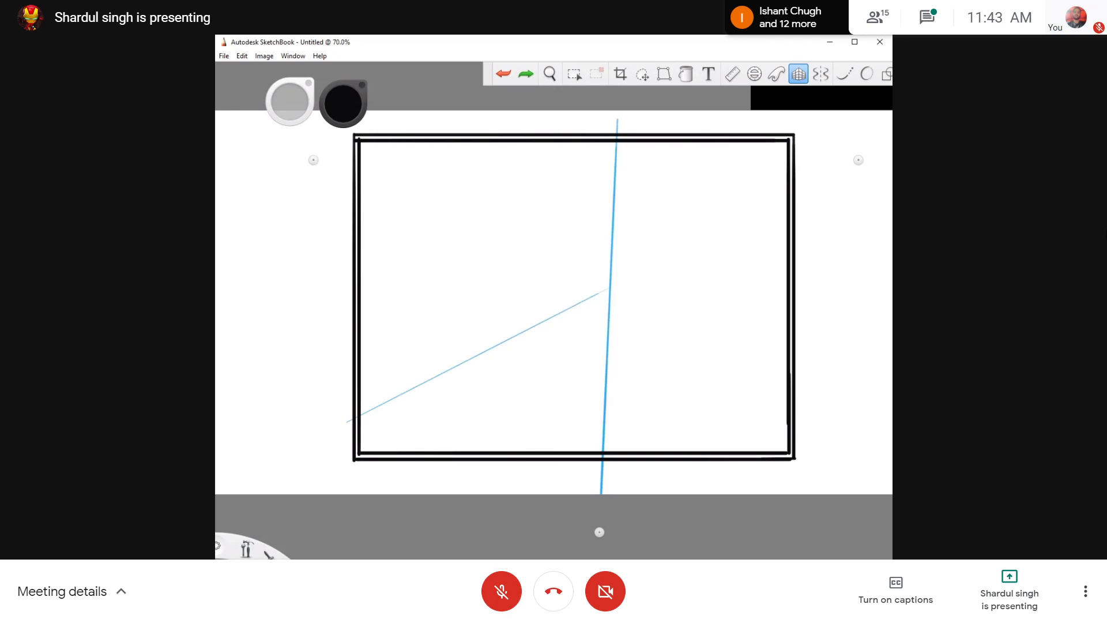
{"action": "mouse_move", "coordinate": [609, 287]}
{"action": "left_mouse_down"}
{"action": "mouse_move", "coordinate": [749, 346]}
{"action": "mouse_move", "coordinate": [615, 290]}
{"action": "left_mouse_up"}
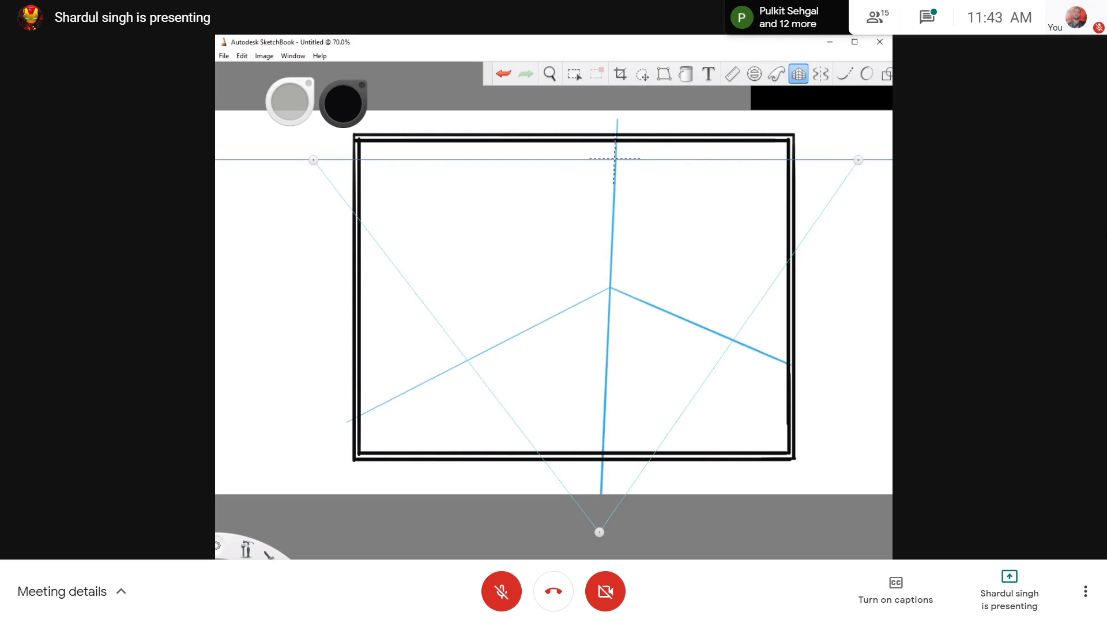
{"action": "left_click_drag", "start_coordinate": [616, 152], "coordinate": [751, 156]}
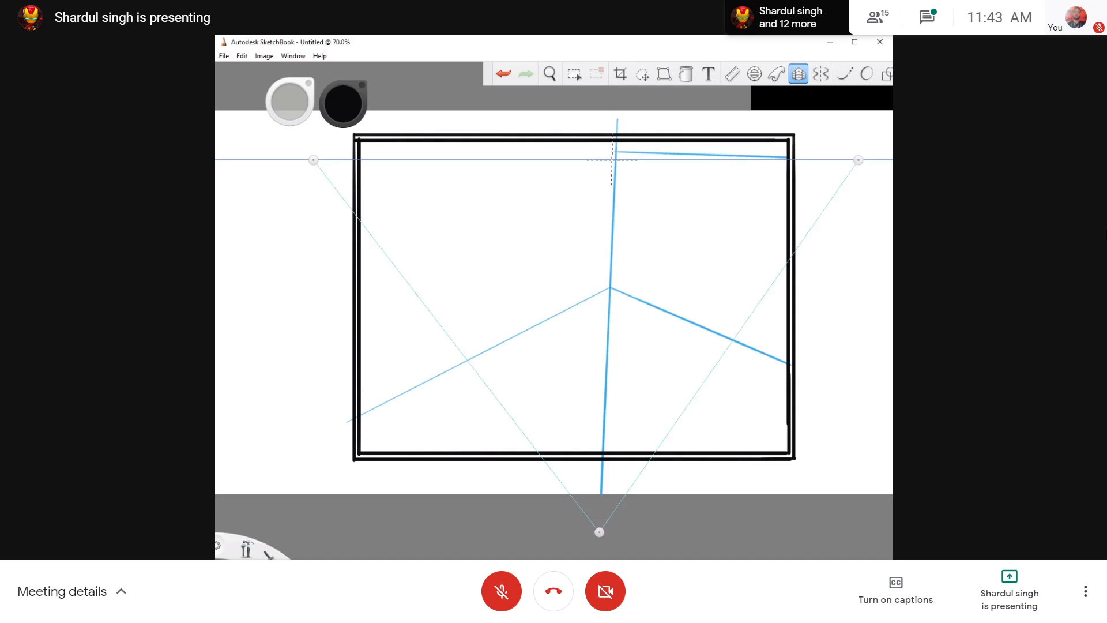
{"action": "mouse_move", "coordinate": [616, 152]}
{"action": "left_mouse_down"}
{"action": "mouse_move", "coordinate": [385, 158]}
{"action": "mouse_move", "coordinate": [541, 154]}
{"action": "left_mouse_up"}
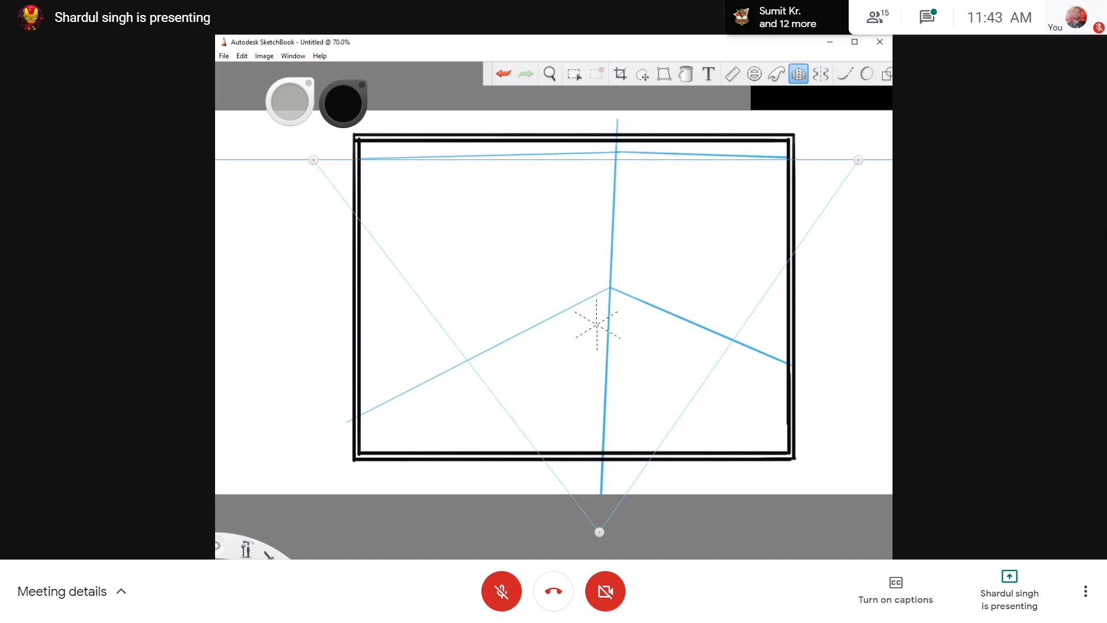
Turn off the perspective guide and erase the corner line below the floor corner and above the frame's upper edge
{"action": "key", "text": "p"}
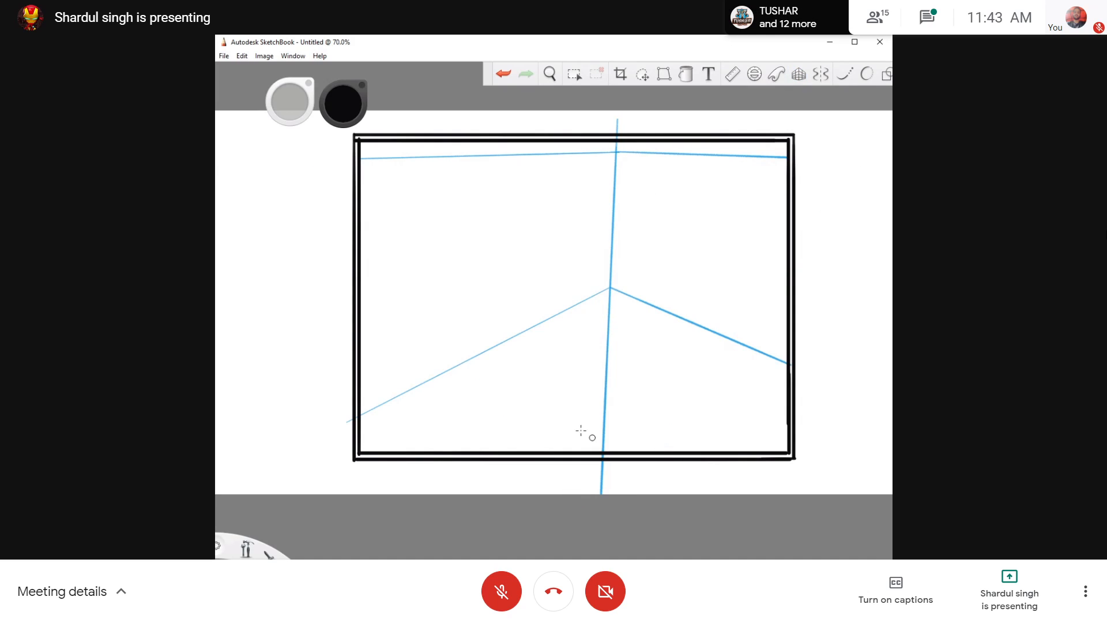
{"action": "left_click_drag", "start_coordinate": [604, 344], "coordinate": [609, 298]}
{"action": "left_click_drag", "start_coordinate": [603, 393], "coordinate": [608, 353]}
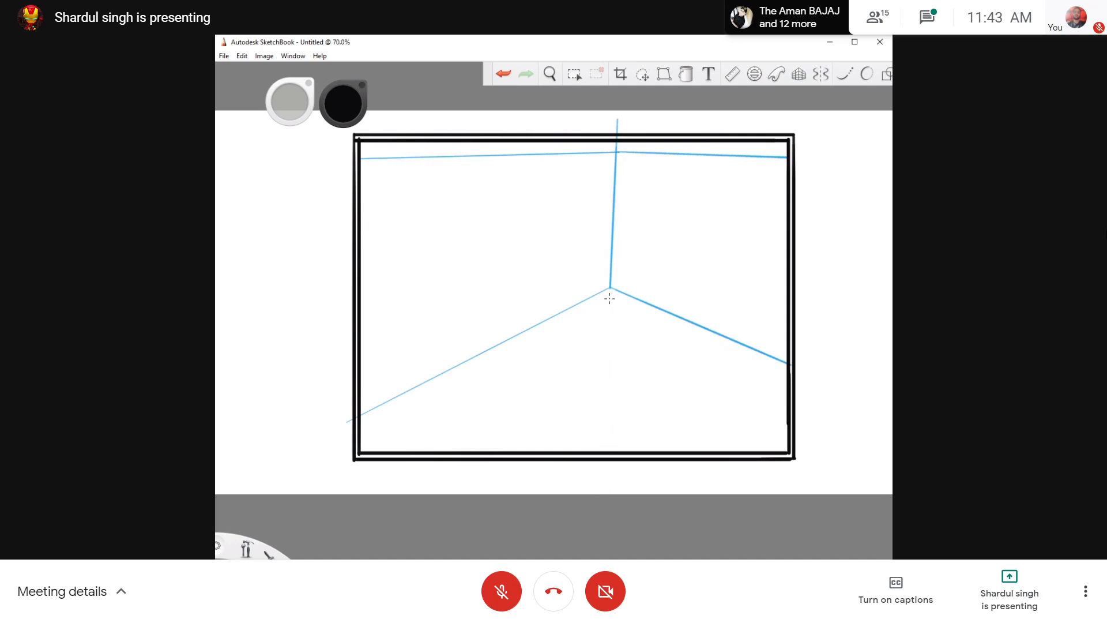
{"action": "left_click_drag", "start_coordinate": [599, 121], "coordinate": [627, 118]}
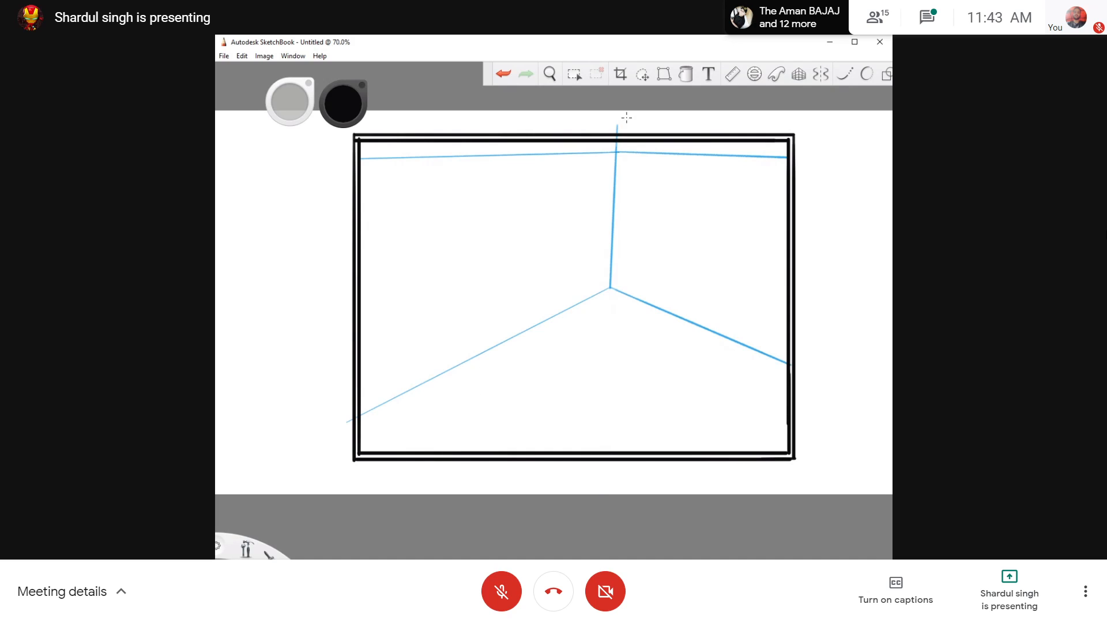
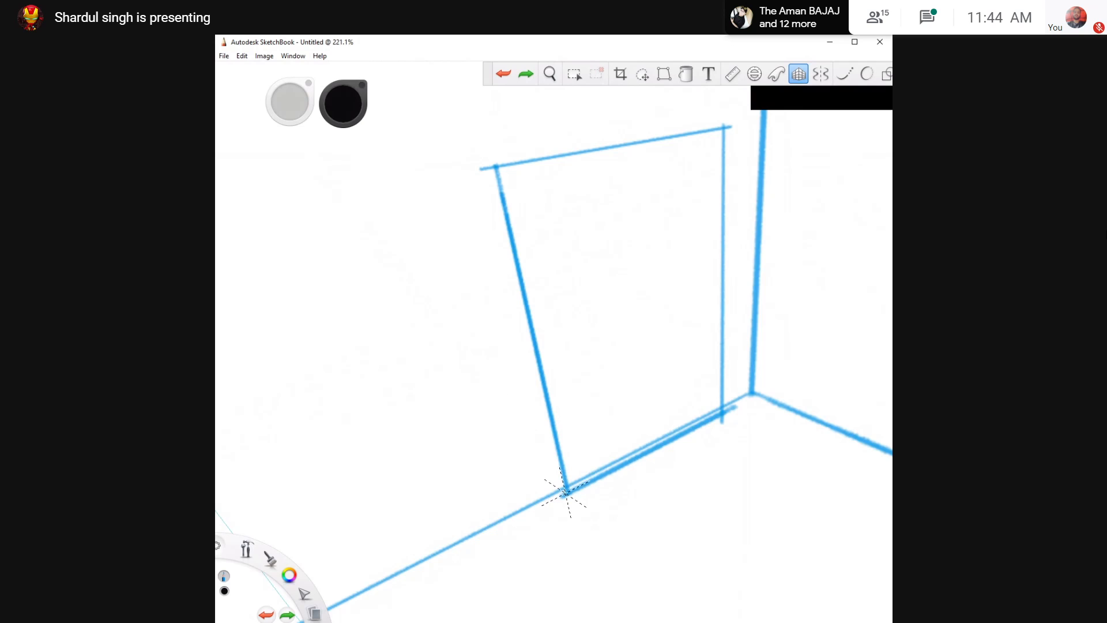
Add parallel outer lines along the left side and upper edge of the door on the left wall
{"action": "mouse_move", "coordinate": [556, 482]}
{"action": "left_mouse_down"}
{"action": "mouse_move", "coordinate": [564, 490]}
{"action": "mouse_move", "coordinate": [496, 262]}
{"action": "mouse_move", "coordinate": [503, 193]}
{"action": "left_mouse_up"}
{"action": "key", "text": "ctrl+z"}
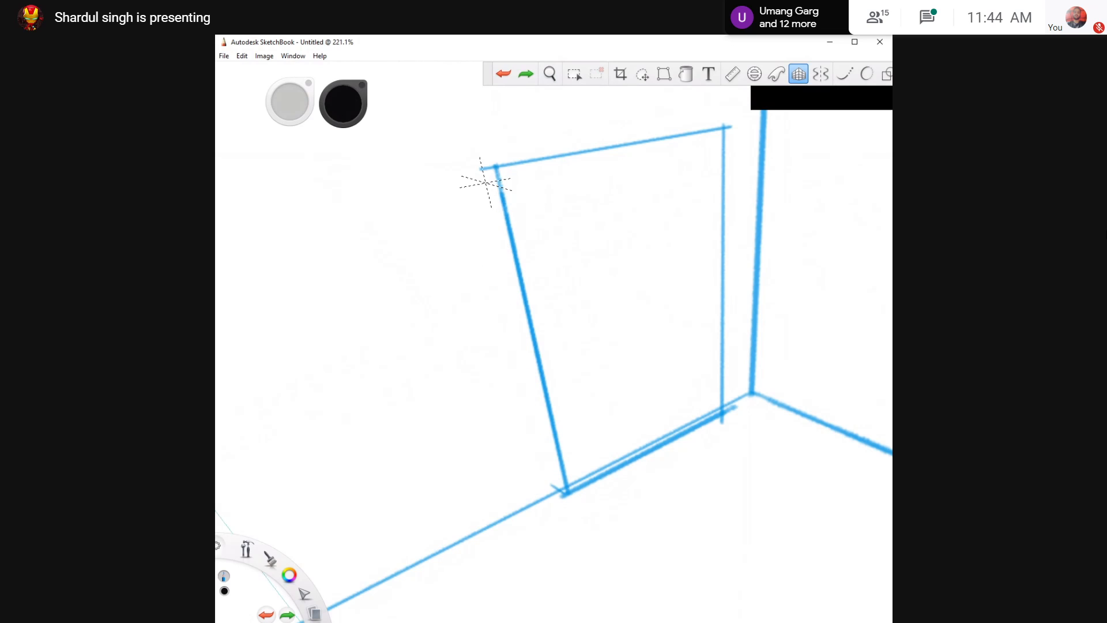
{"action": "mouse_move", "coordinate": [487, 173]}
{"action": "left_mouse_down"}
{"action": "mouse_move", "coordinate": [559, 477]}
{"action": "mouse_move", "coordinate": [497, 218]}
{"action": "left_mouse_up"}
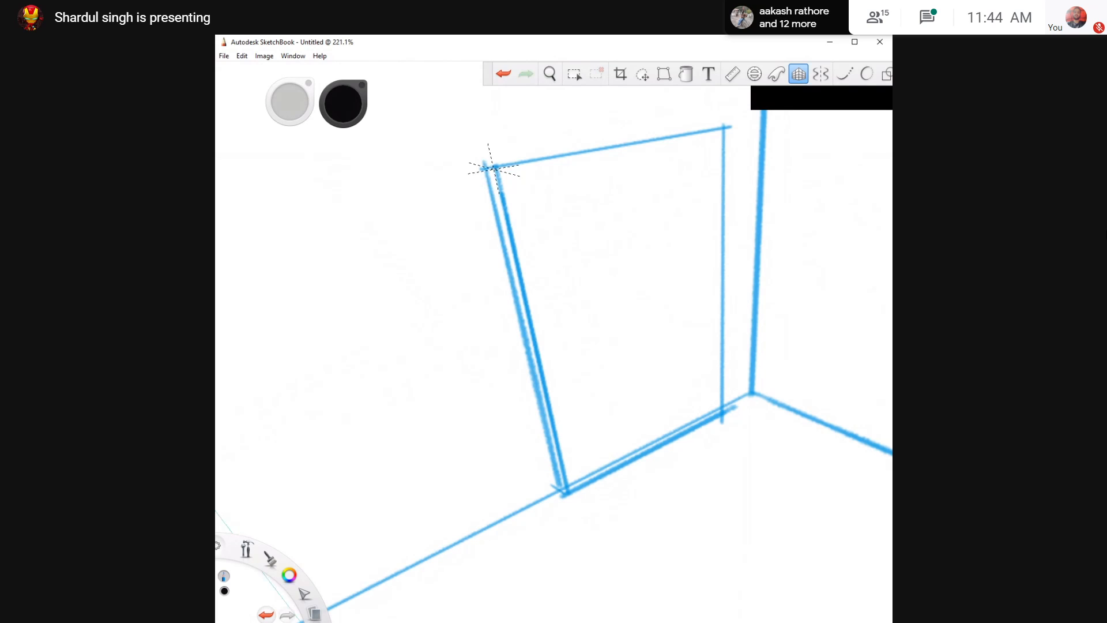
{"action": "left_click_drag", "start_coordinate": [482, 160], "coordinate": [697, 124]}
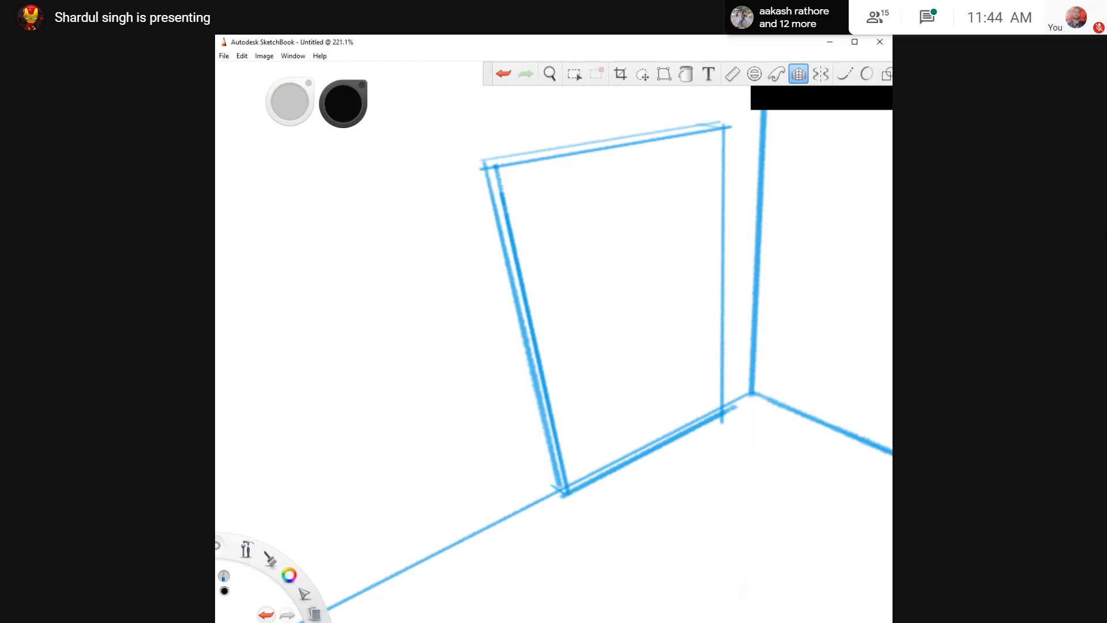
{"action": "key", "text": "ctrl+z"}
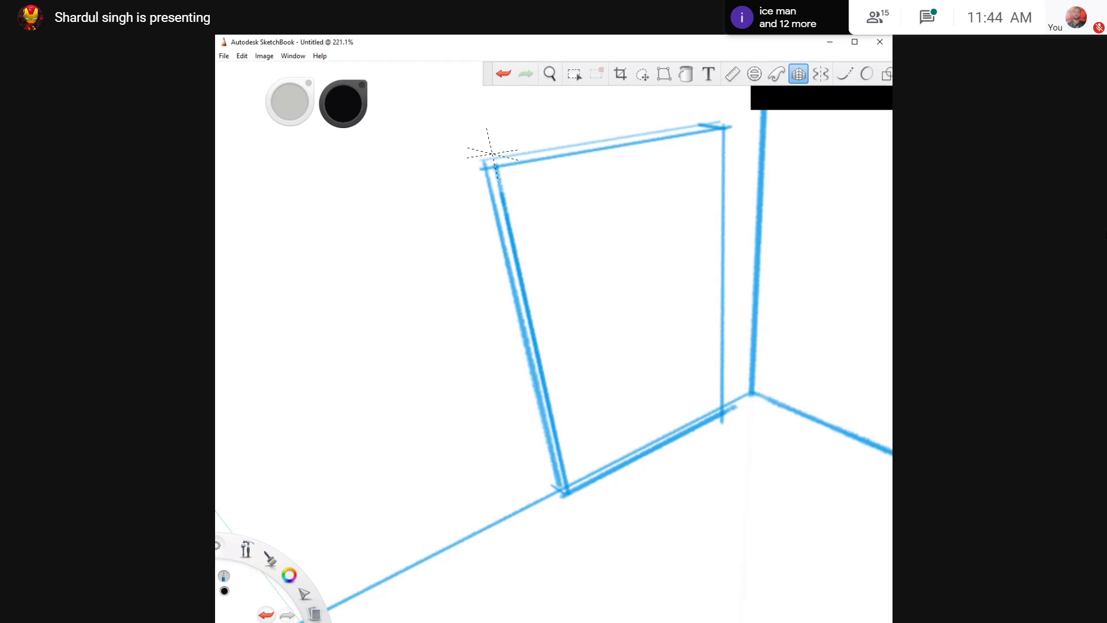
{"action": "left_click_drag", "start_coordinate": [484, 162], "coordinate": [718, 128]}
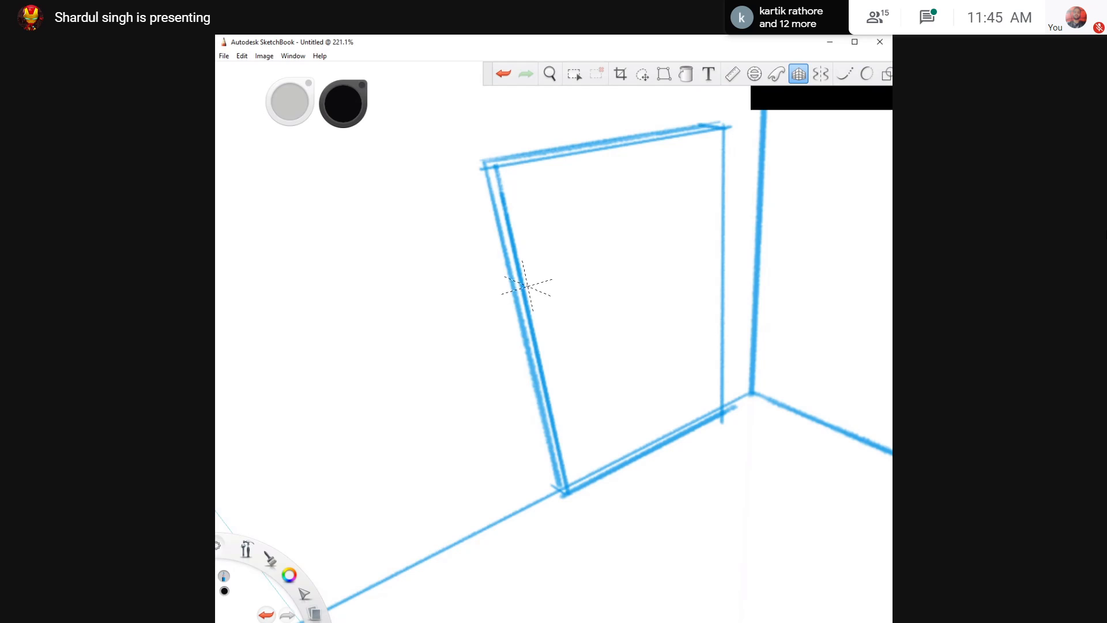
Draw the door's inner outline in perspective, with a line inside its upper edge and lines down both sides to the floor
{"action": "left_click_drag", "start_coordinate": [517, 177], "coordinate": [637, 207]}
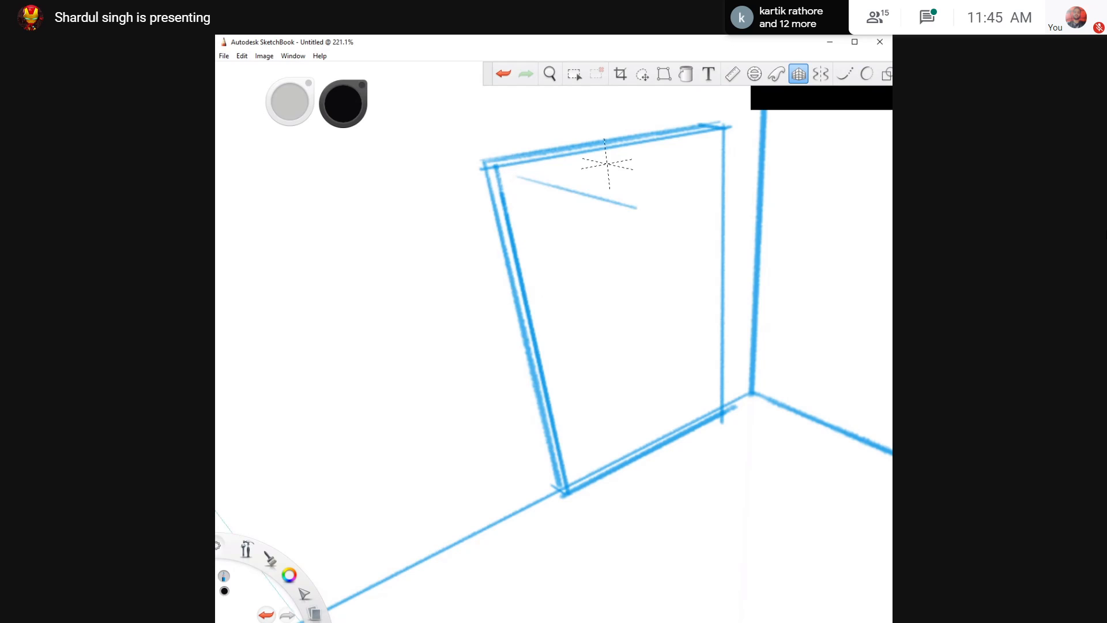
{"action": "key", "text": "ctrl+z"}
{"action": "left_click_drag", "start_coordinate": [521, 173], "coordinate": [626, 155]}
{"action": "left_click_drag", "start_coordinate": [696, 143], "coordinate": [711, 139]}
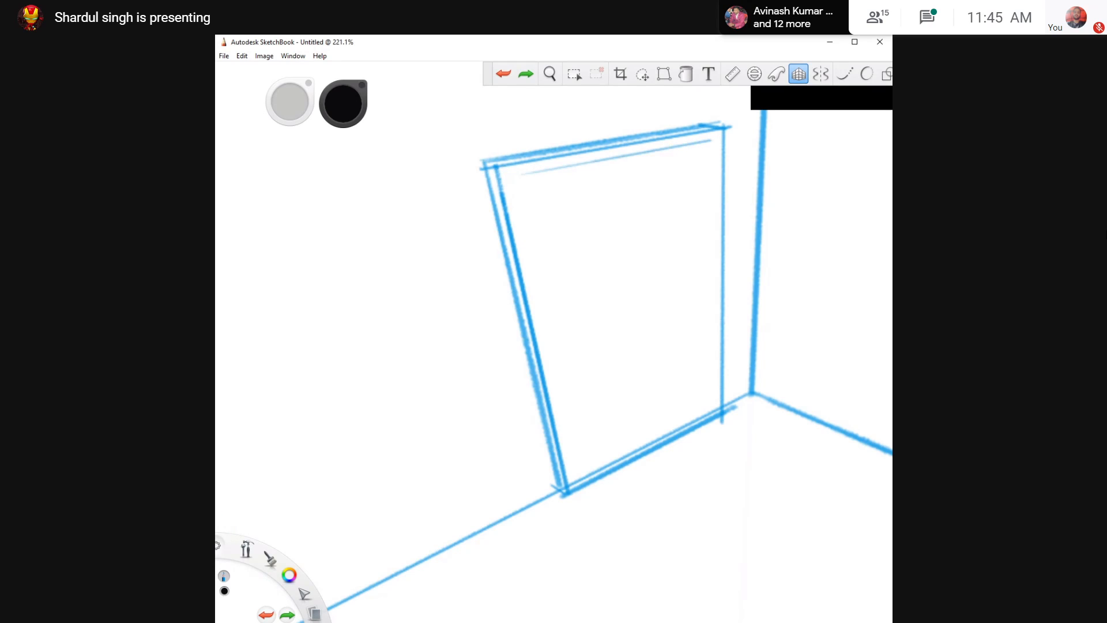
{"action": "left_click_drag", "start_coordinate": [509, 180], "coordinate": [572, 462]}
{"action": "key", "text": "ctrl+z"}
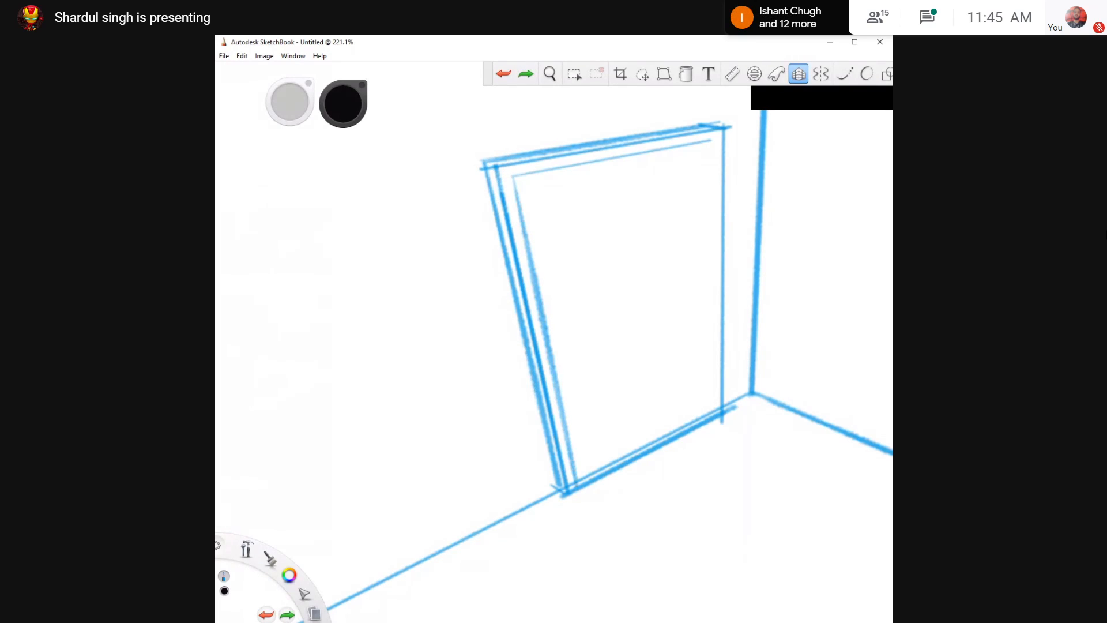
{"action": "left_click_drag", "start_coordinate": [711, 141], "coordinate": [712, 413]}
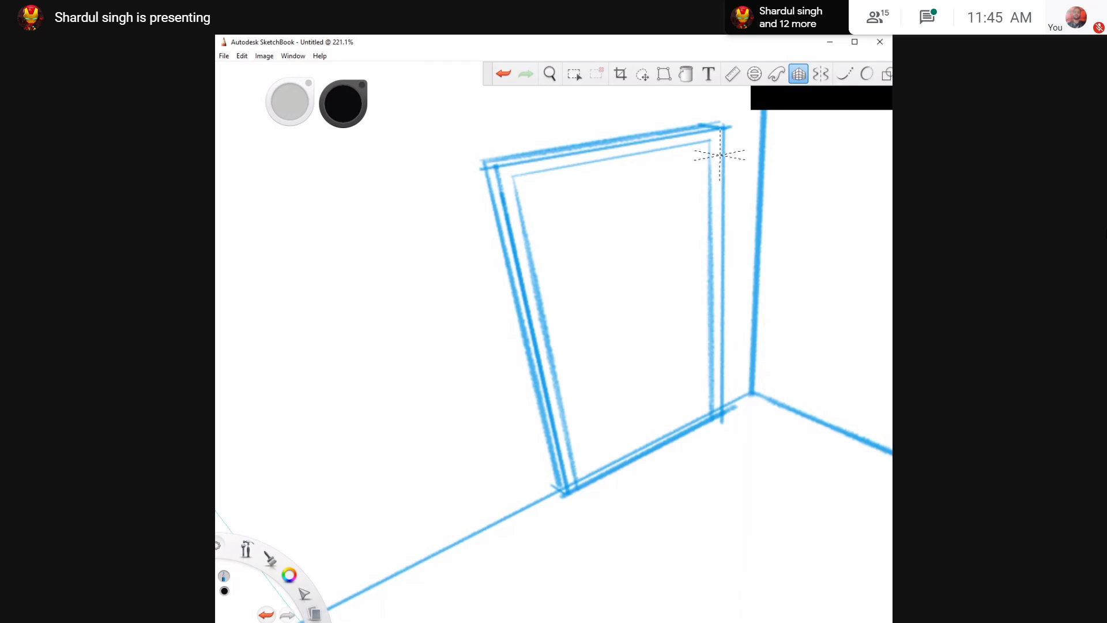
Draw a second line beside the door's inner right edge down to the floor and close it with a short stroke
{"action": "mouse_move", "coordinate": [710, 144]}
{"action": "left_mouse_down"}
{"action": "mouse_move", "coordinate": [707, 254]}
{"action": "mouse_move", "coordinate": [673, 324]}
{"action": "left_mouse_up"}
{"action": "key", "text": "ctrl+z"}
{"action": "left_click_drag", "start_coordinate": [704, 139], "coordinate": [705, 372]}
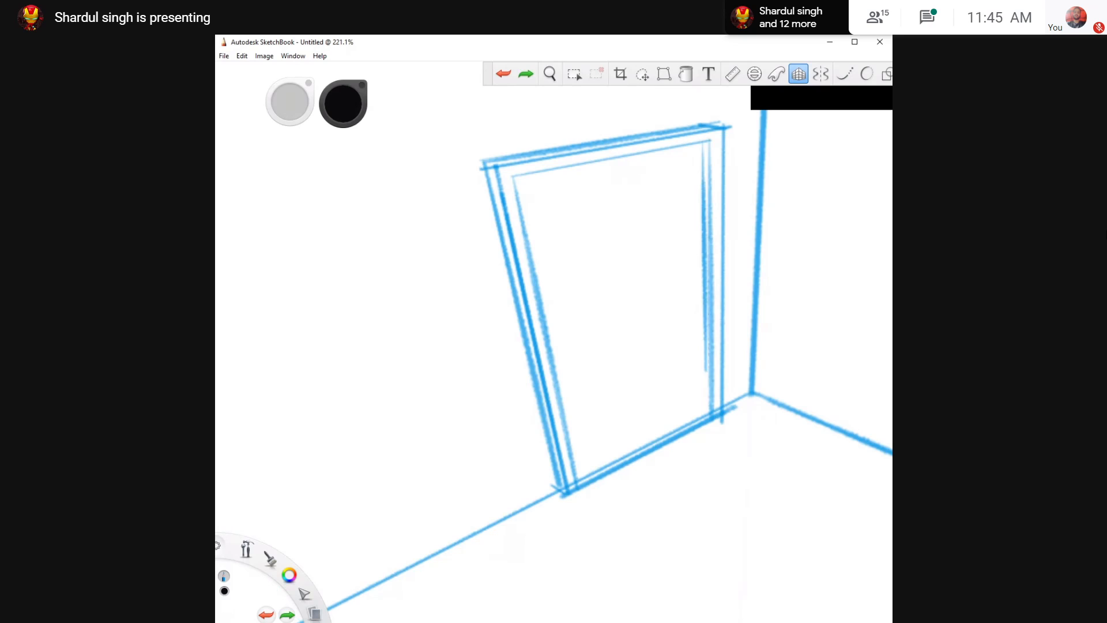
{"action": "left_click_drag", "start_coordinate": [707, 418], "coordinate": [709, 137]}
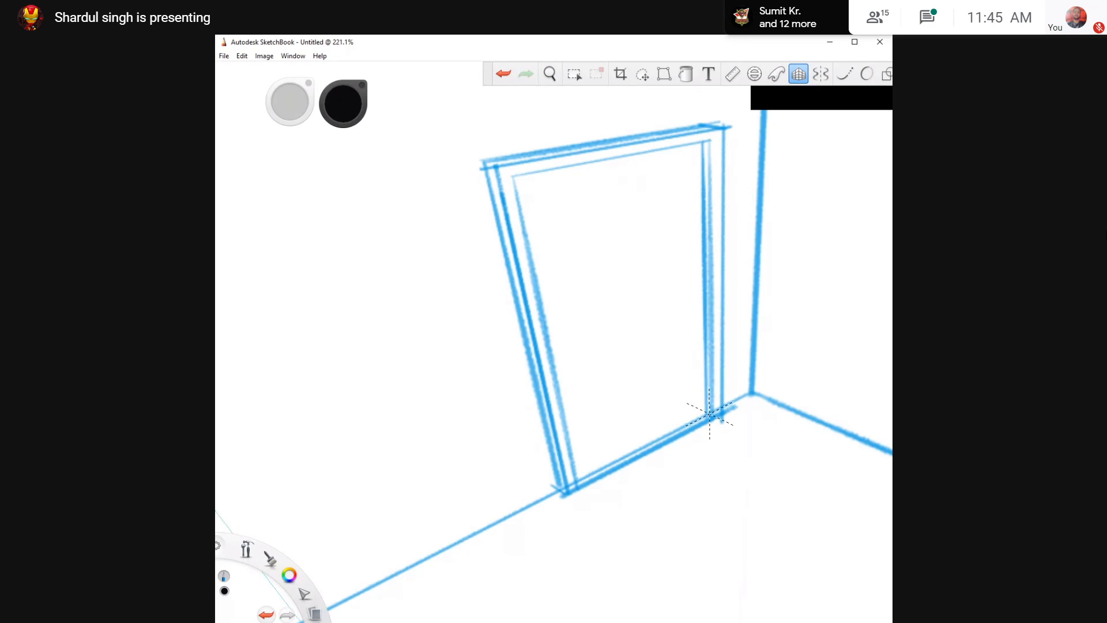
{"action": "key", "text": "ctrl+z"}
{"action": "left_click_drag", "start_coordinate": [713, 417], "coordinate": [703, 412]}
Sketch a four-sided window left of the door, its sides following two light guide lines toward the lower vanishing point
{"action": "key", "text": "space"}
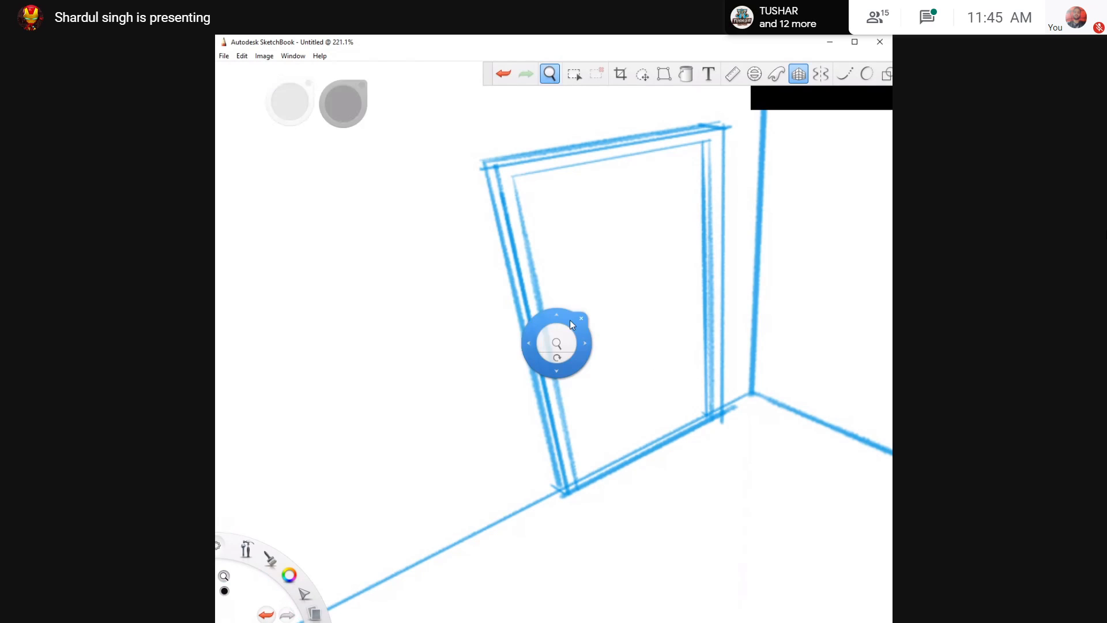
{"action": "left_click_drag", "start_coordinate": [566, 330], "coordinate": [545, 349]}
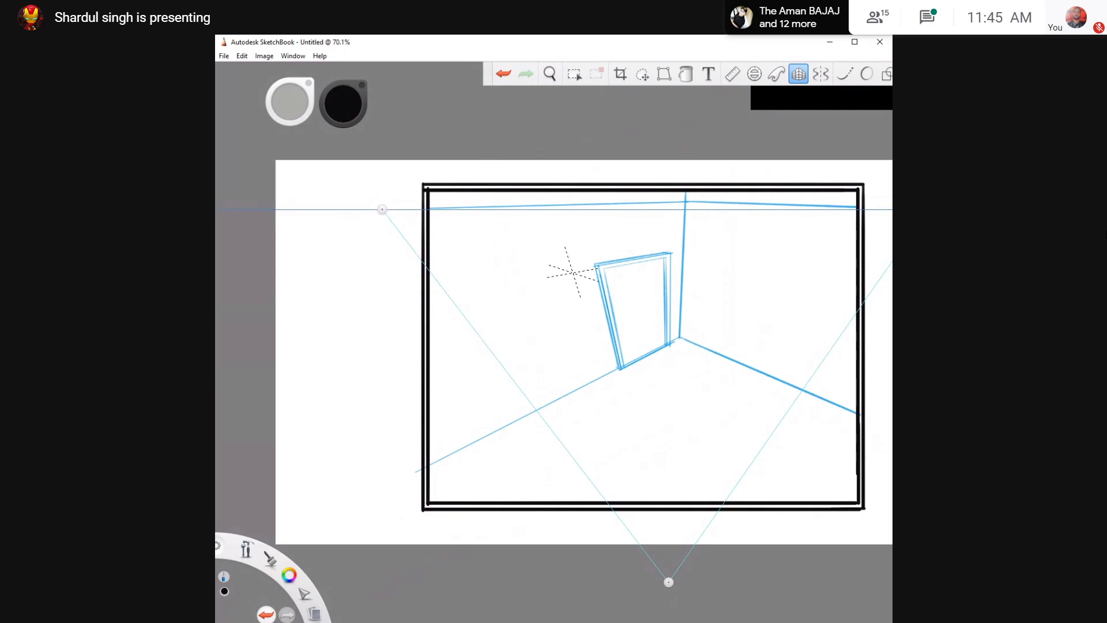
{"action": "left_click_drag", "start_coordinate": [576, 287], "coordinate": [589, 325]}
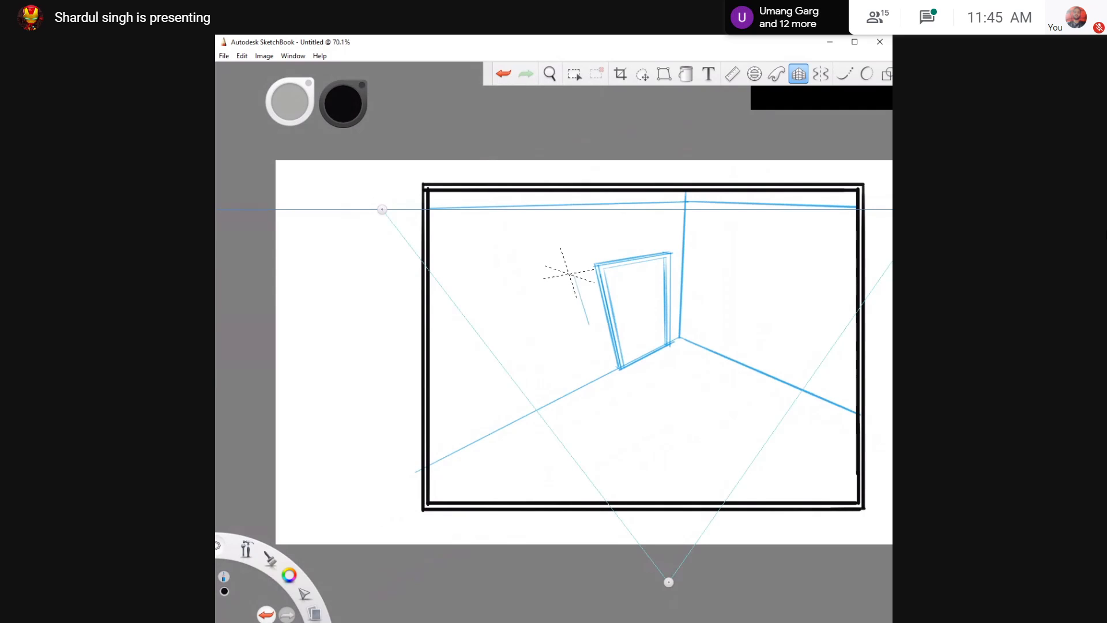
{"action": "key", "text": "ctrl+z"}
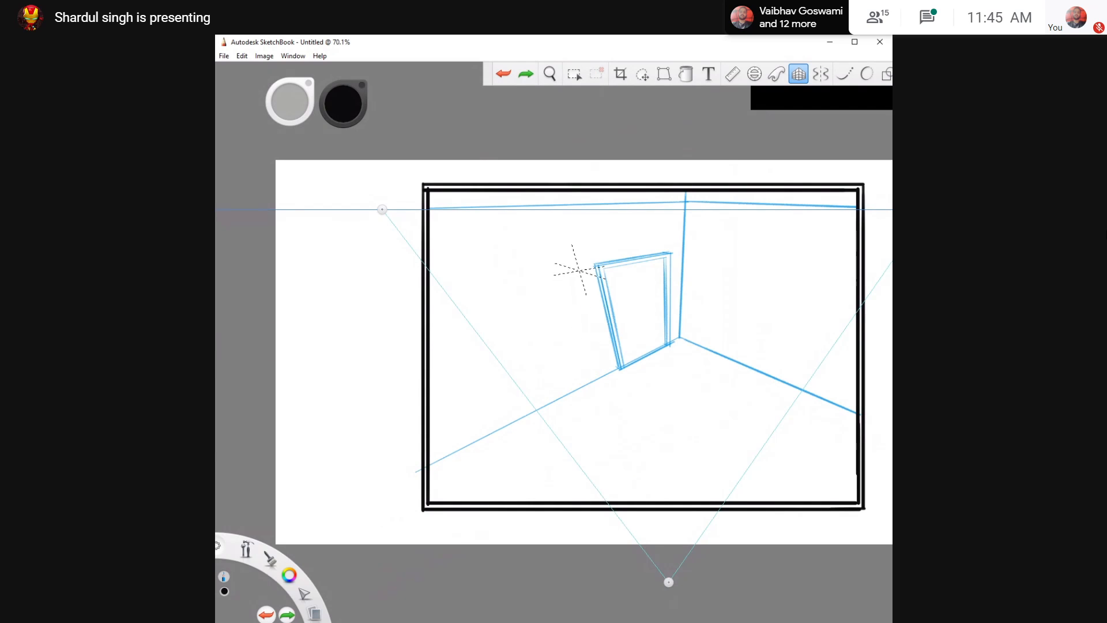
{"action": "left_click_drag", "start_coordinate": [580, 268], "coordinate": [649, 521]}
{"action": "left_click_drag", "start_coordinate": [528, 287], "coordinate": [613, 464]}
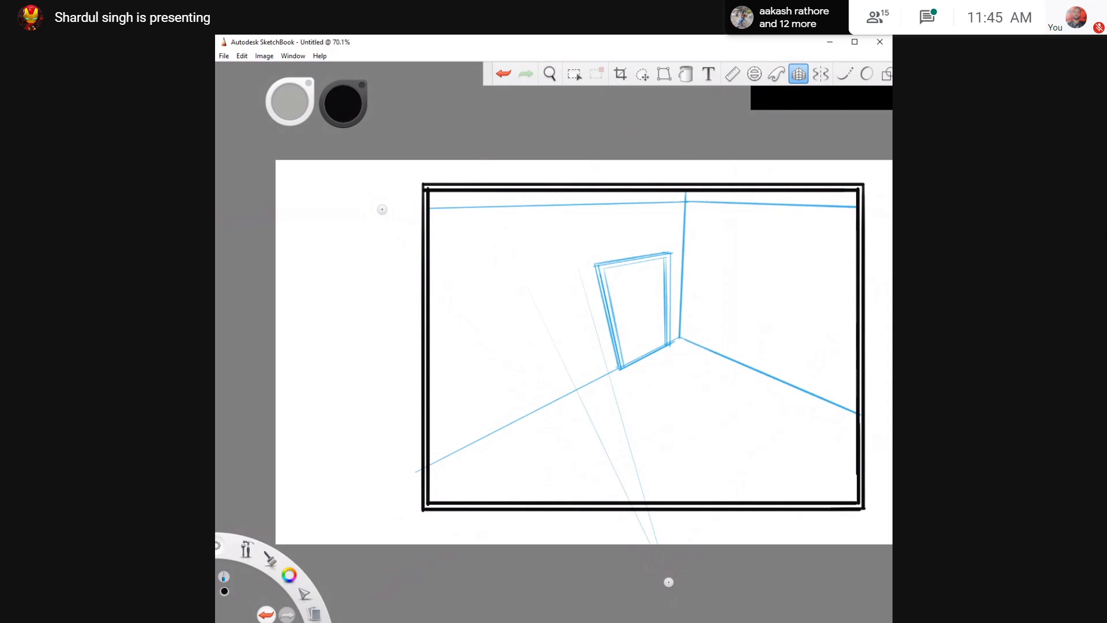
{"action": "left_click_drag", "start_coordinate": [555, 349], "coordinate": [580, 340]}
{"action": "mouse_move", "coordinate": [527, 282]}
{"action": "left_mouse_down"}
{"action": "mouse_move", "coordinate": [576, 275]}
{"action": "mouse_move", "coordinate": [555, 348]}
{"action": "mouse_move", "coordinate": [594, 321]}
{"action": "left_mouse_up"}
{"action": "key", "text": "ctrl+z"}
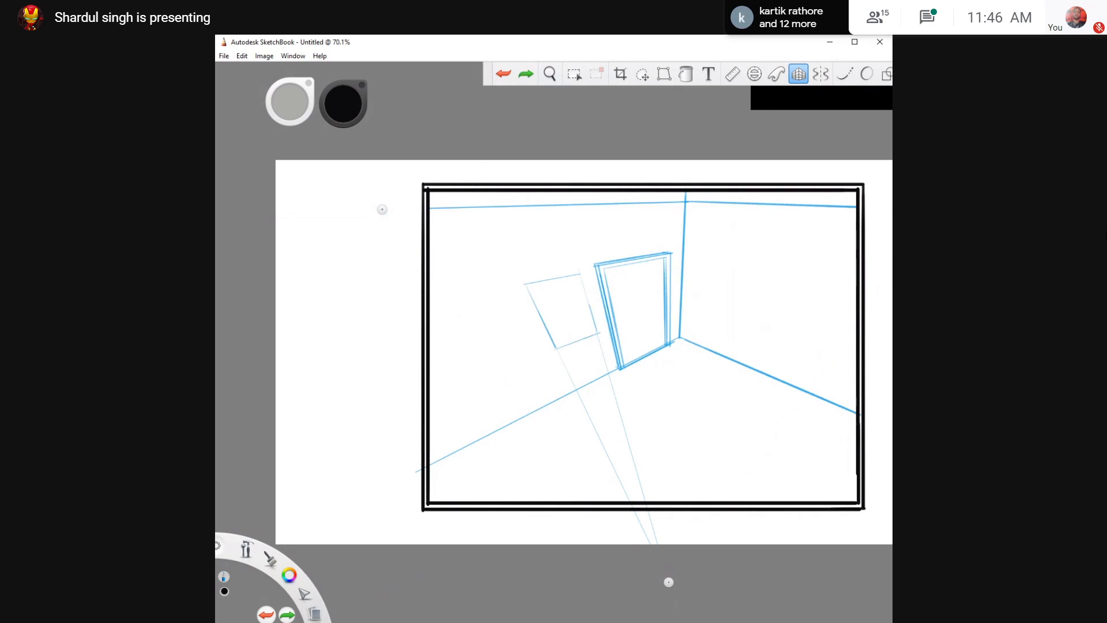
Draw an inner outline parallel to all four edges of the window
{"action": "key", "text": "space"}
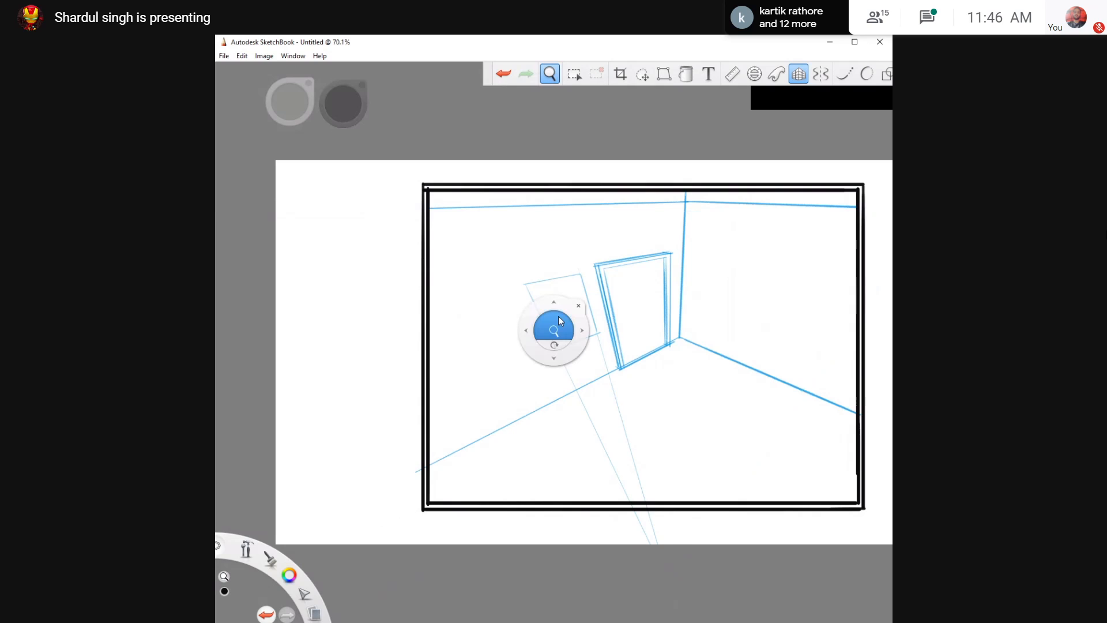
{"action": "left_click_drag", "start_coordinate": [558, 316], "coordinate": [507, 240]}
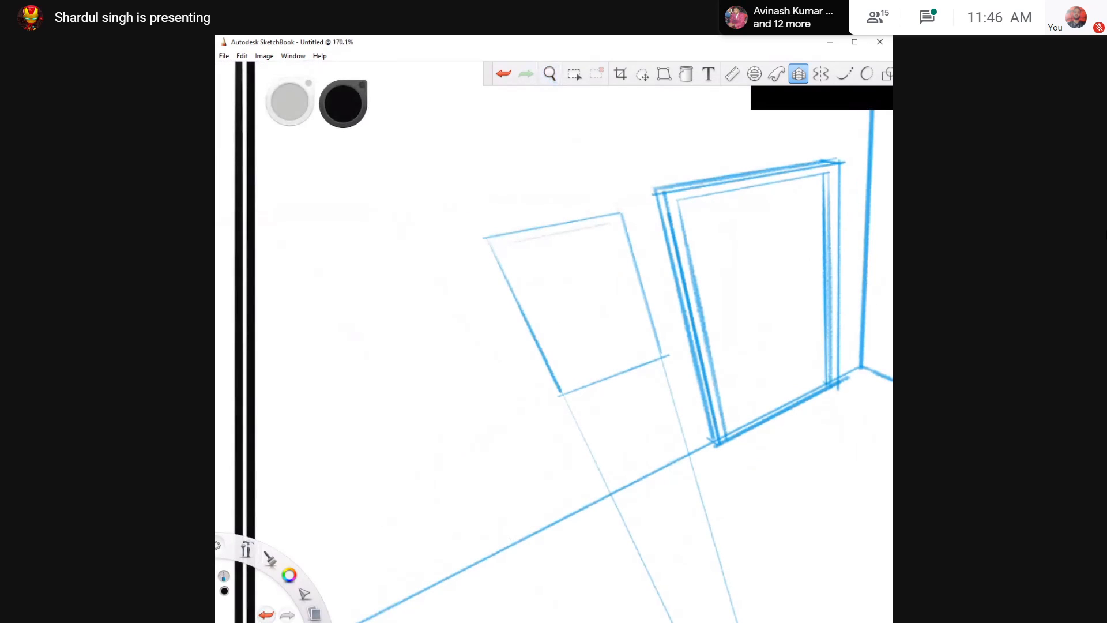
{"action": "mouse_move", "coordinate": [612, 222]}
{"action": "left_mouse_down"}
{"action": "mouse_move", "coordinate": [531, 238]}
{"action": "mouse_move", "coordinate": [569, 387]}
{"action": "left_mouse_up"}
{"action": "key", "text": "ctrl+z"}
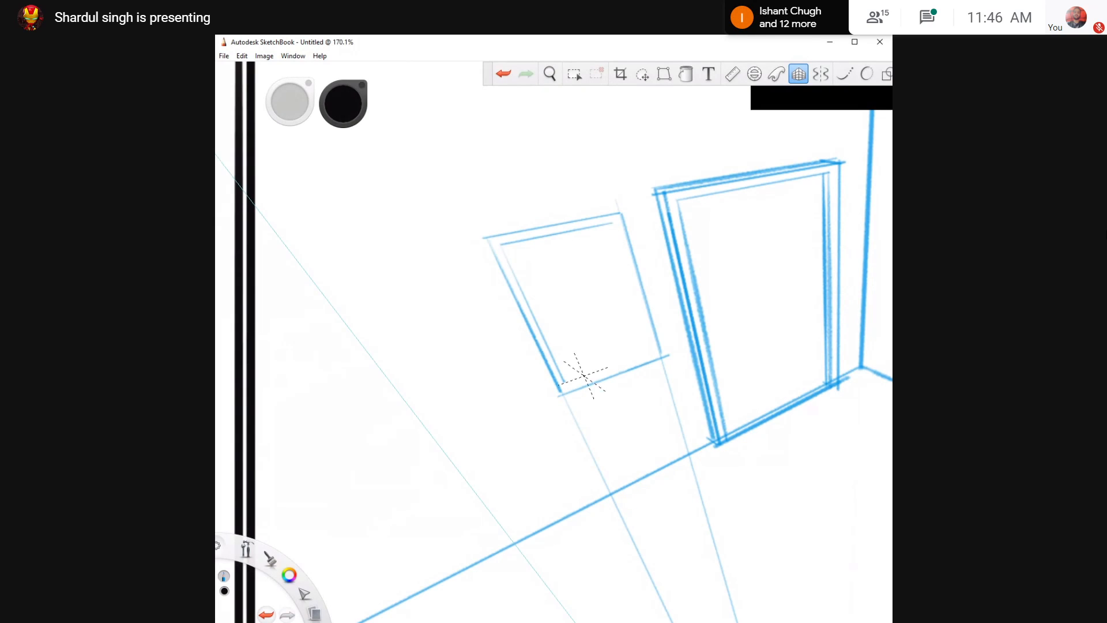
{"action": "left_click_drag", "start_coordinate": [566, 381], "coordinate": [642, 353]}
{"action": "key", "text": "ctrl+z"}
{"action": "left_click_drag", "start_coordinate": [567, 386], "coordinate": [650, 356]}
{"action": "key", "text": "ctrl+z"}
{"action": "mouse_move", "coordinate": [566, 383]}
{"action": "left_mouse_down"}
{"action": "mouse_move", "coordinate": [607, 369]}
{"action": "mouse_move", "coordinate": [647, 333]}
{"action": "mouse_move", "coordinate": [615, 241]}
{"action": "left_mouse_up"}
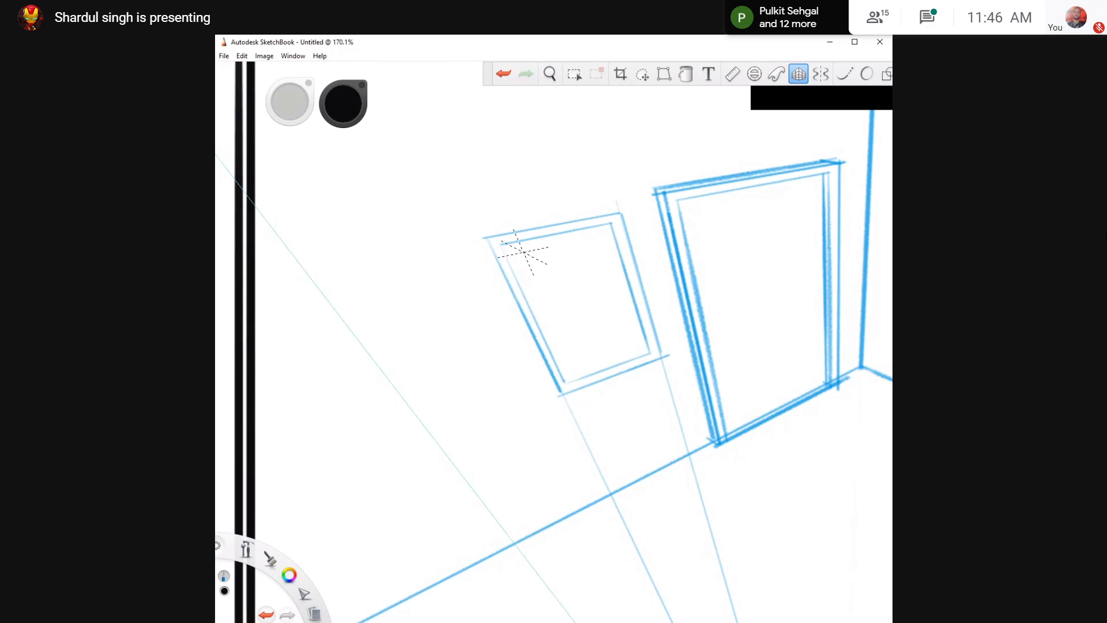
Retrace the window's outer left and upper edges and add a short depth stroke at the upper corner nearest the door
{"action": "left_click_drag", "start_coordinate": [487, 241], "coordinate": [544, 364]}
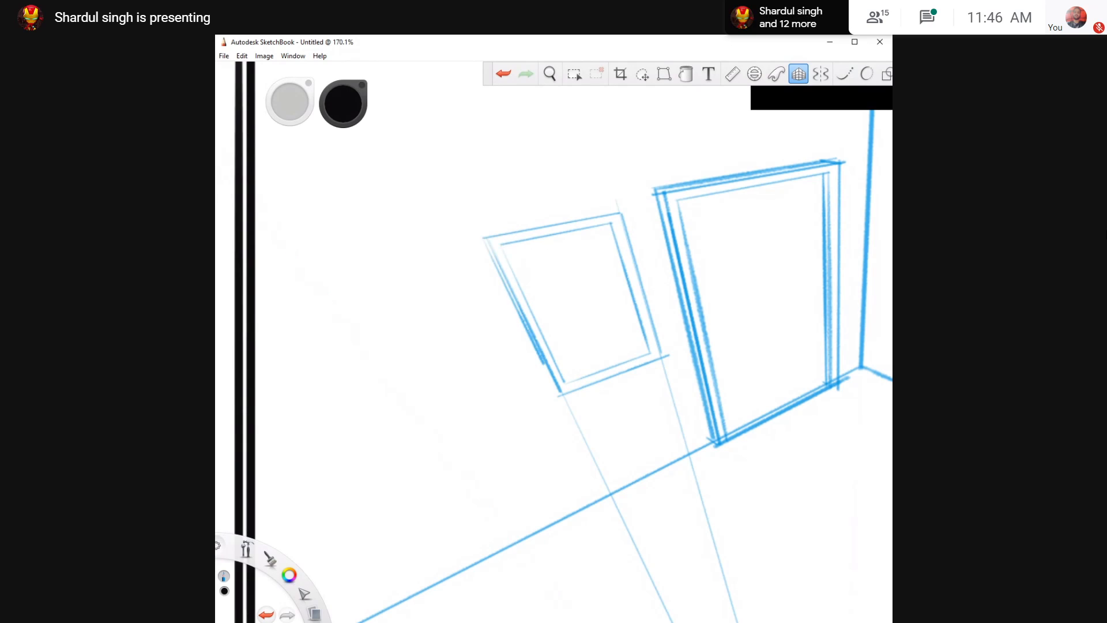
{"action": "left_click_drag", "start_coordinate": [484, 237], "coordinate": [529, 227]}
{"action": "left_click_drag", "start_coordinate": [599, 206], "coordinate": [619, 213]}
{"action": "key", "text": "ctrl+z"}
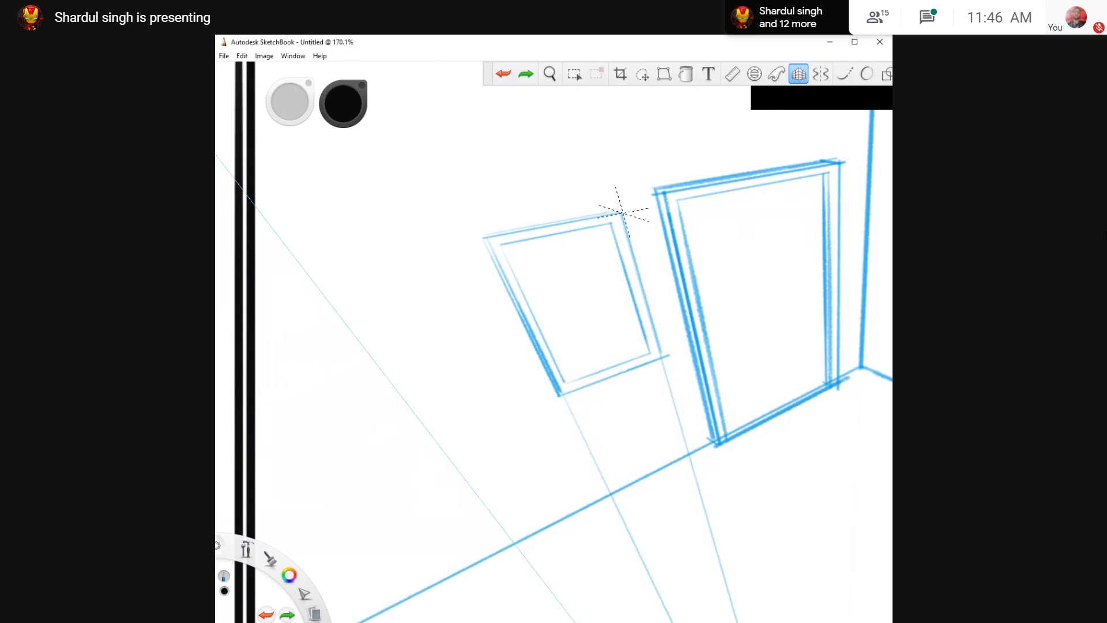
{"action": "left_click_drag", "start_coordinate": [609, 208], "coordinate": [618, 213]}
Add a short depth stroke at the window's inner lower corner nearest the door and a second line along its inner right edge
{"action": "key", "text": "space"}
{"action": "left_click_drag", "start_coordinate": [641, 348], "coordinate": [650, 354]}
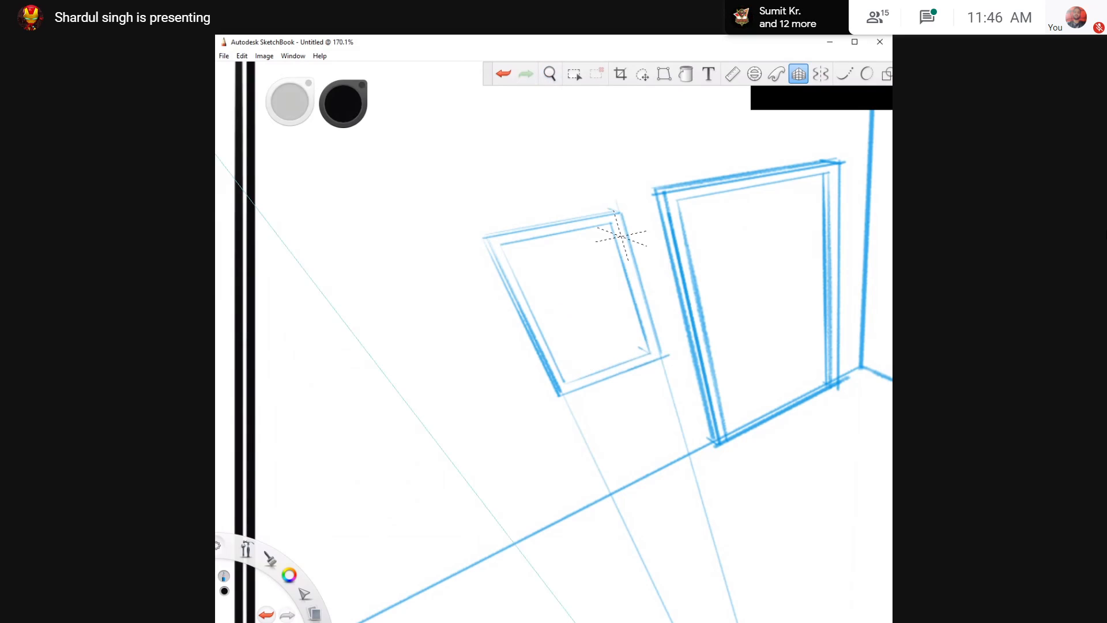
{"action": "left_click_drag", "start_coordinate": [610, 223], "coordinate": [641, 342]}
{"action": "key", "text": "space"}
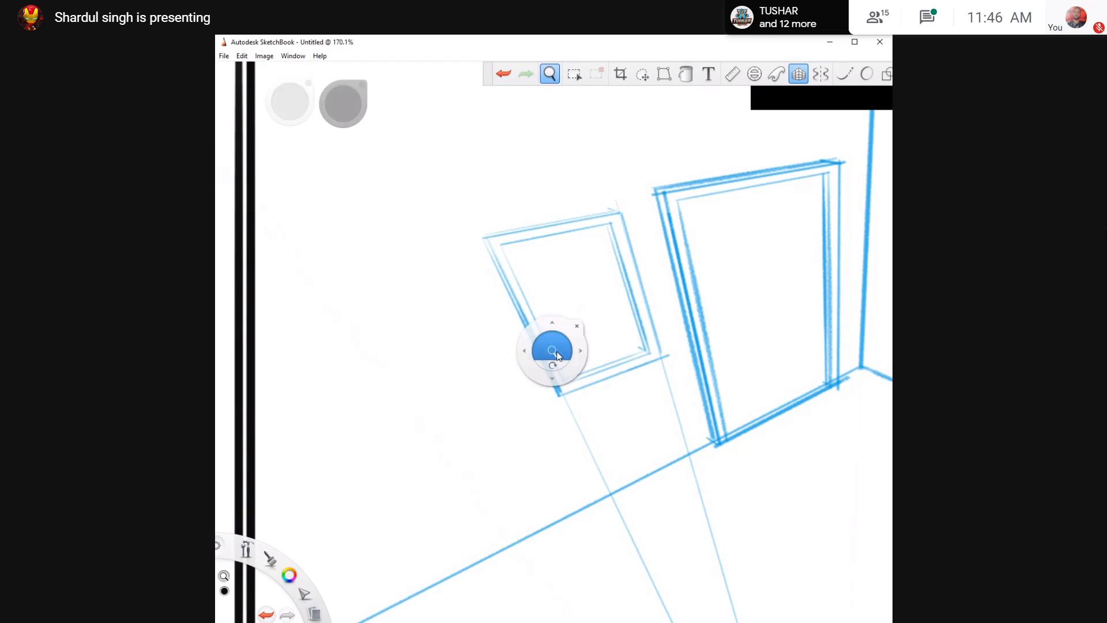
Extend the window's upper and lower edges as light guide lines toward the right vanishing point
{"action": "left_click_drag", "start_coordinate": [559, 348], "coordinate": [549, 354]}
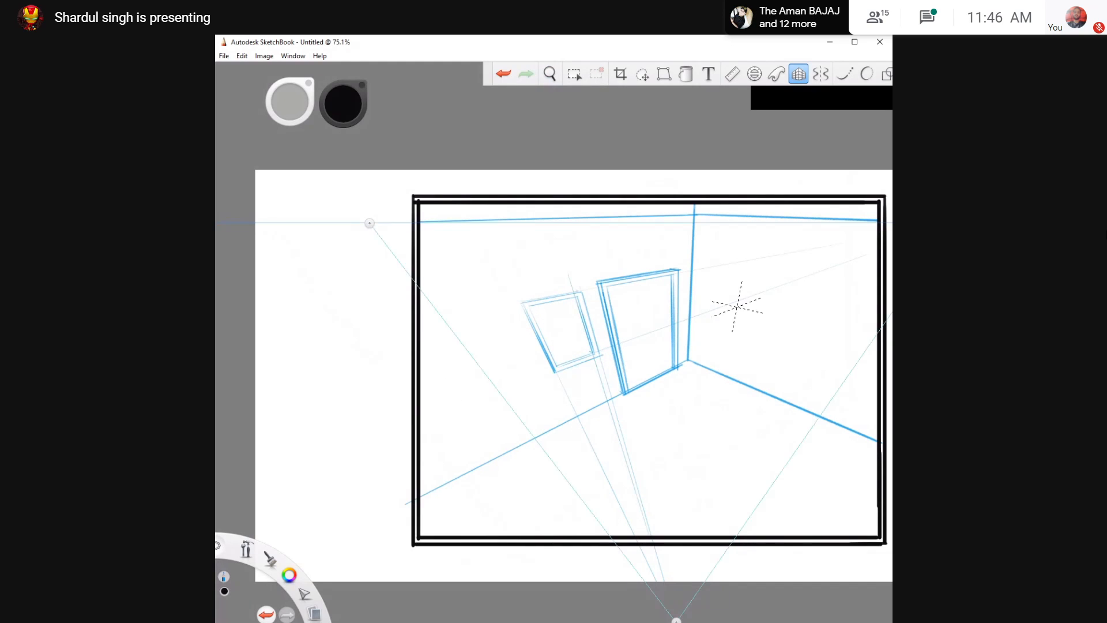
{"action": "key", "text": "ctrl+z"}
{"action": "key", "text": "ctrl+y"}
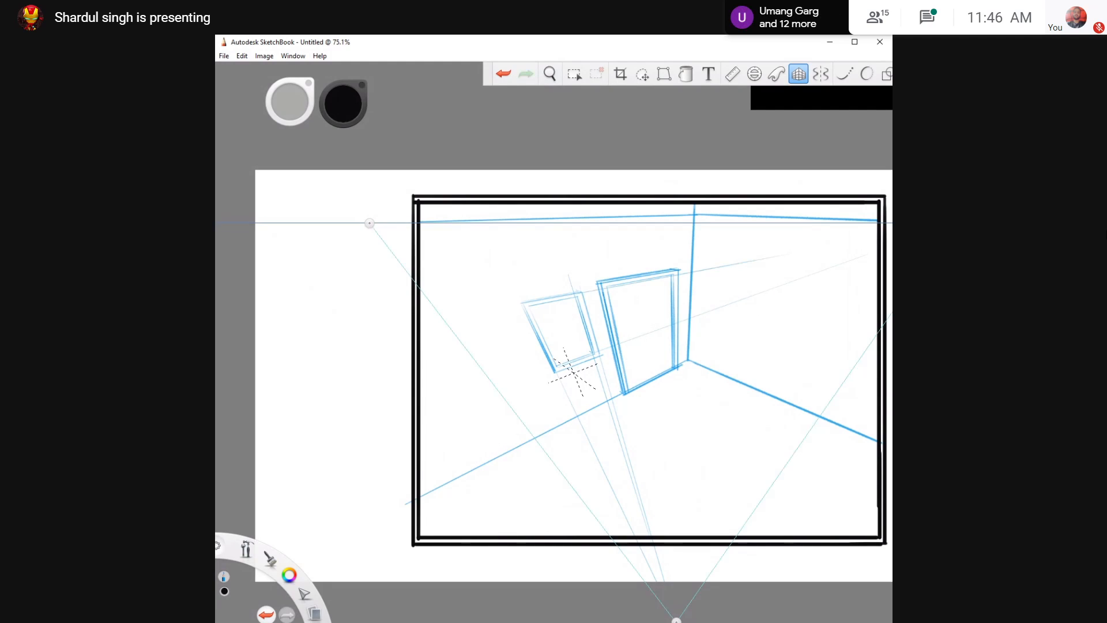
Draw skirting lines just above the floor edges of the left and right walls, following their perspective
{"action": "key", "text": "space"}
{"action": "left_click_drag", "start_coordinate": [555, 360], "coordinate": [535, 351]}
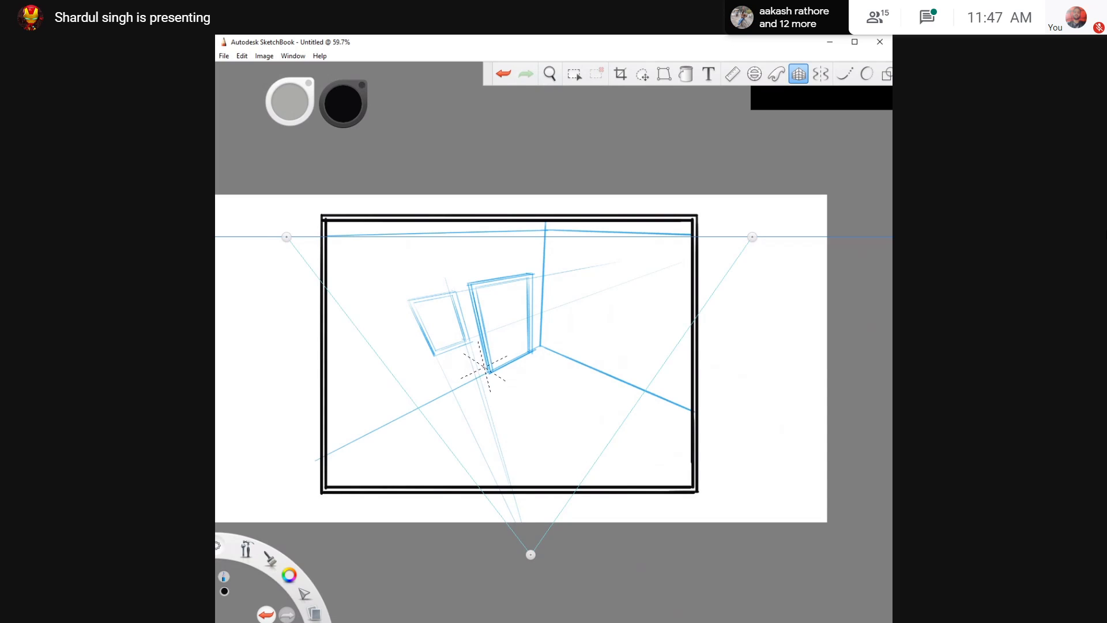
{"action": "left_click_drag", "start_coordinate": [327, 443], "coordinate": [481, 369]}
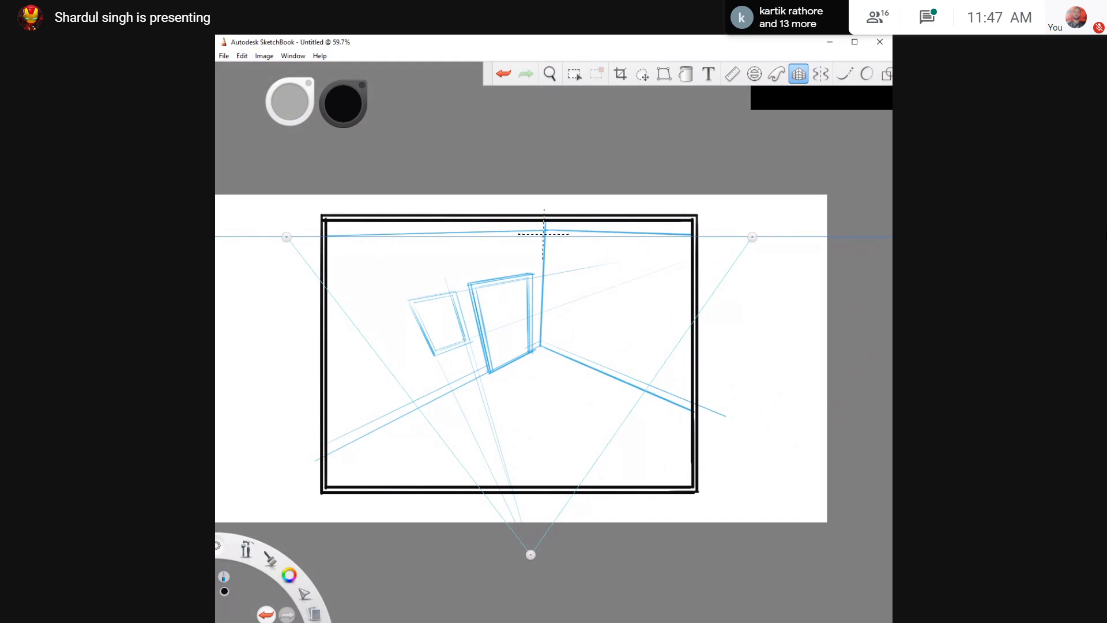
Sketch a faint line just below the left ceiling edge and retrace the right ceiling edge from the room corner
{"action": "left_click_drag", "start_coordinate": [543, 234], "coordinate": [358, 236]}
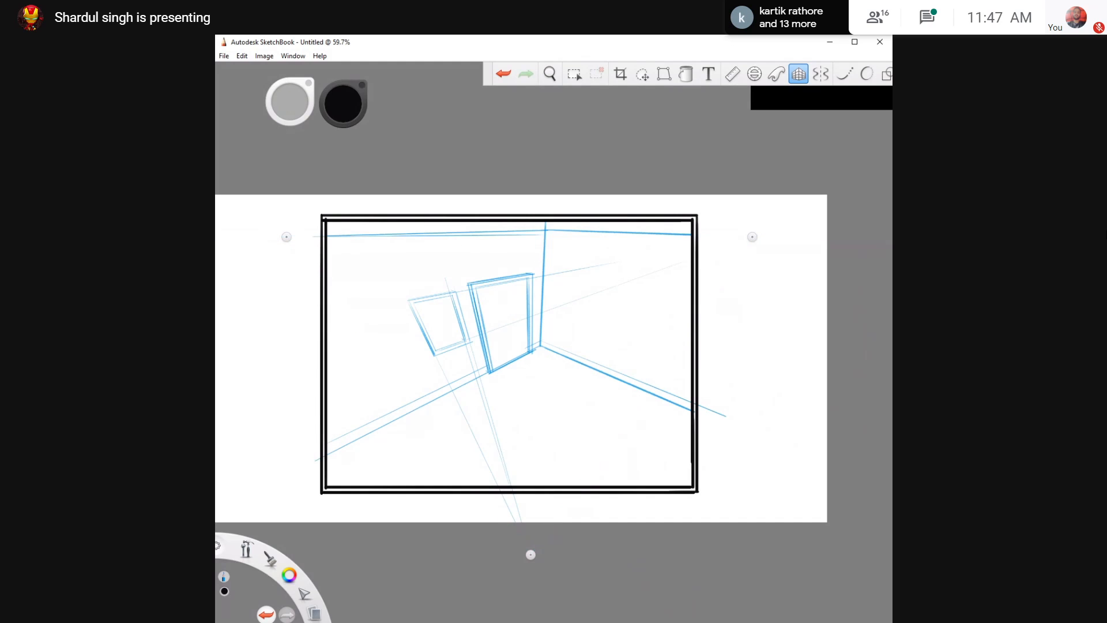
{"action": "key", "text": "ctrl+z"}
{"action": "left_click_drag", "start_coordinate": [544, 238], "coordinate": [396, 238]}
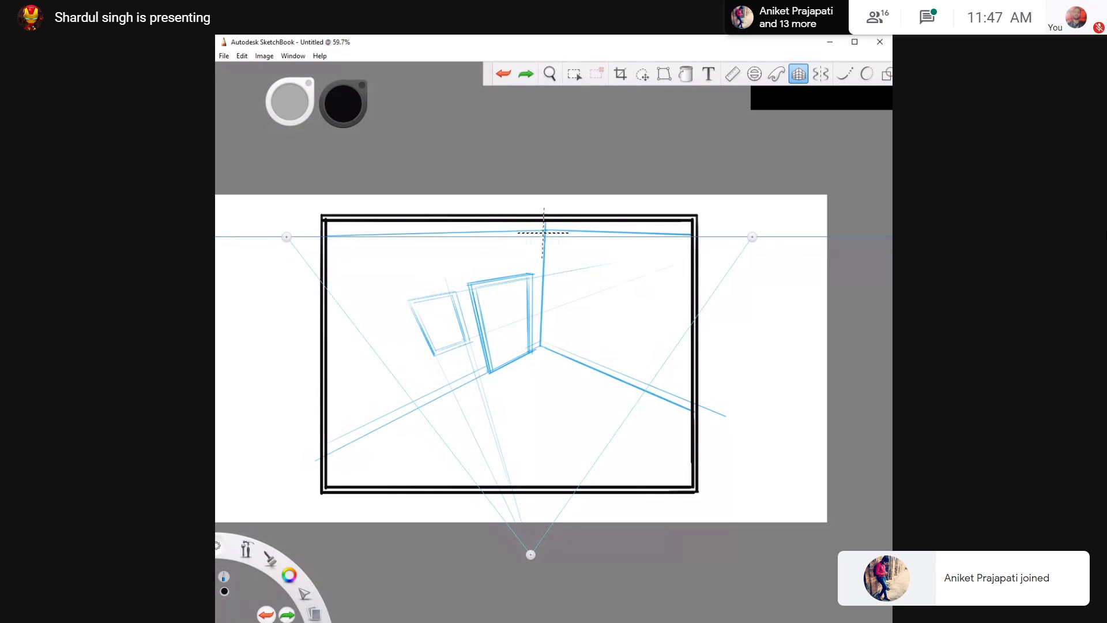
{"action": "left_click_drag", "start_coordinate": [547, 233], "coordinate": [510, 234]}
{"action": "left_click_drag", "start_coordinate": [374, 235], "coordinate": [346, 236]}
{"action": "left_click_drag", "start_coordinate": [548, 231], "coordinate": [691, 234]}
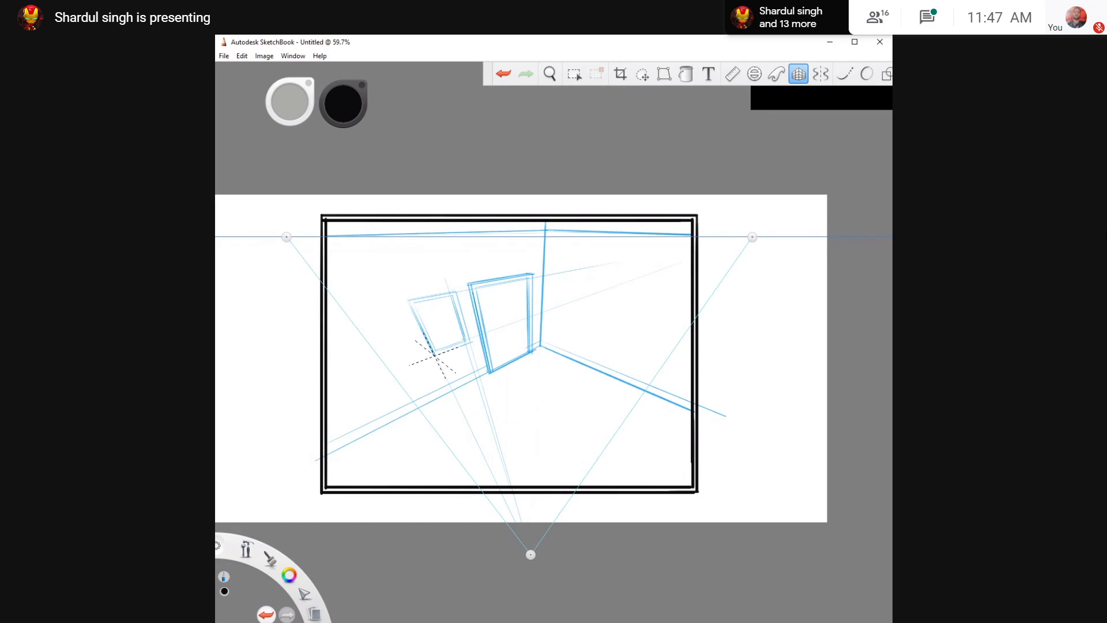
Draw two lines across the left wall below the window toward the right vanishing point and one from the window's lower-left corner toward the left vanishing point
{"action": "left_click_drag", "start_coordinate": [434, 356], "coordinate": [349, 387]}
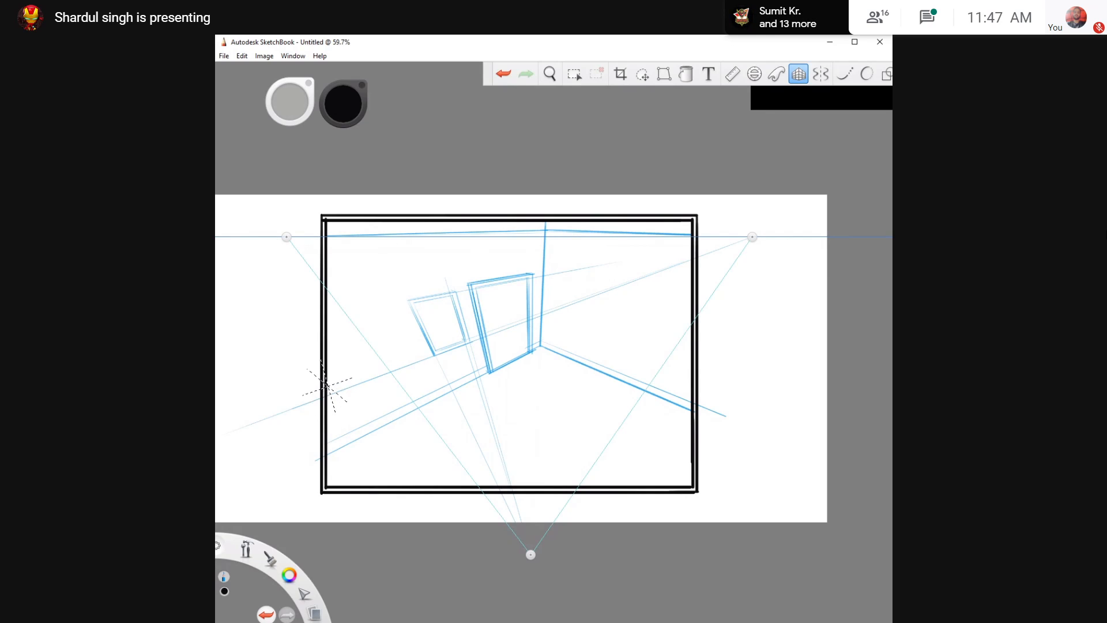
{"action": "left_click_drag", "start_coordinate": [327, 385], "coordinate": [610, 287]}
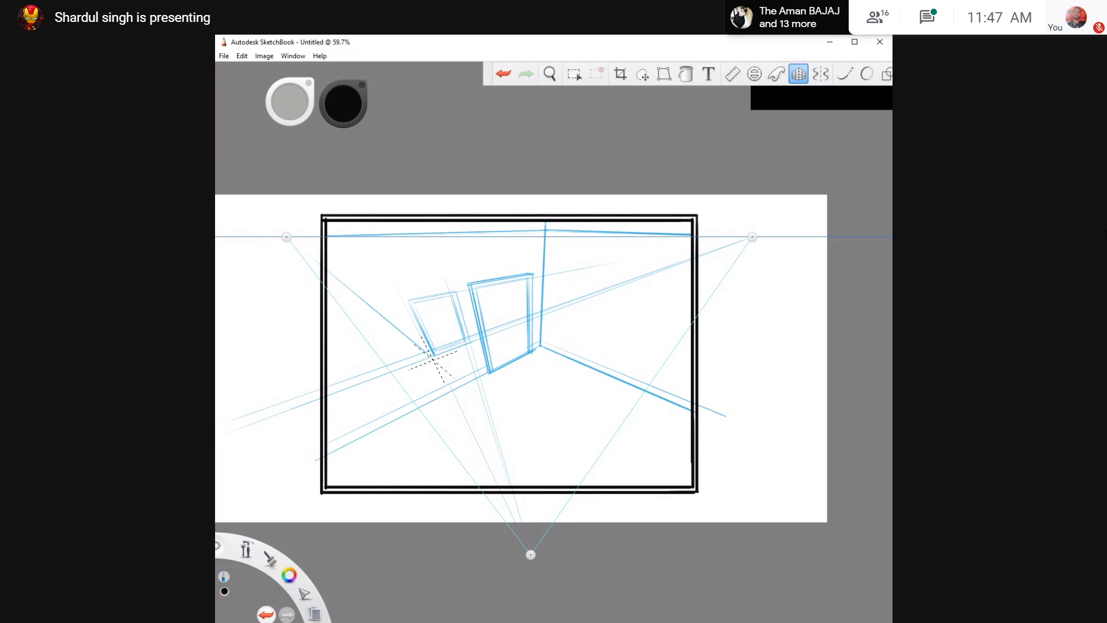
{"action": "key", "text": "ctrl+z"}
{"action": "mouse_move", "coordinate": [411, 311]}
{"action": "left_mouse_down"}
{"action": "mouse_move", "coordinate": [443, 377]}
{"action": "mouse_move", "coordinate": [432, 356]}
{"action": "left_mouse_up"}
{"action": "key", "text": "ctrl+z"}
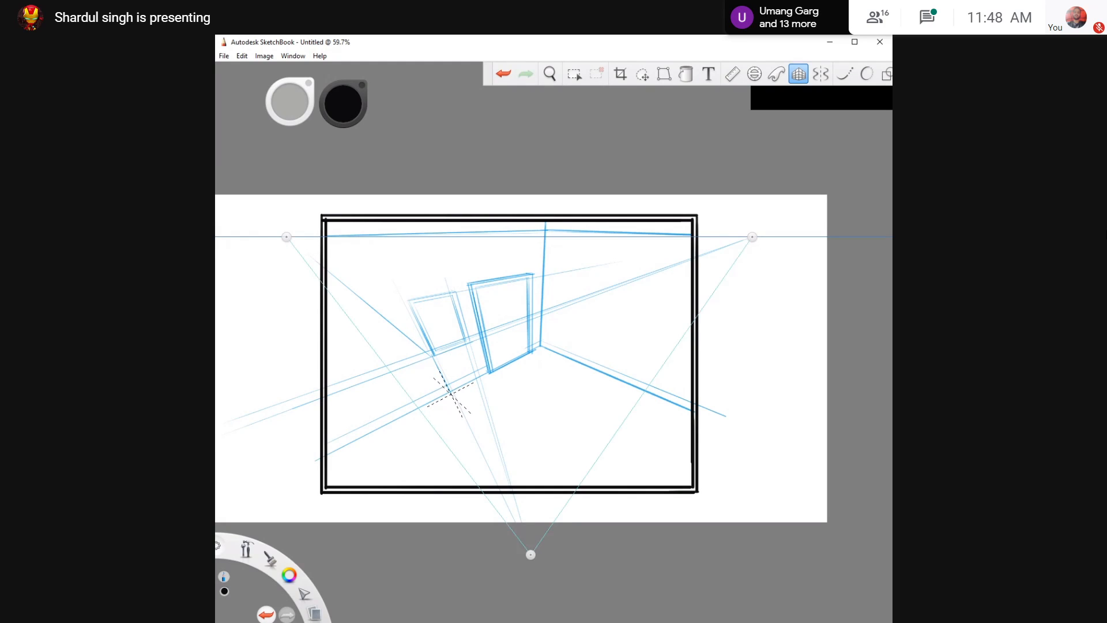
Draw a short edge down from the window's lower-left corner and a long line through its end toward the right vanishing point
{"action": "key", "text": "ctrl+z"}
{"action": "mouse_move", "coordinate": [433, 357]}
{"action": "left_mouse_down"}
{"action": "mouse_move", "coordinate": [446, 385]}
{"action": "mouse_move", "coordinate": [361, 426]}
{"action": "left_mouse_up"}
{"action": "left_click_drag", "start_coordinate": [470, 376], "coordinate": [646, 289]}
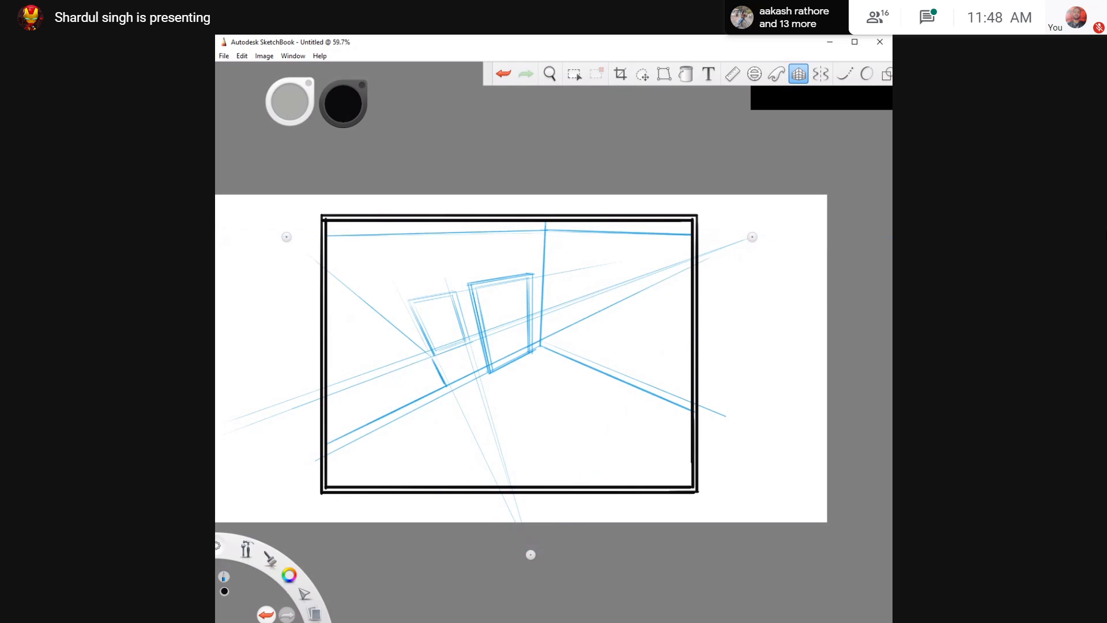
{"action": "key", "text": "ctrl+z"}
Reinforce the short edge under the window and darken the two lines running from its upper end to the frame's left side
{"action": "left_click_drag", "start_coordinate": [433, 361], "coordinate": [423, 337]}
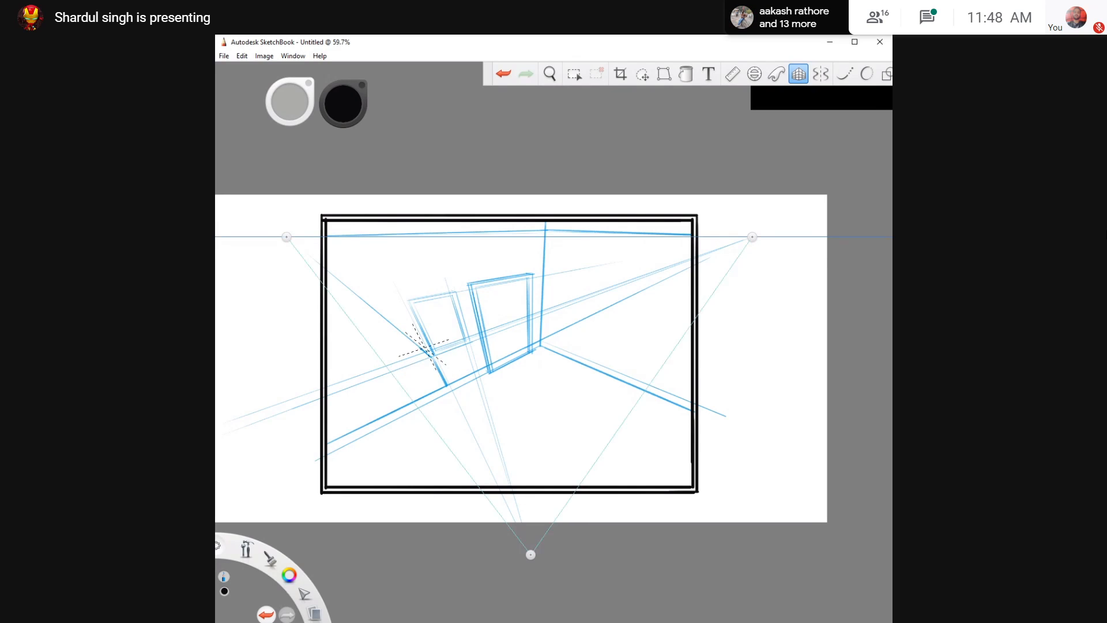
{"action": "left_click_drag", "start_coordinate": [429, 353], "coordinate": [328, 386]}
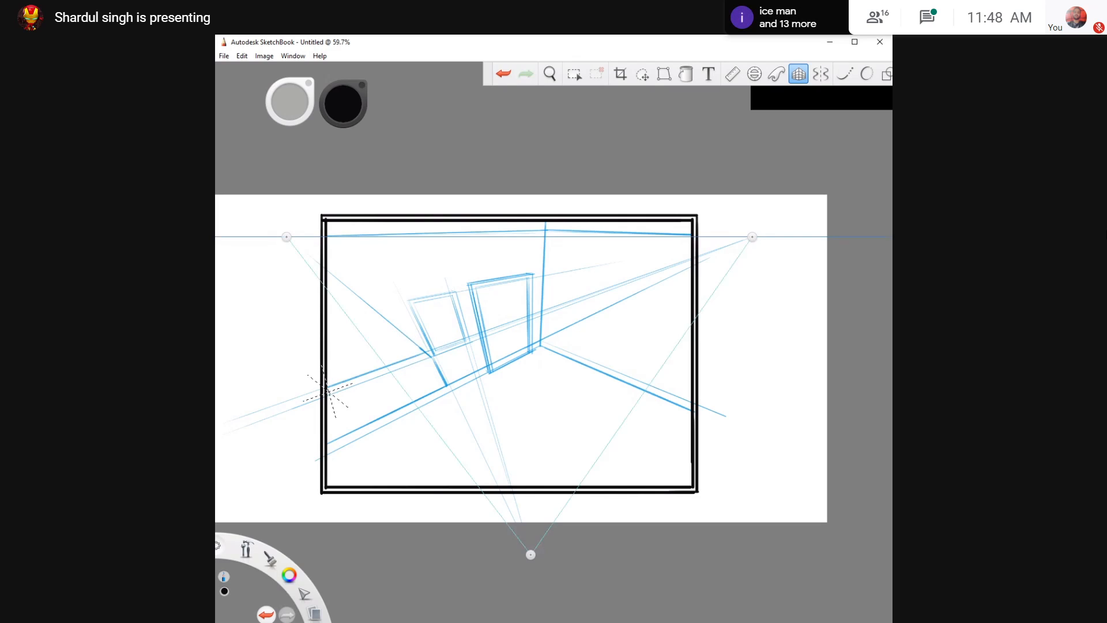
{"action": "key", "text": "ctrl+z"}
{"action": "key", "text": "ctrl+y"}
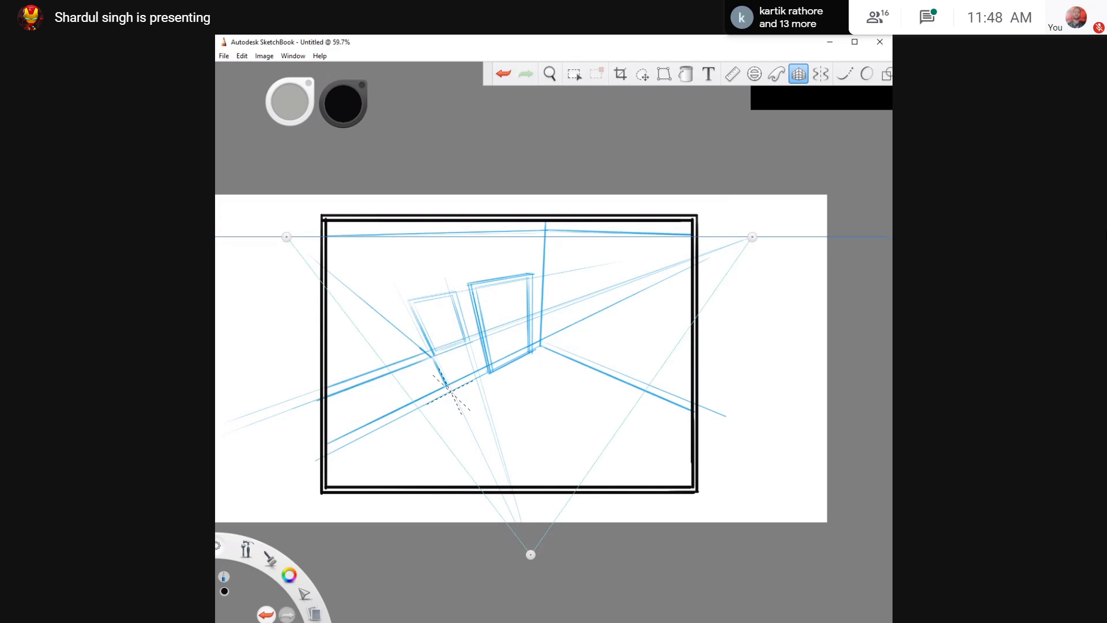
Draw a slanted edge from the short edge's lower end onto the floor and a long line from its end to the frame's lower edge
{"action": "left_click_drag", "start_coordinate": [447, 385], "coordinate": [478, 412]}
{"action": "key", "text": "ctrl+z"}
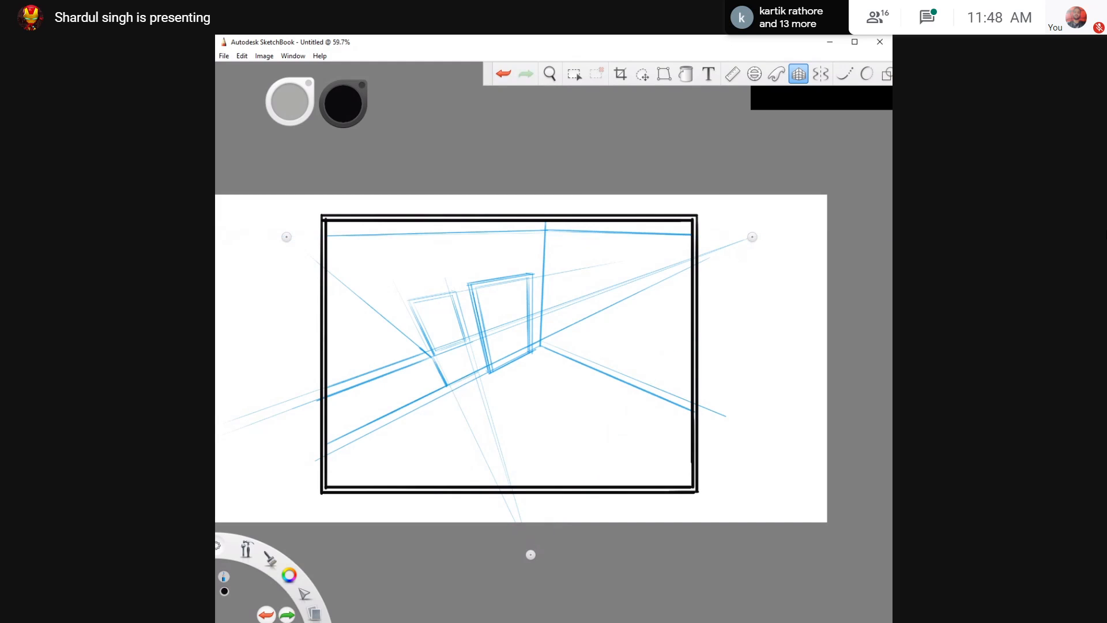
{"action": "mouse_move", "coordinate": [447, 385]}
{"action": "left_mouse_down"}
{"action": "mouse_move", "coordinate": [463, 399]}
{"action": "mouse_move", "coordinate": [439, 431]}
{"action": "mouse_move", "coordinate": [349, 494]}
{"action": "left_mouse_up"}
{"action": "key", "text": "ctrl+z"}
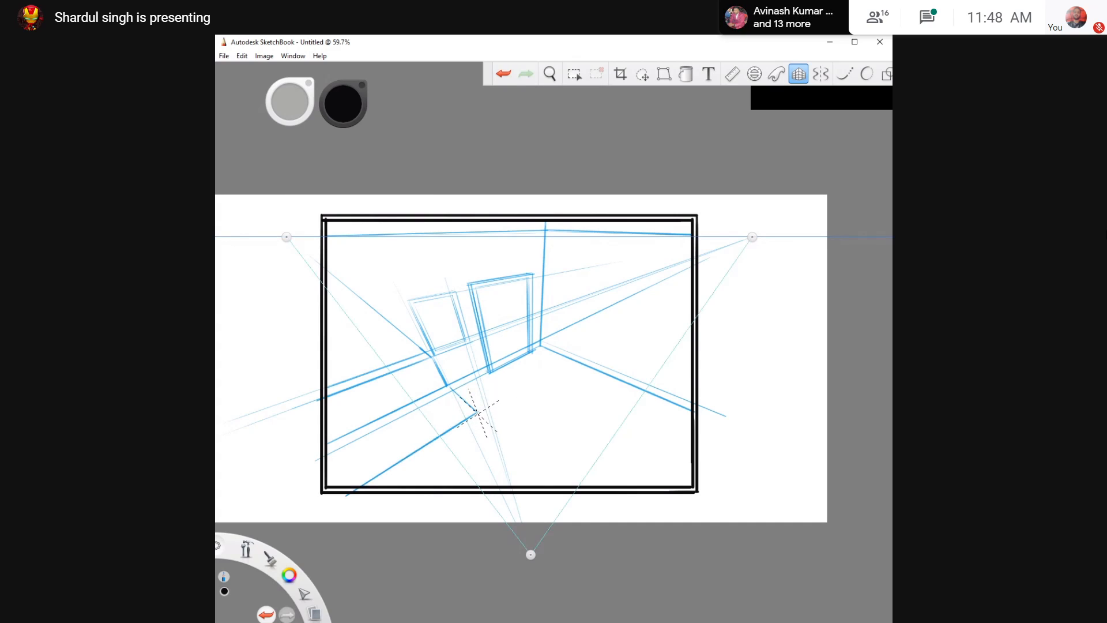
Draw a short vertical edge at the block's front corner and a long line through its end toward the right vanishing point
{"action": "mouse_move", "coordinate": [477, 413]}
{"action": "left_mouse_down"}
{"action": "mouse_move", "coordinate": [486, 438]}
{"action": "mouse_move", "coordinate": [478, 415]}
{"action": "mouse_move", "coordinate": [482, 427]}
{"action": "mouse_move", "coordinate": [392, 486]}
{"action": "mouse_move", "coordinate": [445, 457]}
{"action": "left_mouse_up"}
{"action": "key", "text": "ctrl+z"}
{"action": "key", "text": "ctrl+z"}
{"action": "left_click_drag", "start_coordinate": [402, 491], "coordinate": [400, 491]}
{"action": "key", "text": "ctrl+z"}
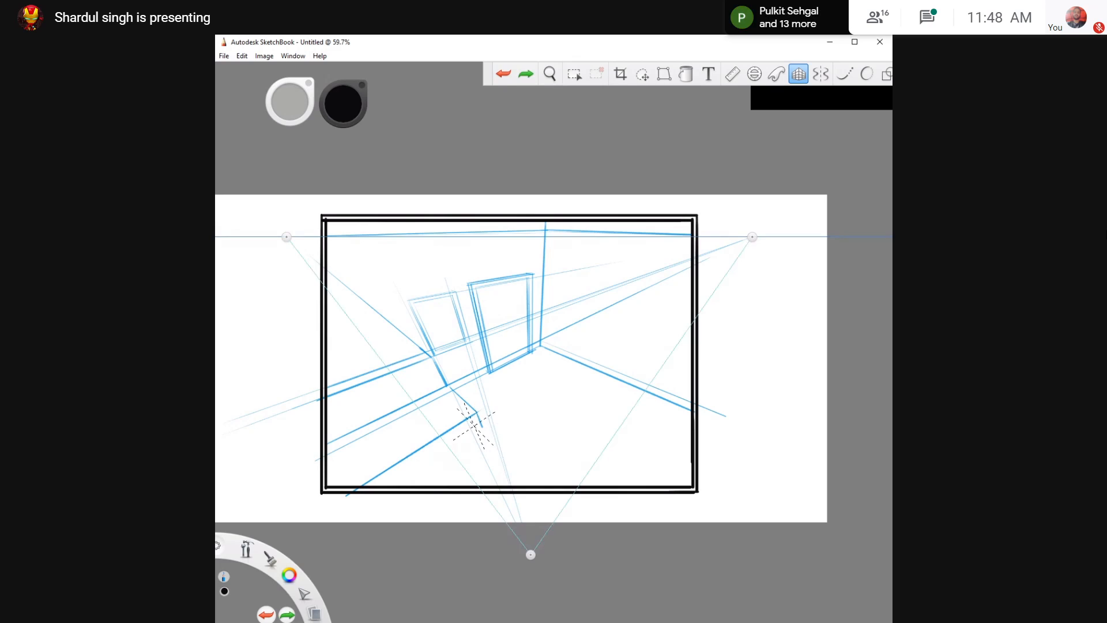
{"action": "mouse_move", "coordinate": [482, 426]}
{"action": "left_mouse_down"}
{"action": "mouse_move", "coordinate": [398, 486]}
{"action": "mouse_move", "coordinate": [690, 280]}
{"action": "left_mouse_up"}
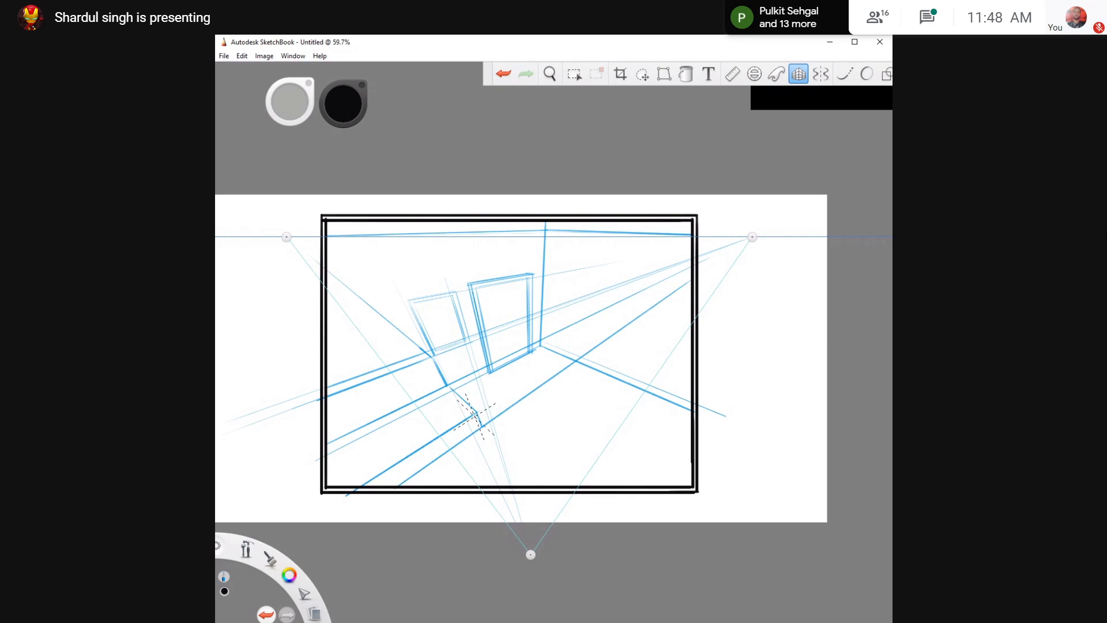
Draw a light line from the block's front corner toward the right vanishing point and guide lines from its corners toward the lower vanishing point
{"action": "left_click_drag", "start_coordinate": [478, 413], "coordinate": [683, 281]}
{"action": "left_click_drag", "start_coordinate": [477, 413], "coordinate": [519, 522]}
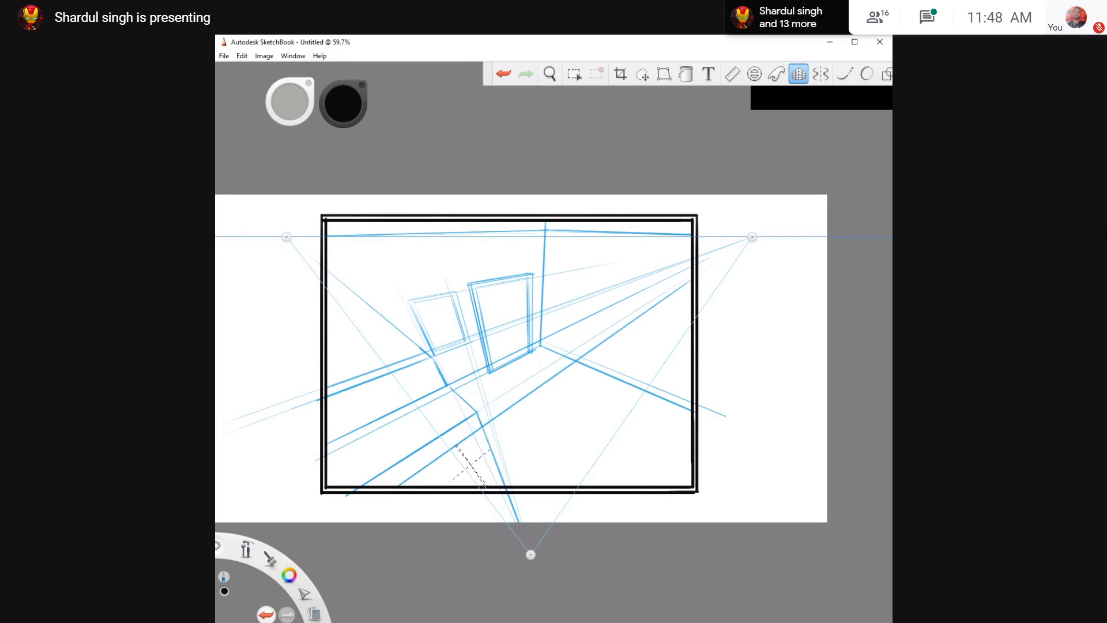
{"action": "left_click_drag", "start_coordinate": [449, 388], "coordinate": [497, 486]}
{"action": "left_click_drag", "start_coordinate": [434, 359], "coordinate": [493, 479]}
{"action": "key", "text": "space"}
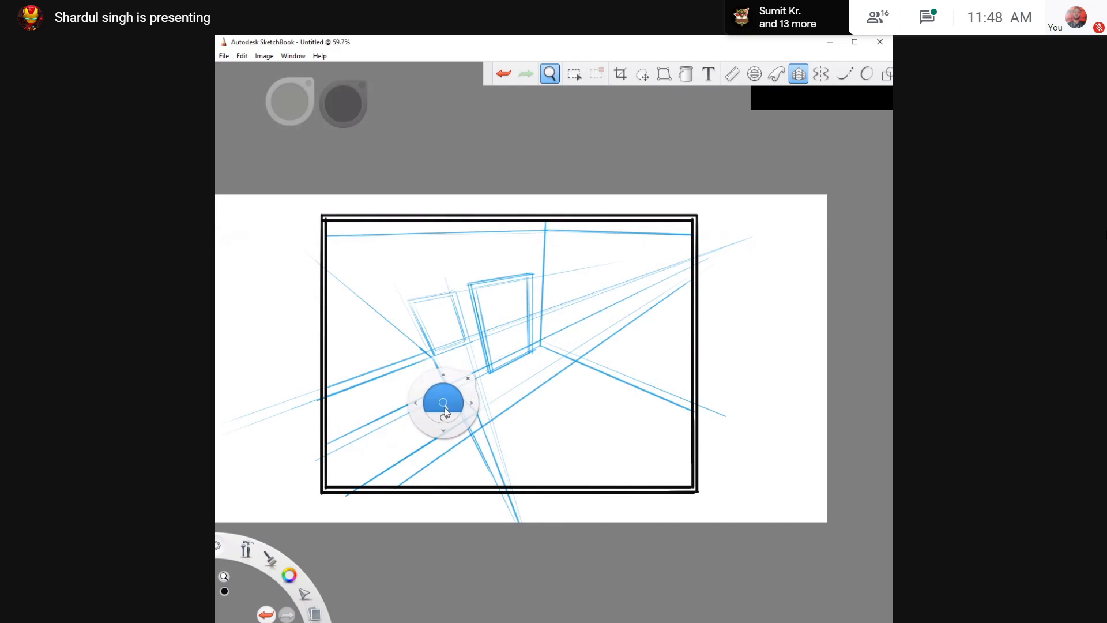
{"action": "left_click_drag", "start_coordinate": [444, 407], "coordinate": [446, 408]}
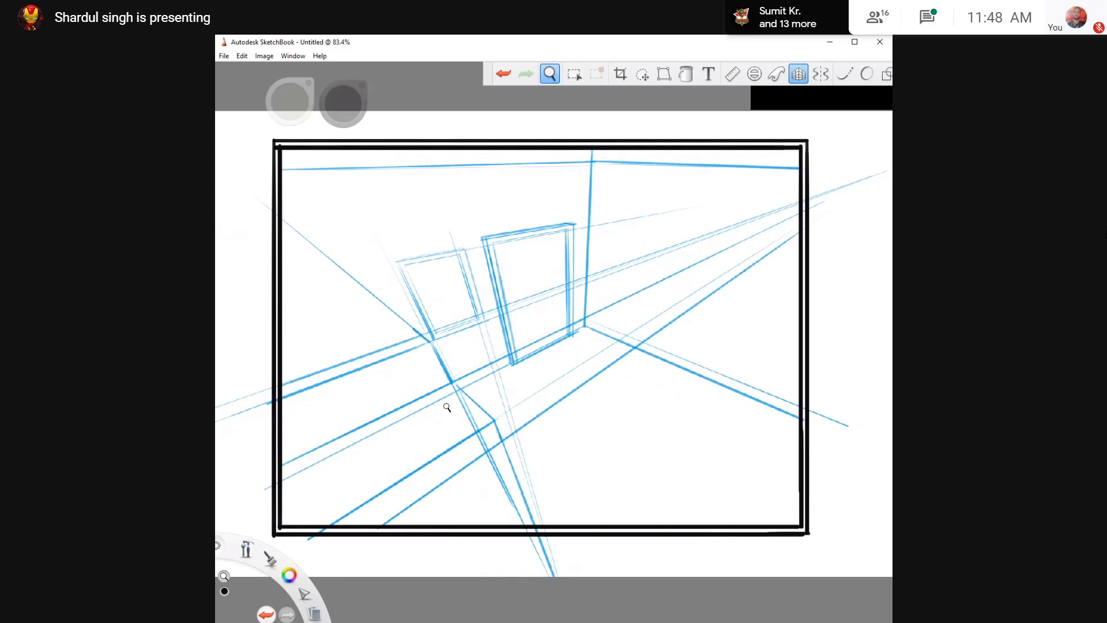
{"action": "left_click_drag", "start_coordinate": [446, 408], "coordinate": [493, 388]}
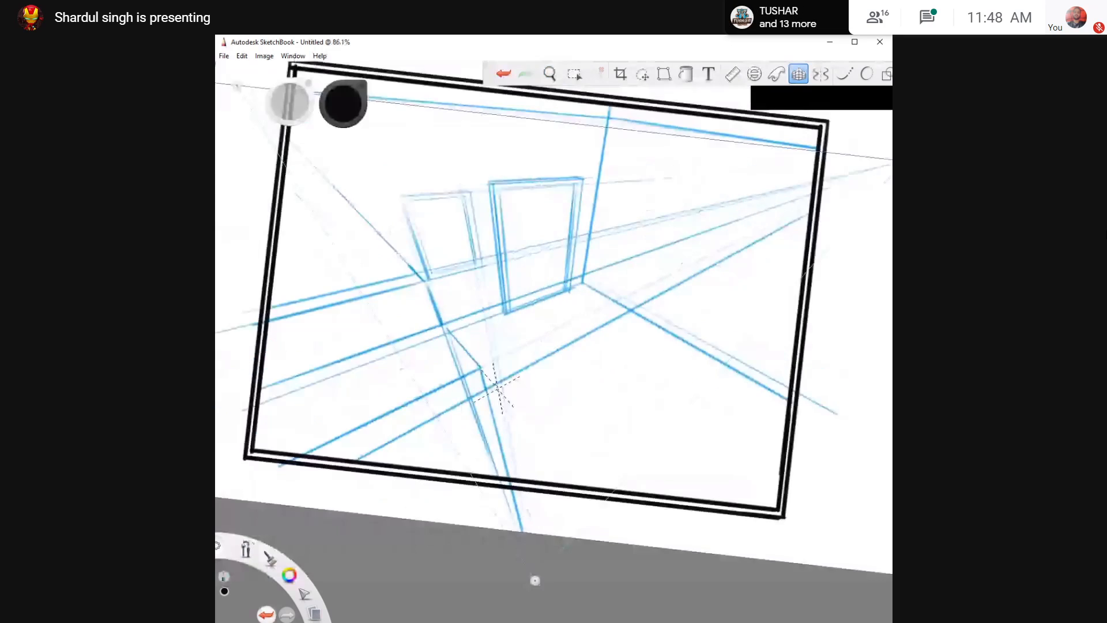
{"action": "key", "text": "ctrl+z"}
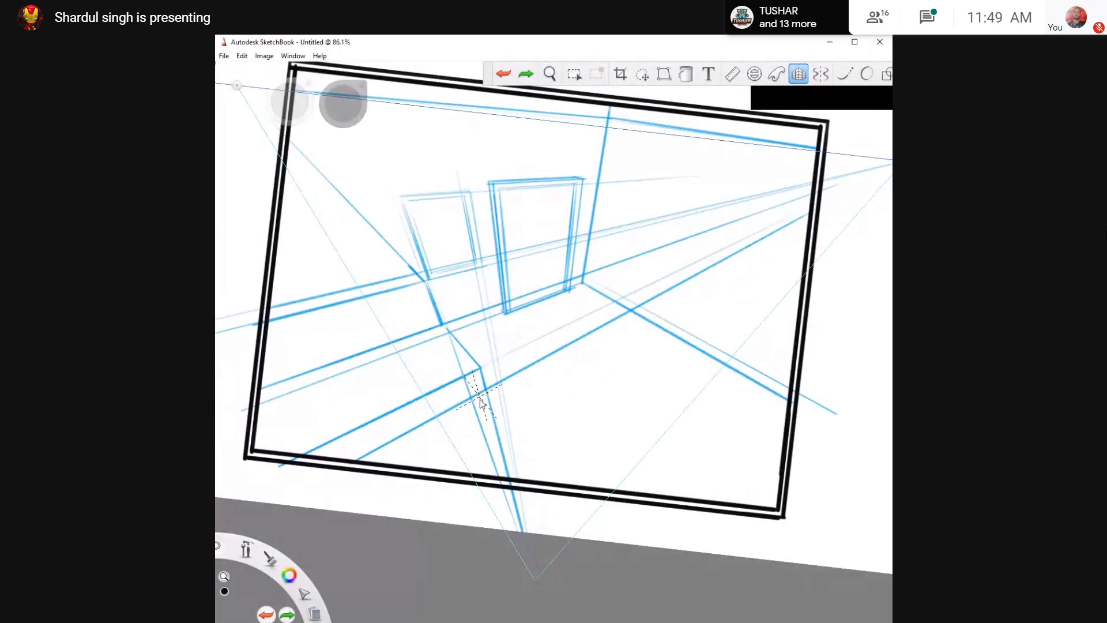
Sketch a small four-sided tabletop in perspective beside the block, below the window and overlapping the door's lower left corner
{"action": "key", "text": "space"}
{"action": "left_click_drag", "start_coordinate": [507, 384], "coordinate": [500, 396]}
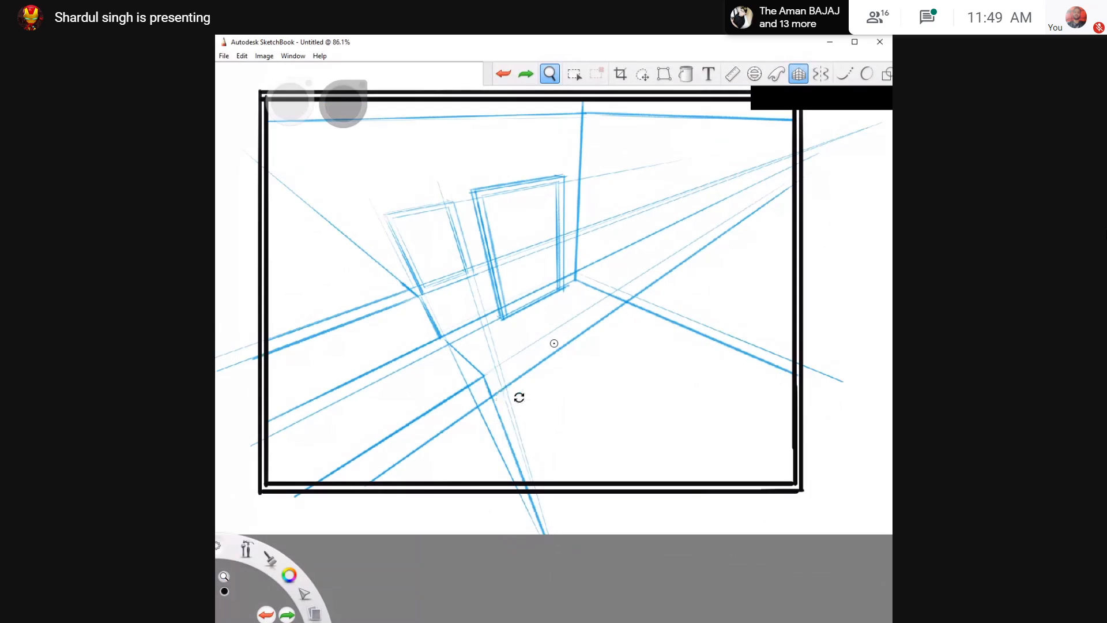
{"action": "left_click_drag", "start_coordinate": [519, 397], "coordinate": [521, 395]}
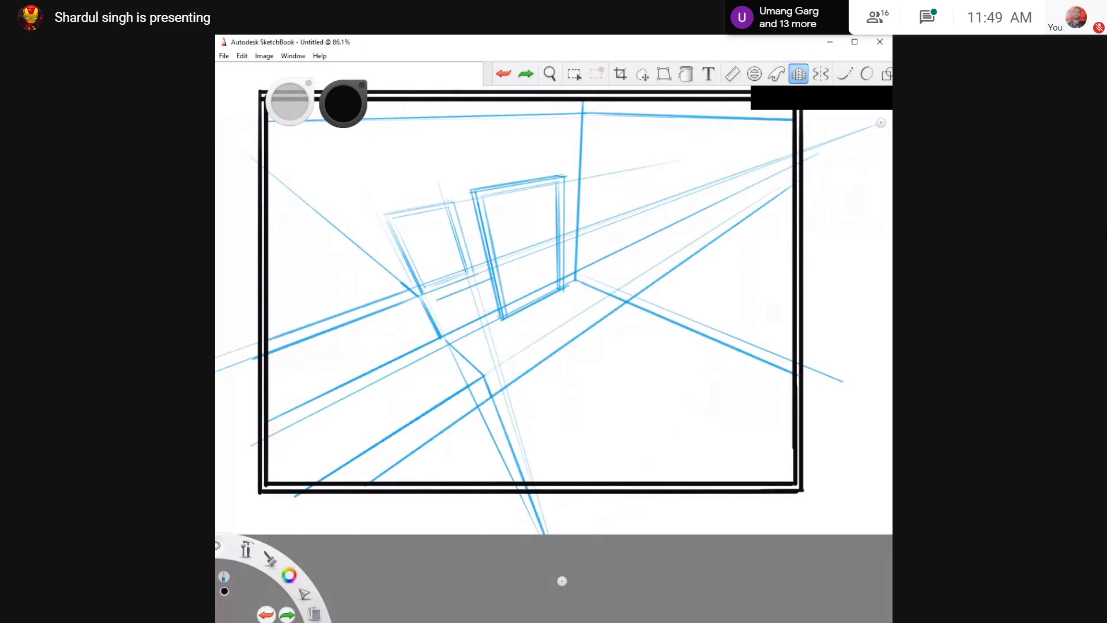
{"action": "left_click_drag", "start_coordinate": [433, 304], "coordinate": [453, 317]}
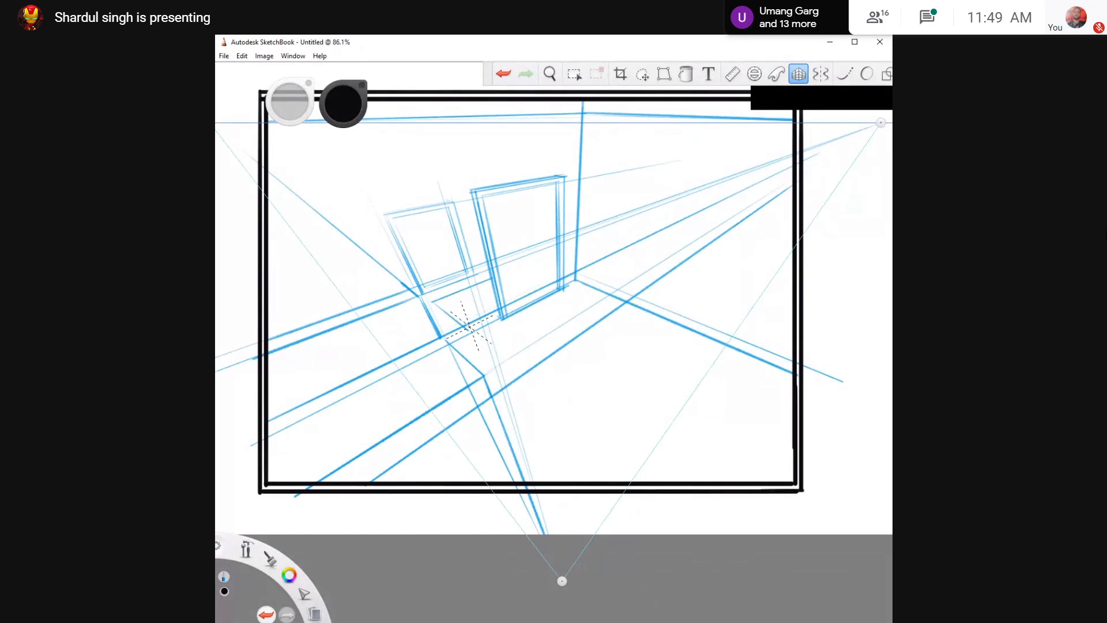
{"action": "key", "text": "ctrl+z"}
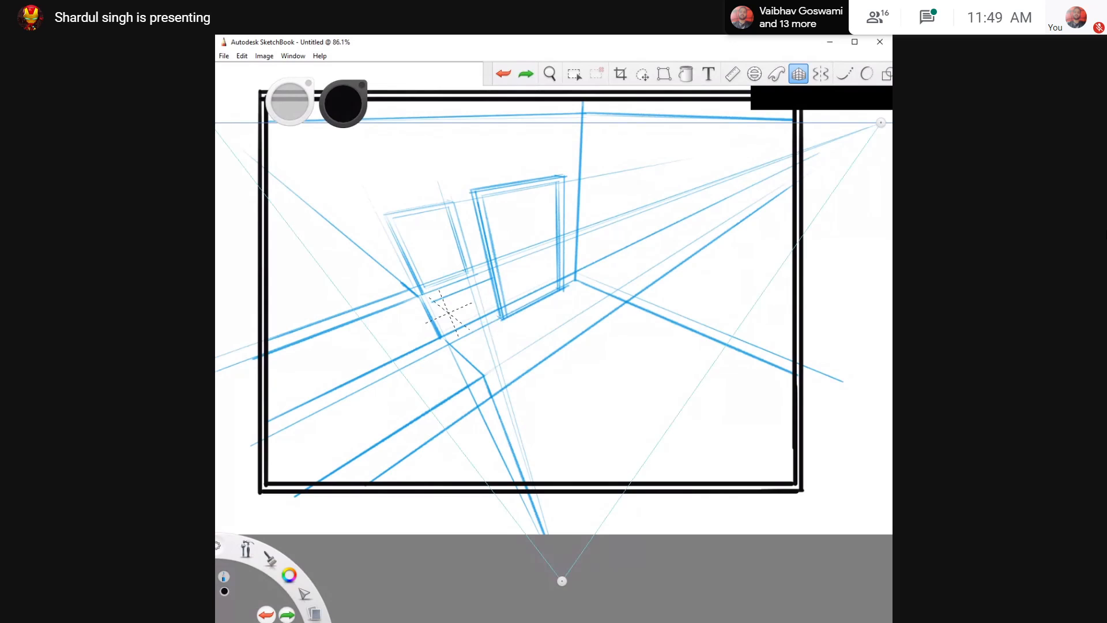
{"action": "key", "text": "ctrl+z"}
{"action": "mouse_move", "coordinate": [430, 309]}
{"action": "left_mouse_down"}
{"action": "mouse_move", "coordinate": [489, 283]}
{"action": "mouse_move", "coordinate": [510, 298]}
{"action": "mouse_move", "coordinate": [457, 323]}
{"action": "mouse_move", "coordinate": [385, 263]}
{"action": "left_mouse_up"}
{"action": "key", "text": "ctrl+z"}
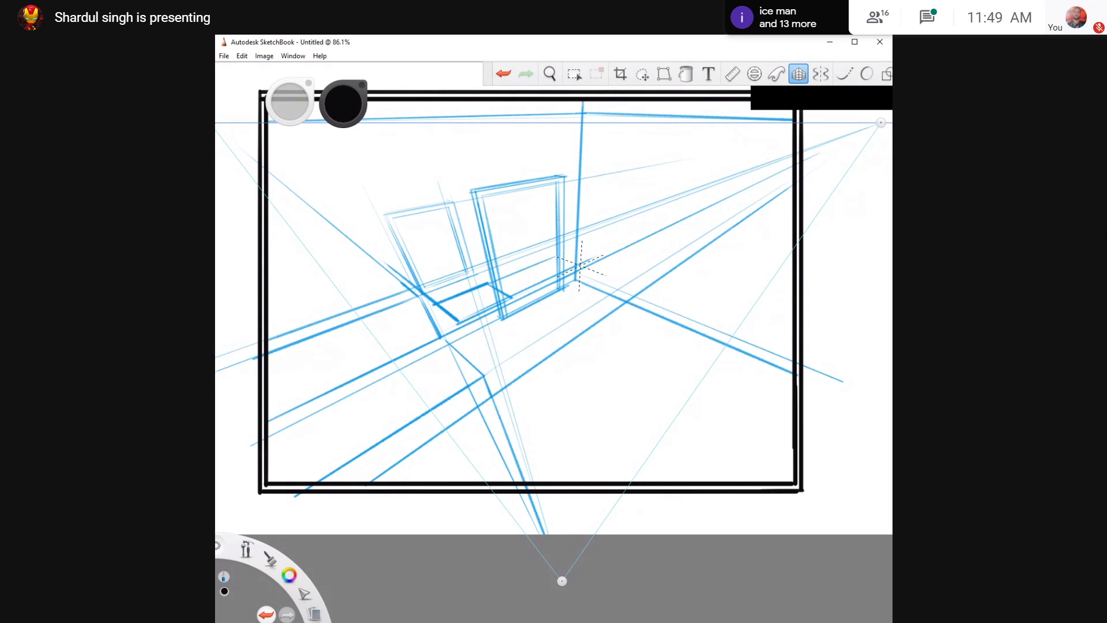
Draw edges from the tabletop's two front corners down toward the lower vanishing point and connect their ends with a base line
{"action": "mouse_move", "coordinate": [510, 297]}
{"action": "left_mouse_down"}
{"action": "mouse_move", "coordinate": [443, 258]}
{"action": "mouse_move", "coordinate": [519, 353]}
{"action": "left_mouse_up"}
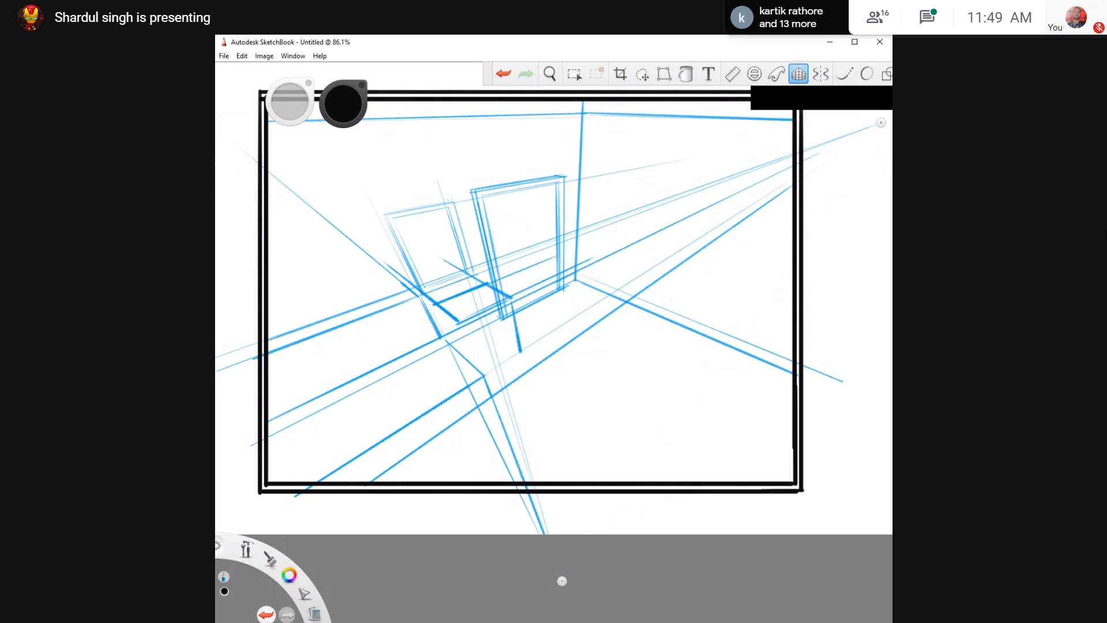
{"action": "left_click_drag", "start_coordinate": [460, 326], "coordinate": [476, 366]}
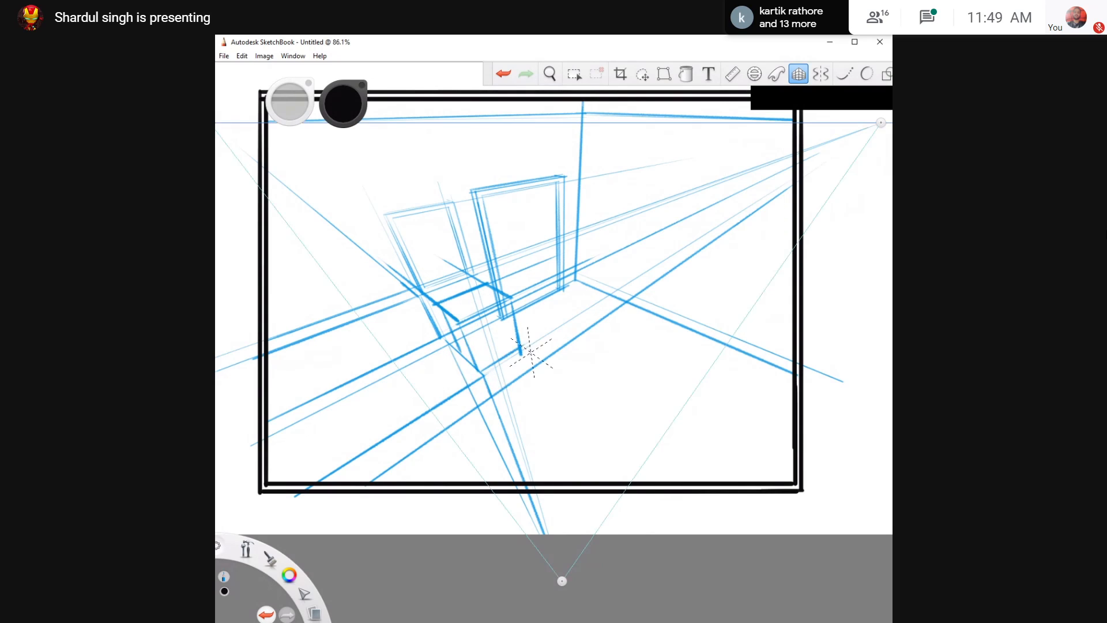
{"action": "key", "text": "ctrl+z"}
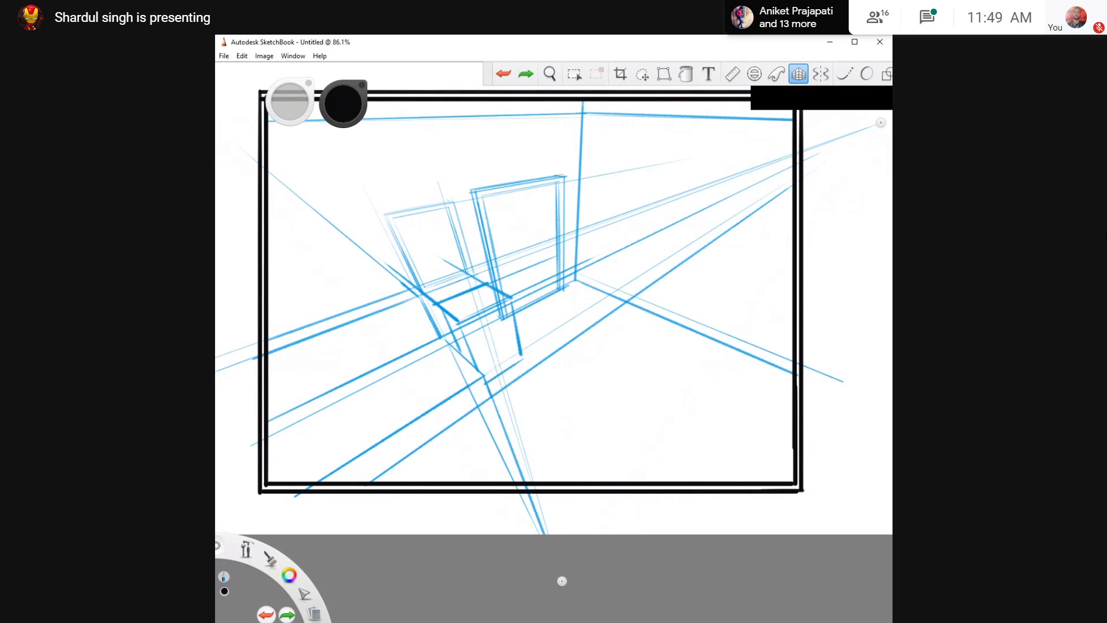
Redraw the base line from the block's foot toward the right vanishing point and add two shorter parallel lines below the tabletop
{"action": "key", "text": "ctrl+z"}
{"action": "left_click_drag", "start_coordinate": [486, 378], "coordinate": [639, 281]}
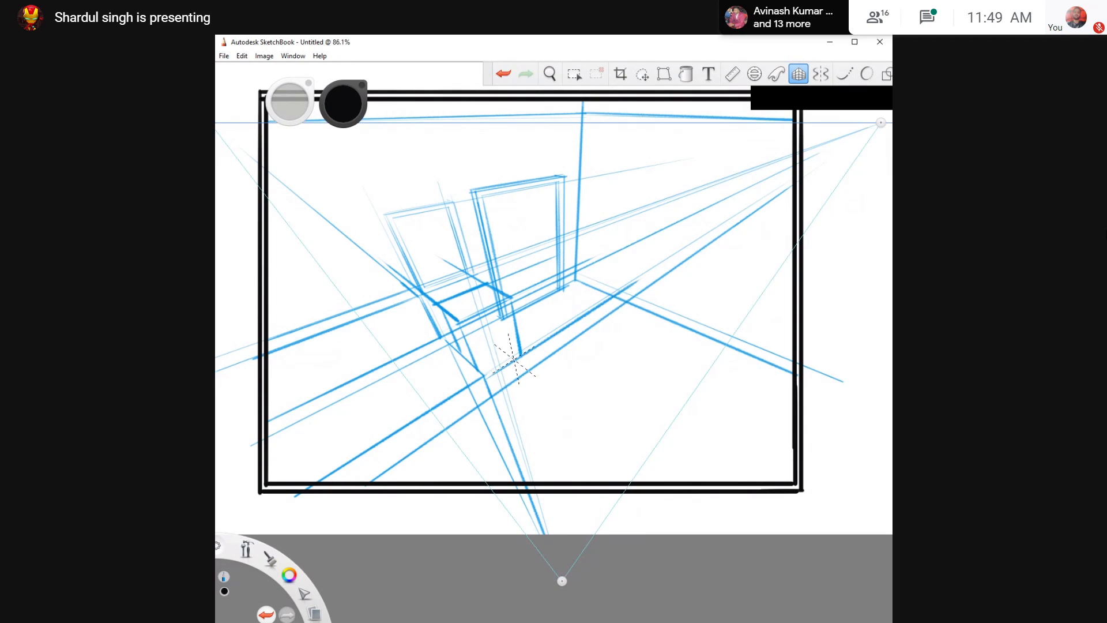
{"action": "key", "text": "ctrl+z"}
{"action": "left_click_drag", "start_coordinate": [485, 375], "coordinate": [605, 299]}
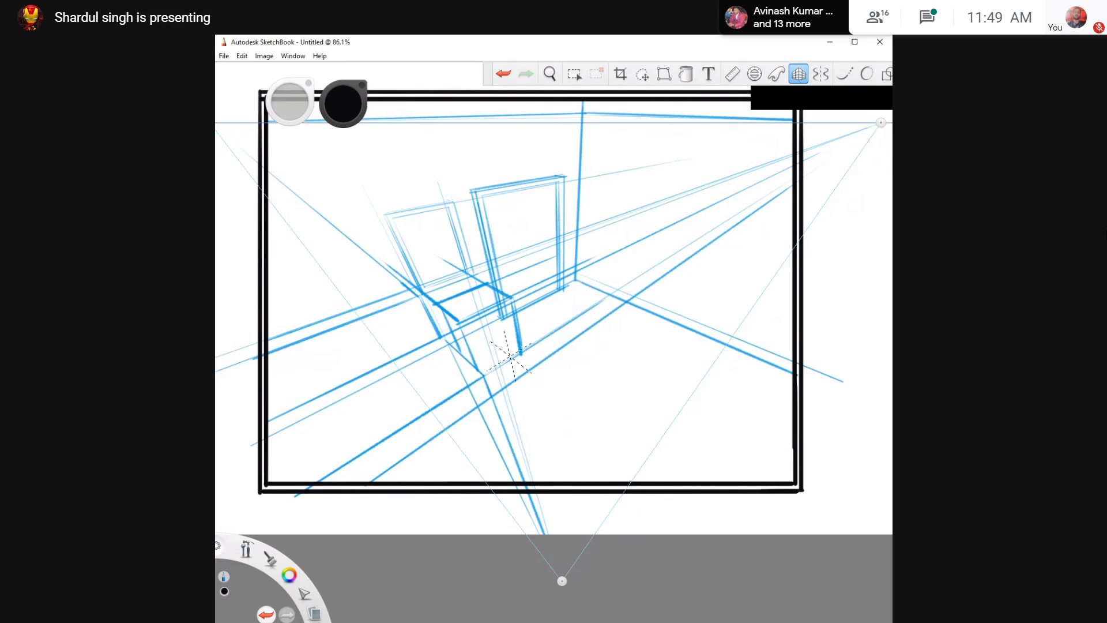
{"action": "left_click_drag", "start_coordinate": [471, 341], "coordinate": [578, 286]}
{"action": "left_click_drag", "start_coordinate": [478, 361], "coordinate": [551, 318]}
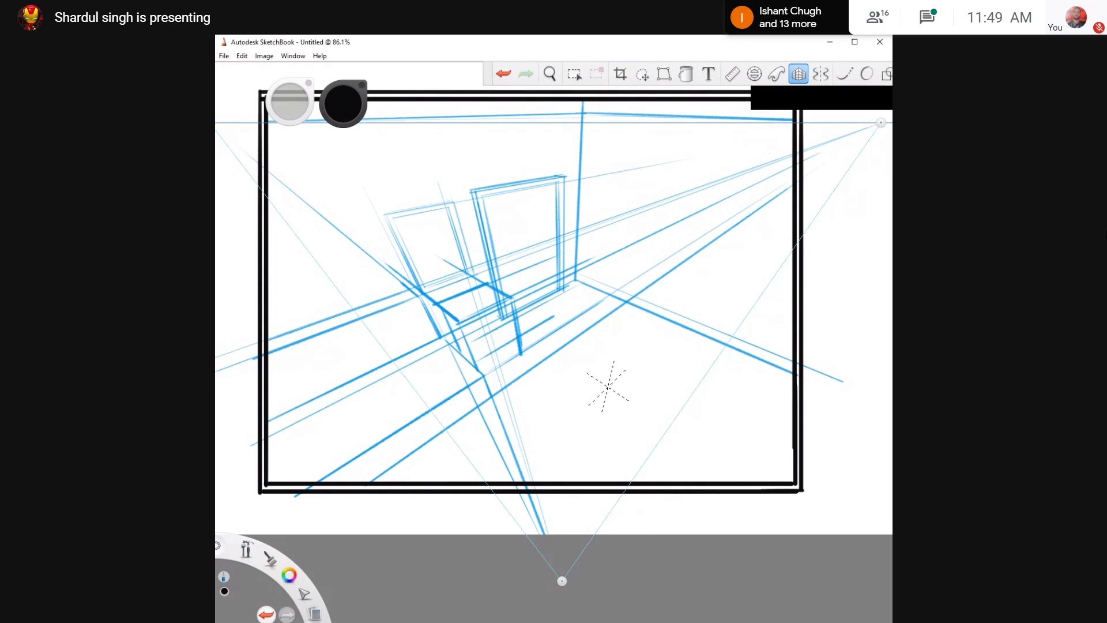
Start a box against the right wall with short edges rising from its floor line and a top edge receding from the left vanishing point
{"action": "key", "text": "space"}
{"action": "left_click_drag", "start_coordinate": [547, 360], "coordinate": [545, 365]}
{"action": "left_click_drag", "start_coordinate": [652, 385], "coordinate": [622, 371]}
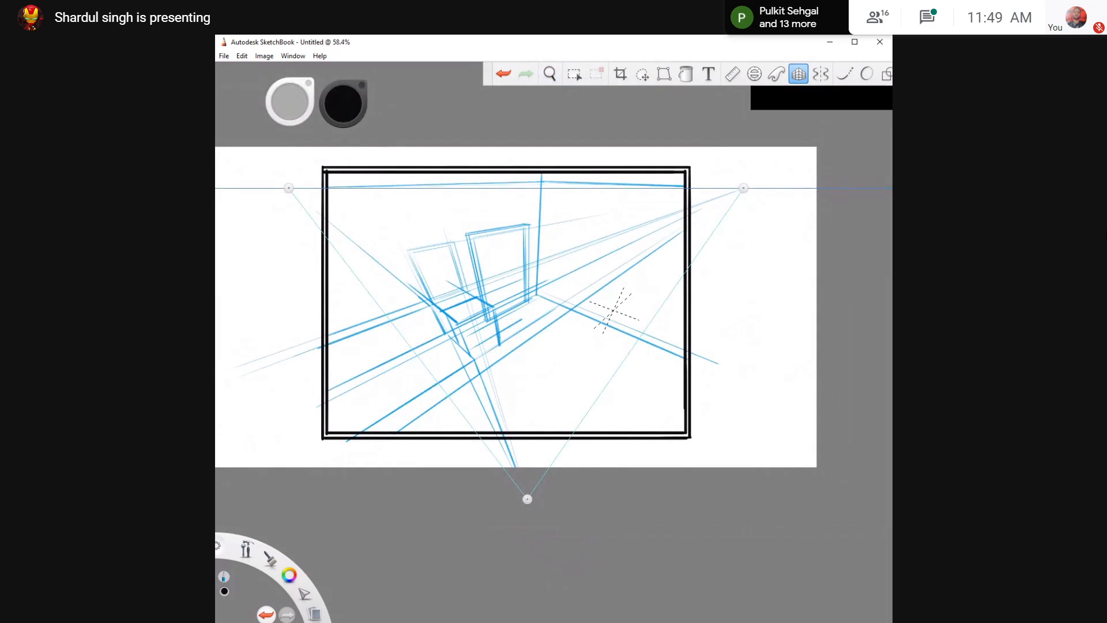
{"action": "key", "text": "space"}
{"action": "left_click_drag", "start_coordinate": [663, 304], "coordinate": [628, 309]}
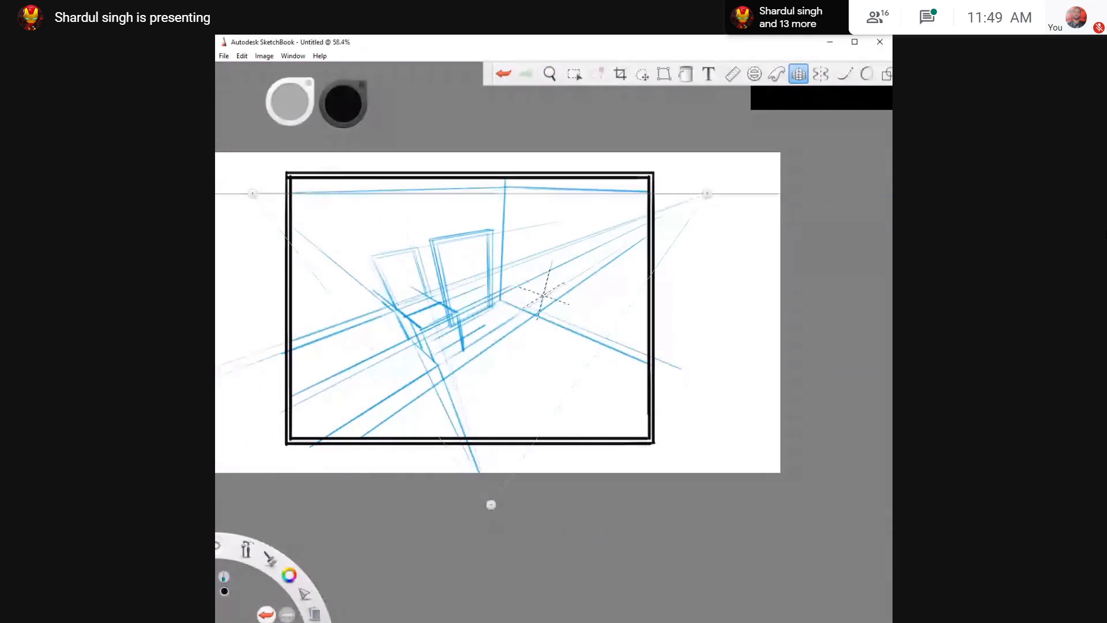
{"action": "key", "text": "ctrl+z"}
{"action": "left_click_drag", "start_coordinate": [536, 311], "coordinate": [549, 254]}
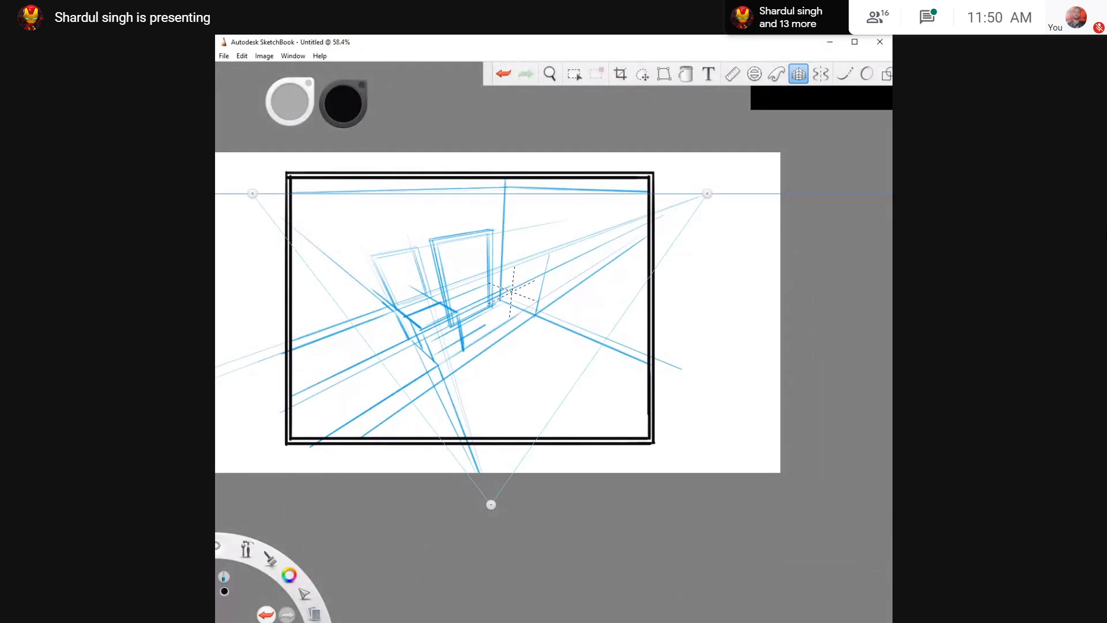
{"action": "key", "text": "ctrl+z"}
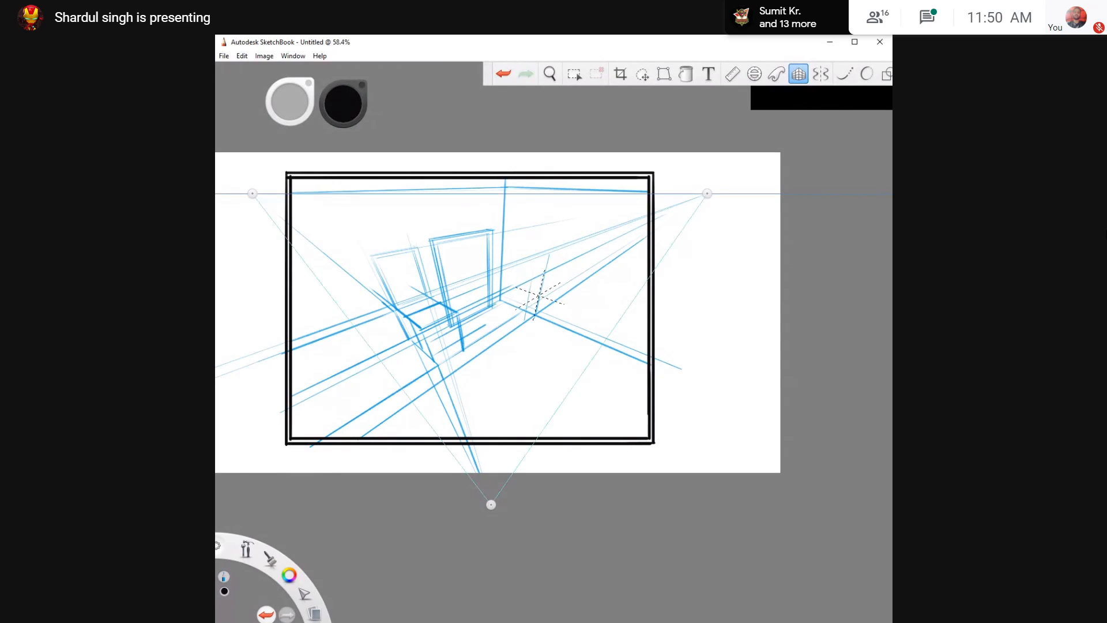
{"action": "key", "text": "ctrl+y"}
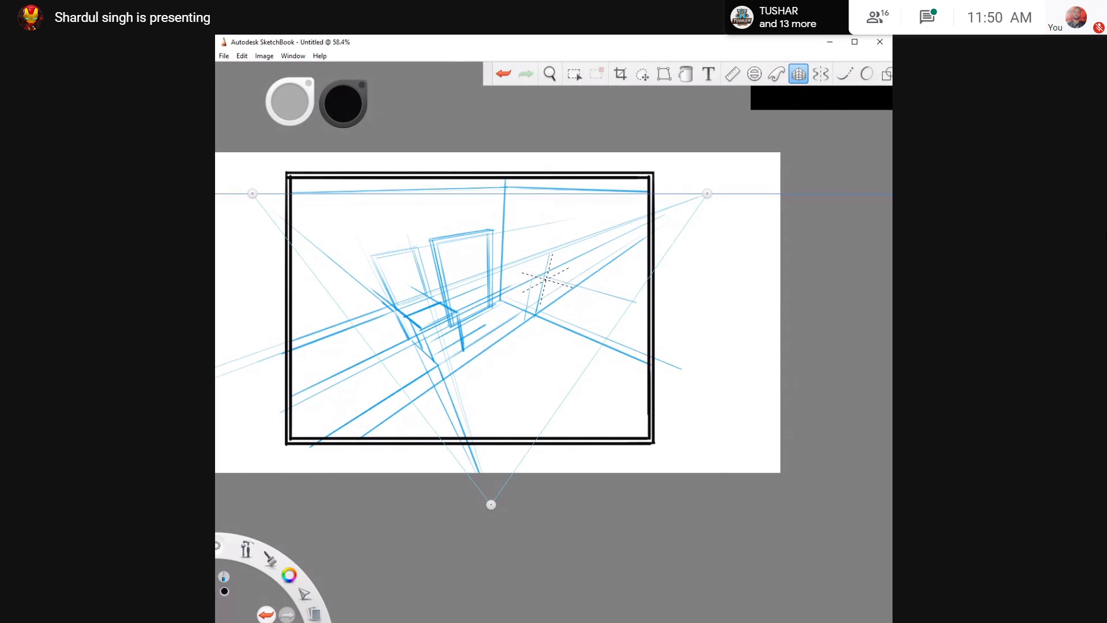
Draw the box's far side edge toward the lower vanishing point, add a second top line and darken the outline
{"action": "key", "text": "ctrl+z"}
{"action": "key", "text": "ctrl+y"}
{"action": "left_click_drag", "start_coordinate": [604, 295], "coordinate": [585, 333]}
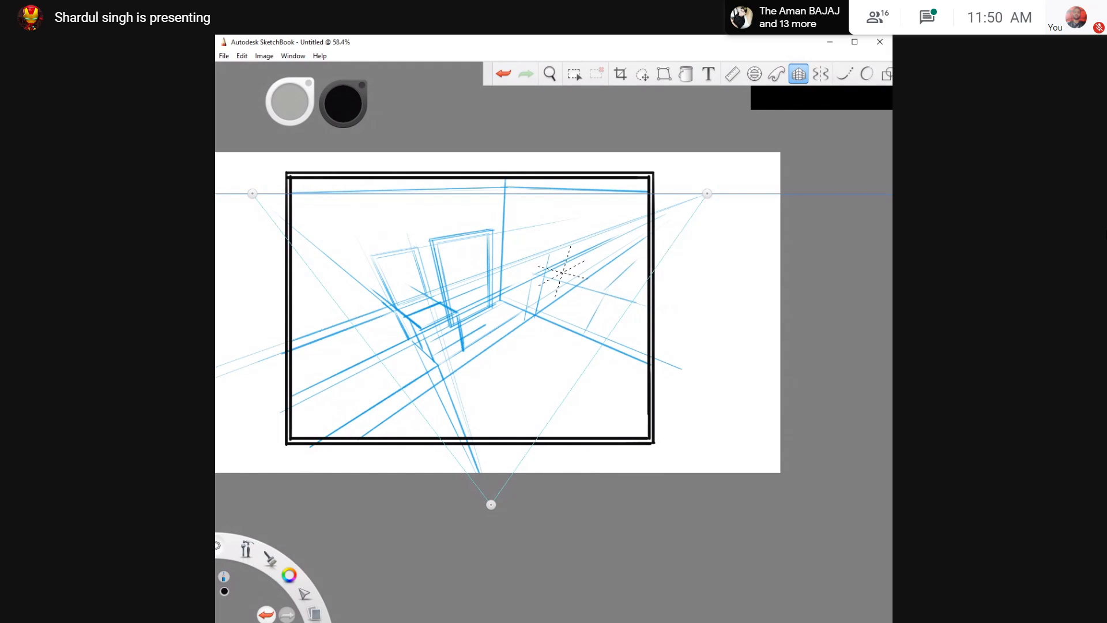
{"action": "key", "text": "ctrl+z"}
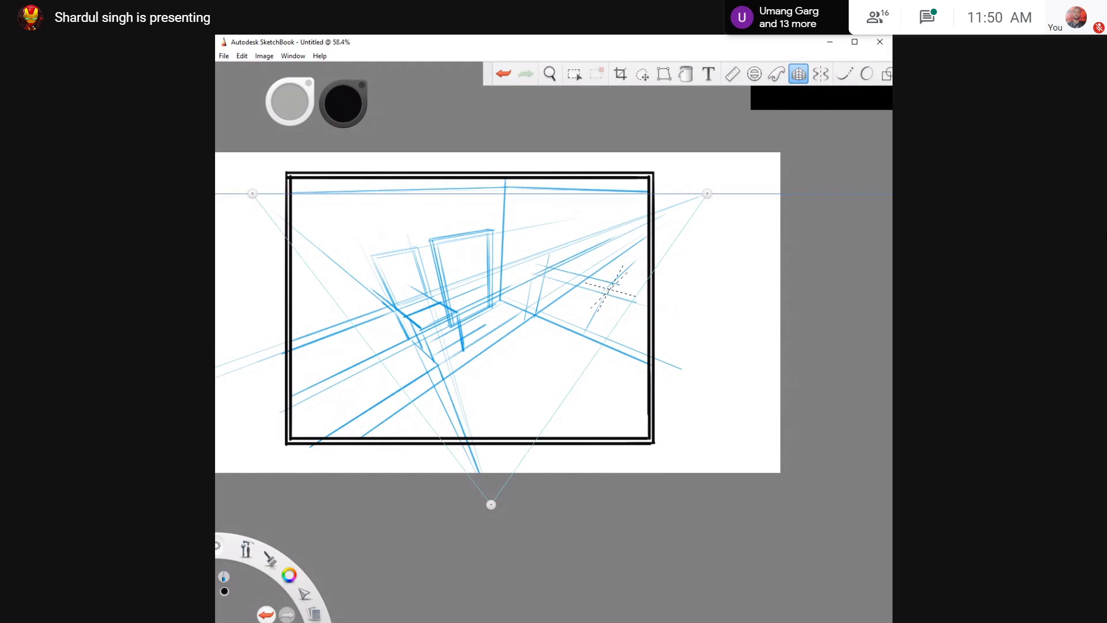
{"action": "left_click", "coordinate": [636, 300]}
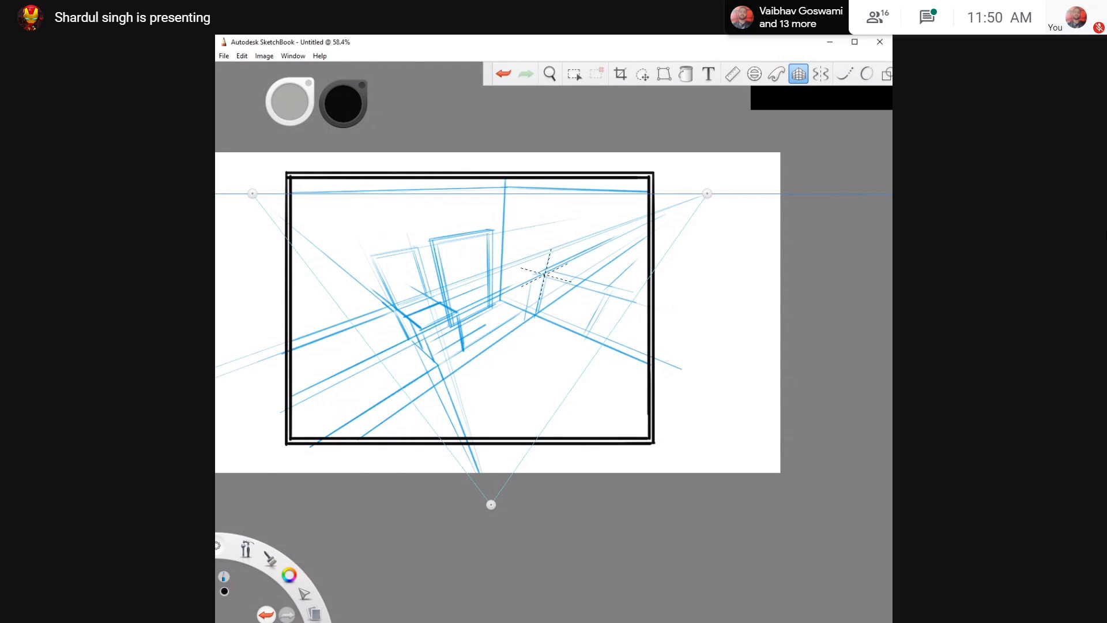
{"action": "mouse_move", "coordinate": [547, 273]}
{"action": "left_mouse_down"}
{"action": "mouse_move", "coordinate": [621, 287]}
{"action": "mouse_move", "coordinate": [551, 269]}
{"action": "mouse_move", "coordinate": [615, 285]}
{"action": "mouse_move", "coordinate": [589, 328]}
{"action": "left_mouse_up"}
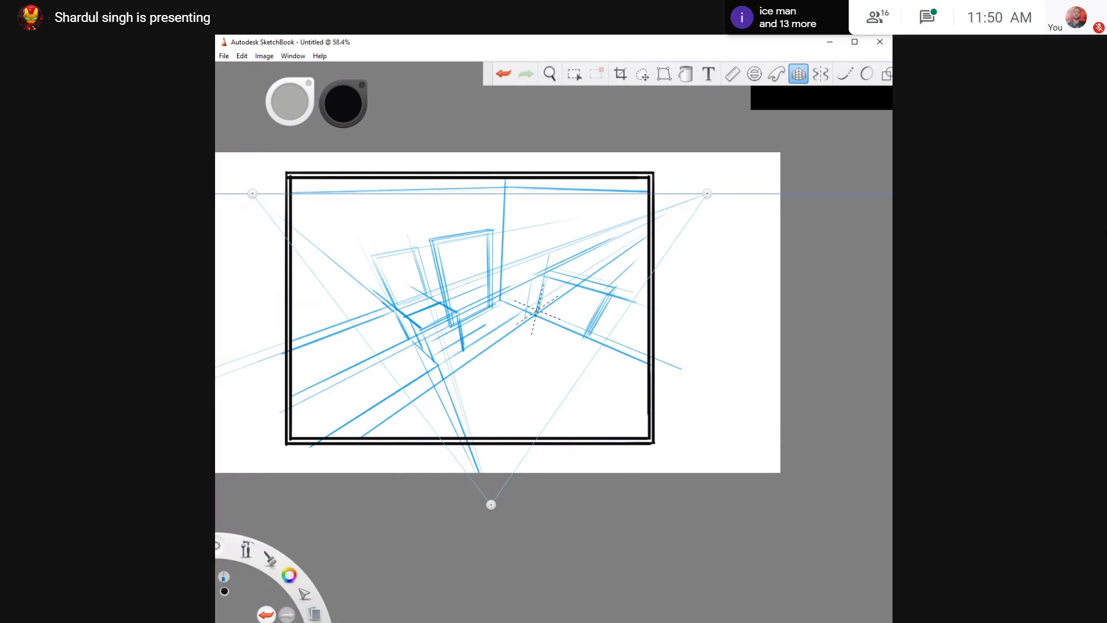
Draw an inner side edge toward the lower vanishing point, depth lines toward the right vanishing point and a front base edge for the right-wall box
{"action": "key", "text": "ctrl+z"}
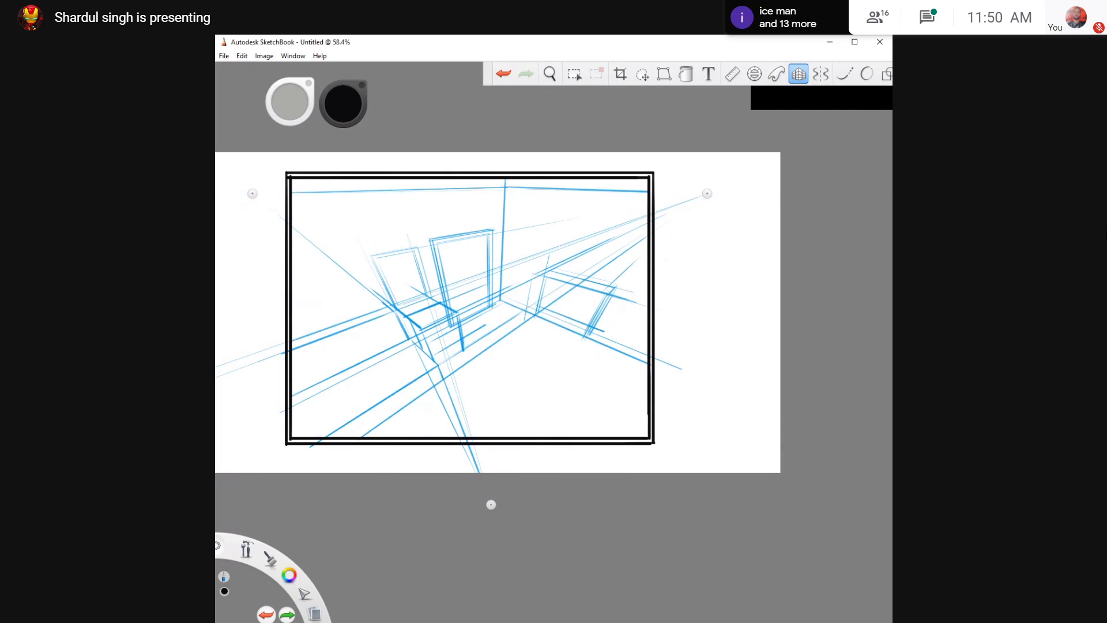
{"action": "key", "text": "ctrl+z"}
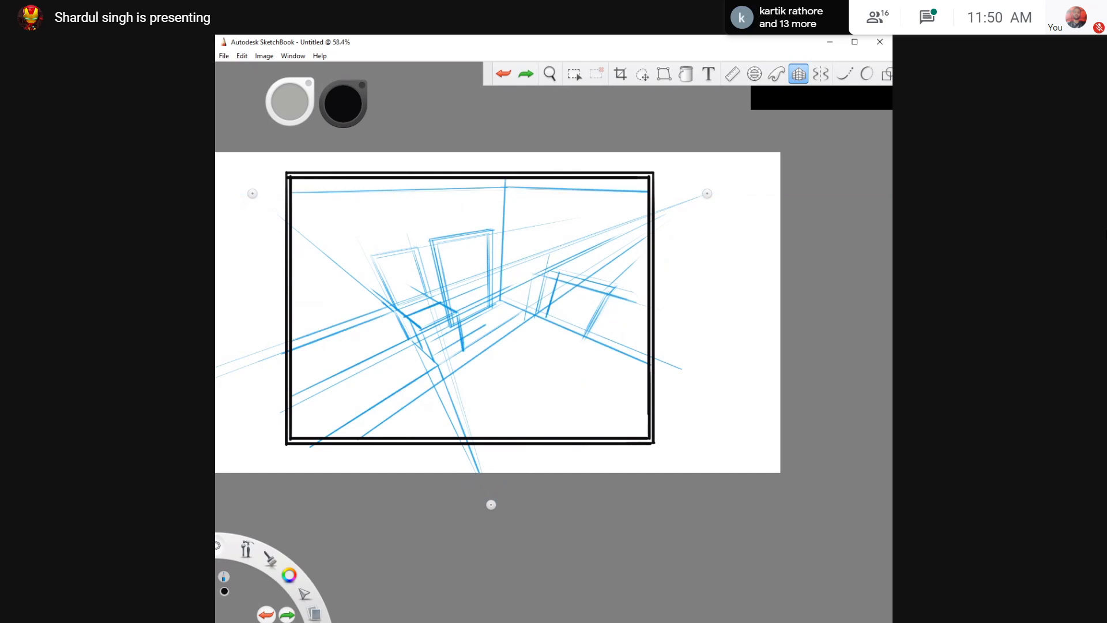
{"action": "left_click_drag", "start_coordinate": [548, 315], "coordinate": [512, 432]}
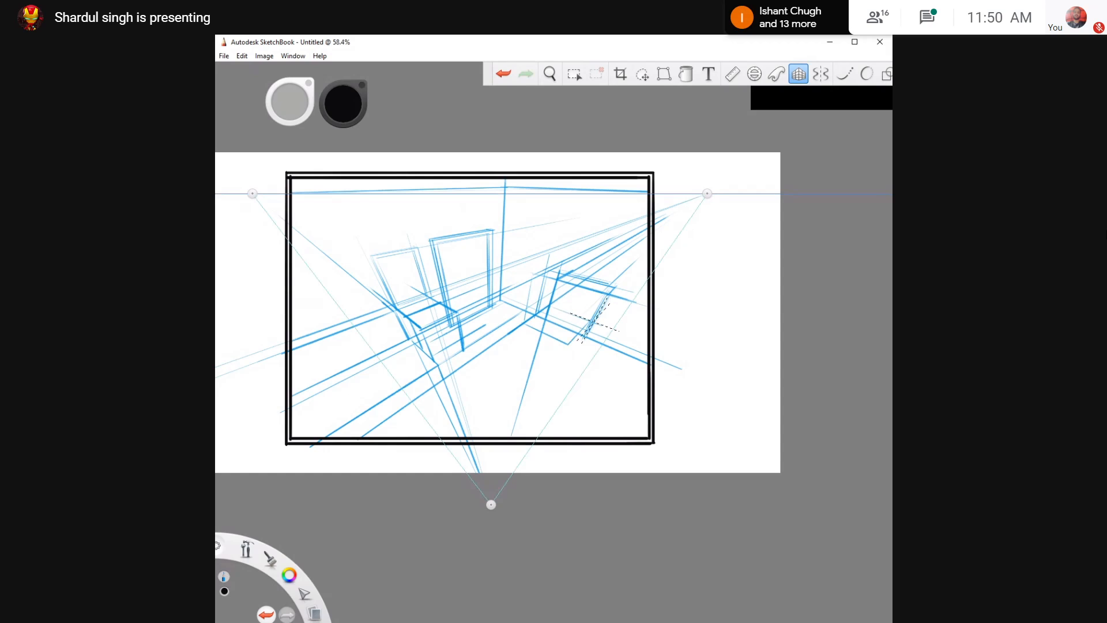
{"action": "key", "text": "ctrl+z"}
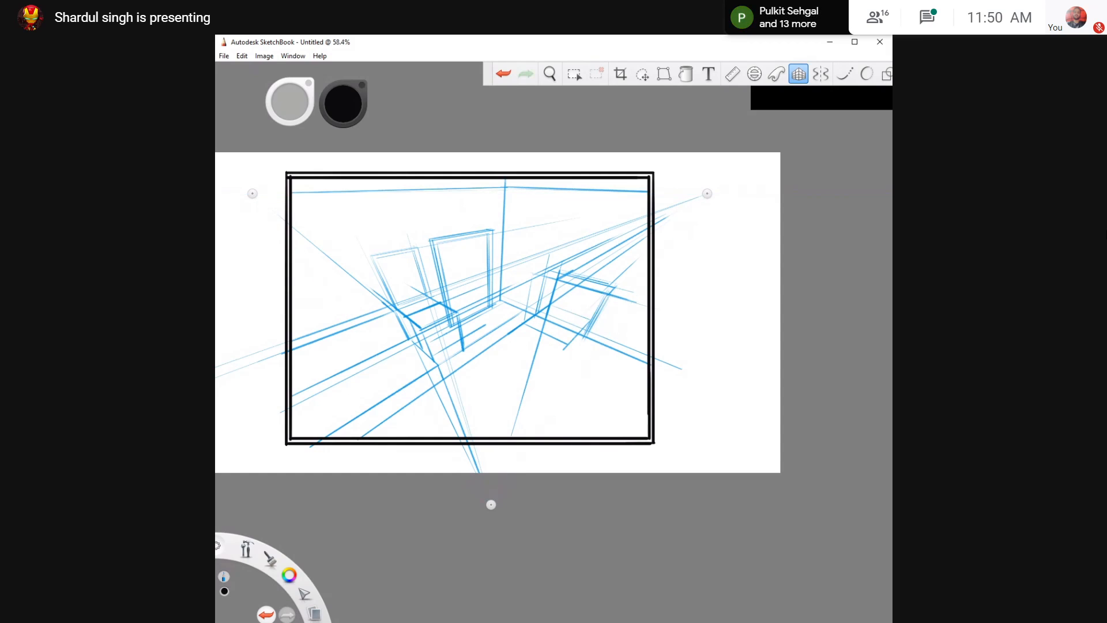
{"action": "mouse_move", "coordinate": [588, 321]}
{"action": "left_mouse_down"}
{"action": "mouse_move", "coordinate": [568, 342]}
{"action": "mouse_move", "coordinate": [527, 321]}
{"action": "left_mouse_up"}
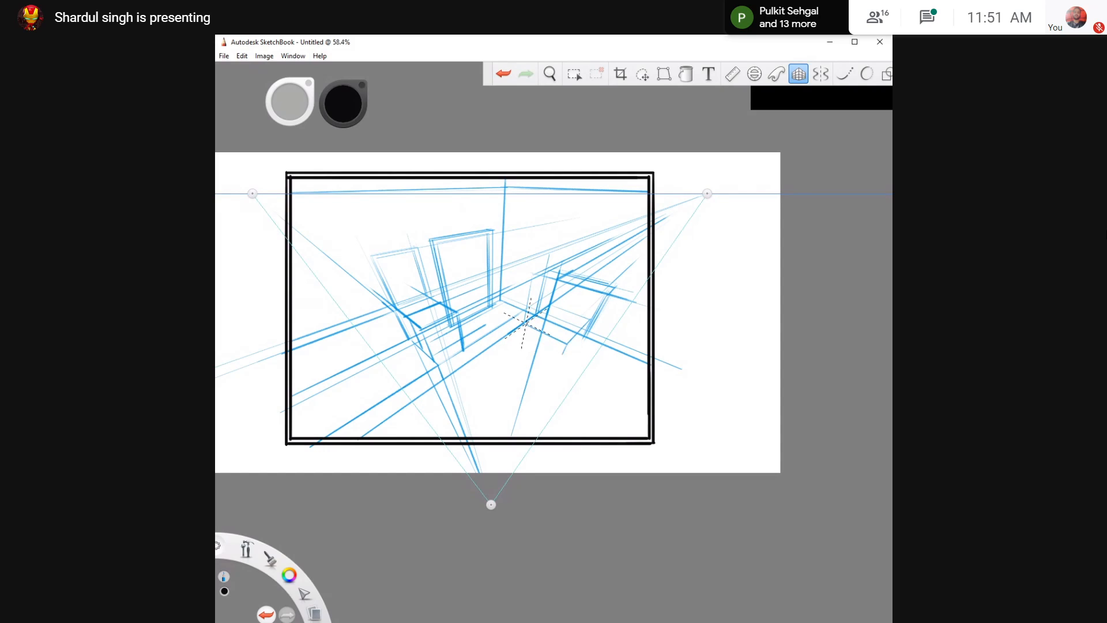
Draw a short front side edge, a second lower front line and a darker base edge toward the right vanishing point on the right-wall box
{"action": "key", "text": "ctrl+z"}
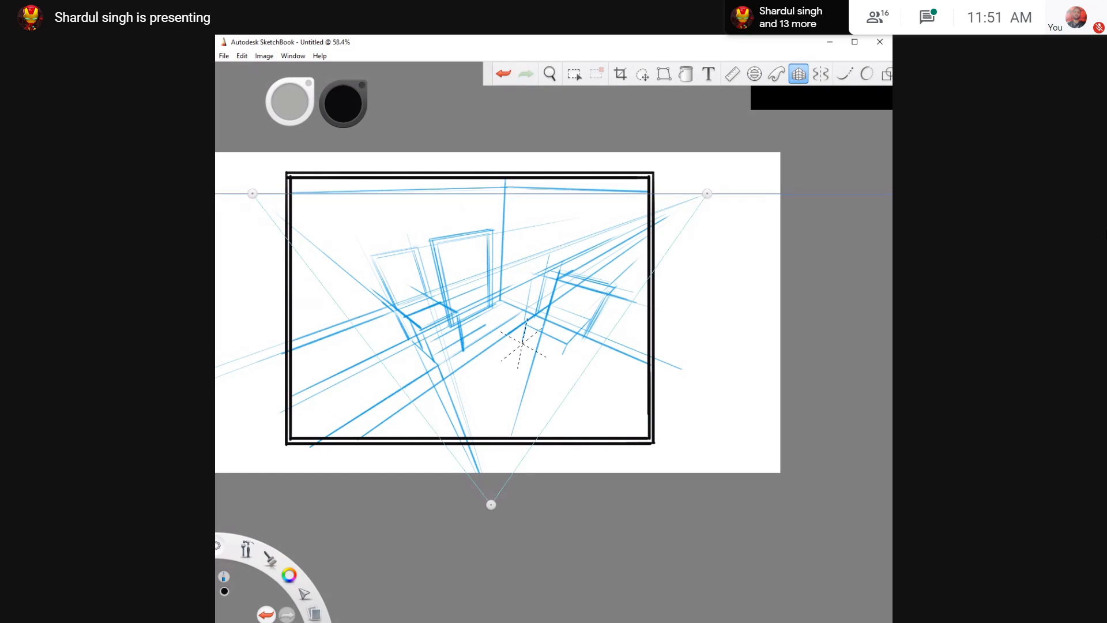
{"action": "left_click_drag", "start_coordinate": [533, 316], "coordinate": [522, 341]}
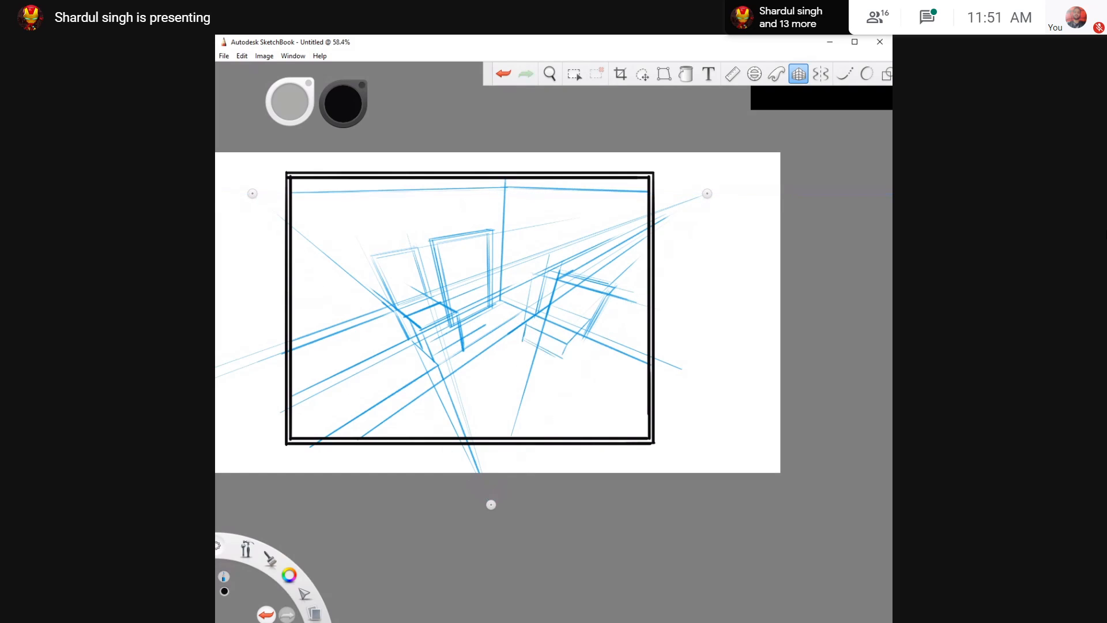
{"action": "key", "text": "ctrl+z"}
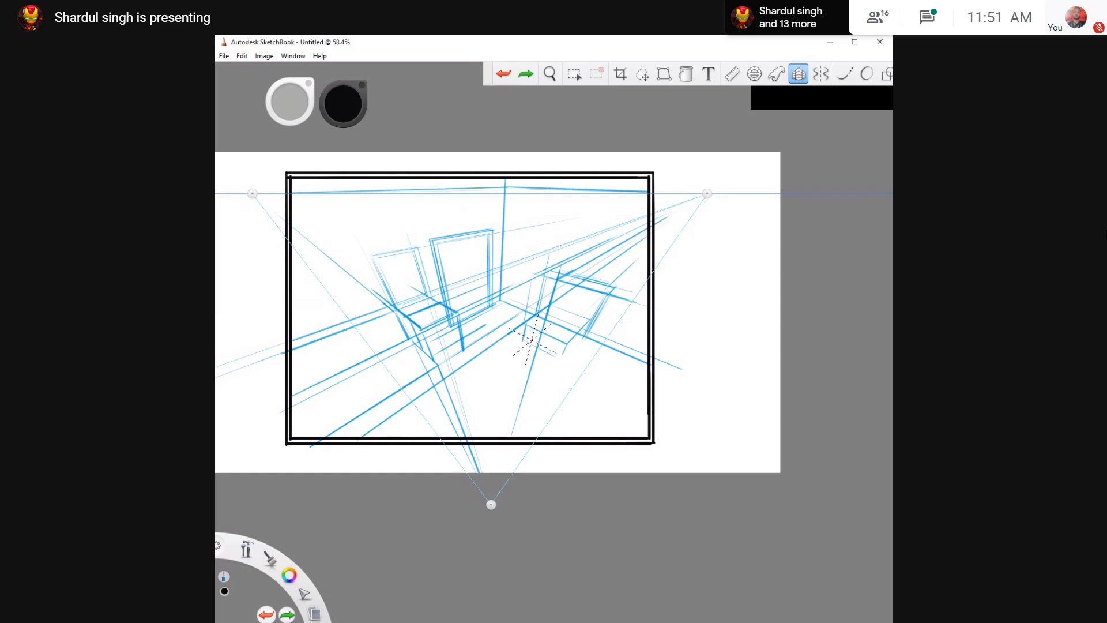
{"action": "left_click_drag", "start_coordinate": [565, 361], "coordinate": [571, 355]}
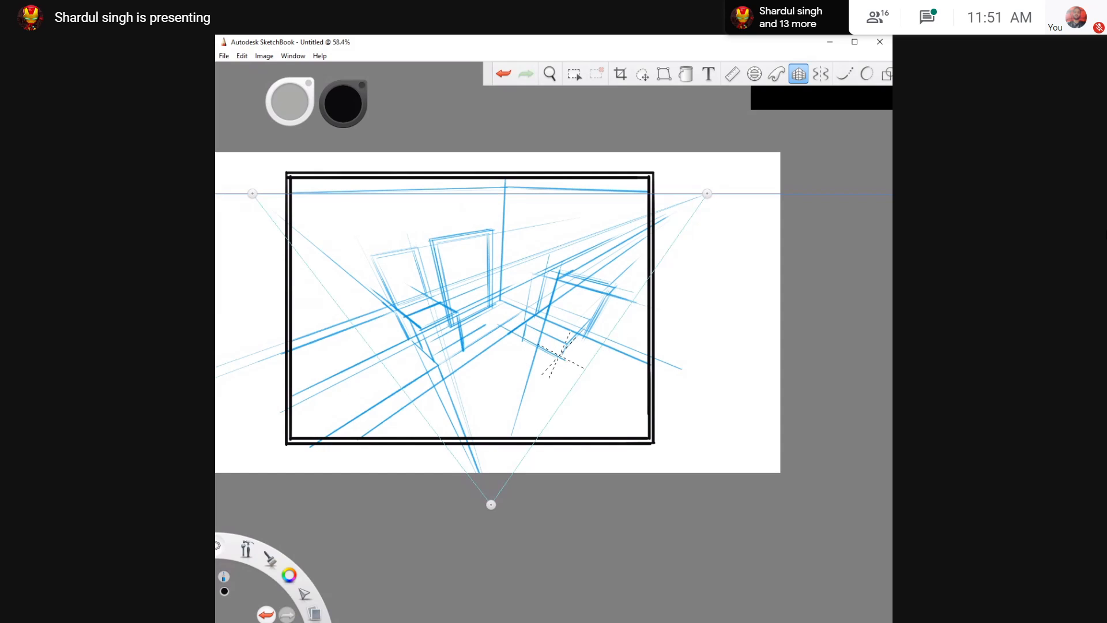
{"action": "key", "text": "ctrl+z"}
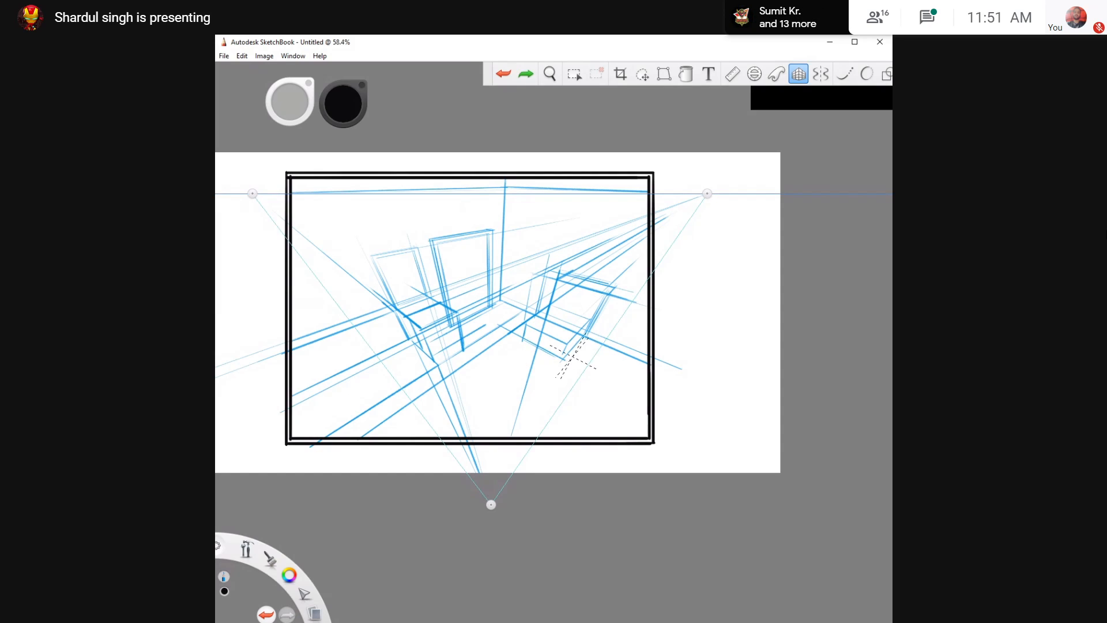
{"action": "mouse_move", "coordinate": [564, 358]}
{"action": "left_mouse_down"}
{"action": "mouse_move", "coordinate": [600, 343]}
{"action": "mouse_move", "coordinate": [561, 359]}
{"action": "mouse_move", "coordinate": [589, 332]}
{"action": "mouse_move", "coordinate": [512, 342]}
{"action": "mouse_move", "coordinate": [507, 332]}
{"action": "mouse_move", "coordinate": [611, 324]}
{"action": "left_mouse_up"}
{"action": "key", "text": "ctrl+z"}
{"action": "key", "text": "ctrl+z"}
{"action": "key", "text": "ctrl+z"}
Sketch a slanted edge in front of the right-wall box and extend lines from its ends past the frame's right border
{"action": "key", "text": "space"}
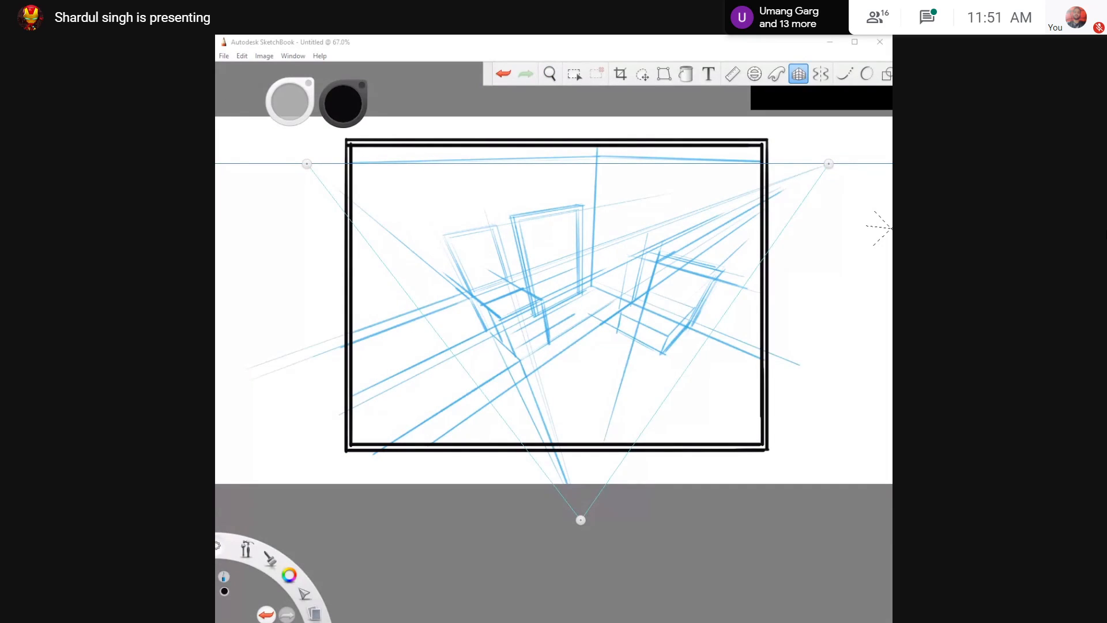
{"action": "left_click", "coordinate": [558, 322]}
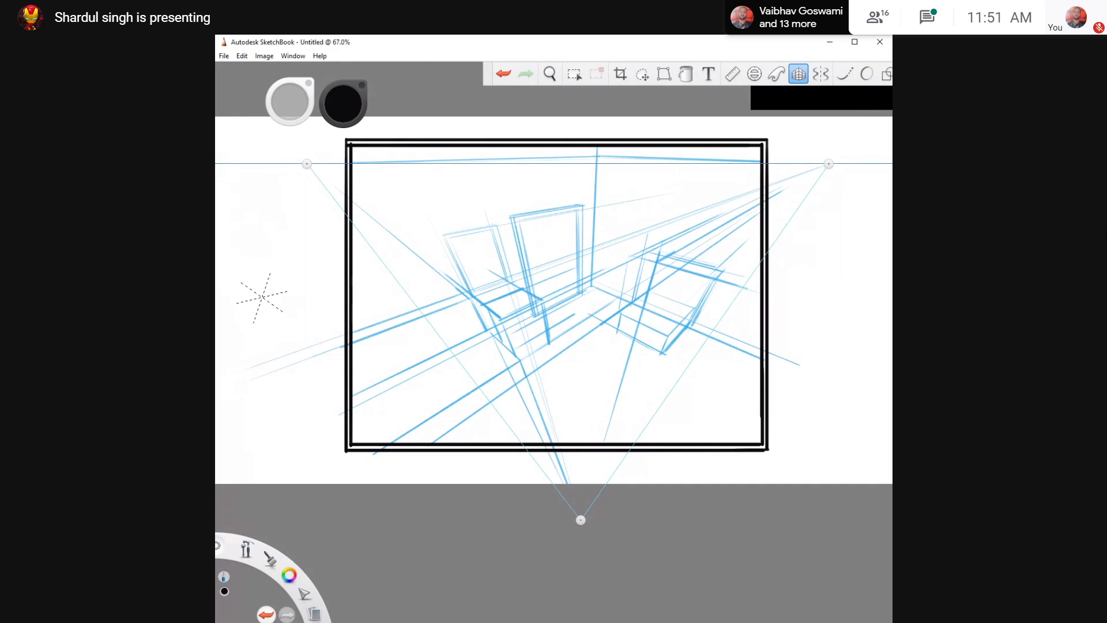
{"action": "key", "text": "space"}
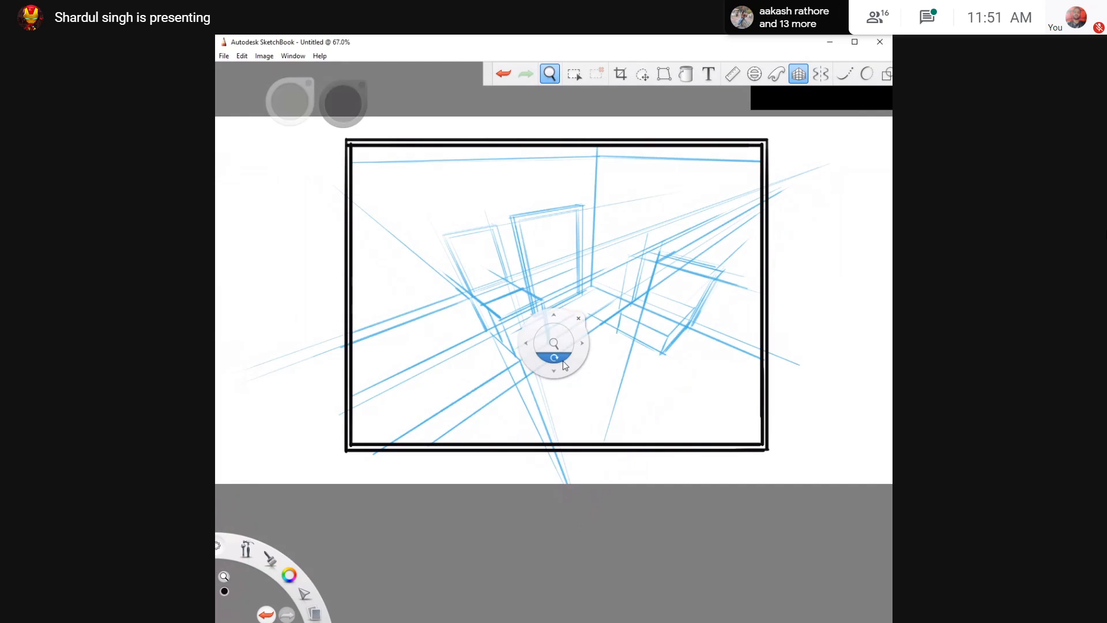
{"action": "left_click_drag", "start_coordinate": [564, 364], "coordinate": [584, 334]}
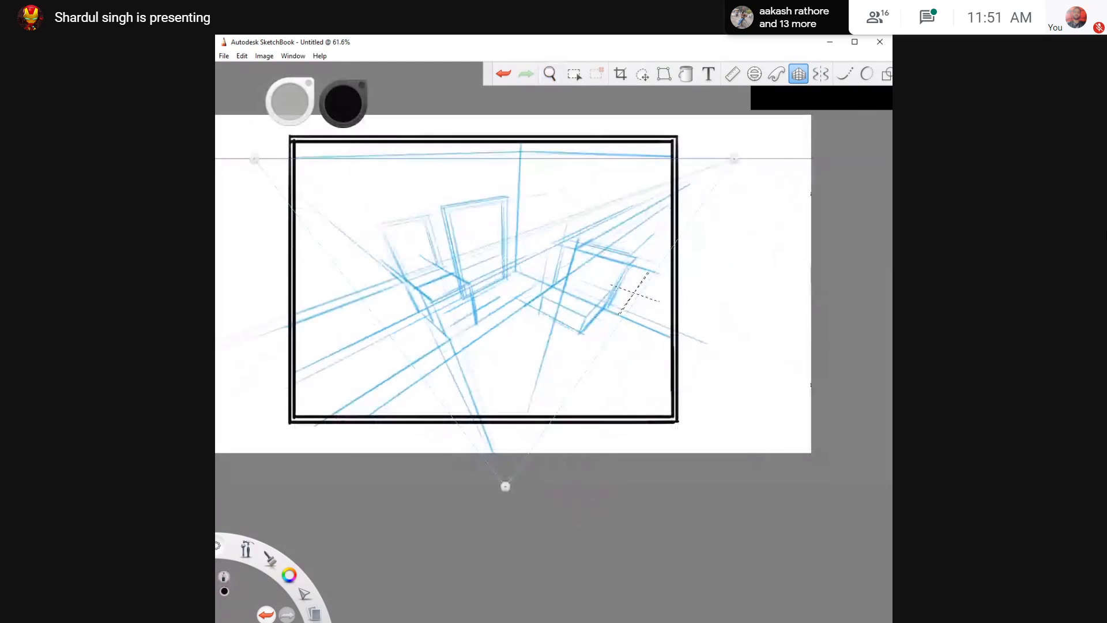
{"action": "left_click_drag", "start_coordinate": [631, 287], "coordinate": [601, 325]}
{"action": "left_click_drag", "start_coordinate": [601, 324], "coordinate": [687, 362]}
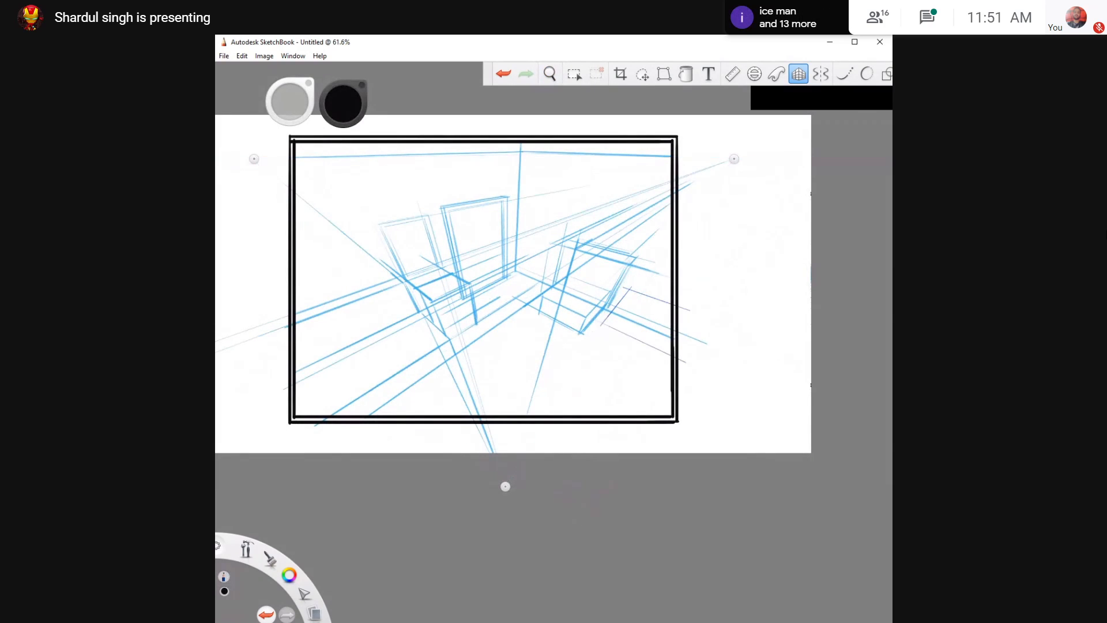
{"action": "left_click_drag", "start_coordinate": [600, 327], "coordinate": [684, 367]}
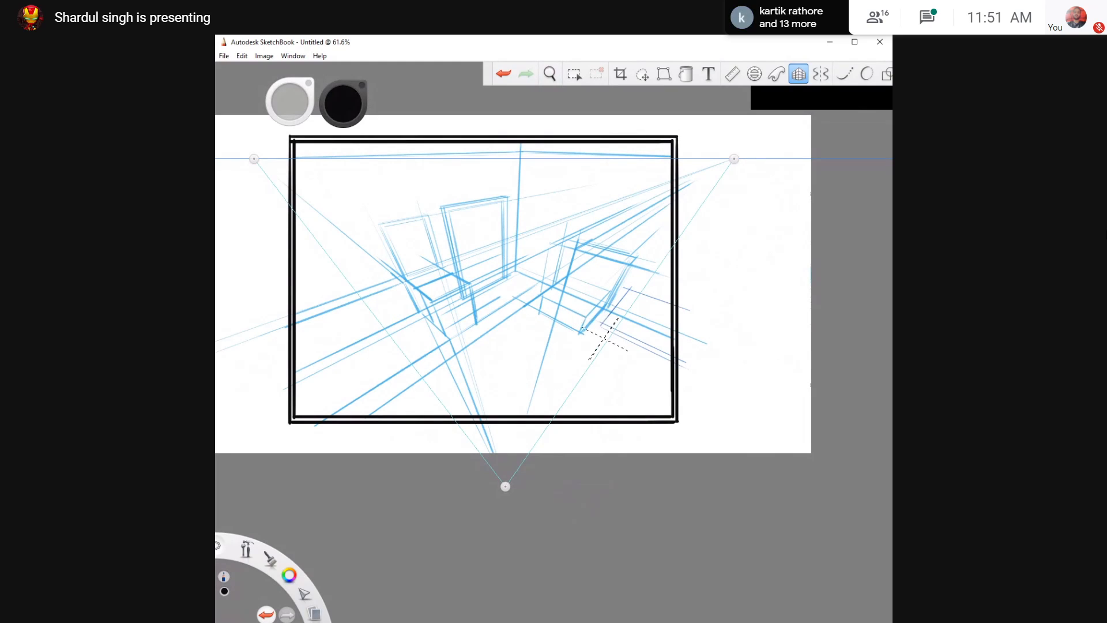
Extend the slanted edge downward, add a lower line and a short edge at the frame's right border, and double the side edges
{"action": "left_click_drag", "start_coordinate": [619, 301], "coordinate": [588, 349]}
{"action": "key", "text": "ctrl+z"}
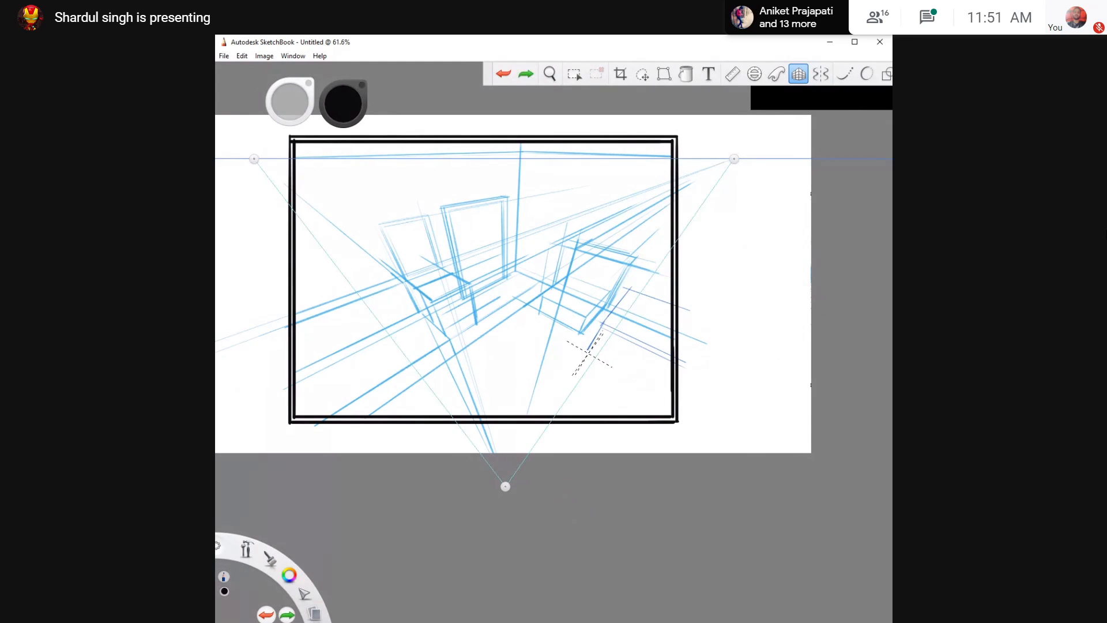
{"action": "left_click_drag", "start_coordinate": [602, 361], "coordinate": [671, 401]}
{"action": "key", "text": "ctrl+z"}
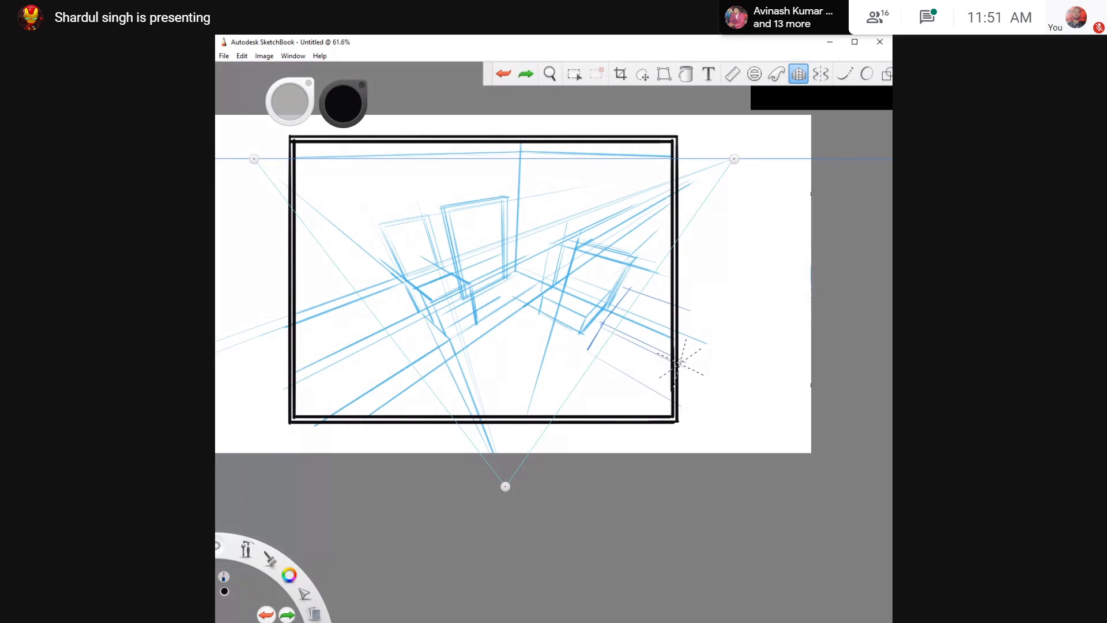
{"action": "left_click_drag", "start_coordinate": [685, 368], "coordinate": [652, 387]}
{"action": "key", "text": "ctrl+z"}
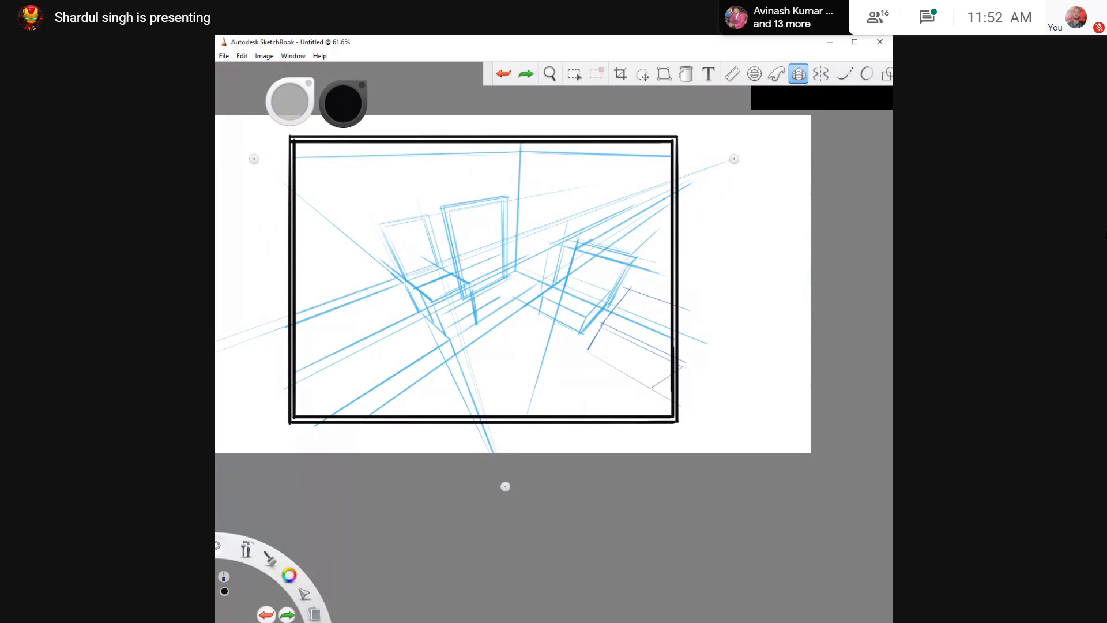
{"action": "left_click_drag", "start_coordinate": [606, 330], "coordinate": [591, 353]}
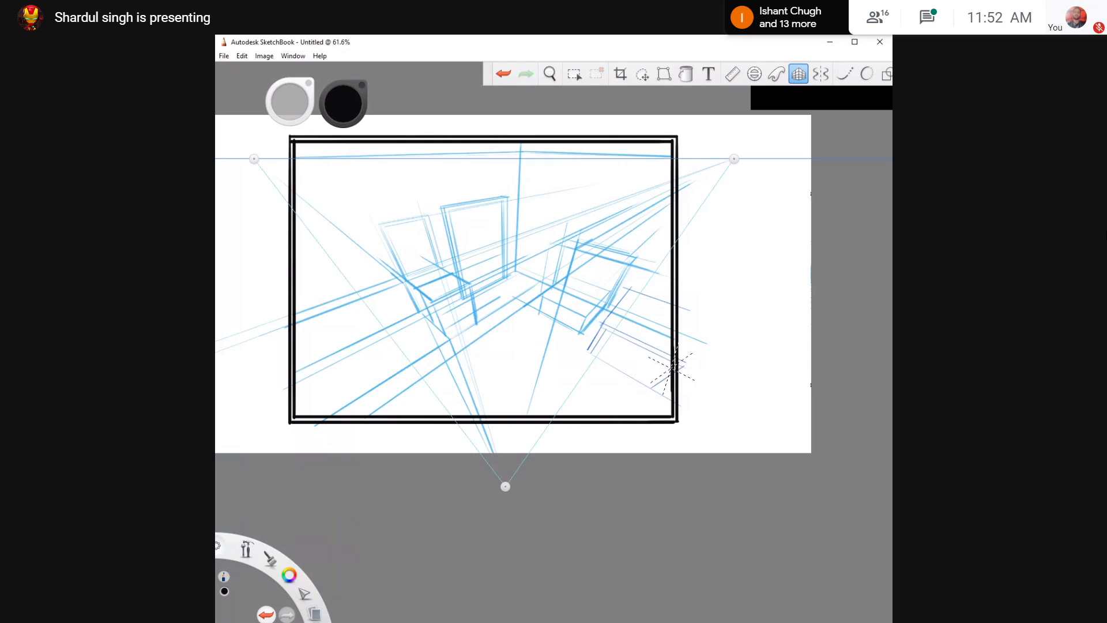
{"action": "left_click_drag", "start_coordinate": [683, 364], "coordinate": [650, 385]}
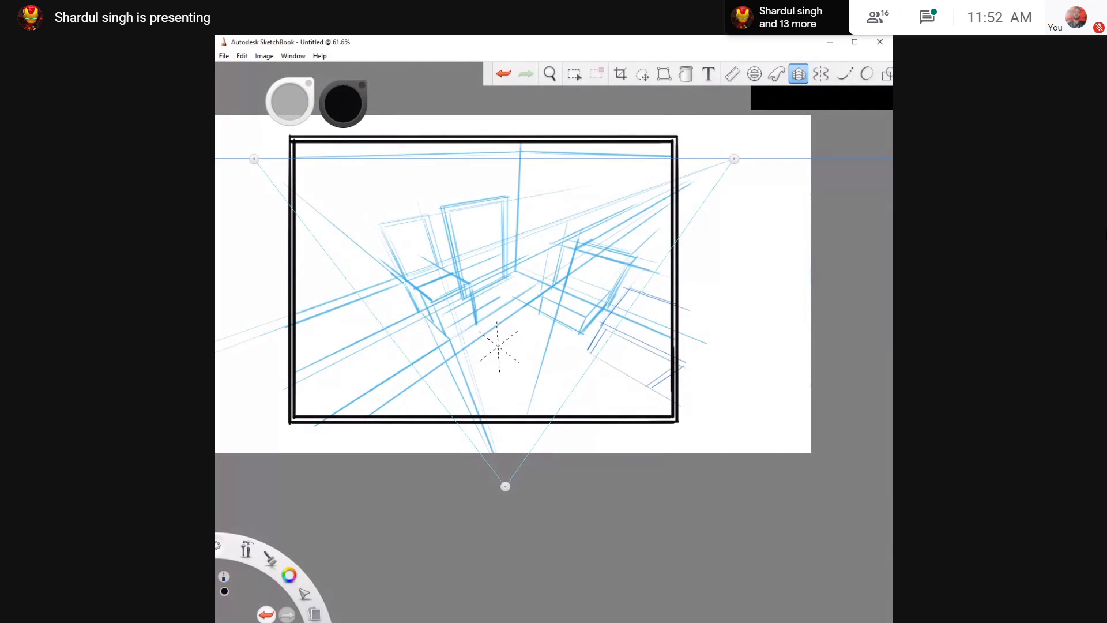
Sketch a four-sided rug outline on the foreground floor between the furniture boxes, redrawing its lower-left edge until it meets the right side
{"action": "mouse_move", "coordinate": [510, 336]}
{"action": "left_mouse_down"}
{"action": "mouse_move", "coordinate": [453, 377]}
{"action": "mouse_move", "coordinate": [501, 339]}
{"action": "mouse_move", "coordinate": [543, 341]}
{"action": "mouse_move", "coordinate": [561, 380]}
{"action": "mouse_move", "coordinate": [541, 407]}
{"action": "left_mouse_up"}
{"action": "key", "text": "ctrl+z"}
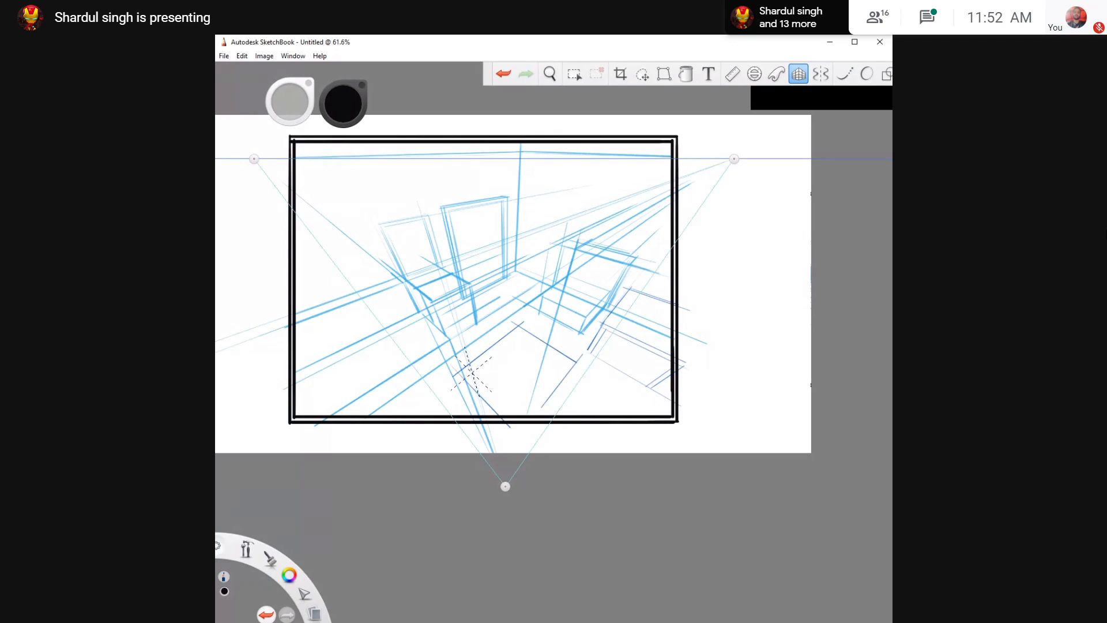
{"action": "key", "text": "ctrl+z"}
{"action": "left_click_drag", "start_coordinate": [449, 377], "coordinate": [484, 415]}
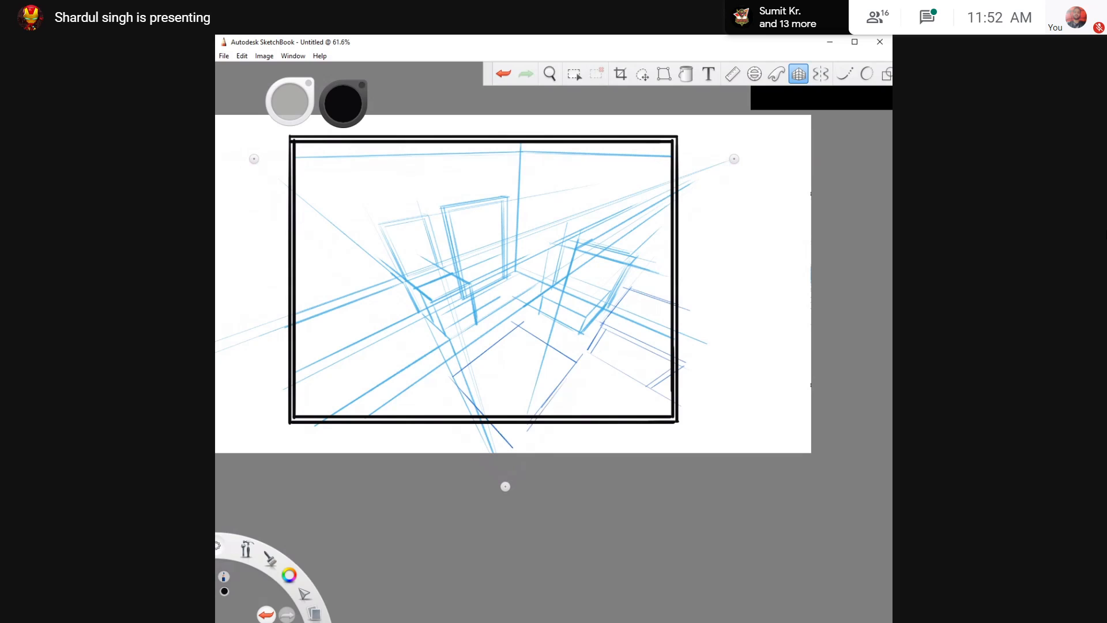
{"action": "key", "text": "ctrl+z"}
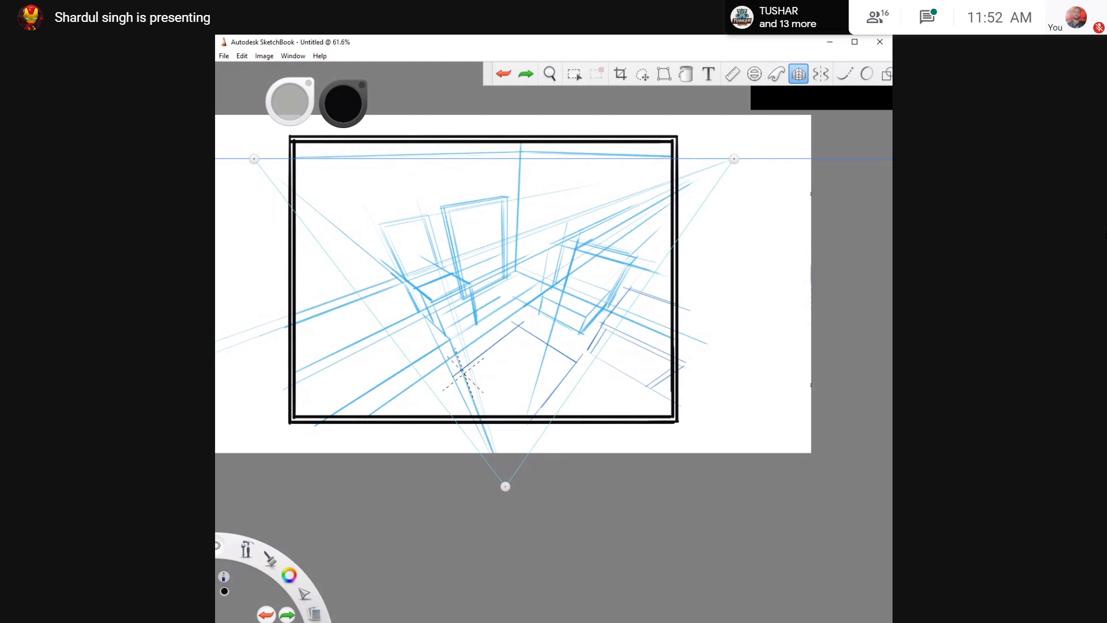
{"action": "left_click_drag", "start_coordinate": [463, 371], "coordinate": [512, 421]}
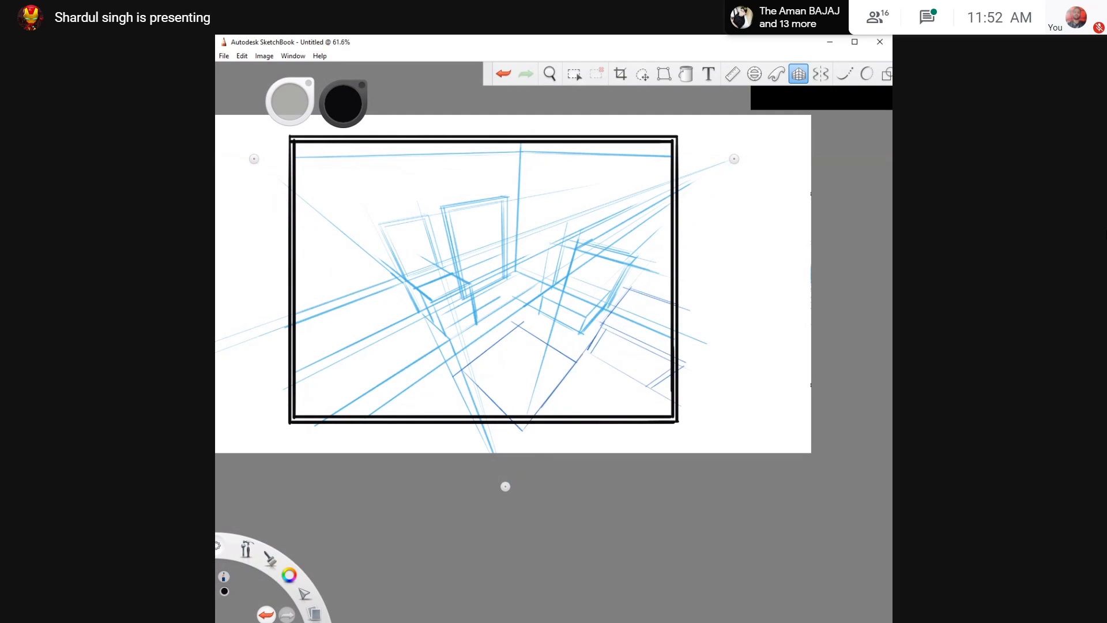
Divide the floor outline into four sections with two crossing lines, redrawing the one toward the right vanishing point
{"action": "left_click_drag", "start_coordinate": [494, 348], "coordinate": [551, 394]}
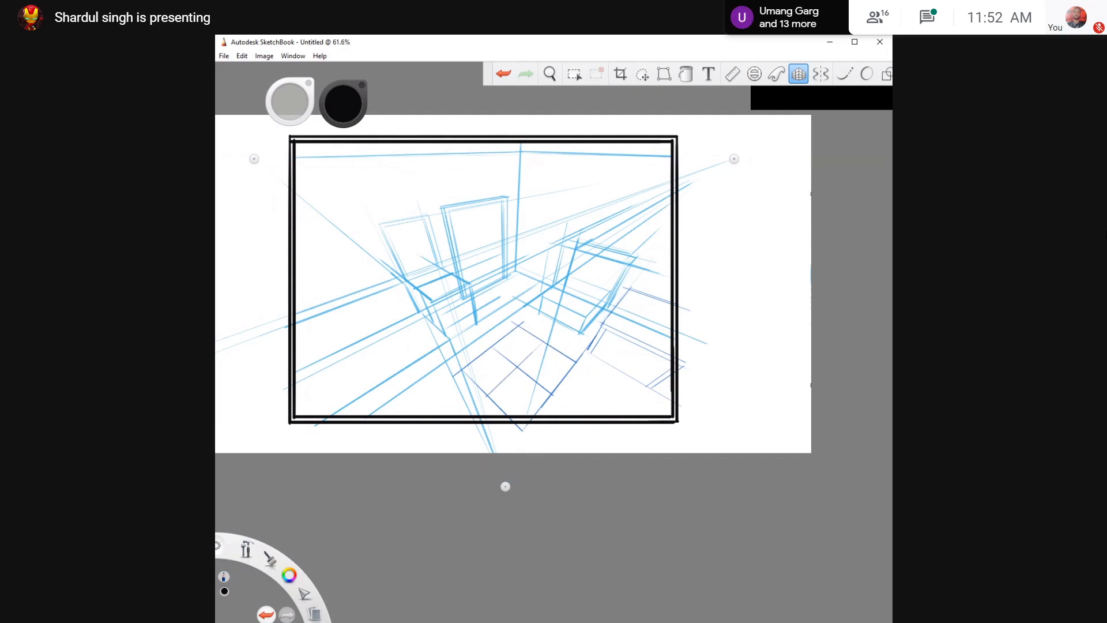
{"action": "key", "text": "ctrl+z"}
{"action": "key", "text": "ctrl+z"}
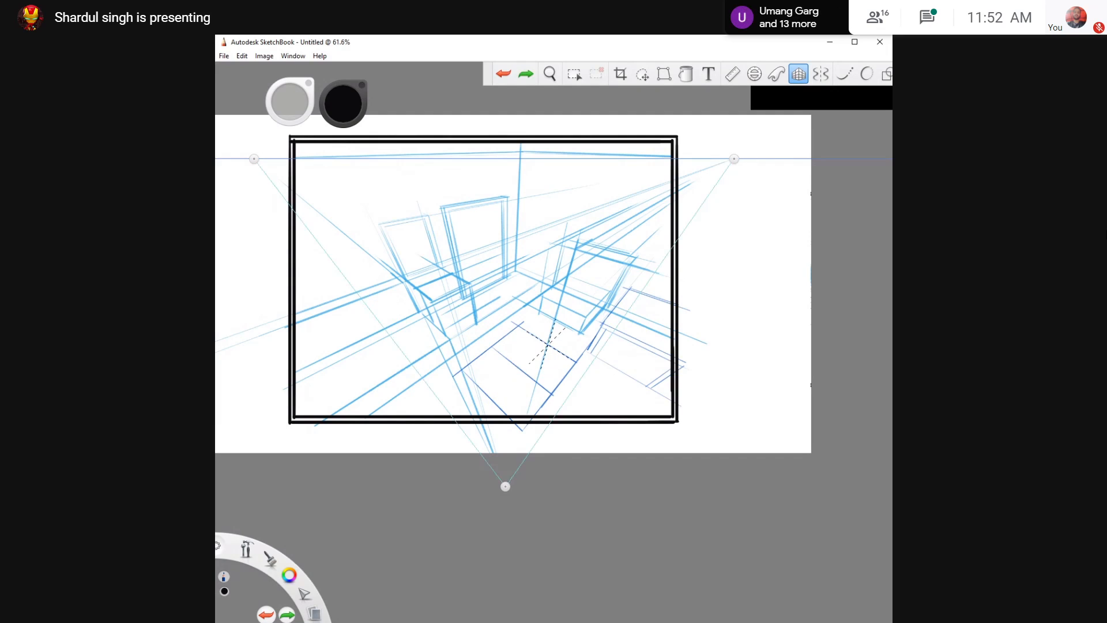
{"action": "left_click_drag", "start_coordinate": [544, 347], "coordinate": [496, 396]}
{"action": "left_click_drag", "start_coordinate": [546, 347], "coordinate": [552, 340]}
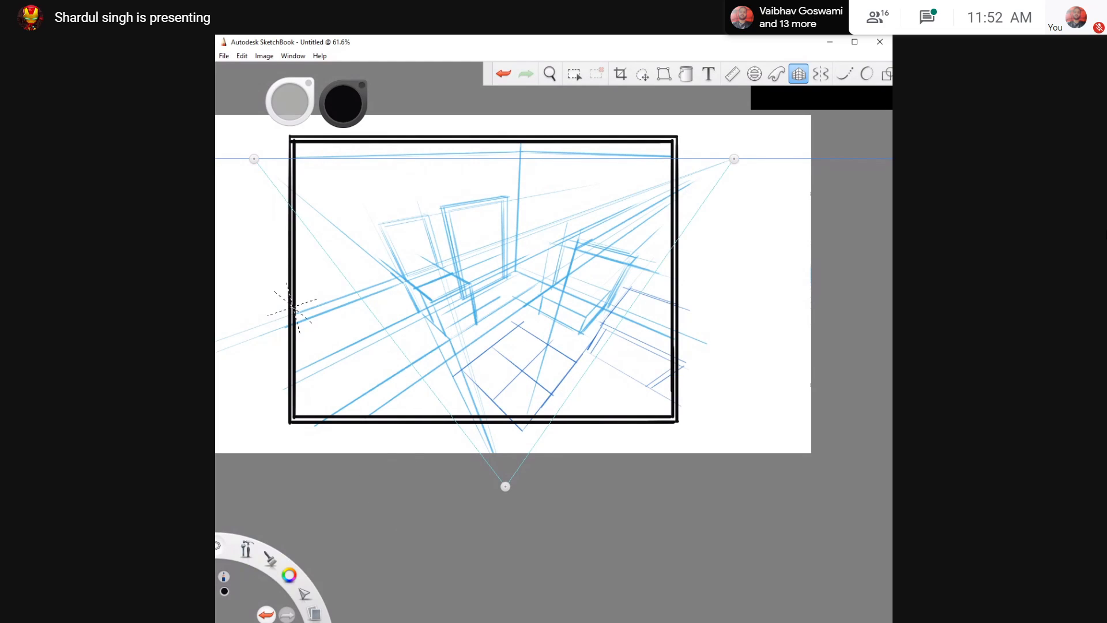
Sketch a double-lined rectangular frame on the left wall beside the window, cut off by the picture frame's left border
{"action": "mouse_move", "coordinate": [300, 215]}
{"action": "left_mouse_down"}
{"action": "mouse_move", "coordinate": [349, 208]}
{"action": "mouse_move", "coordinate": [375, 247]}
{"action": "left_mouse_up"}
{"action": "key", "text": "ctrl+z"}
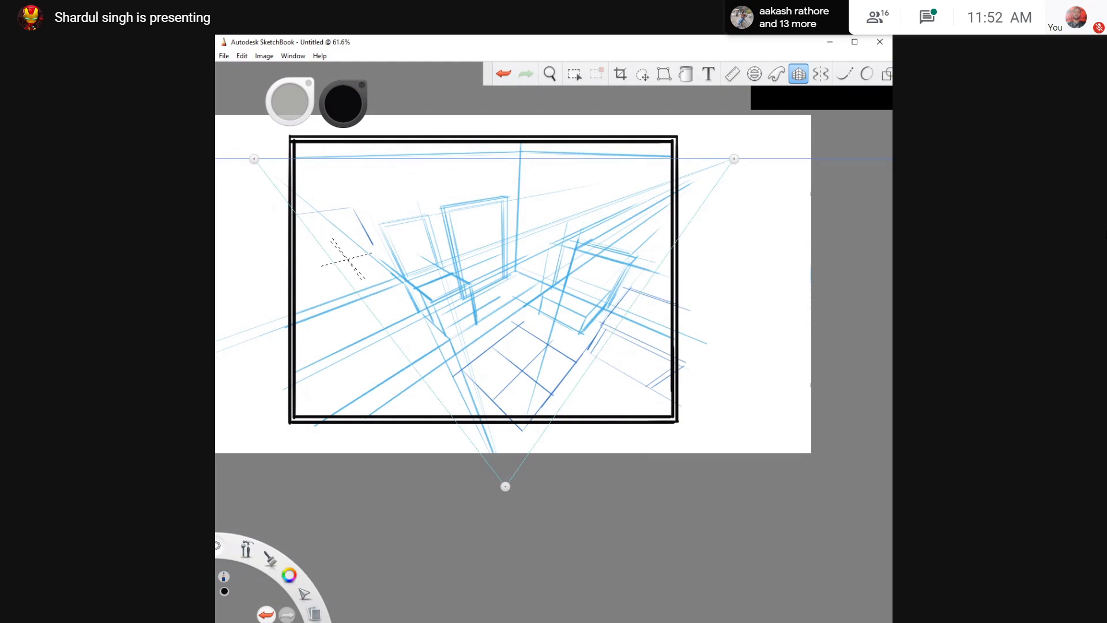
{"action": "left_click_drag", "start_coordinate": [358, 207], "coordinate": [379, 249]}
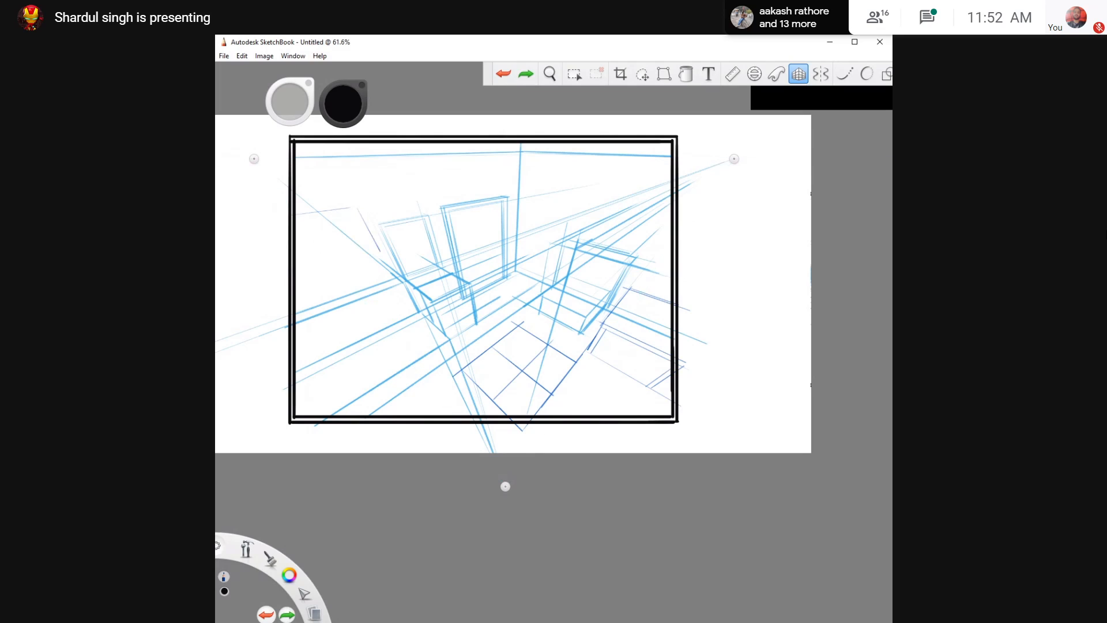
{"action": "left_click_drag", "start_coordinate": [304, 276], "coordinate": [375, 257]}
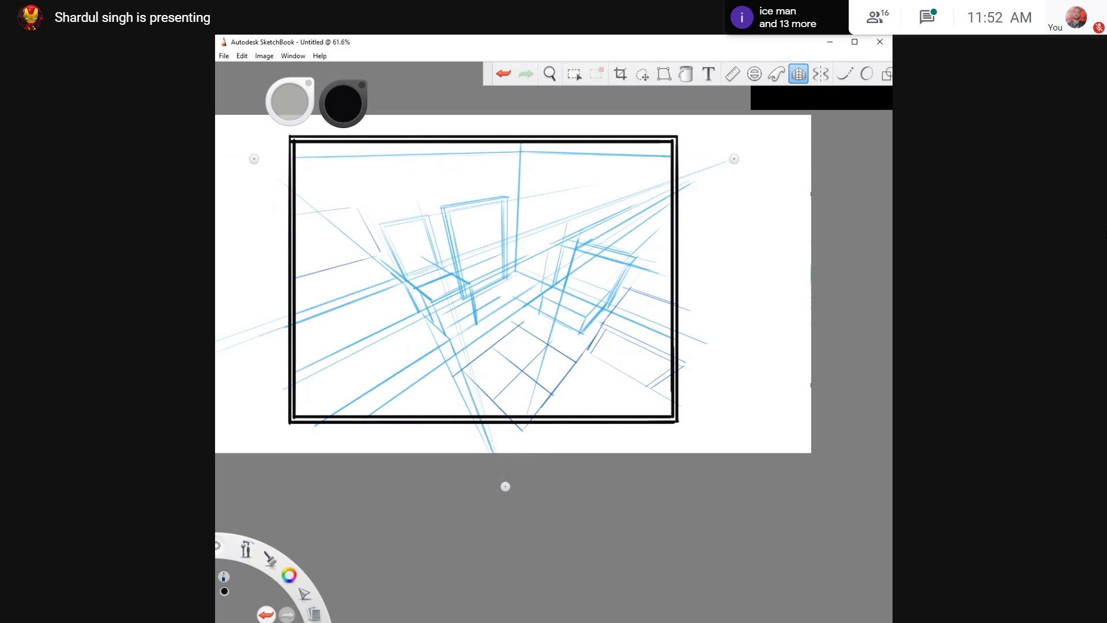
{"action": "mouse_move", "coordinate": [298, 220]}
{"action": "left_mouse_down"}
{"action": "mouse_move", "coordinate": [338, 215]}
{"action": "mouse_move", "coordinate": [373, 249]}
{"action": "left_mouse_up"}
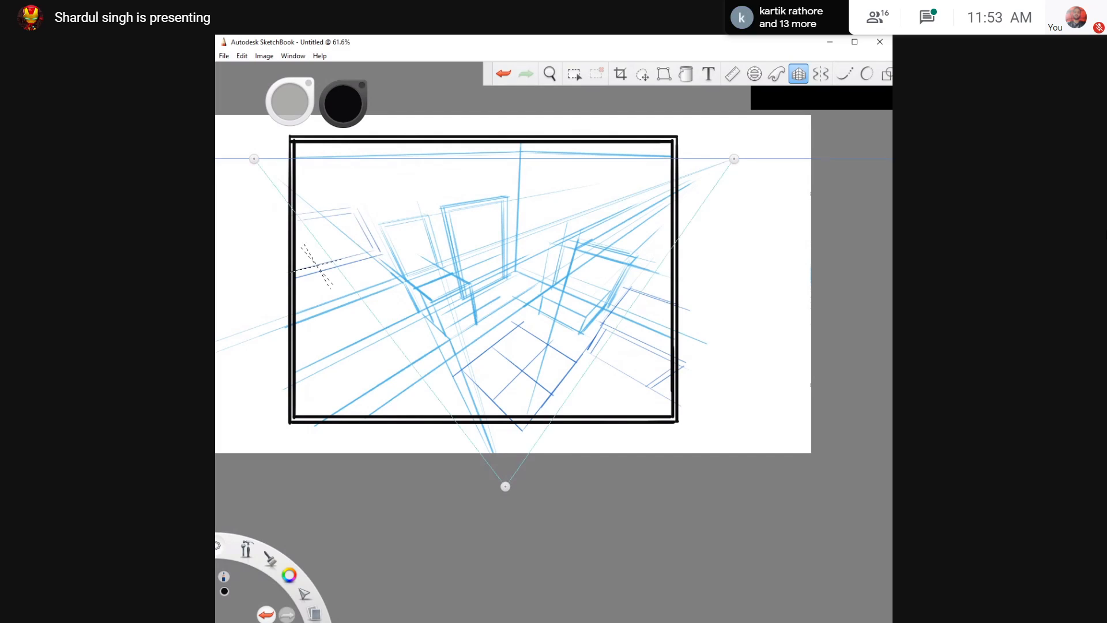
{"action": "key", "text": "ctrl+z"}
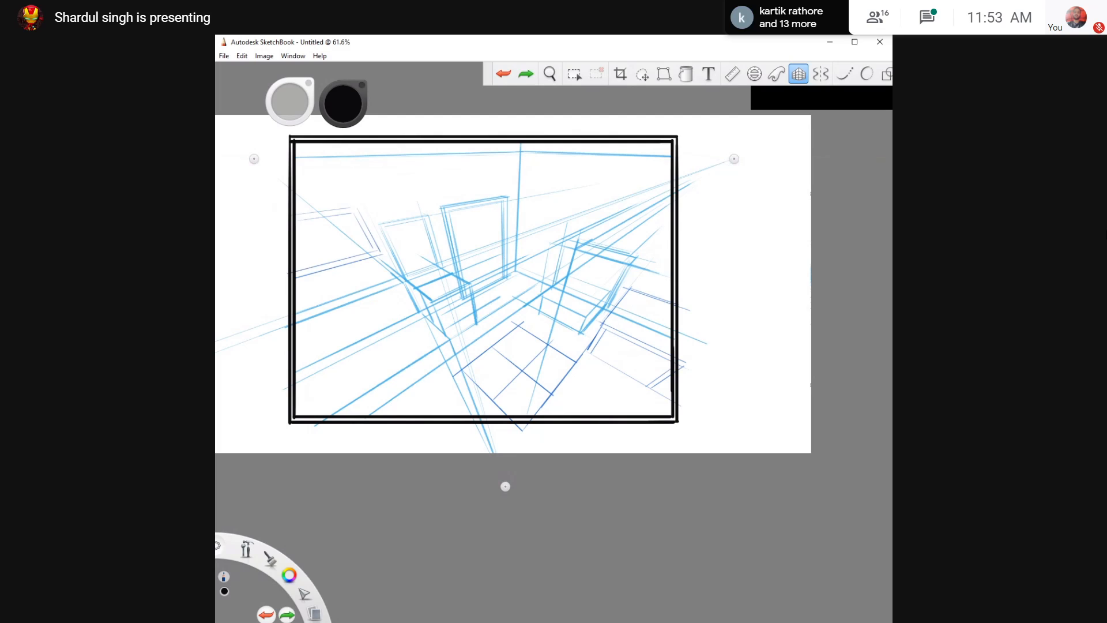
{"action": "left_click_drag", "start_coordinate": [371, 235], "coordinate": [381, 252]}
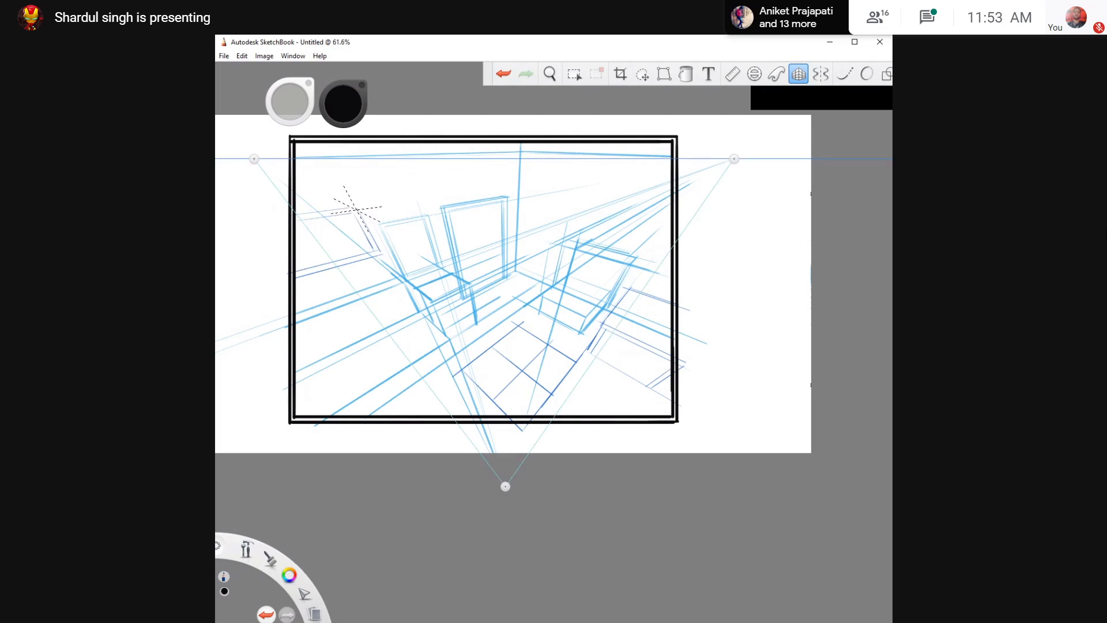
{"action": "key", "text": "ctrl+z"}
{"action": "left_click_drag", "start_coordinate": [356, 207], "coordinate": [380, 251]}
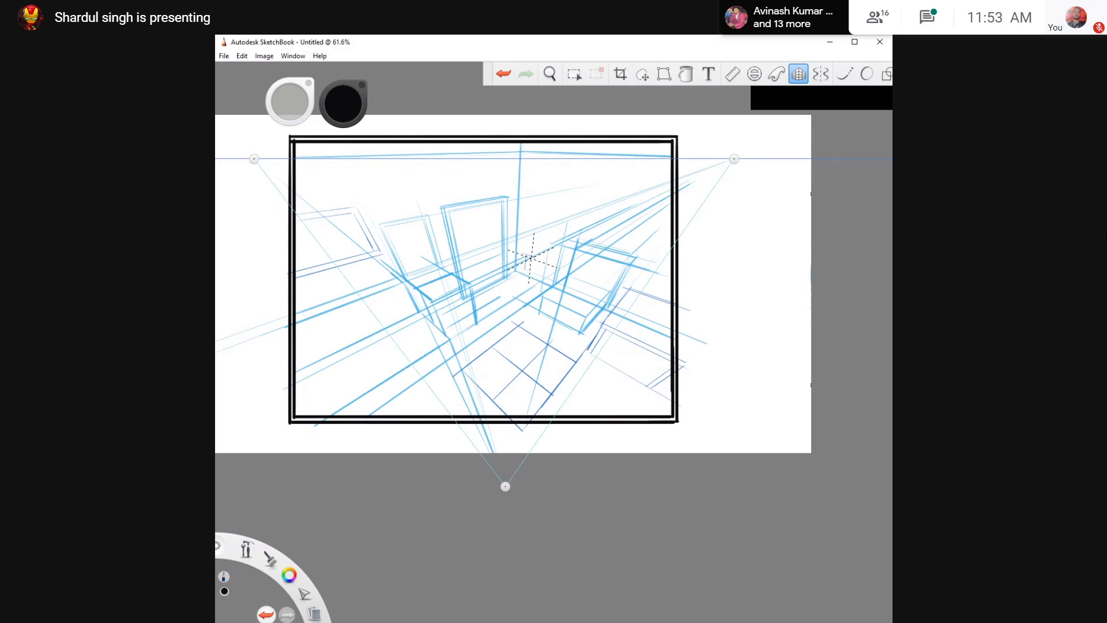
Sketch a tiny upright rectangle on the right wall next to the room corner, with short side, top and bottom edges
{"action": "key", "text": "ctrl+z"}
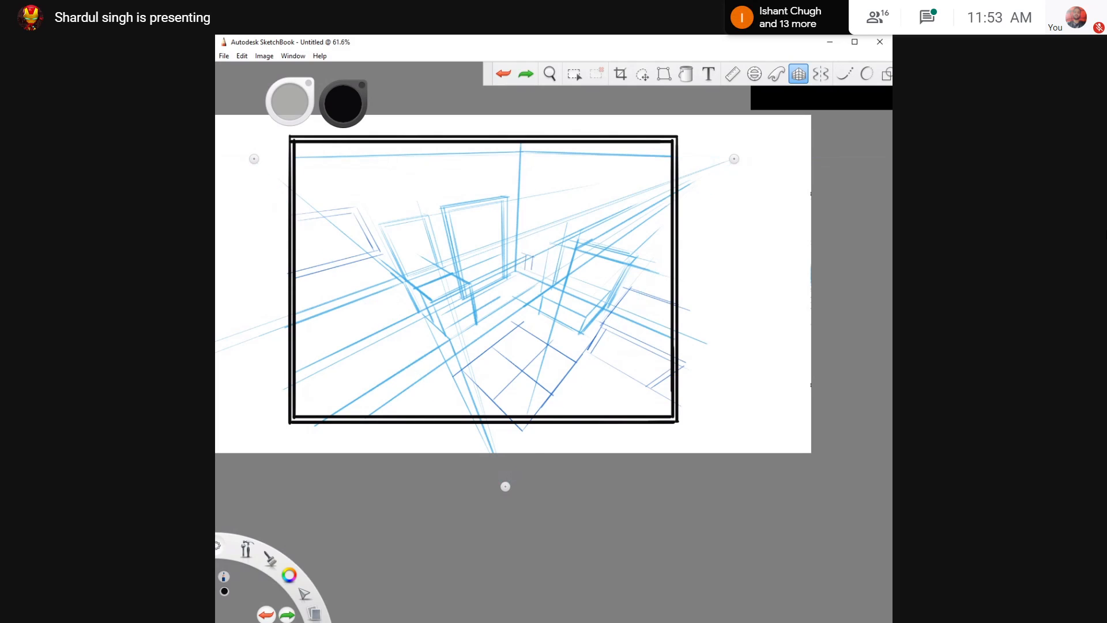
{"action": "mouse_move", "coordinate": [533, 256]}
{"action": "left_mouse_down"}
{"action": "mouse_move", "coordinate": [532, 272]}
{"action": "mouse_move", "coordinate": [532, 254]}
{"action": "mouse_move", "coordinate": [541, 258]}
{"action": "left_mouse_up"}
{"action": "key", "text": "ctrl+z"}
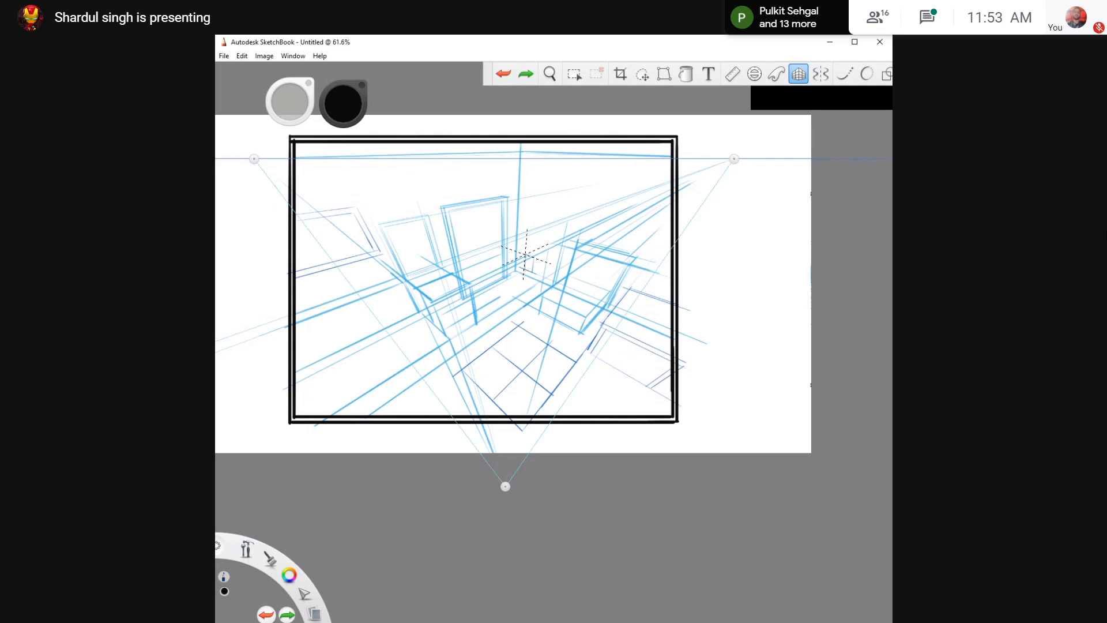
{"action": "mouse_move", "coordinate": [523, 253]}
{"action": "left_mouse_down"}
{"action": "mouse_move", "coordinate": [539, 258]}
{"action": "mouse_move", "coordinate": [533, 273]}
{"action": "left_mouse_up"}
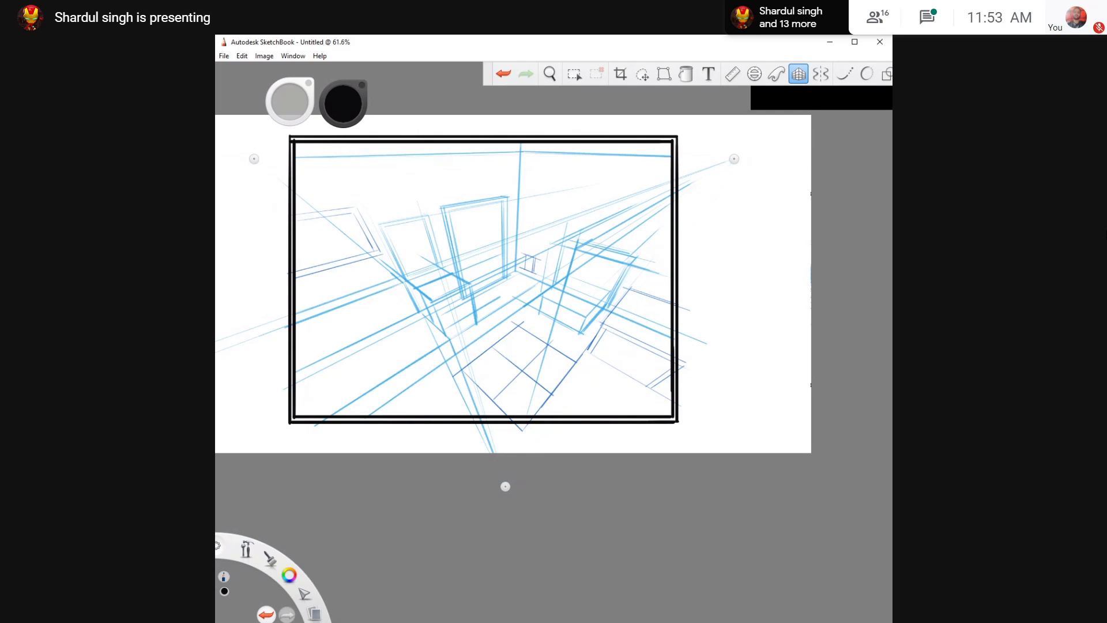
{"action": "key", "text": "ctrl+z"}
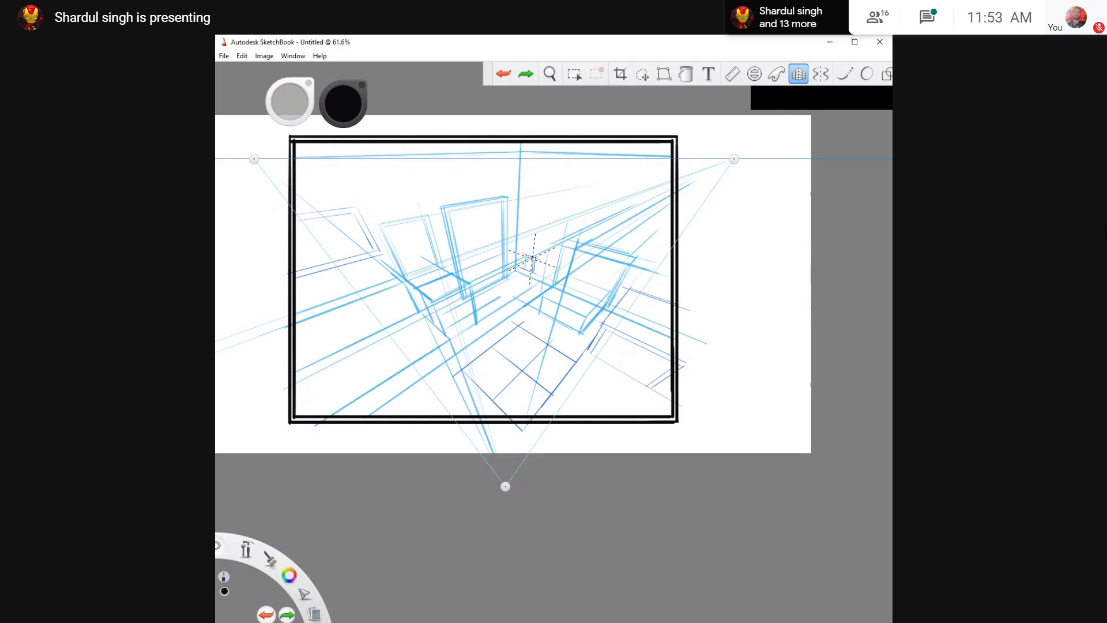
{"action": "mouse_move", "coordinate": [532, 258]}
{"action": "left_mouse_down"}
{"action": "mouse_move", "coordinate": [482, 341]}
{"action": "mouse_move", "coordinate": [596, 283]}
{"action": "mouse_move", "coordinate": [528, 299]}
{"action": "mouse_move", "coordinate": [526, 272]}
{"action": "left_mouse_up"}
{"action": "key", "text": "ctrl+z"}
{"action": "key", "text": "ctrl+z"}
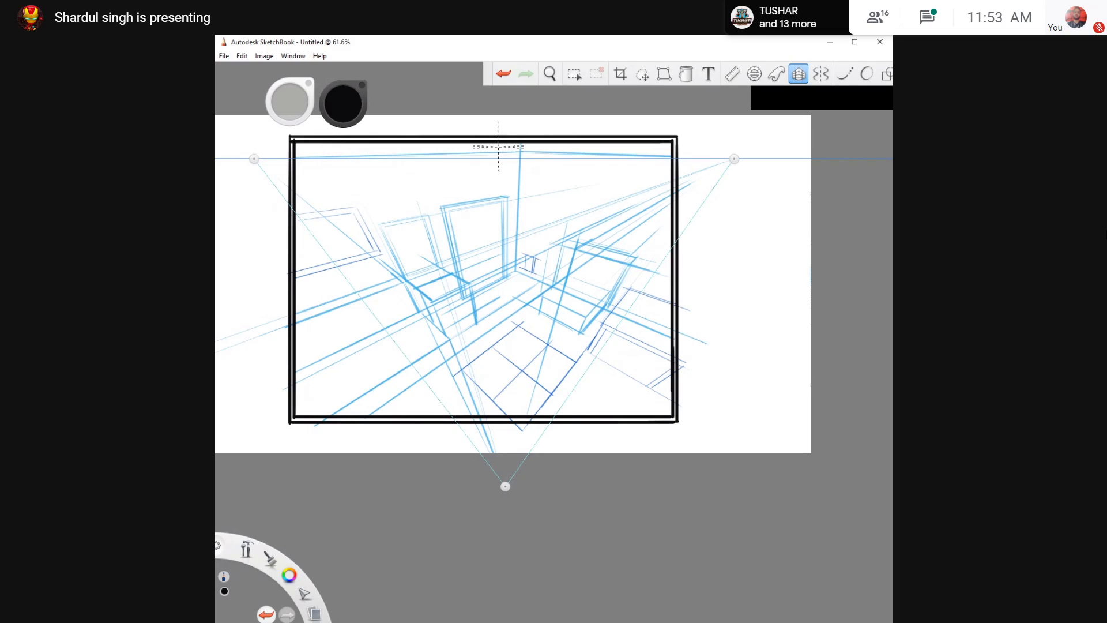
Draw a long line along the horizon, short strokes crossing it toward the lower vanishing point, and short cross lines above and below it
{"action": "left_click_drag", "start_coordinate": [471, 159], "coordinate": [405, 160]}
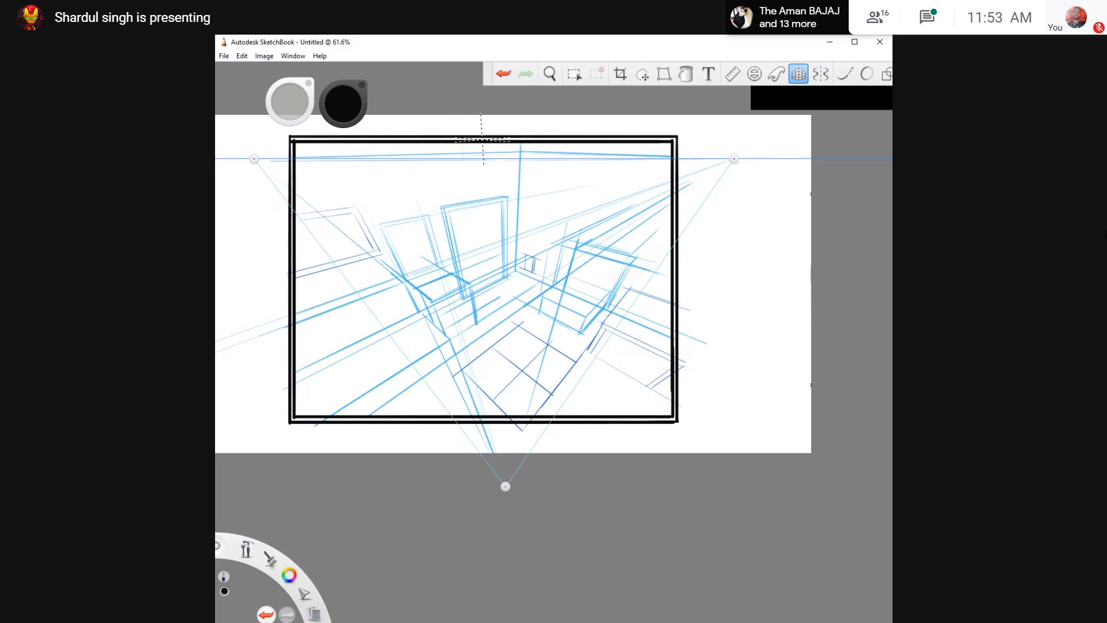
{"action": "key", "text": "ctrl+z"}
{"action": "key", "text": "ctrl+y"}
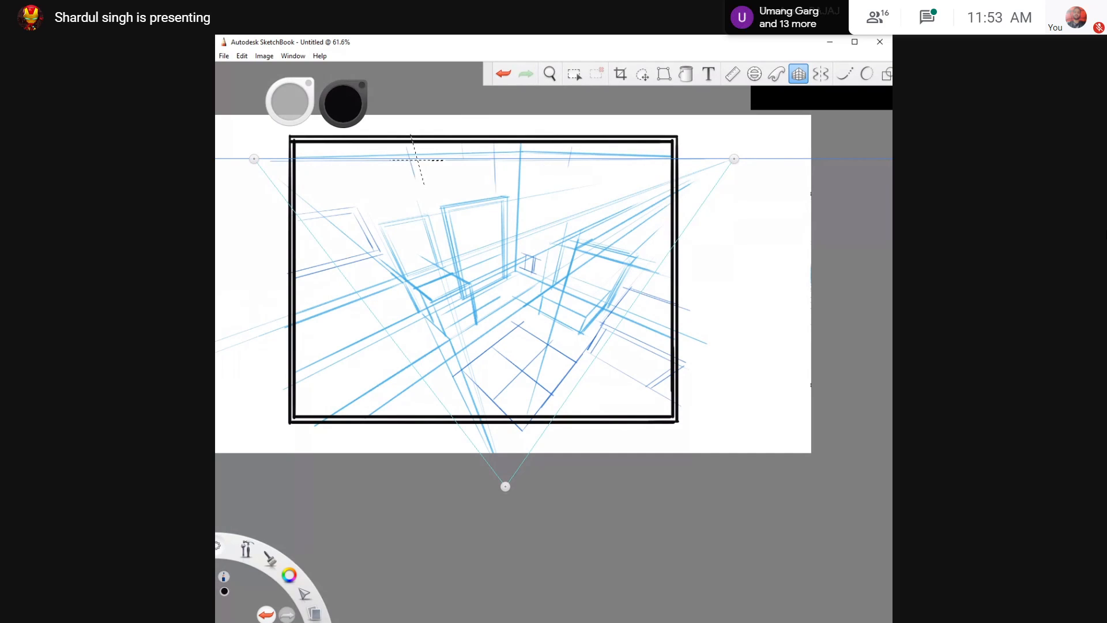
{"action": "key", "text": "ctrl+z"}
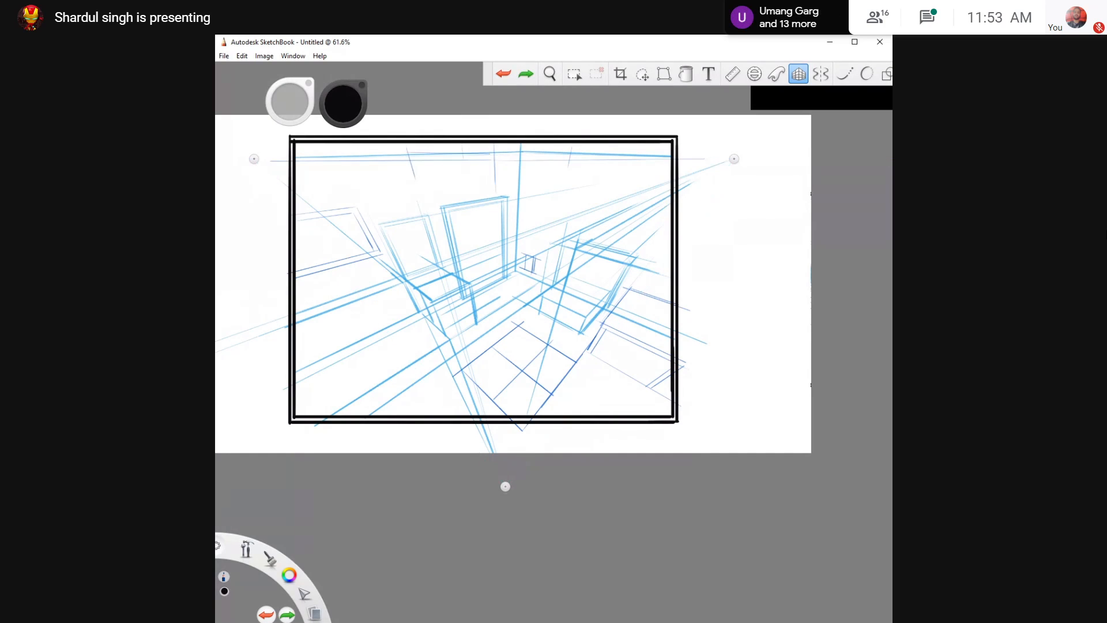
{"action": "key", "text": "ctrl+y"}
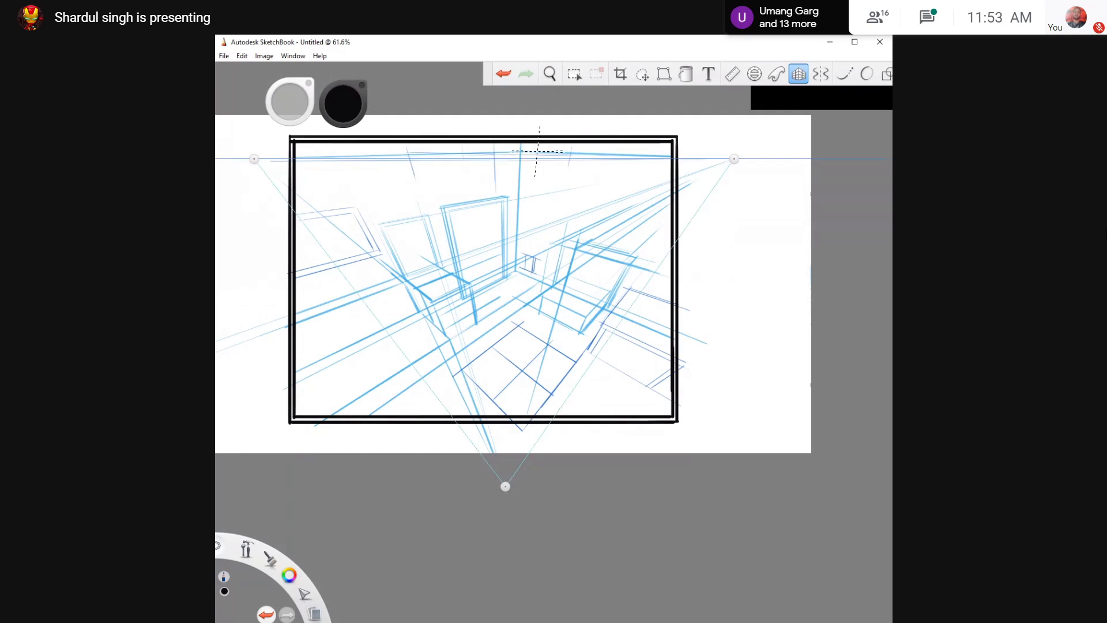
{"action": "key", "text": "ctrl+z"}
{"action": "key", "text": "ctrl+y"}
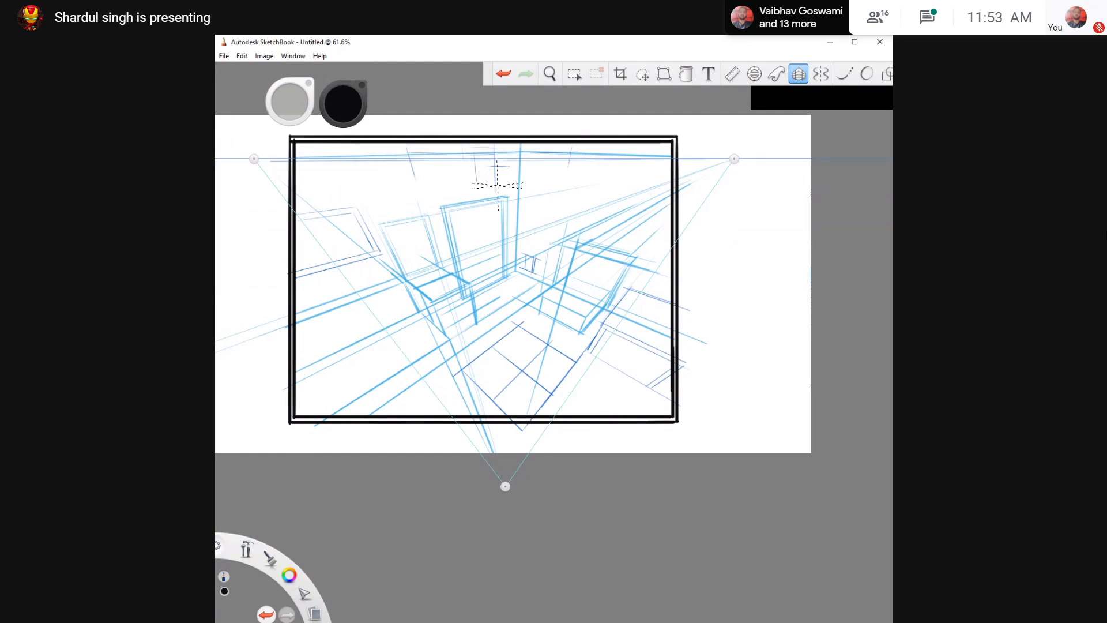
{"action": "key", "text": "ctrl+z"}
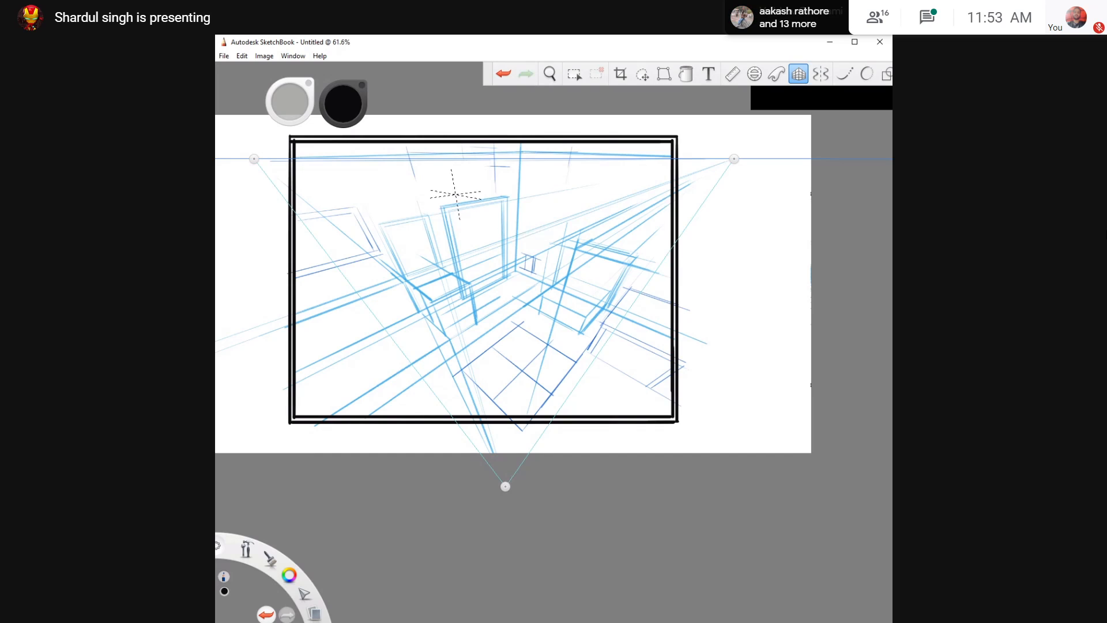
{"action": "key", "text": "ctrl+y"}
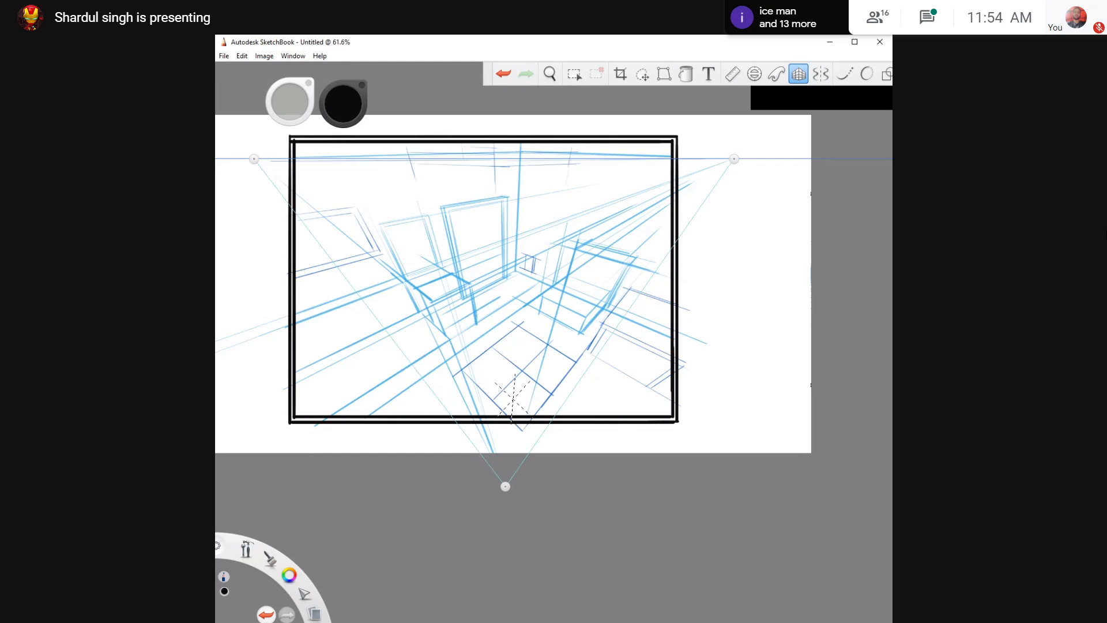
Toggle the sketch layers' visibility to view the bare frame, the light-blue room sketch alone and the complete drawing
{"action": "key", "text": "space"}
{"action": "left_click_drag", "start_coordinate": [499, 299], "coordinate": [611, 333]}
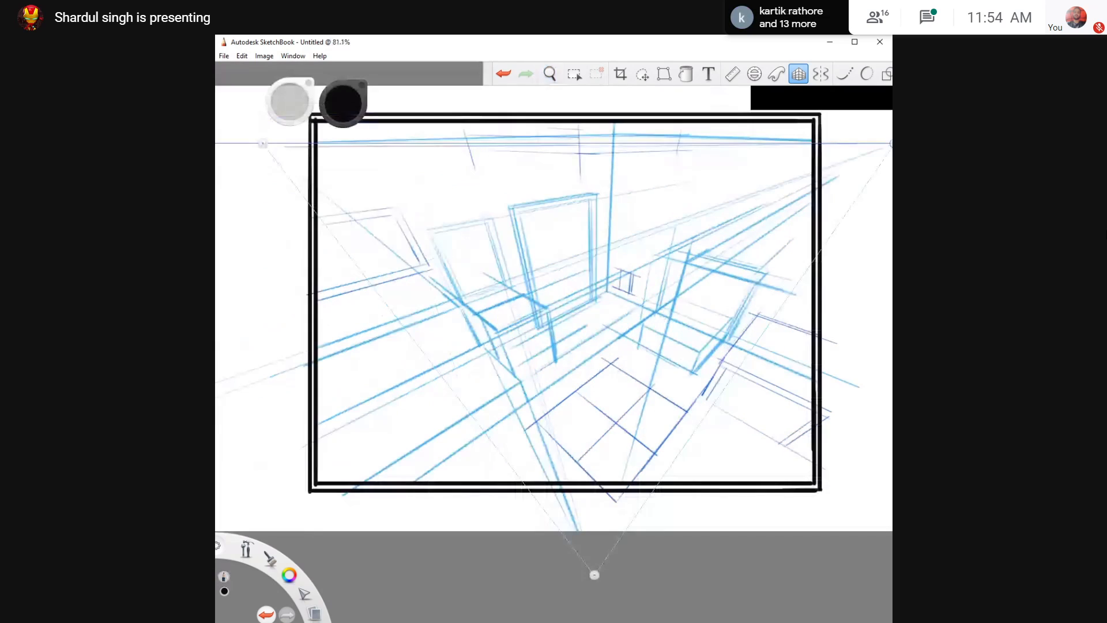
{"action": "key", "text": "alt+Tab"}
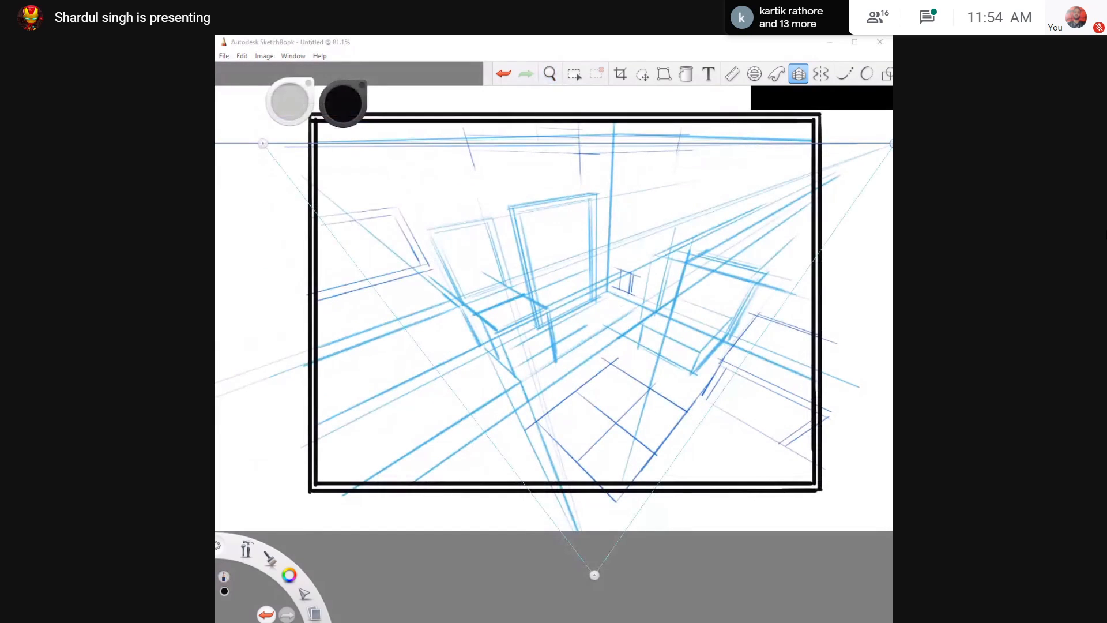
{"action": "key", "text": "Delete"}
{"action": "key", "text": "Delete"}
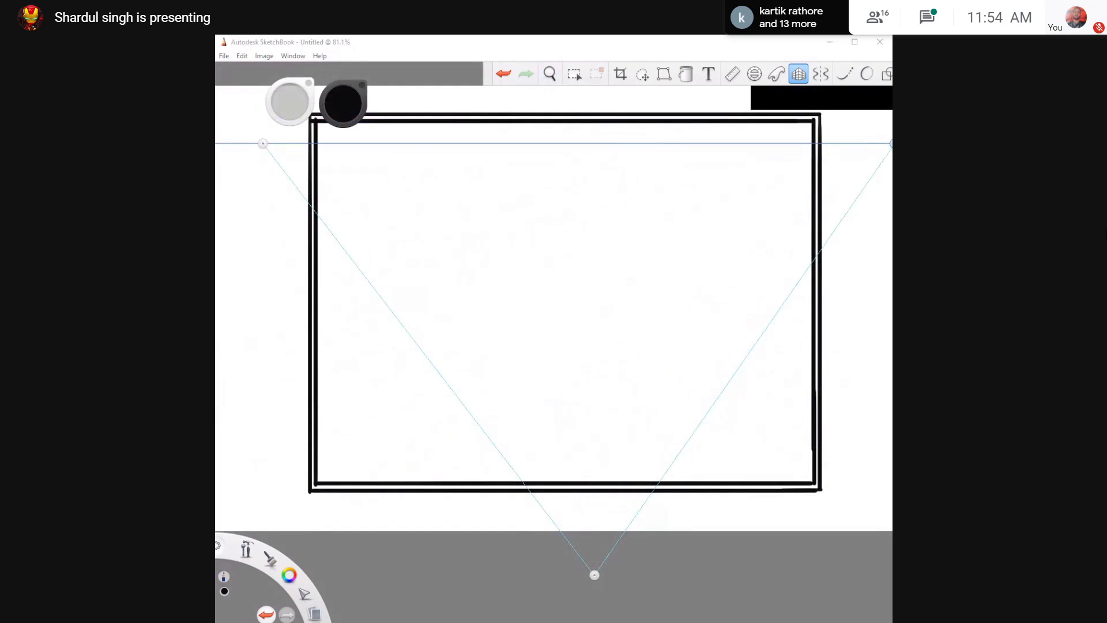
{"action": "key", "text": "ctrl+z"}
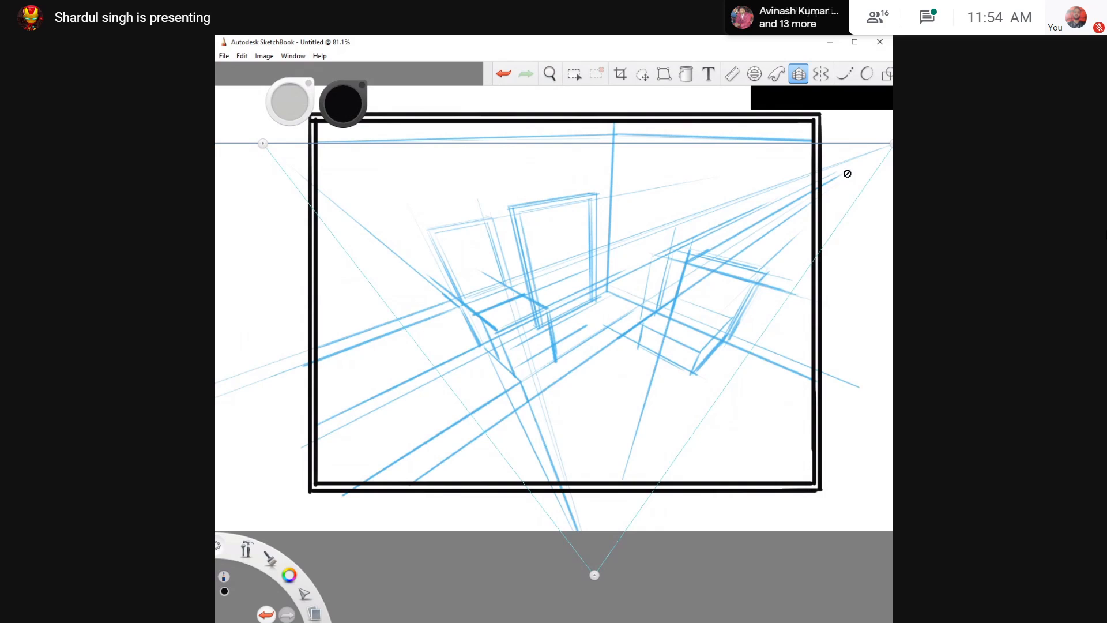
{"action": "key", "text": "ctrl+z"}
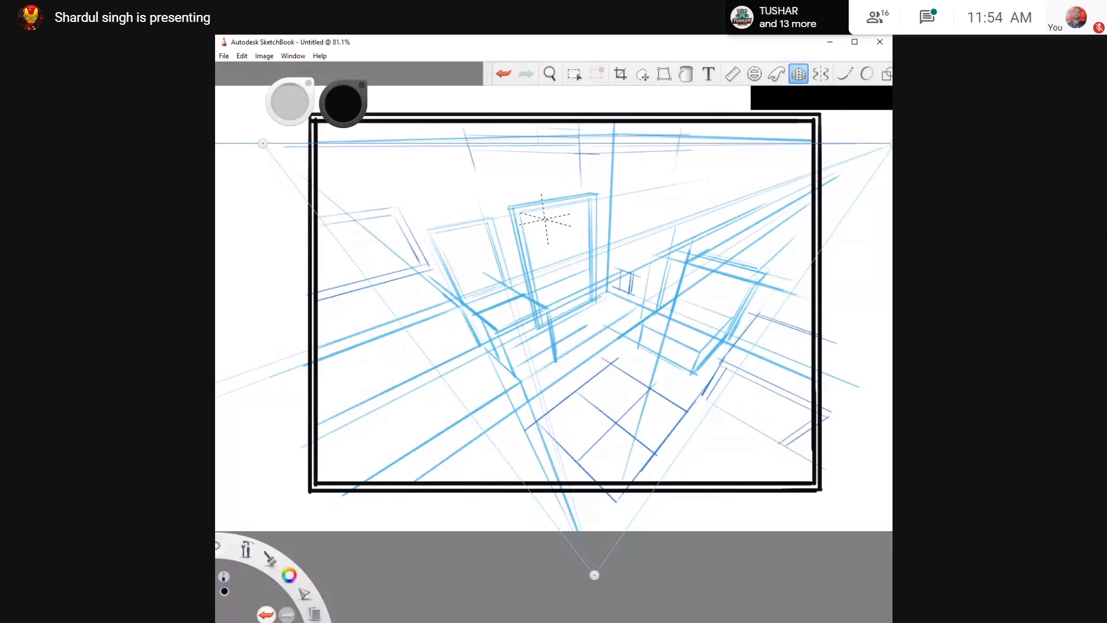
Extend the door's side edges down toward the lower vanishing point with dark blue lines, and fade the blue sketch layers
{"action": "left_click_drag", "start_coordinate": [592, 260], "coordinate": [594, 530]}
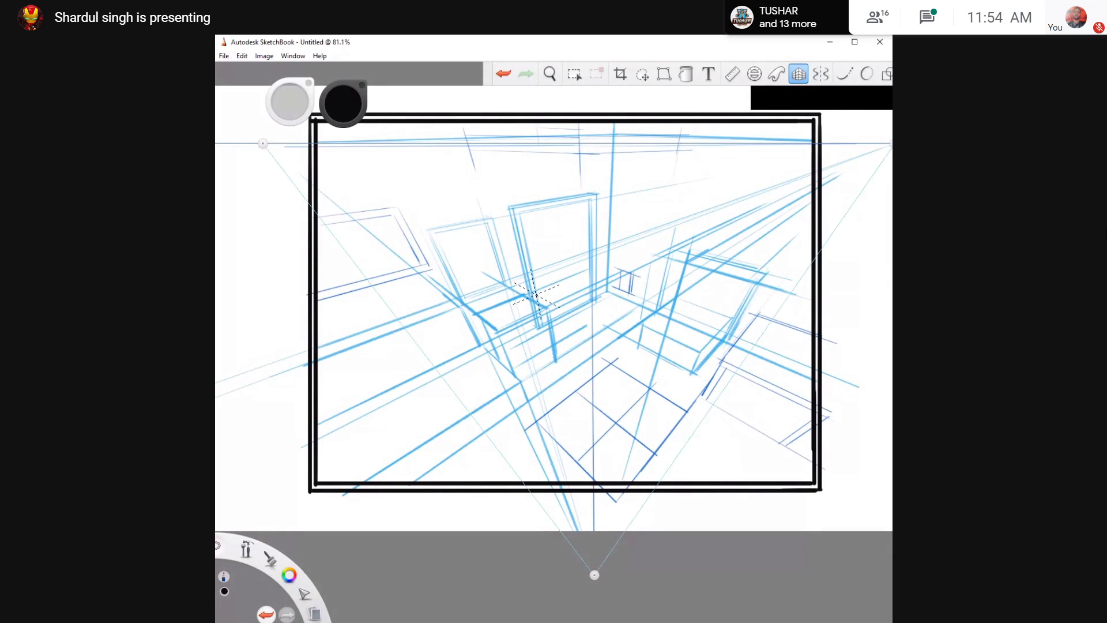
{"action": "left_click_drag", "start_coordinate": [537, 300], "coordinate": [585, 531]}
{"action": "left_click_drag", "start_coordinate": [531, 320], "coordinate": [583, 529]}
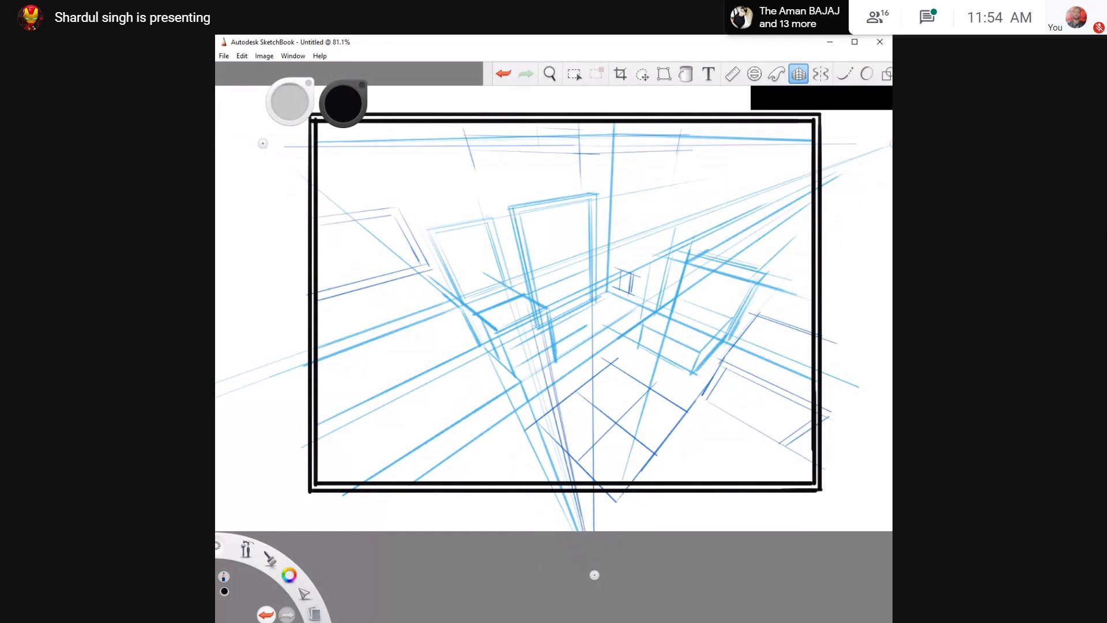
{"action": "left_click_drag", "start_coordinate": [595, 301], "coordinate": [595, 531]}
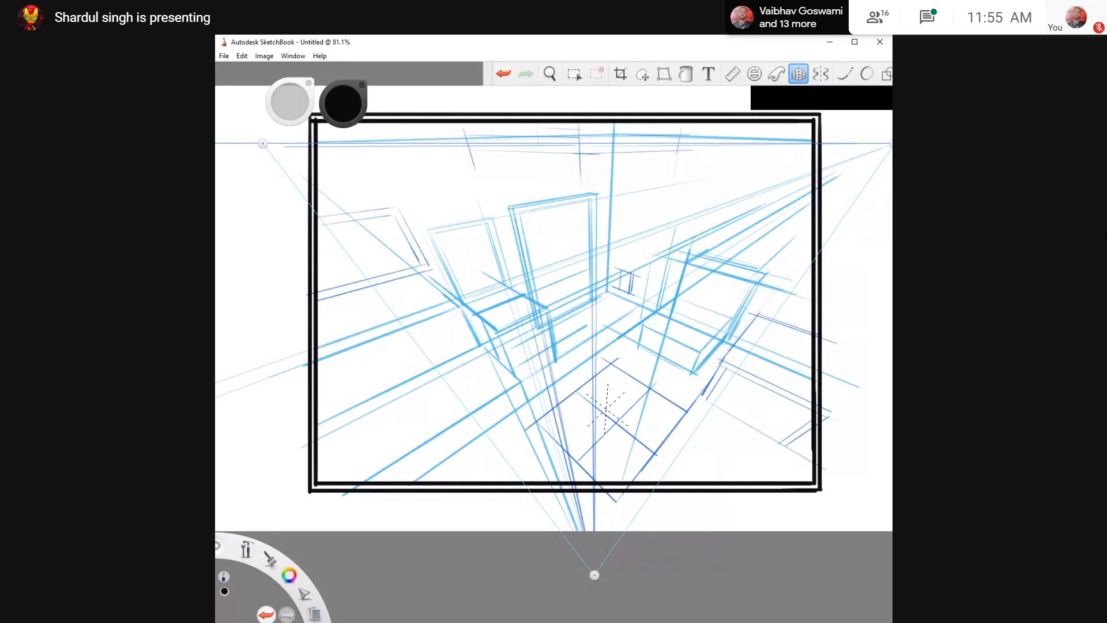
{"action": "key", "text": "alt+Tab"}
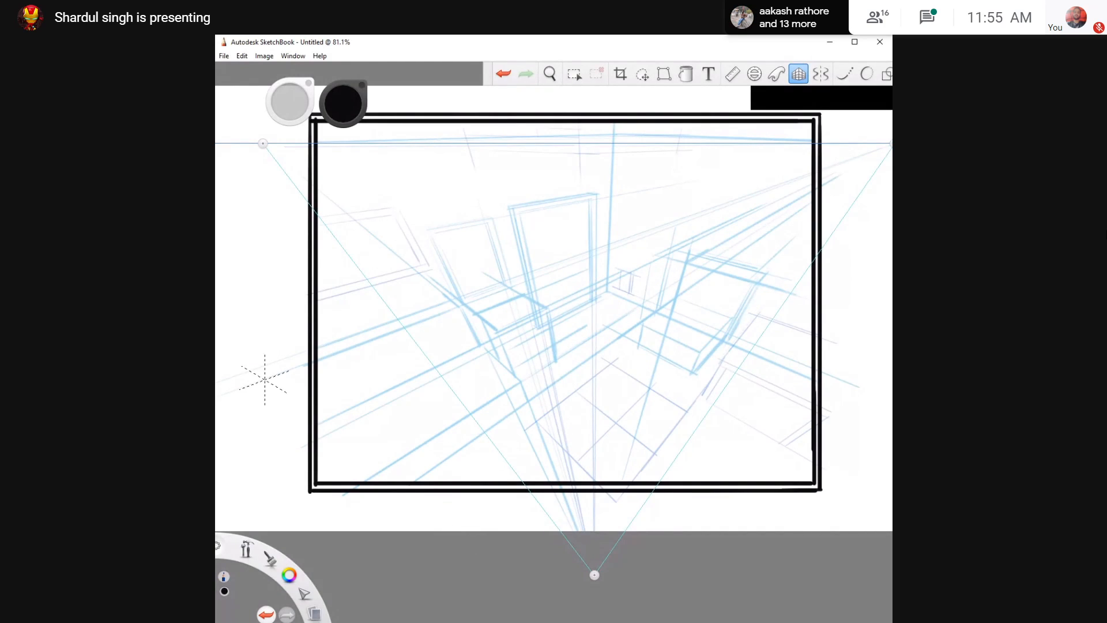
Ink the room's vertical corner edge in black, from the ceiling line down to the floor corner
{"action": "left_click_drag", "start_coordinate": [341, 107], "coordinate": [337, 137]}
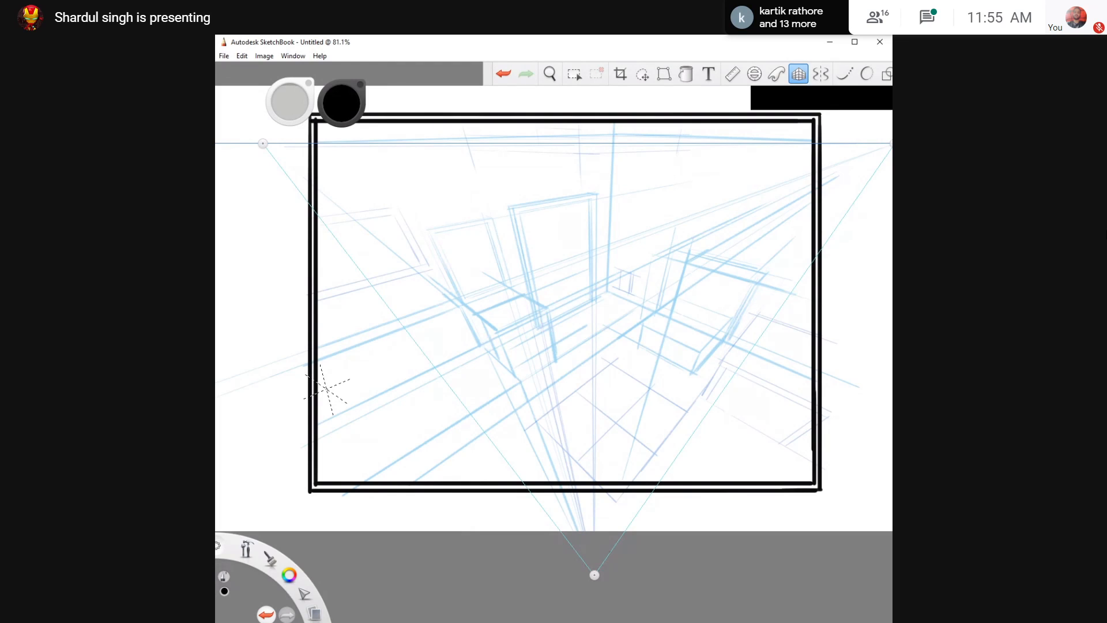
{"action": "key", "text": "space"}
{"action": "left_click_drag", "start_coordinate": [554, 297], "coordinate": [649, 328]}
{"action": "scroll", "coordinate": [649, 328], "scroll_direction": "up", "scroll_amount": 6}
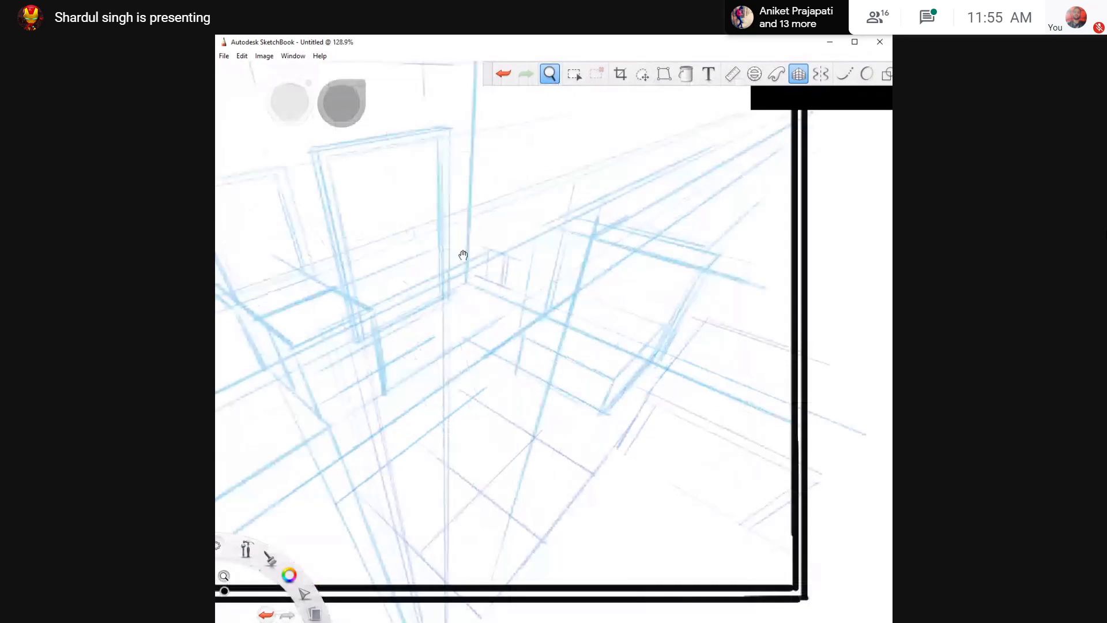
{"action": "mouse_move", "coordinate": [463, 255]}
{"action": "left_mouse_down"}
{"action": "mouse_move", "coordinate": [594, 346]}
{"action": "mouse_move", "coordinate": [615, 347]}
{"action": "mouse_move", "coordinate": [598, 349]}
{"action": "left_mouse_up"}
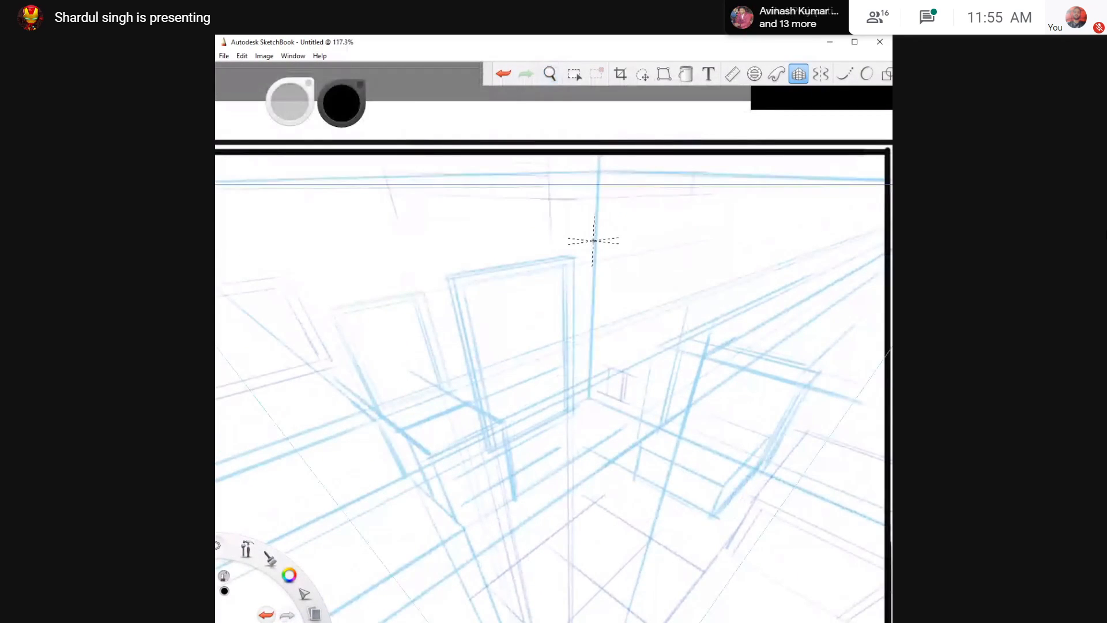
{"action": "left_click_drag", "start_coordinate": [599, 172], "coordinate": [590, 384]}
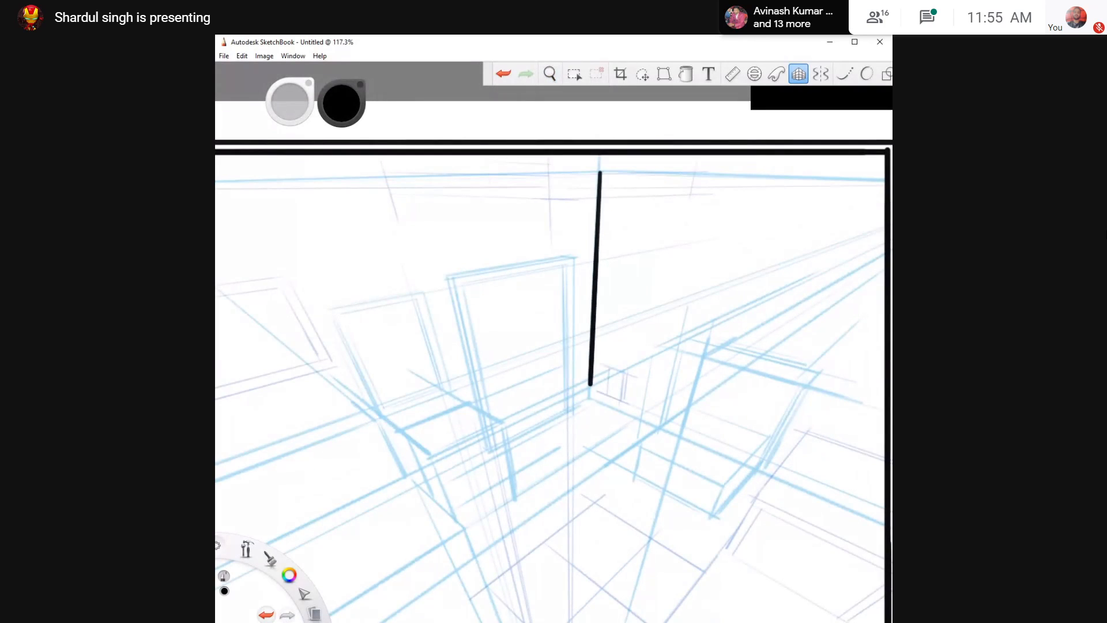
{"action": "key", "text": "ctrl+z"}
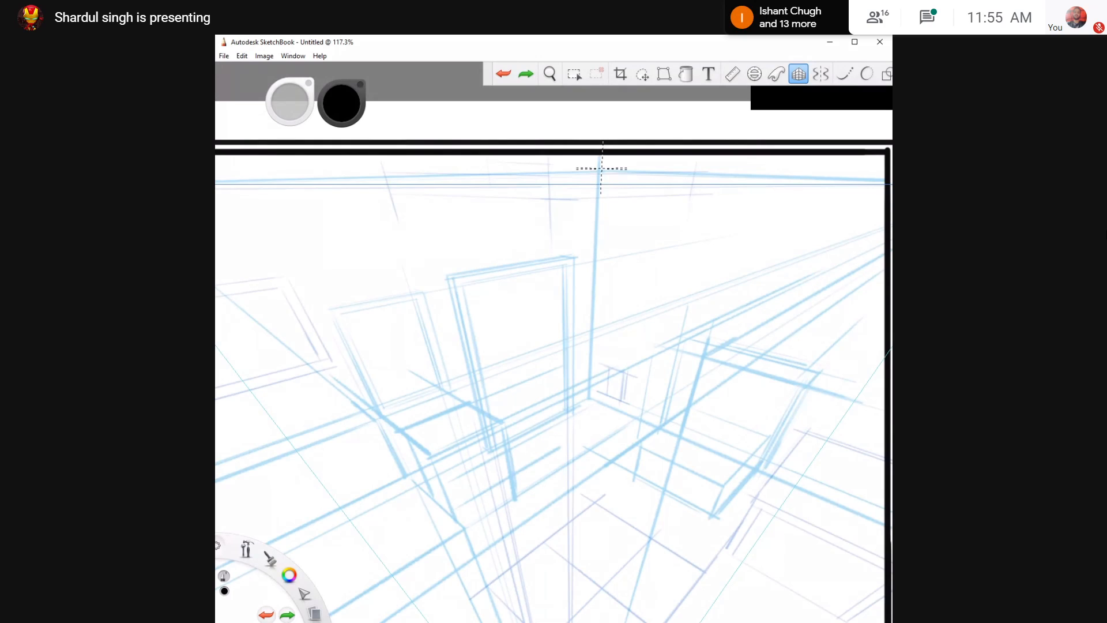
{"action": "key", "text": "space"}
{"action": "left_click_drag", "start_coordinate": [619, 242], "coordinate": [617, 240]}
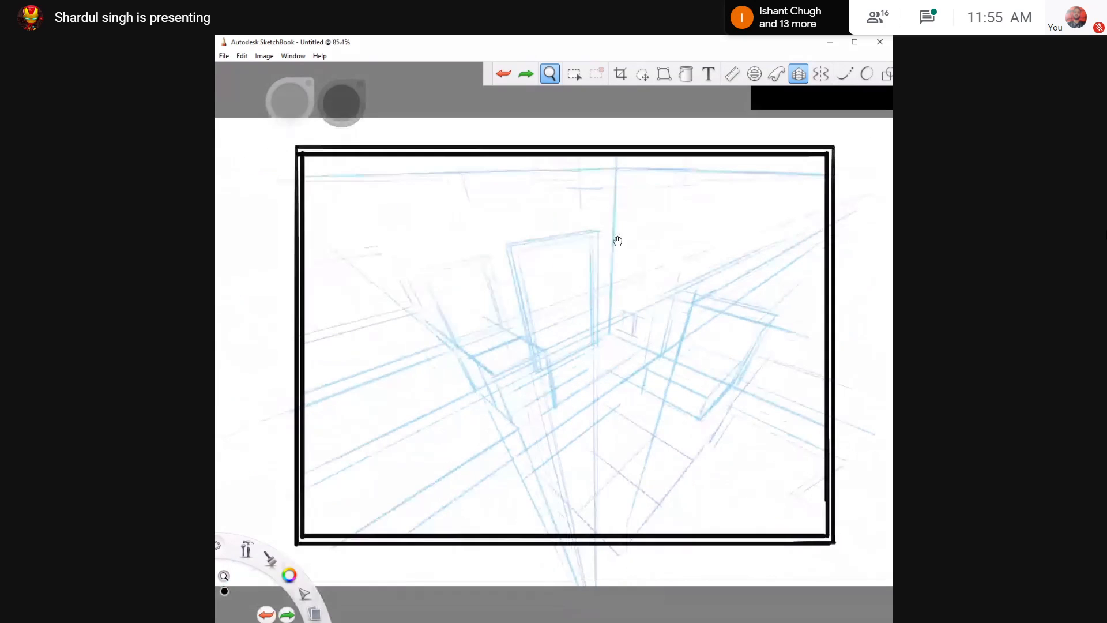
{"action": "mouse_move", "coordinate": [614, 169]}
{"action": "left_mouse_down"}
{"action": "mouse_move", "coordinate": [608, 327]}
{"action": "mouse_move", "coordinate": [616, 175]}
{"action": "left_mouse_up"}
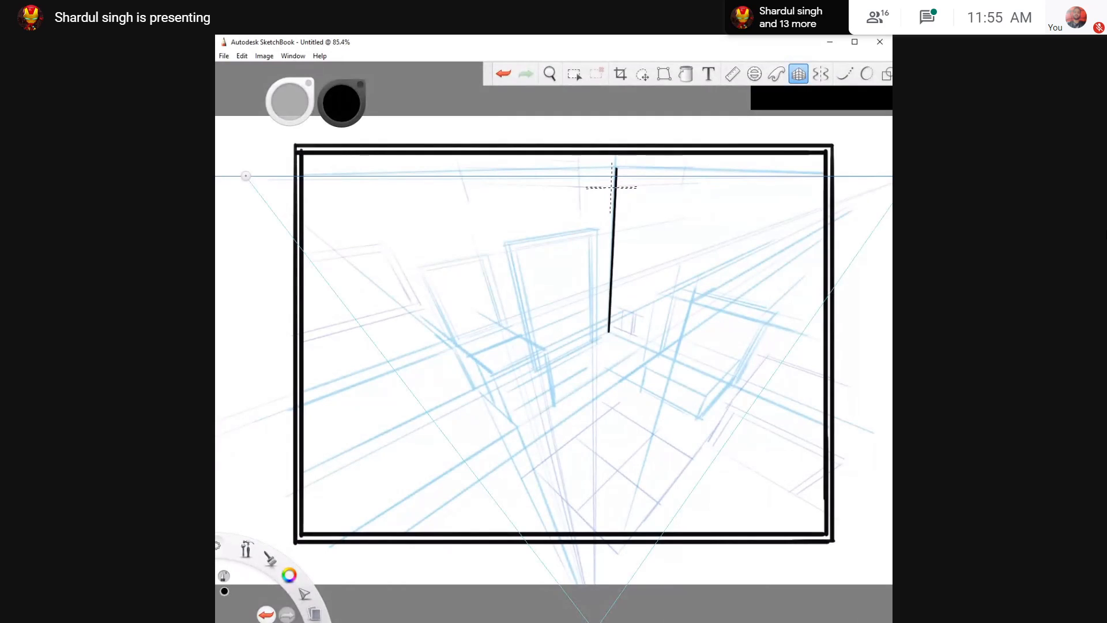
Ink the ceiling edges of both walls in black, from the top of the corner edge out to each side of the frame
{"action": "left_click_drag", "start_coordinate": [615, 168], "coordinate": [825, 174]}
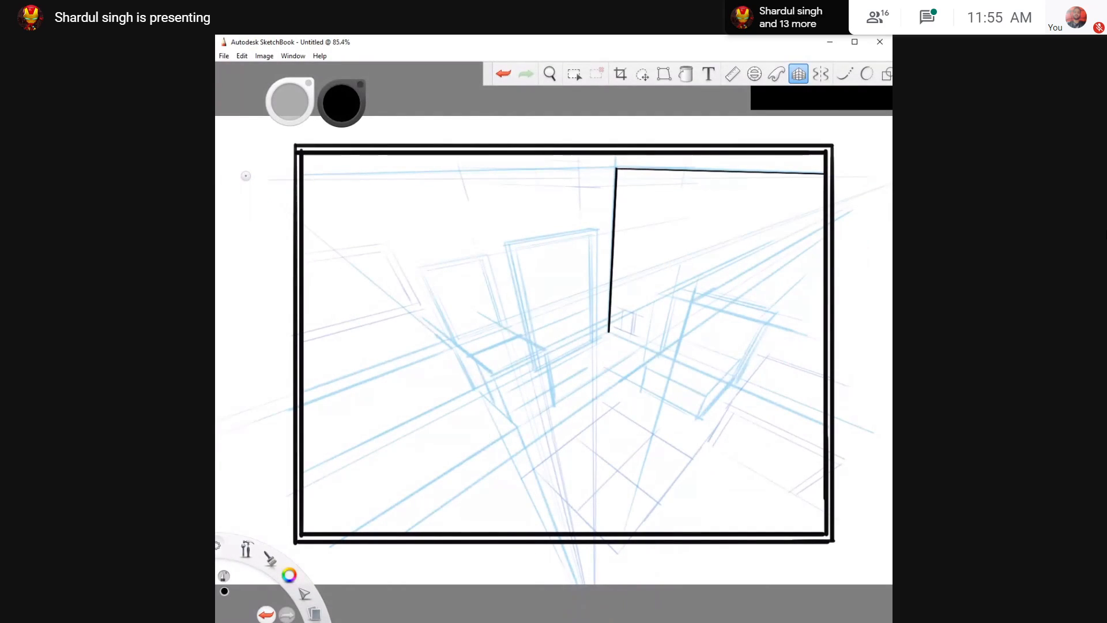
{"action": "left_click_drag", "start_coordinate": [616, 168], "coordinate": [733, 168]}
{"action": "key", "text": "ctrl+z"}
{"action": "left_click_drag", "start_coordinate": [616, 168], "coordinate": [824, 174]}
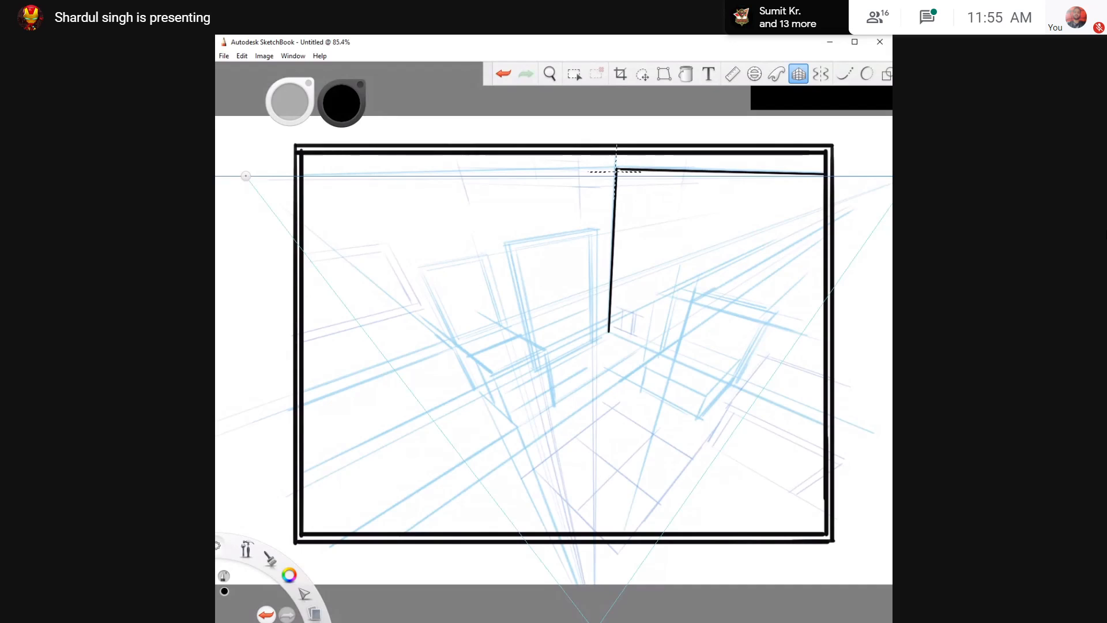
{"action": "left_click_drag", "start_coordinate": [614, 169], "coordinate": [304, 174]}
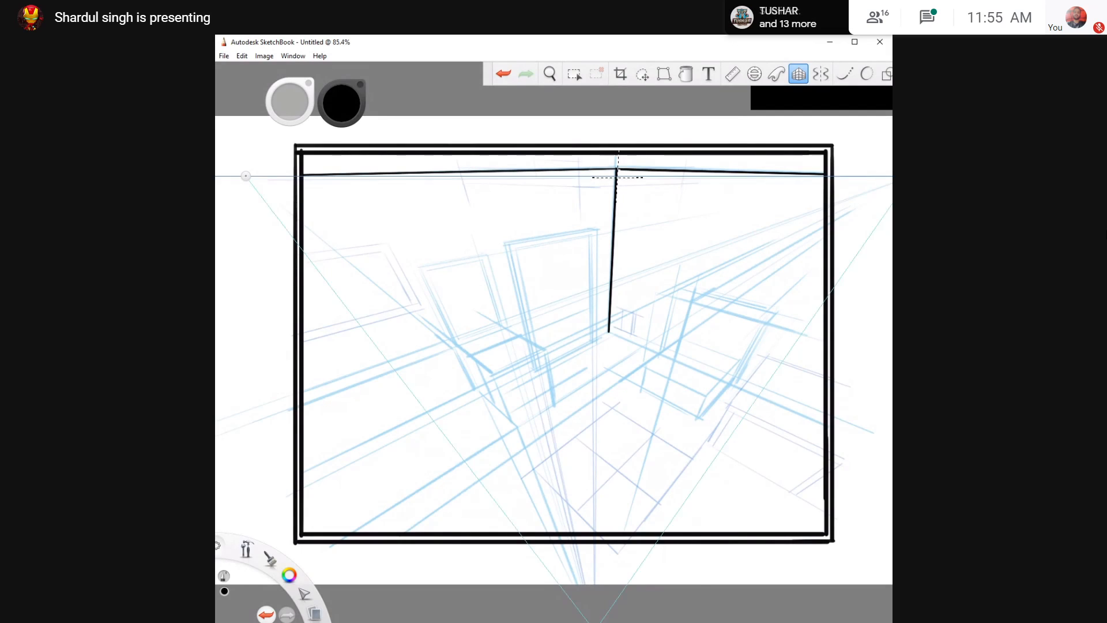
{"action": "key", "text": "ctrl+z"}
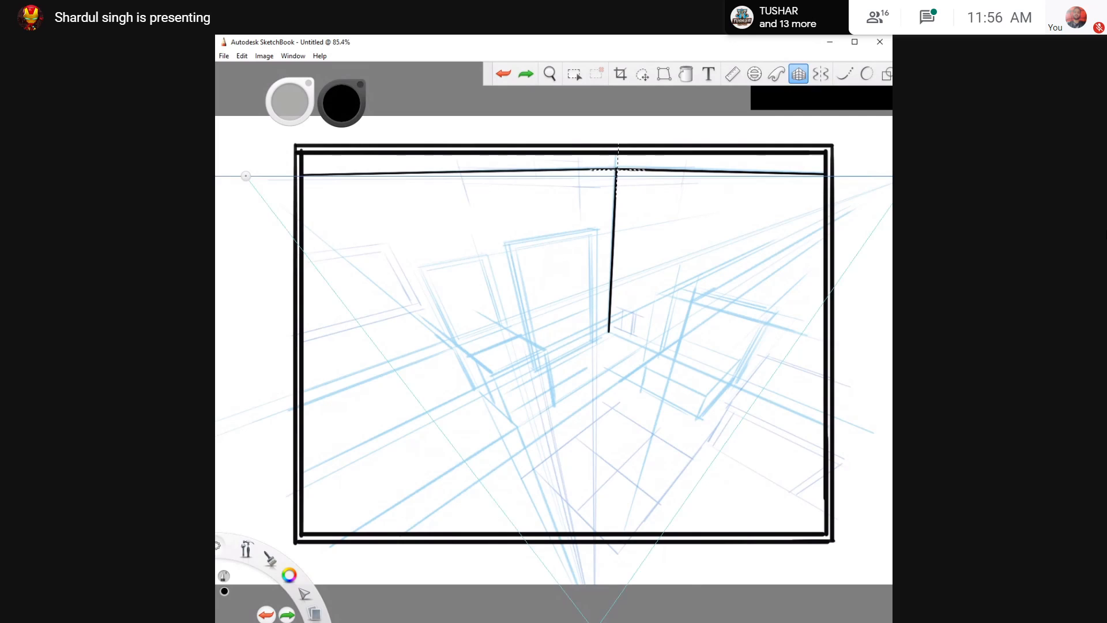
{"action": "key", "text": "ctrl+y"}
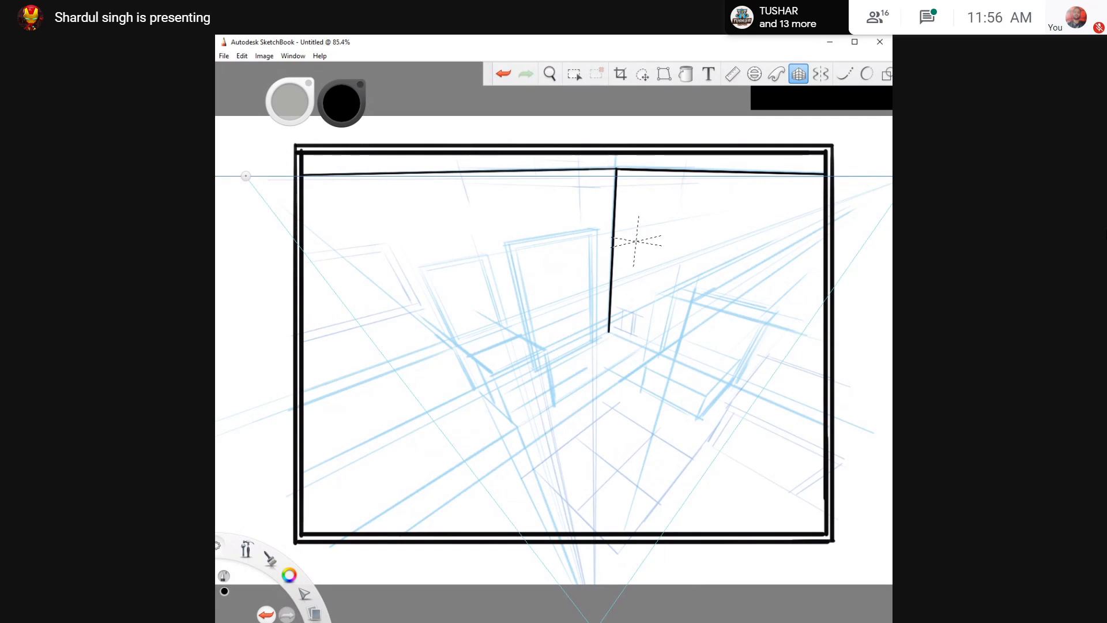
Ink short floor edges on both sides of the corner's foot and extend the vertical corner edge up to the frame
{"action": "left_click_drag", "start_coordinate": [608, 333], "coordinate": [632, 343]}
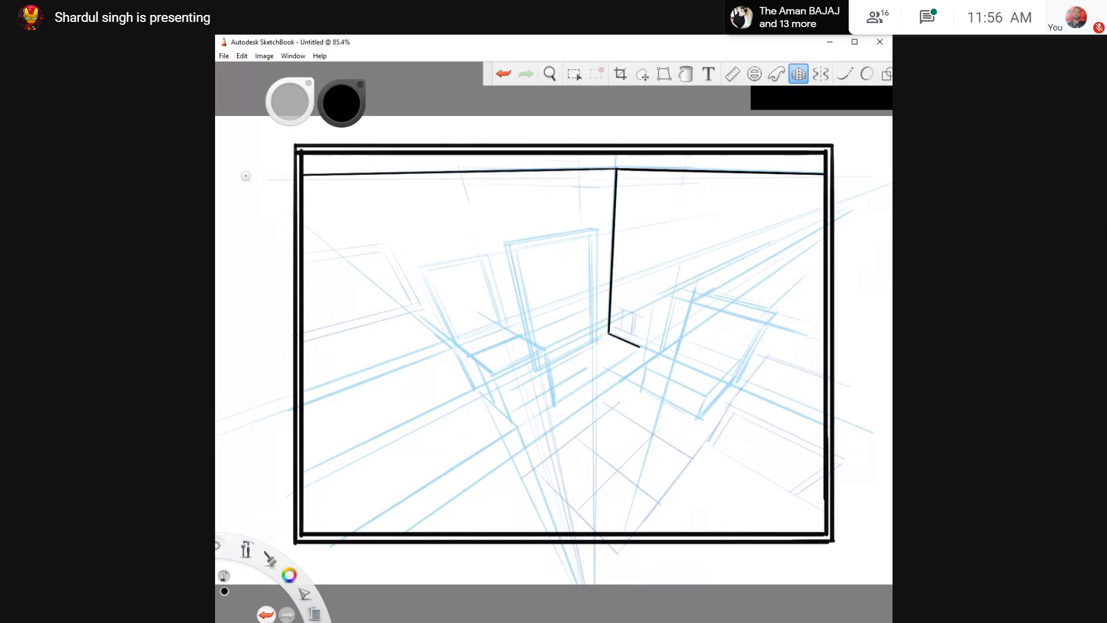
{"action": "key", "text": "ctrl+z"}
{"action": "left_click_drag", "start_coordinate": [609, 333], "coordinate": [597, 338]}
{"action": "key", "text": "ctrl+z"}
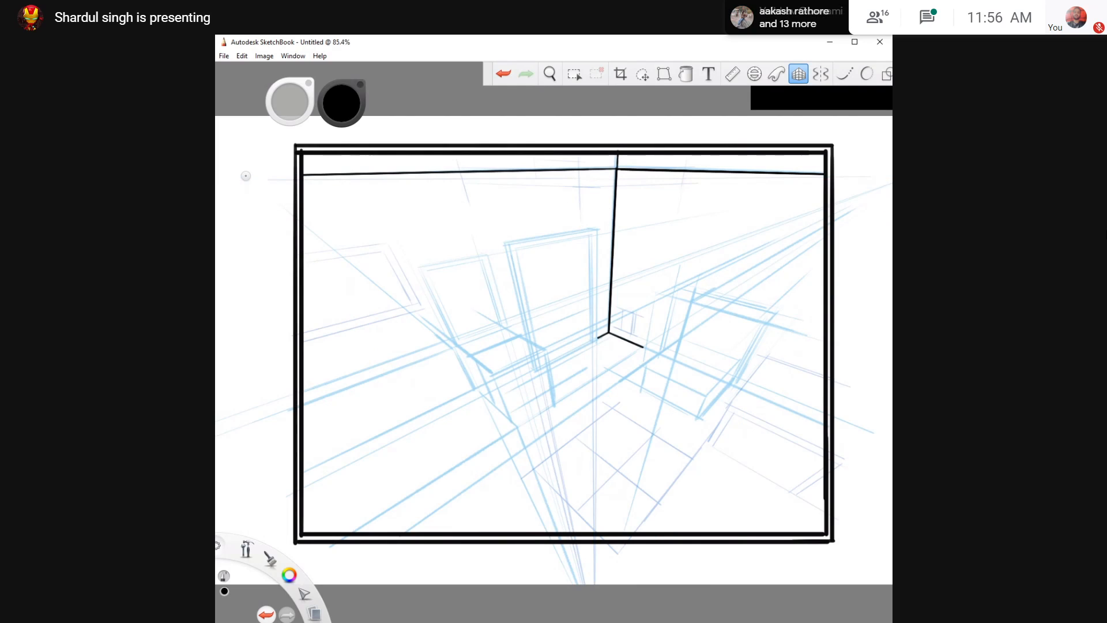
{"action": "key", "text": "ctrl+z"}
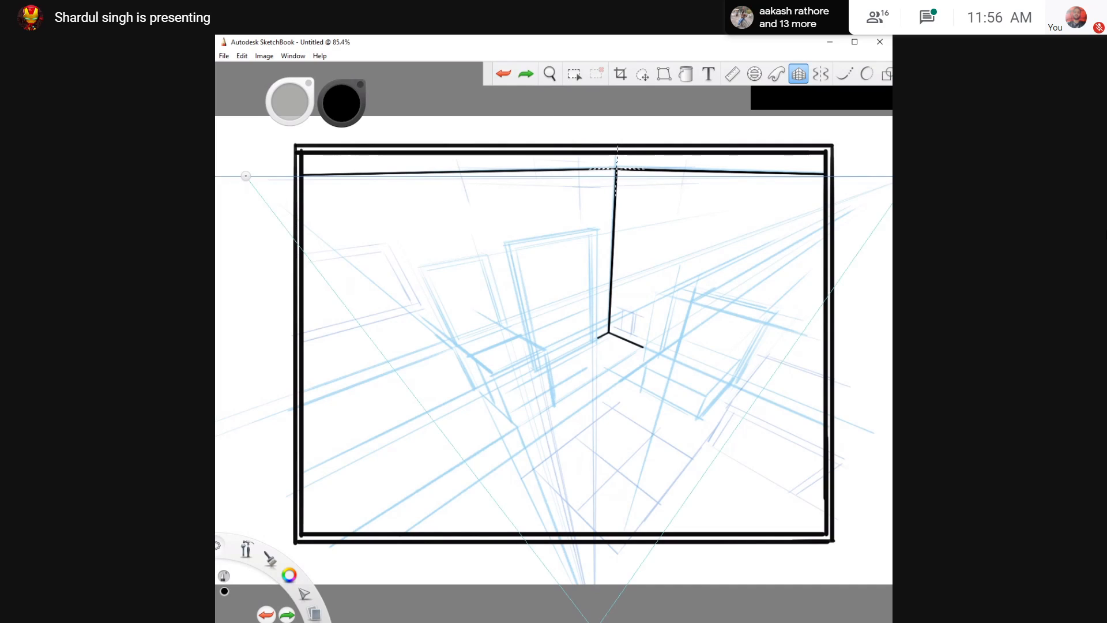
{"action": "left_click_drag", "start_coordinate": [616, 168], "coordinate": [617, 154]}
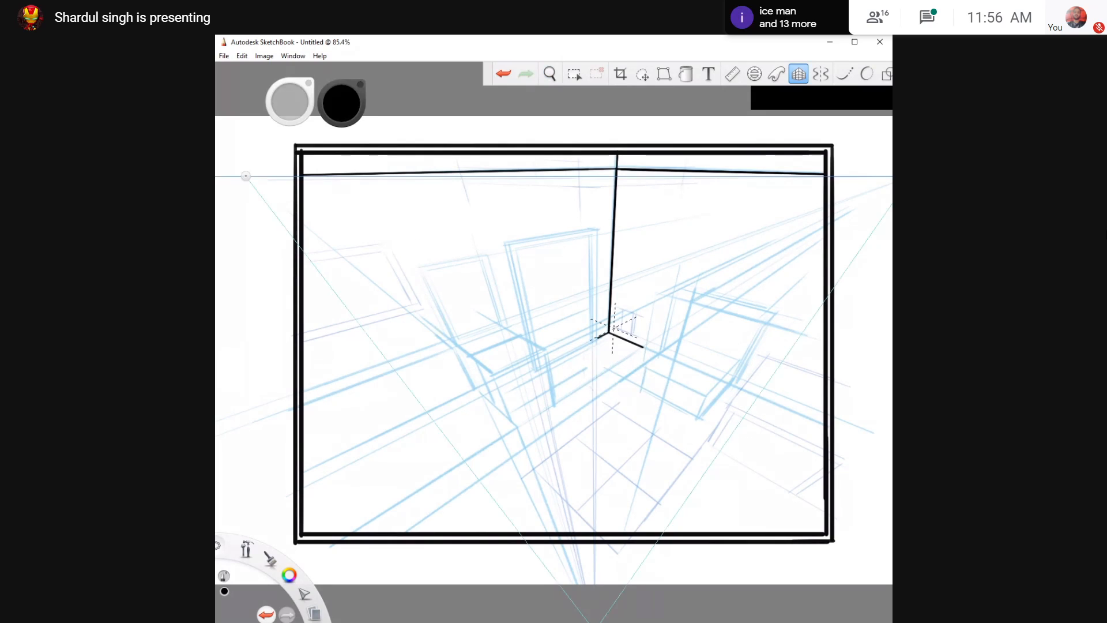
Ink a second short line just above each floor edge to form the skirting beside the corner
{"action": "left_click_drag", "start_coordinate": [609, 326], "coordinate": [644, 341]}
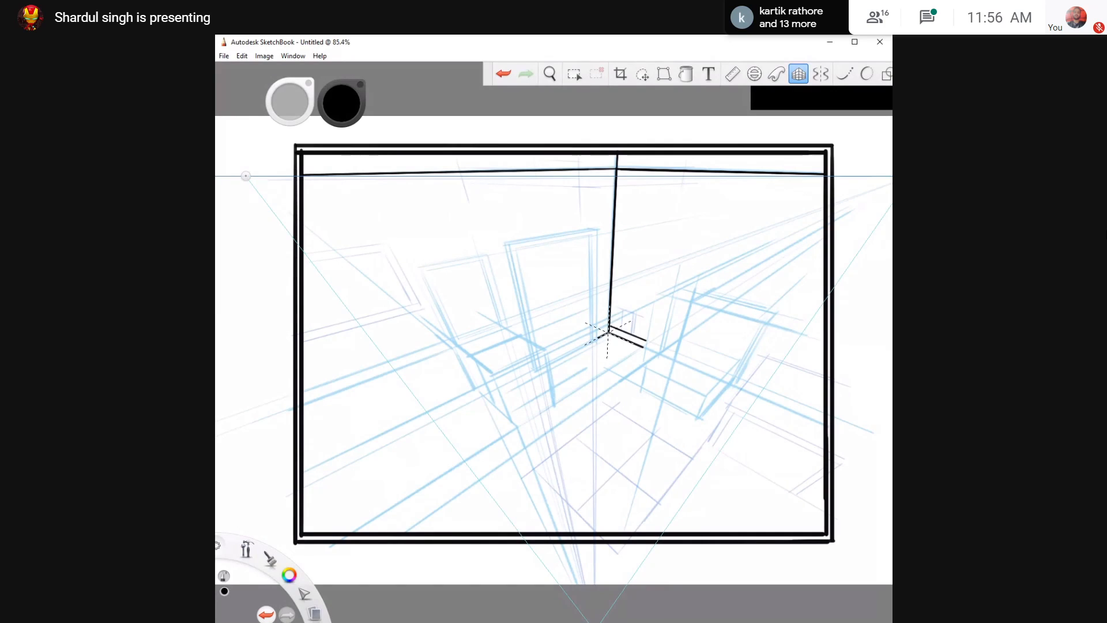
{"action": "key", "text": "ctrl+z"}
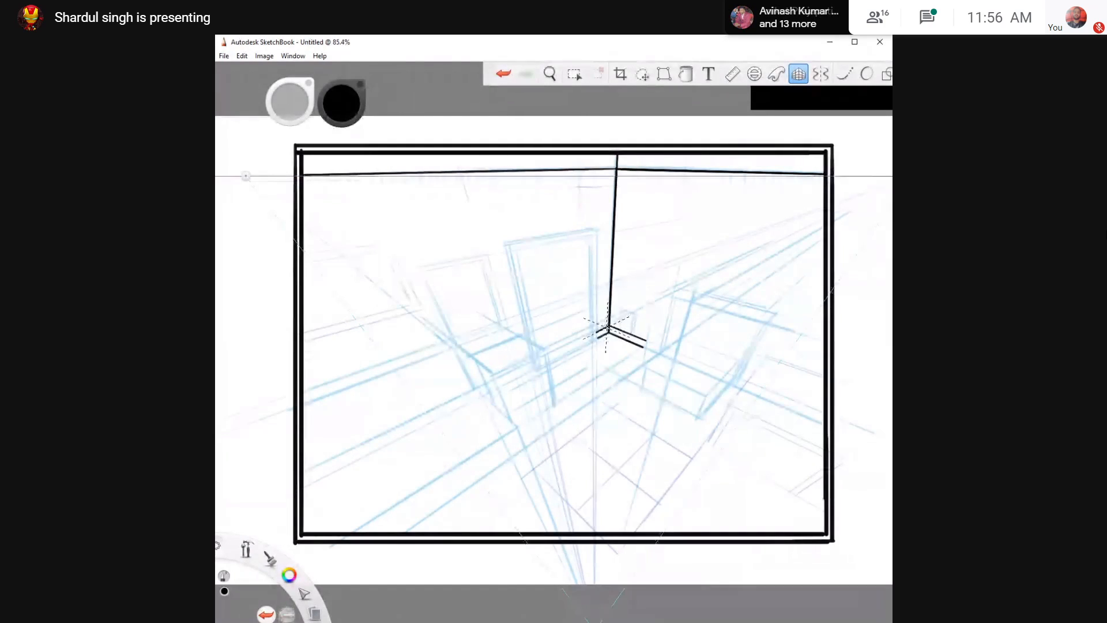
{"action": "mouse_move", "coordinate": [609, 326]}
{"action": "left_mouse_down"}
{"action": "mouse_move", "coordinate": [620, 331]}
{"action": "mouse_move", "coordinate": [564, 336]}
{"action": "mouse_move", "coordinate": [561, 303]}
{"action": "mouse_move", "coordinate": [568, 312]}
{"action": "left_mouse_up"}
Ink the door frame's outer outline in black with its top, right and left edges, ending the left edge at the furniture box
{"action": "key", "text": "space"}
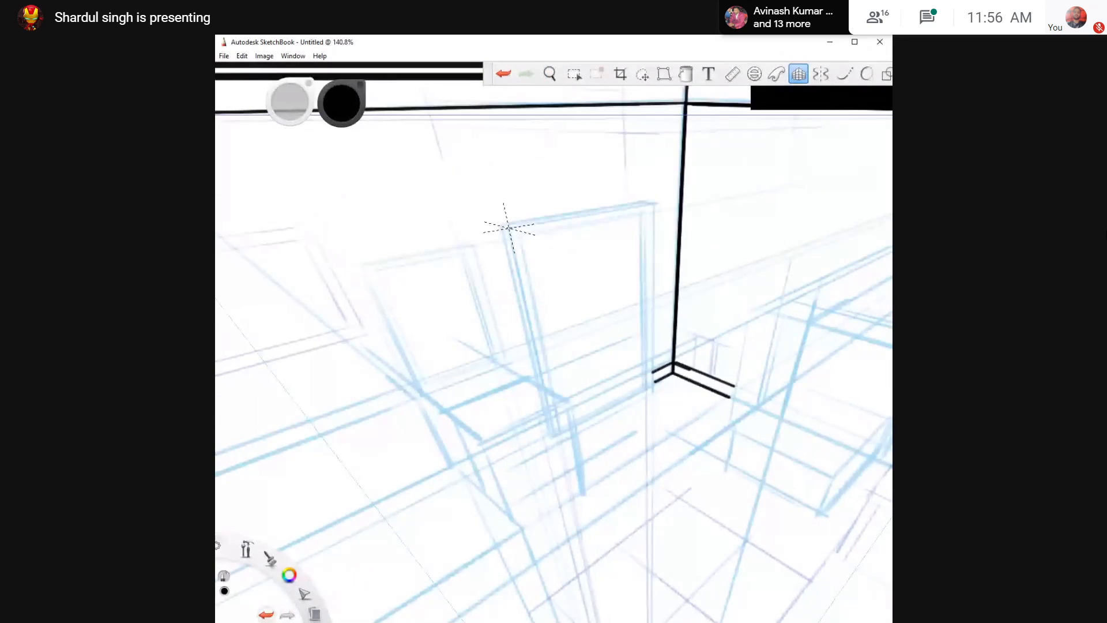
{"action": "mouse_move", "coordinate": [509, 228]}
{"action": "left_mouse_down"}
{"action": "mouse_move", "coordinate": [654, 203]}
{"action": "mouse_move", "coordinate": [653, 384]}
{"action": "left_mouse_up"}
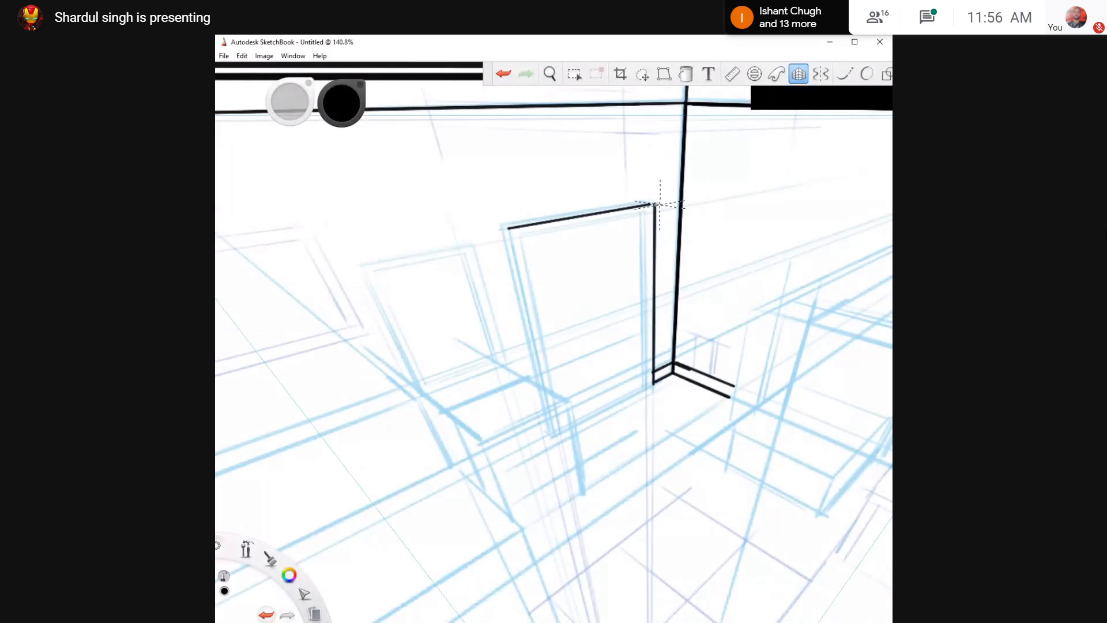
{"action": "left_click_drag", "start_coordinate": [656, 203], "coordinate": [571, 218]}
{"action": "key", "text": "ctrl+z"}
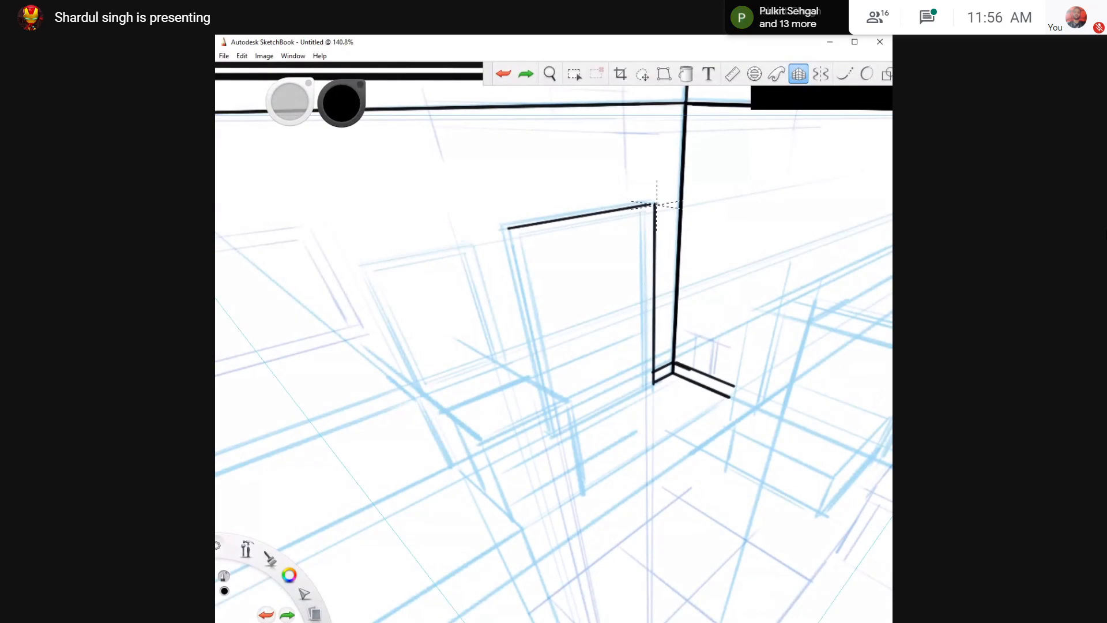
{"action": "left_click_drag", "start_coordinate": [655, 204], "coordinate": [589, 216]}
{"action": "key", "text": "ctrl+z"}
{"action": "key", "text": "ctrl+z"}
{"action": "left_click_drag", "start_coordinate": [656, 203], "coordinate": [632, 207]}
{"action": "left_click_drag", "start_coordinate": [508, 229], "coordinate": [545, 388]}
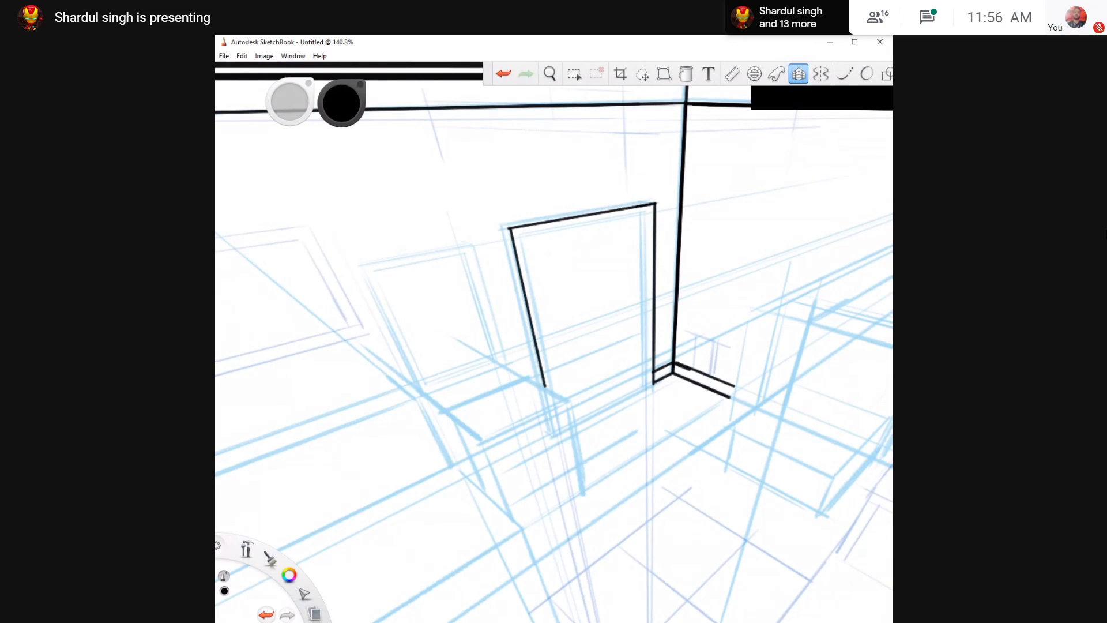
{"action": "key", "text": "ctrl+z"}
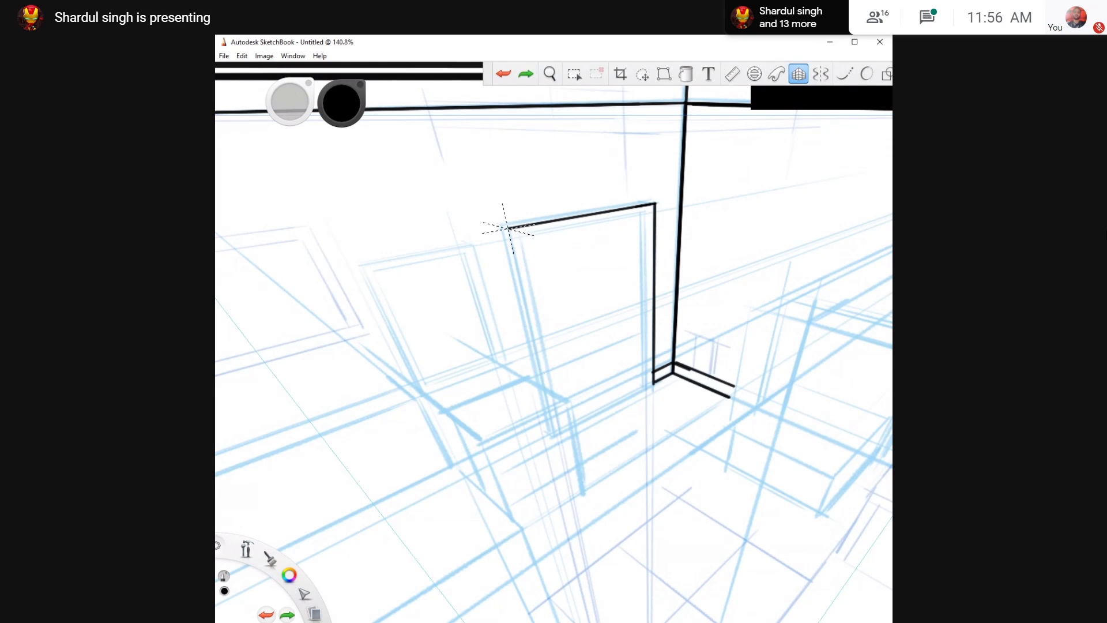
{"action": "left_click_drag", "start_coordinate": [508, 229], "coordinate": [543, 386]}
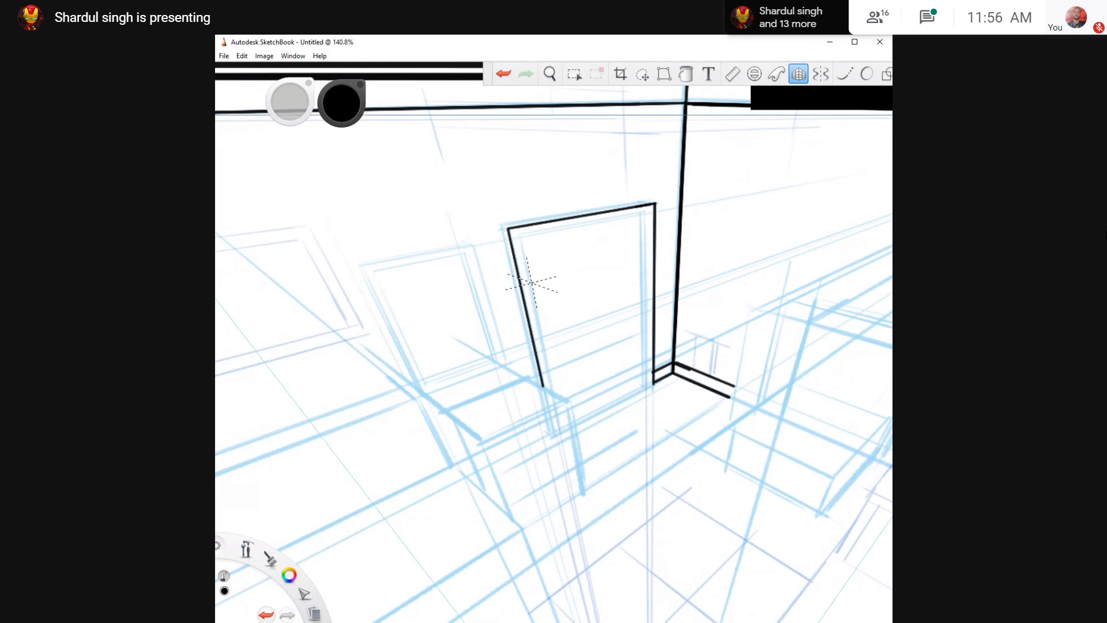
Ink the door frame's inner outline with left, top and right lines parallel to the outer edges
{"action": "left_click_drag", "start_coordinate": [522, 232], "coordinate": [553, 389]}
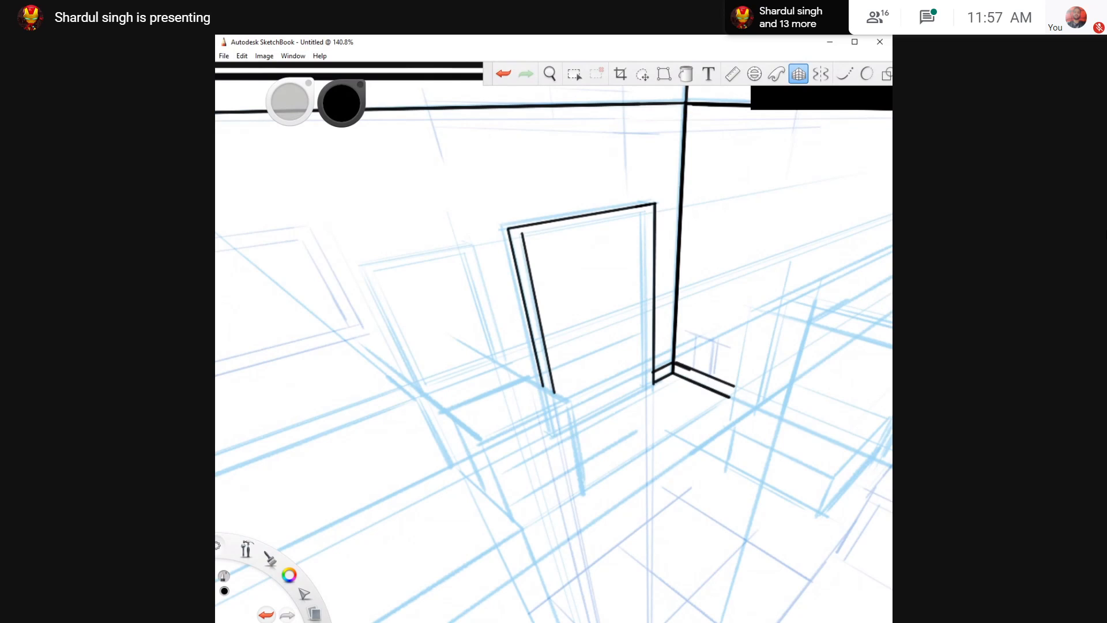
{"action": "key", "text": "ctrl+z"}
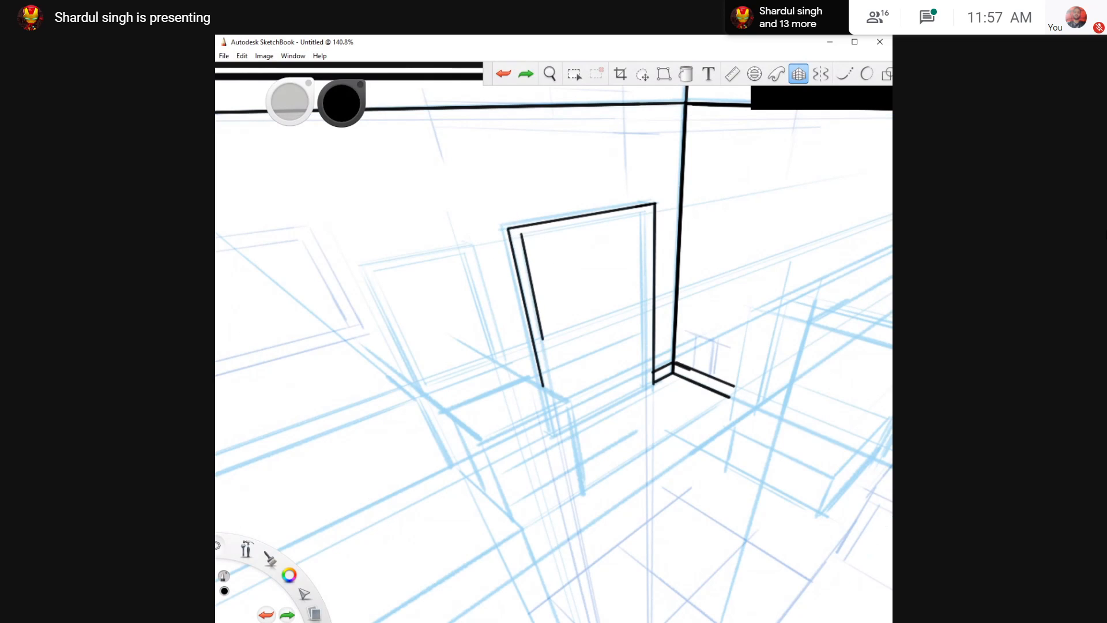
{"action": "key", "text": "ctrl+y"}
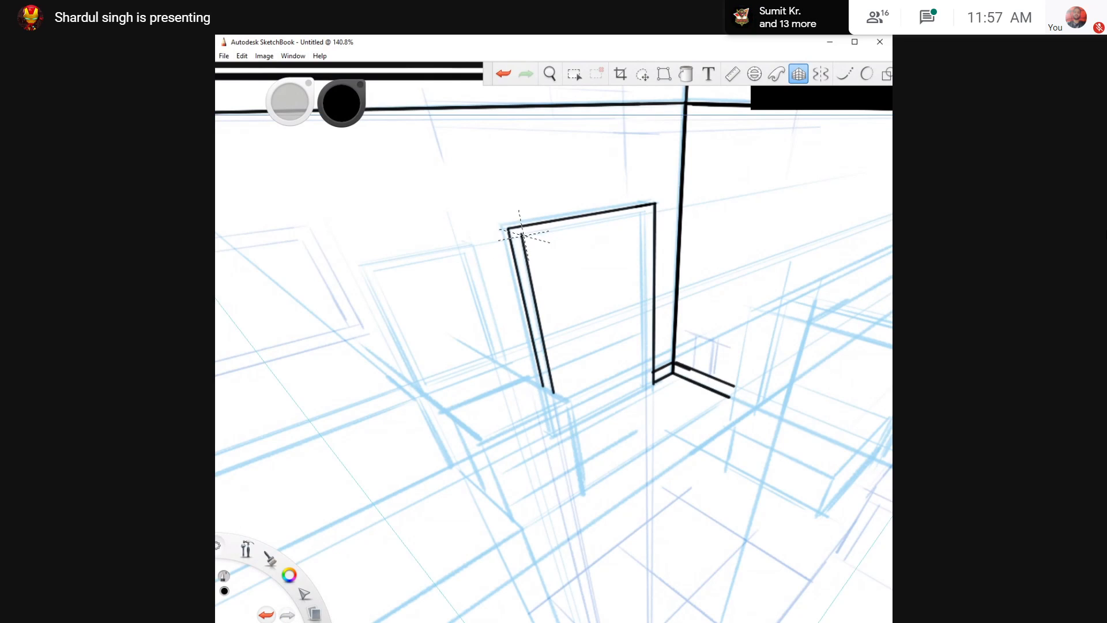
{"action": "mouse_move", "coordinate": [522, 235]}
{"action": "left_mouse_down"}
{"action": "mouse_move", "coordinate": [646, 211]}
{"action": "mouse_move", "coordinate": [647, 384]}
{"action": "left_mouse_up"}
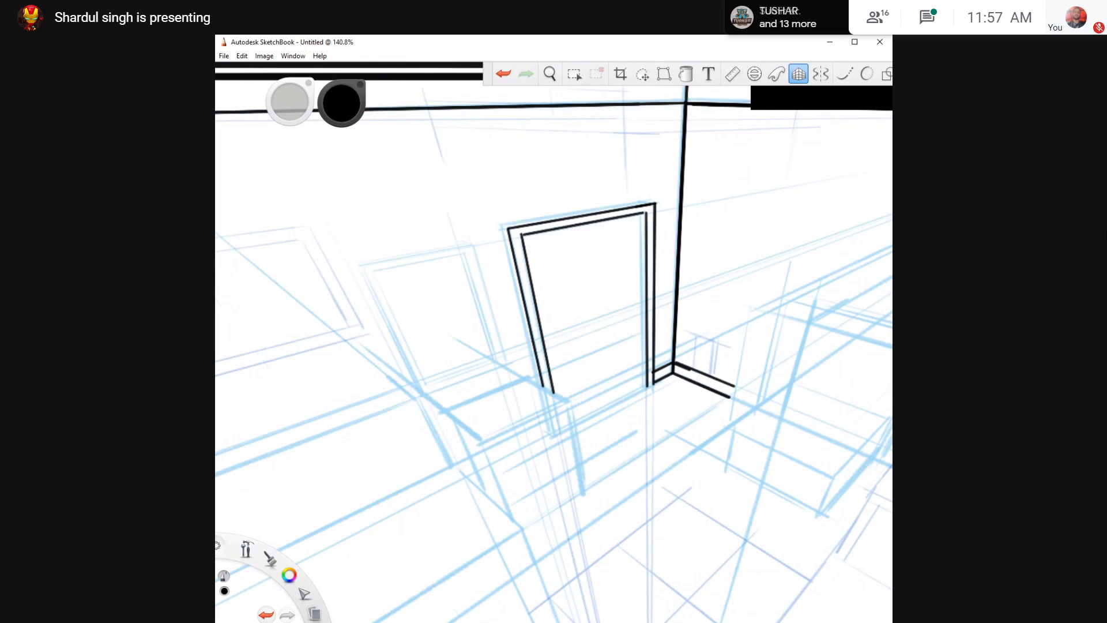
{"action": "key", "text": "ctrl+z"}
{"action": "left_click_drag", "start_coordinate": [644, 214], "coordinate": [646, 383]}
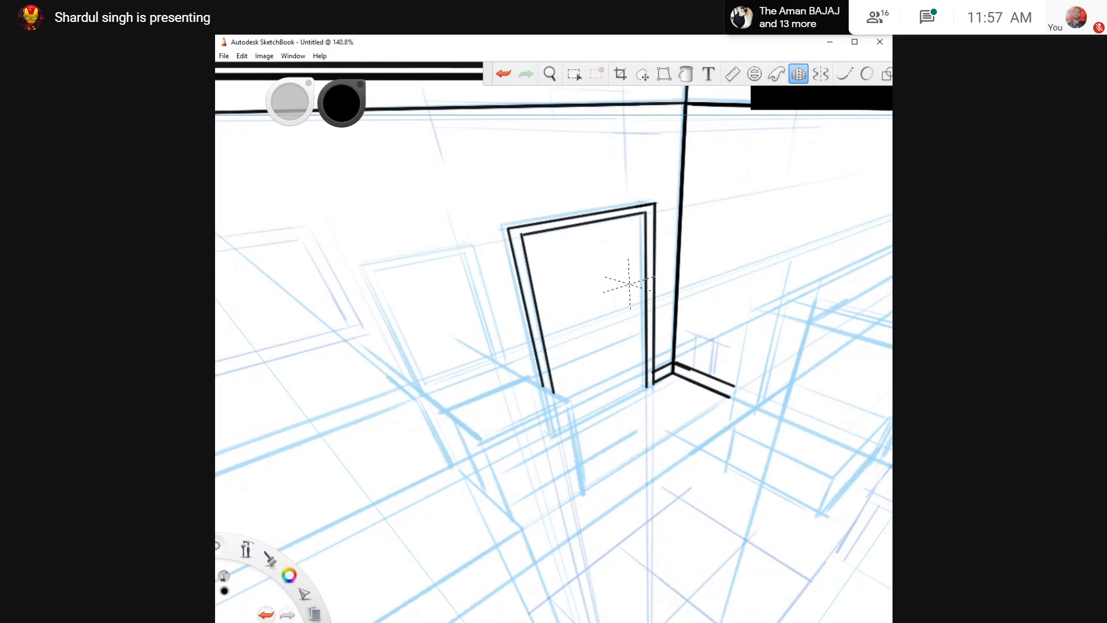
Ink the thickness of the door frame's top with a parallel line above it and short edges closing both ends
{"action": "key", "text": "space"}
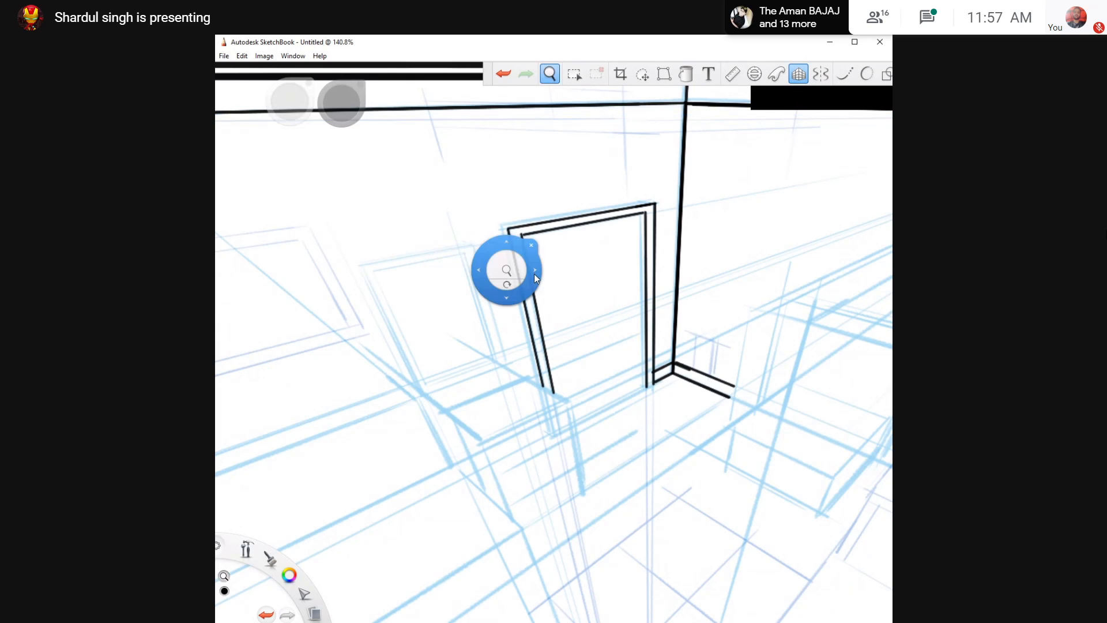
{"action": "mouse_move", "coordinate": [508, 274]}
{"action": "left_mouse_down"}
{"action": "mouse_move", "coordinate": [529, 243]}
{"action": "mouse_move", "coordinate": [512, 235]}
{"action": "mouse_move", "coordinate": [730, 205]}
{"action": "left_mouse_up"}
{"action": "key", "text": "ctrl+z"}
{"action": "key", "text": "ctrl+z"}
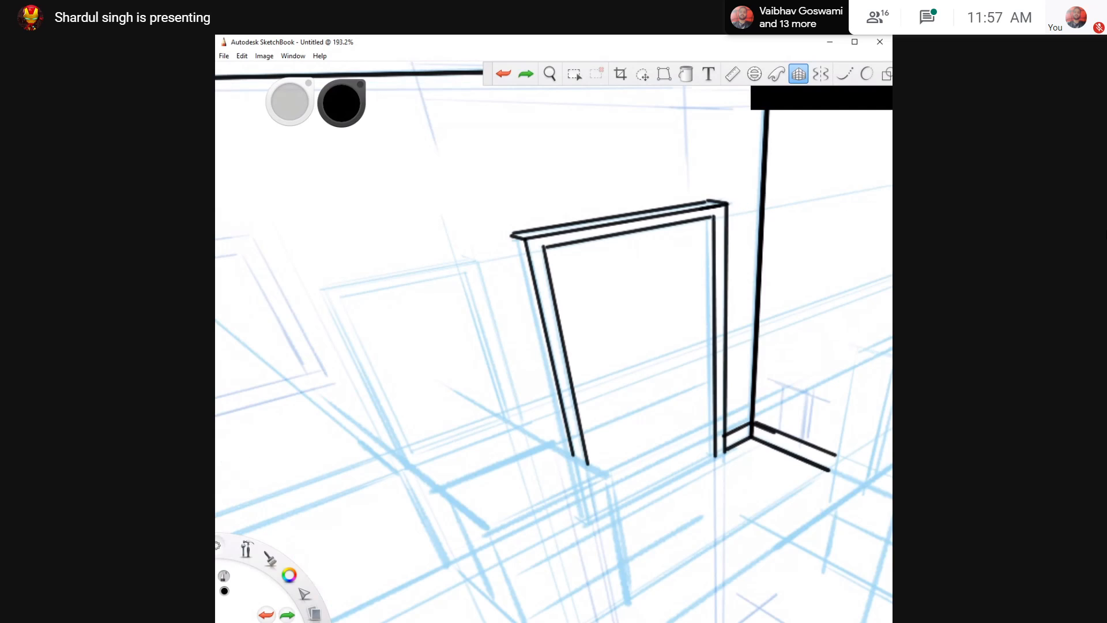
{"action": "key", "text": "ctrl+z"}
{"action": "left_click_drag", "start_coordinate": [707, 201], "coordinate": [729, 204]}
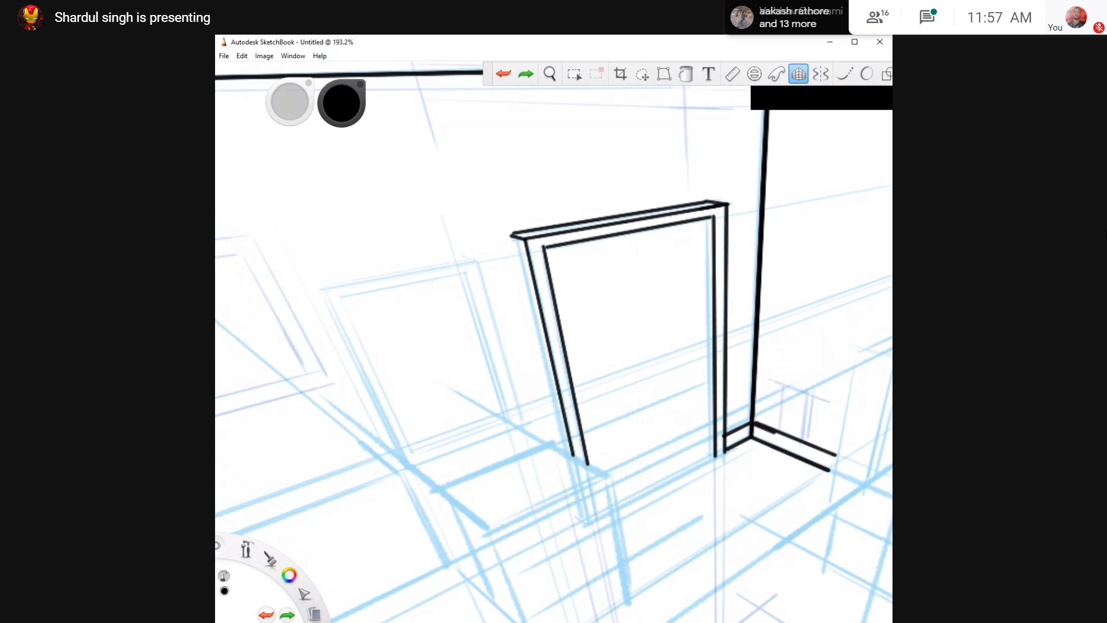
Ink the door frame's left side thickness with a line from its upper left corner down to the furniture box
{"action": "left_click_drag", "start_coordinate": [507, 232], "coordinate": [542, 358]}
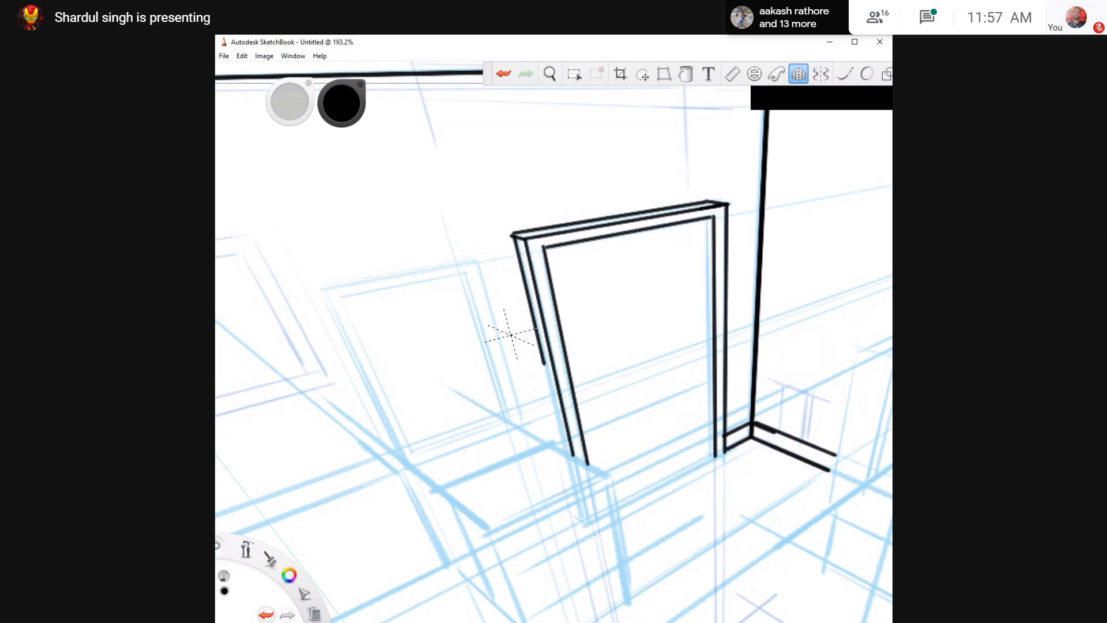
{"action": "key", "text": "ctrl+z"}
{"action": "left_click_drag", "start_coordinate": [511, 235], "coordinate": [542, 353]}
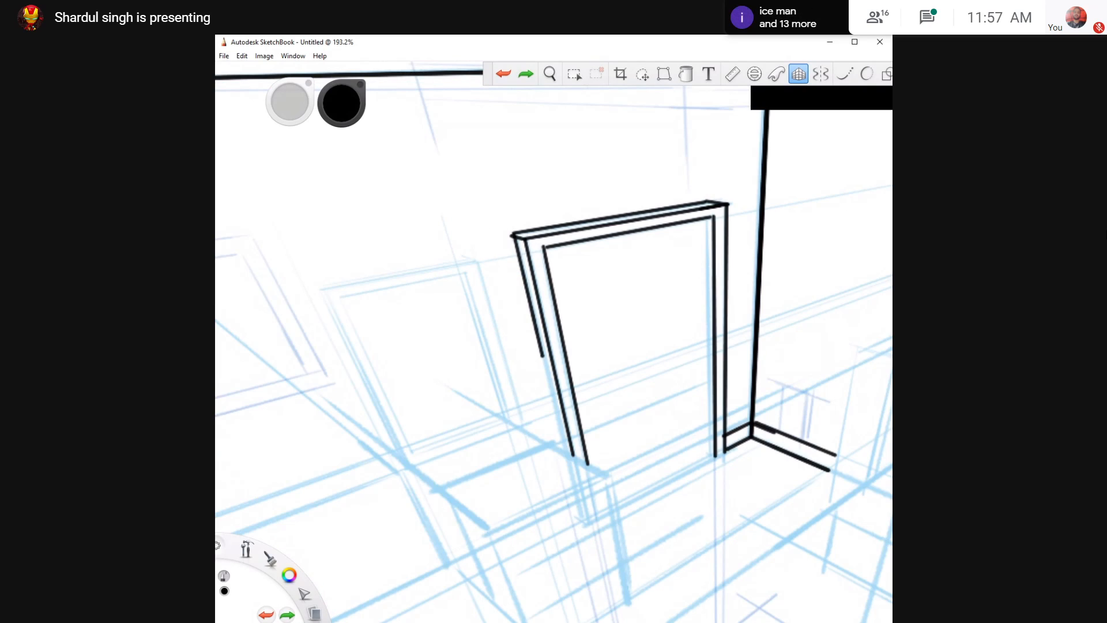
{"action": "left_click_drag", "start_coordinate": [543, 364], "coordinate": [554, 401]}
{"action": "key", "text": "ctrl+z"}
{"action": "left_click_drag", "start_coordinate": [512, 234], "coordinate": [562, 448]}
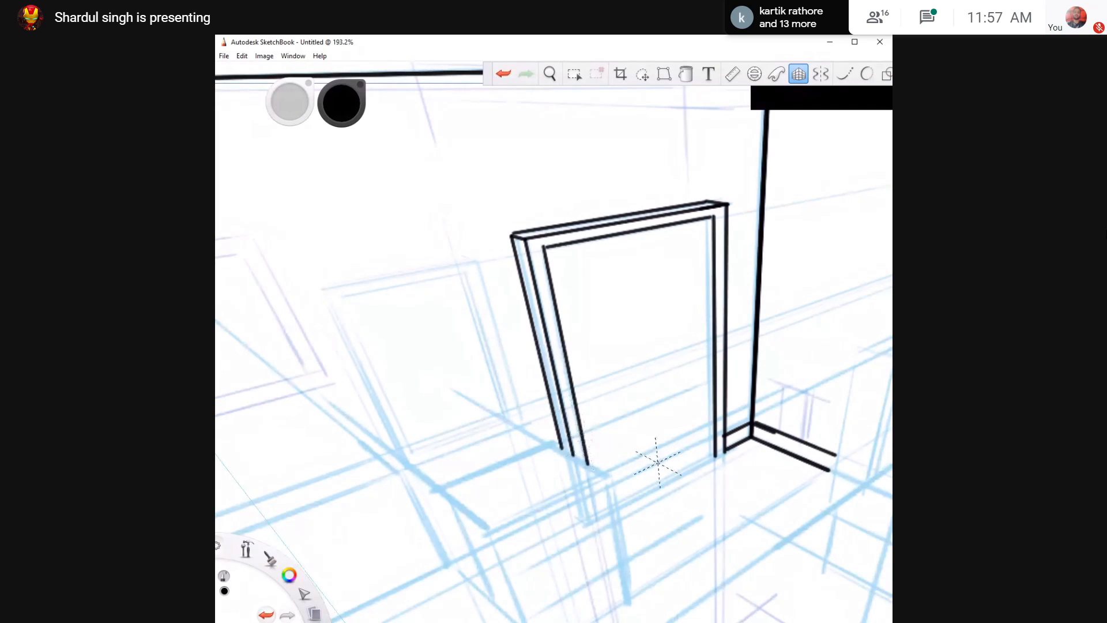
Ink the door's threshold with two parallel bottom lines and add the inner thickness line along the frame's right side
{"action": "left_click_drag", "start_coordinate": [714, 457], "coordinate": [619, 506]}
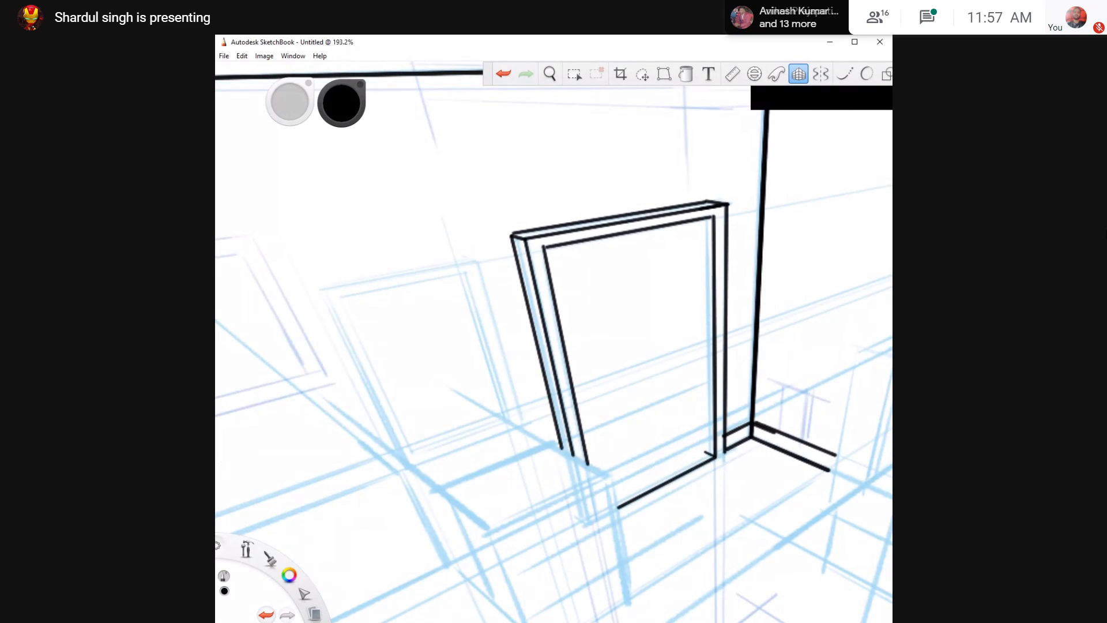
{"action": "key", "text": "ctrl+z"}
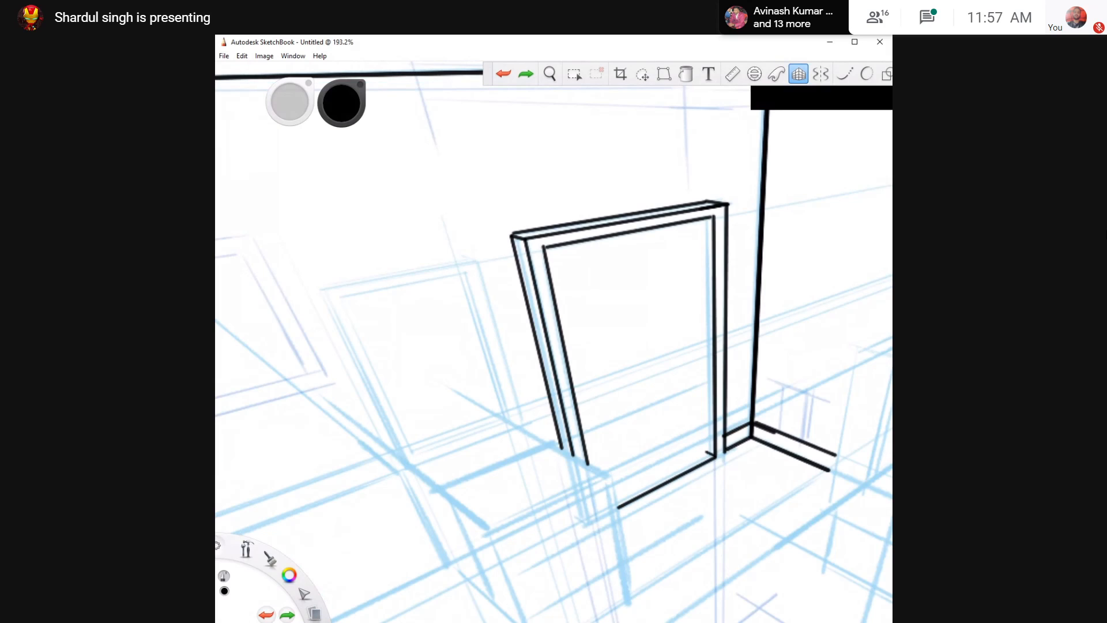
{"action": "left_click_drag", "start_coordinate": [707, 453], "coordinate": [704, 244]}
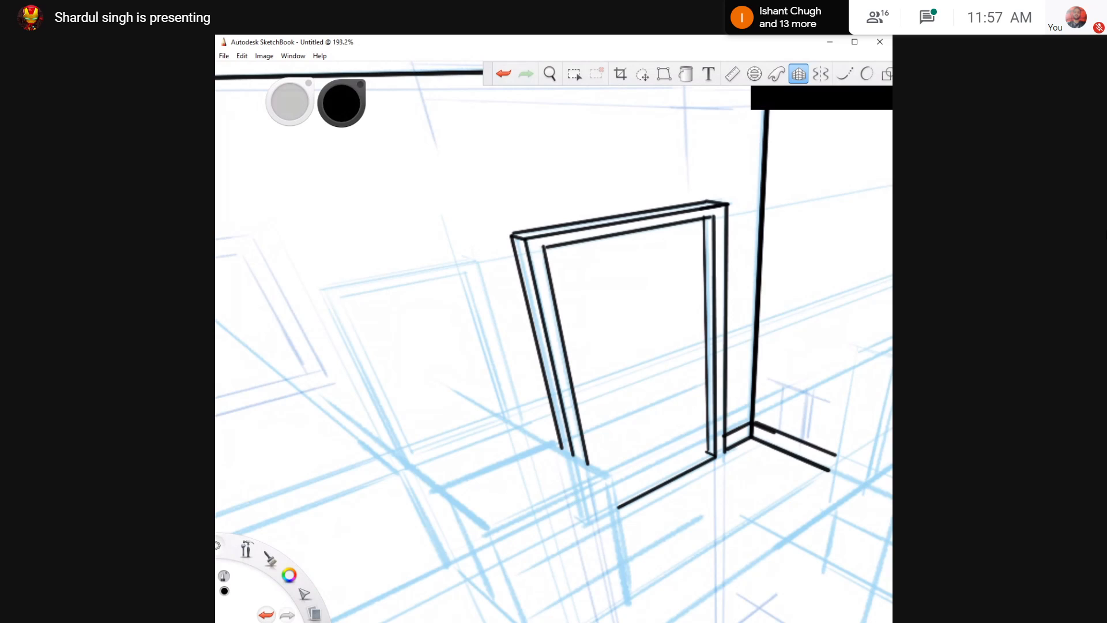
{"action": "left_click_drag", "start_coordinate": [709, 453], "coordinate": [629, 490]}
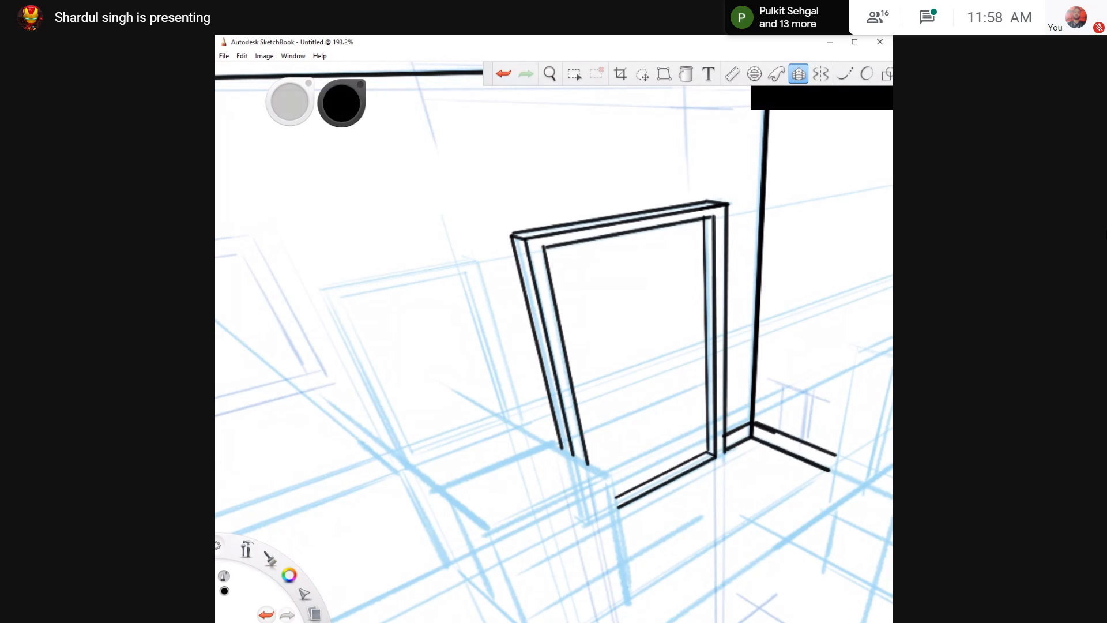
{"action": "left_click_drag", "start_coordinate": [708, 455], "coordinate": [703, 218]}
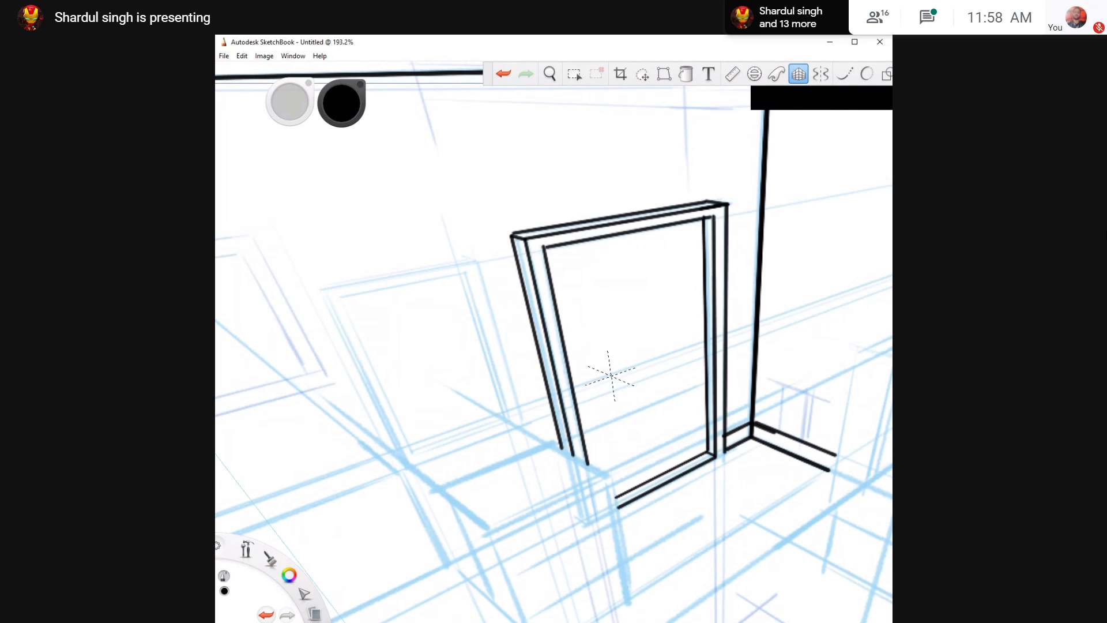
Draw a small door handle with a narrow upright plate and a round knob near the door's right edge
{"action": "key", "text": "space"}
{"action": "left_click_drag", "start_coordinate": [592, 402], "coordinate": [603, 425]}
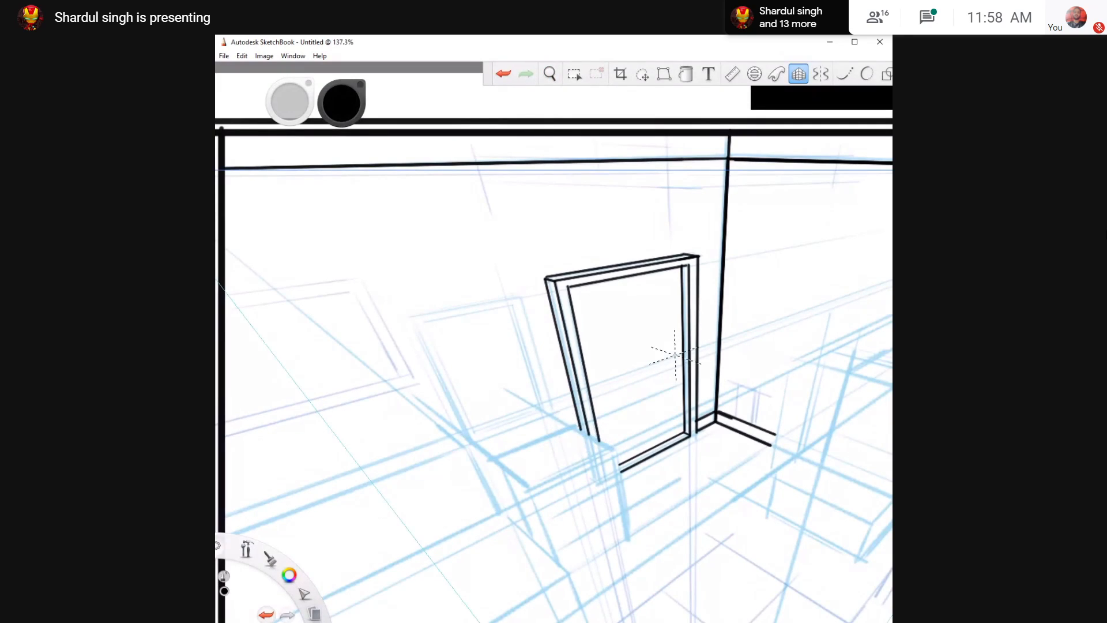
{"action": "left_click_drag", "start_coordinate": [674, 352], "coordinate": [675, 375]}
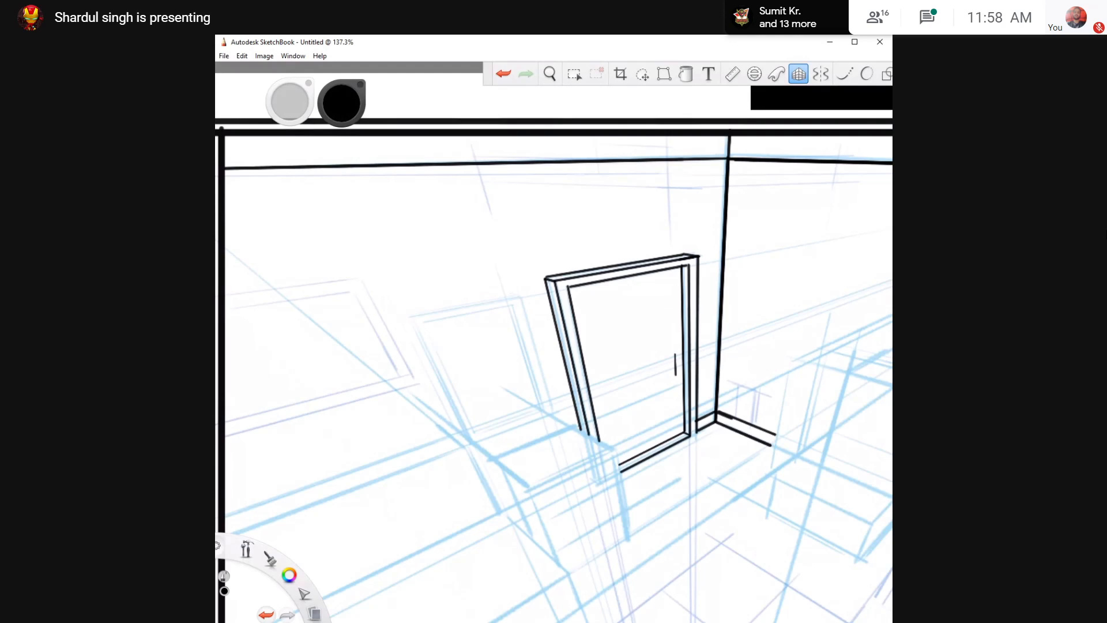
{"action": "key", "text": "p"}
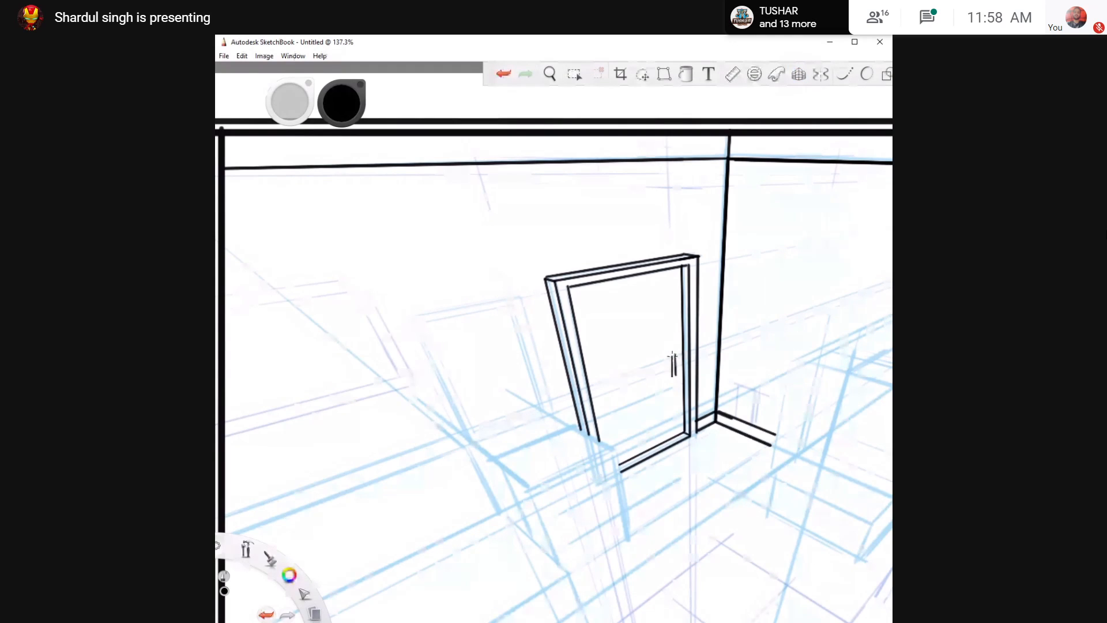
{"action": "left_click_drag", "start_coordinate": [671, 375], "coordinate": [676, 375]}
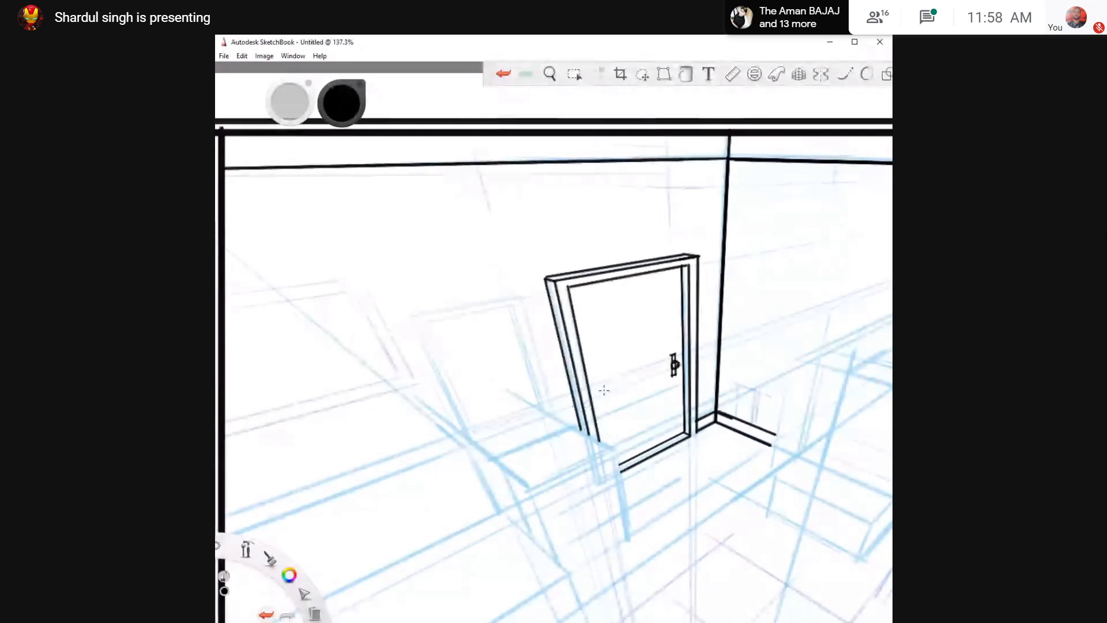
Ink the four-sided outline of the small wall frame left of the door, following its construction lines
{"action": "key", "text": "space"}
{"action": "left_click_drag", "start_coordinate": [559, 359], "coordinate": [521, 369]}
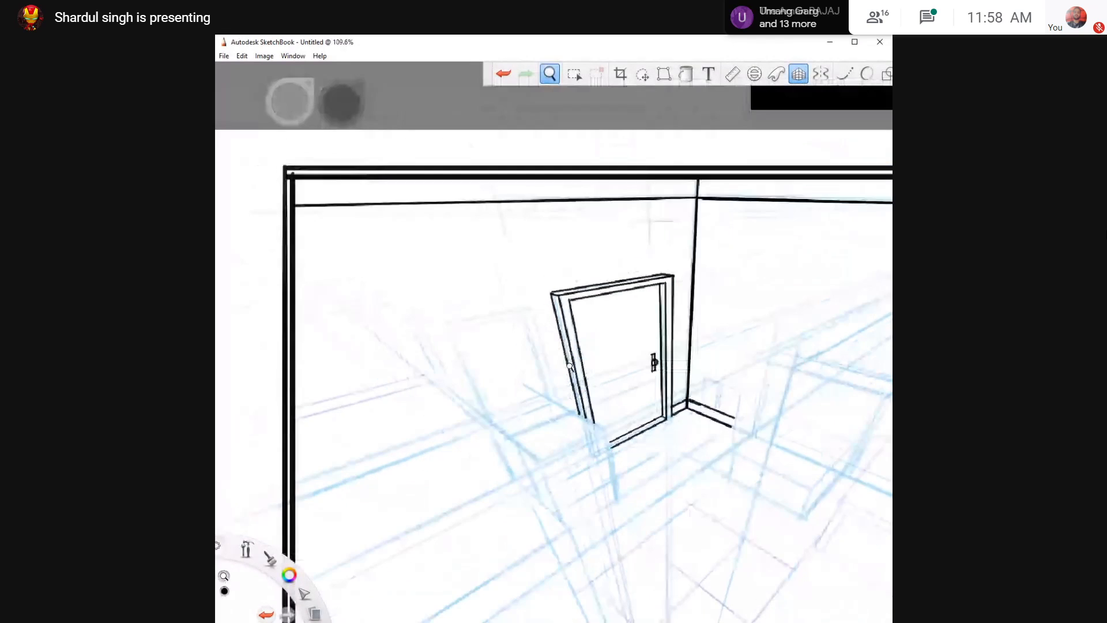
{"action": "left_click_drag", "start_coordinate": [413, 341], "coordinate": [514, 350]}
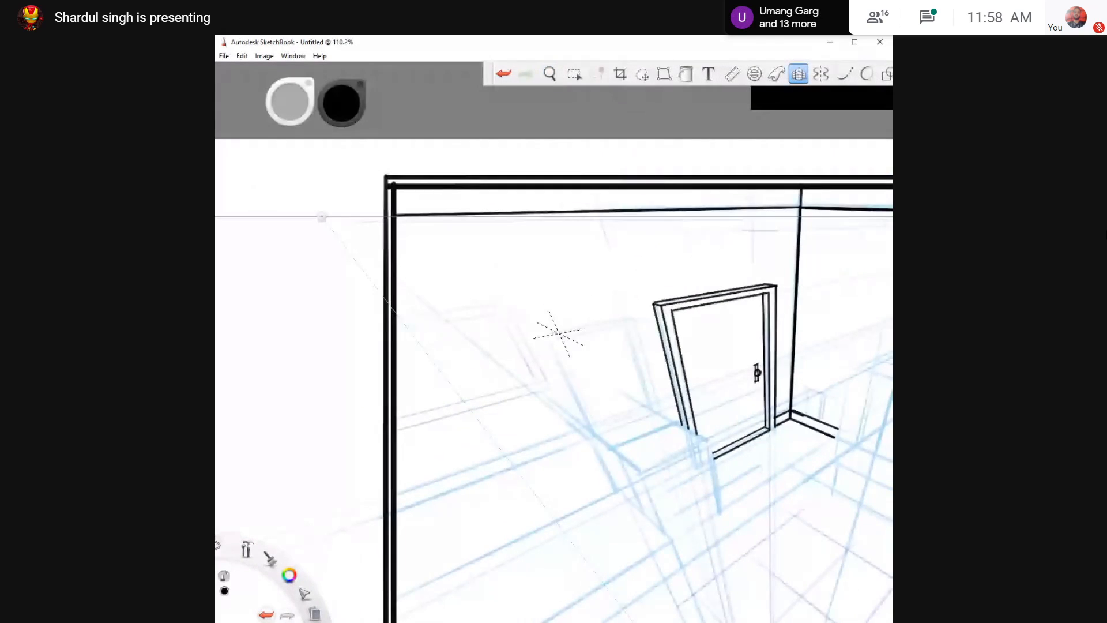
{"action": "mouse_move", "coordinate": [552, 333]}
{"action": "left_mouse_down"}
{"action": "mouse_move", "coordinate": [630, 319]}
{"action": "mouse_move", "coordinate": [654, 397]}
{"action": "left_mouse_up"}
{"action": "key", "text": "ctrl+z"}
{"action": "left_click_drag", "start_coordinate": [631, 319], "coordinate": [648, 376]}
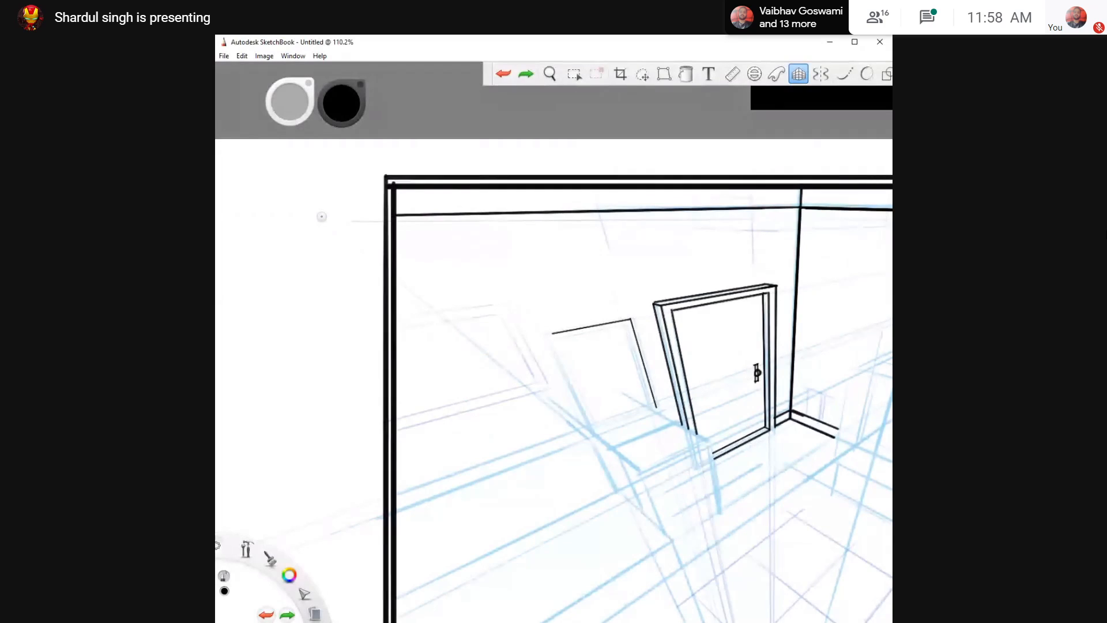
{"action": "mouse_move", "coordinate": [550, 333]}
{"action": "left_mouse_down"}
{"action": "mouse_move", "coordinate": [582, 401]}
{"action": "mouse_move", "coordinate": [633, 414]}
{"action": "mouse_move", "coordinate": [655, 407]}
{"action": "left_mouse_up"}
{"action": "key", "text": "ctrl+z"}
{"action": "left_click_drag", "start_coordinate": [594, 429], "coordinate": [656, 407]}
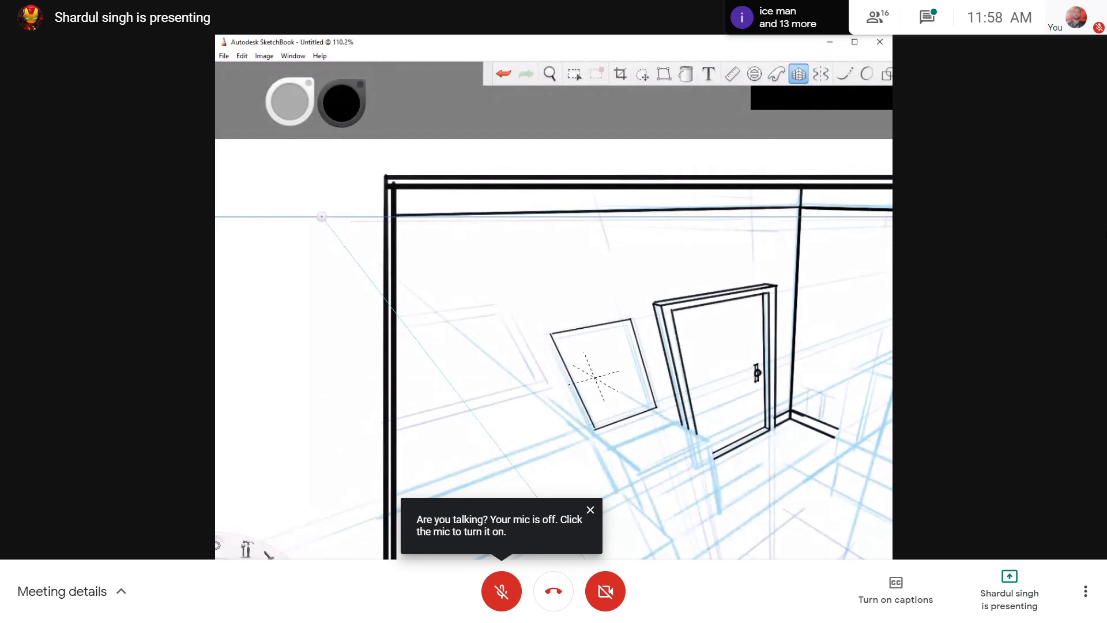
Ink the small wall frame's outer thickness with close parallel lines along its left and top edges
{"action": "left_click_drag", "start_coordinate": [549, 334], "coordinate": [573, 386]}
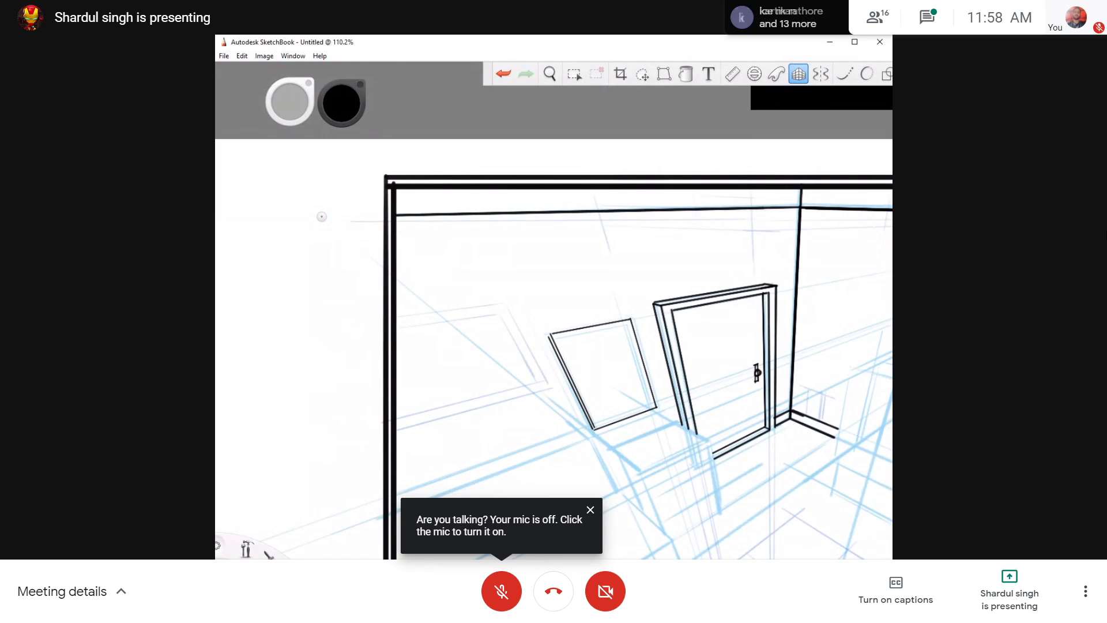
{"action": "key", "text": "ctrl+z"}
{"action": "left_click_drag", "start_coordinate": [550, 334], "coordinate": [577, 395]}
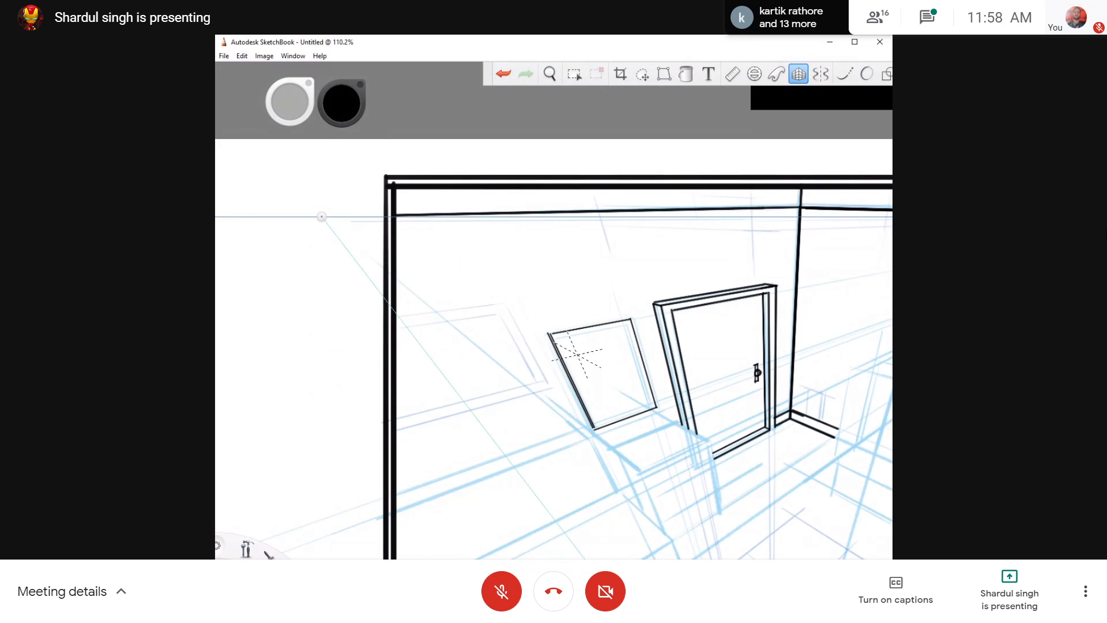
{"action": "left_click_drag", "start_coordinate": [549, 332], "coordinate": [586, 324]}
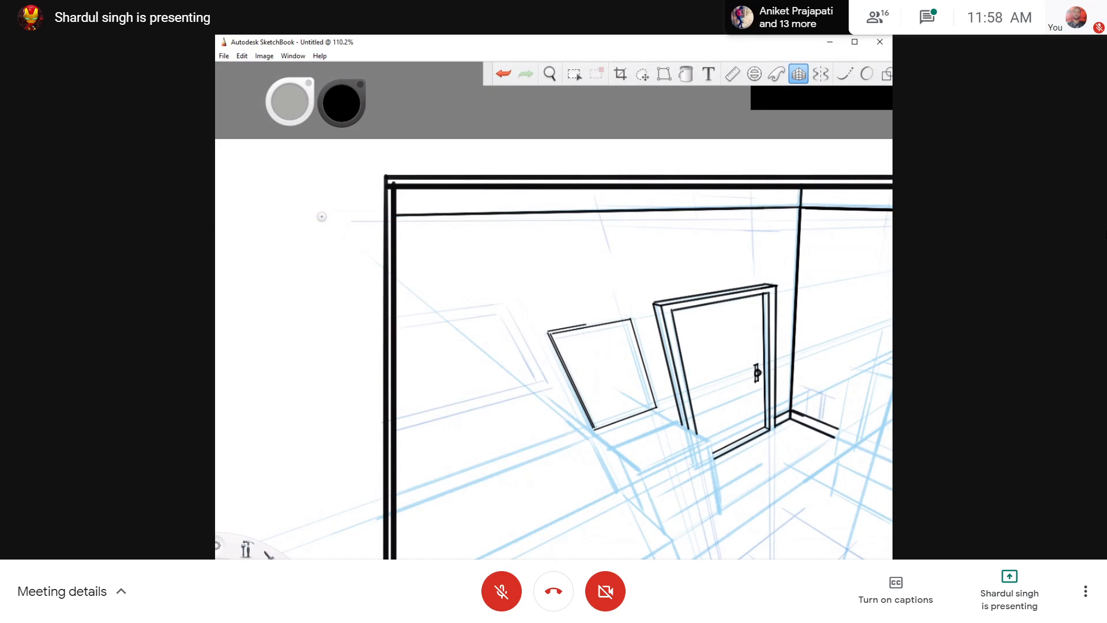
{"action": "key", "text": "ctrl+z"}
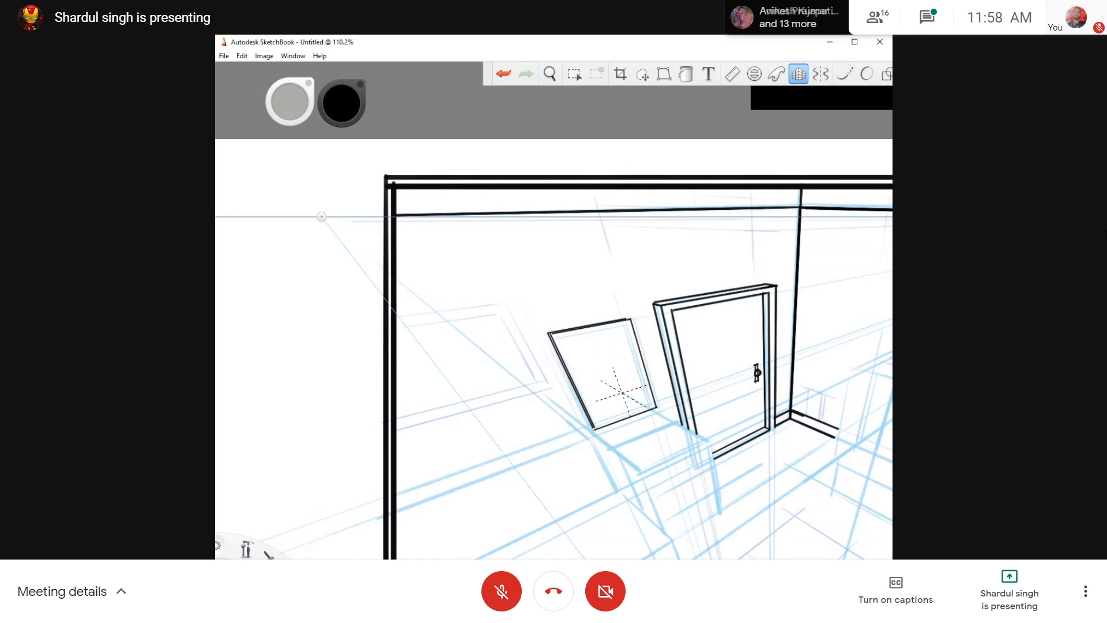
Ink the small wall frame's inner outline with four lines parallel to its outer edges, joining the upper left corner
{"action": "left_click_drag", "start_coordinate": [563, 333], "coordinate": [589, 330]}
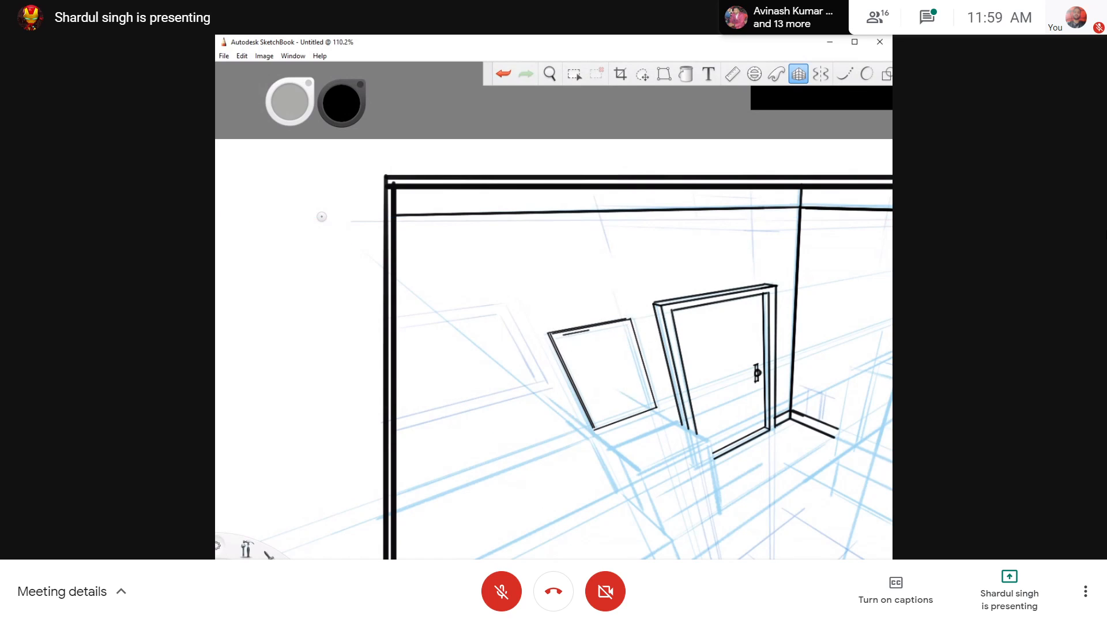
{"action": "key", "text": "ctrl+z"}
{"action": "key", "text": "ctrl+z"}
{"action": "mouse_move", "coordinate": [565, 334]}
{"action": "left_mouse_down"}
{"action": "mouse_move", "coordinate": [625, 323]}
{"action": "mouse_move", "coordinate": [641, 372]}
{"action": "left_mouse_up"}
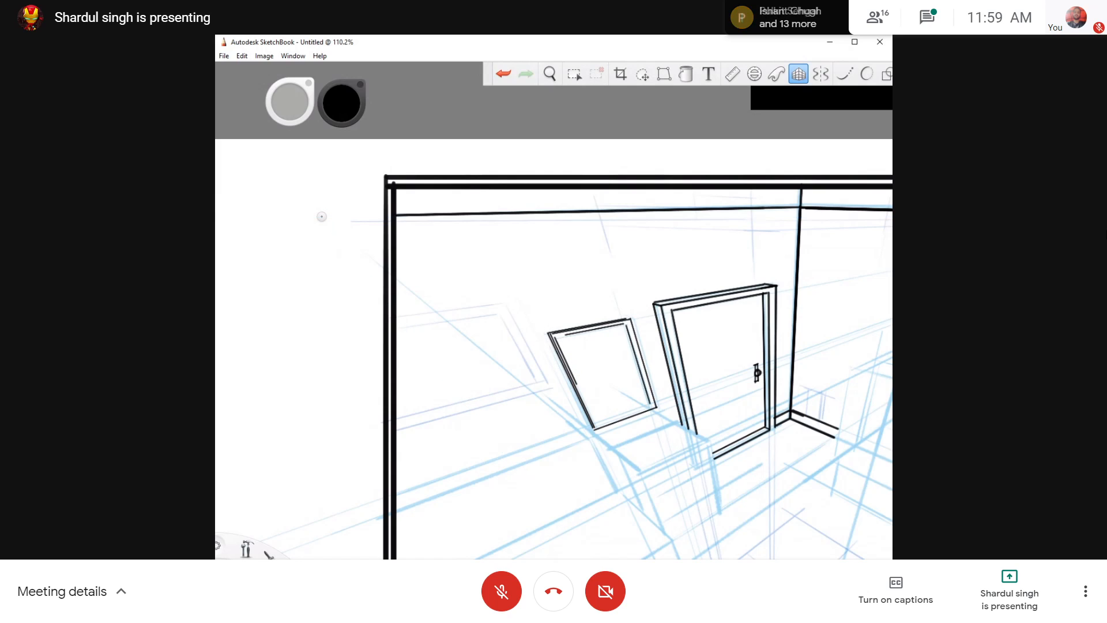
{"action": "key", "text": "ctrl+z"}
{"action": "left_click_drag", "start_coordinate": [557, 338], "coordinate": [566, 359]}
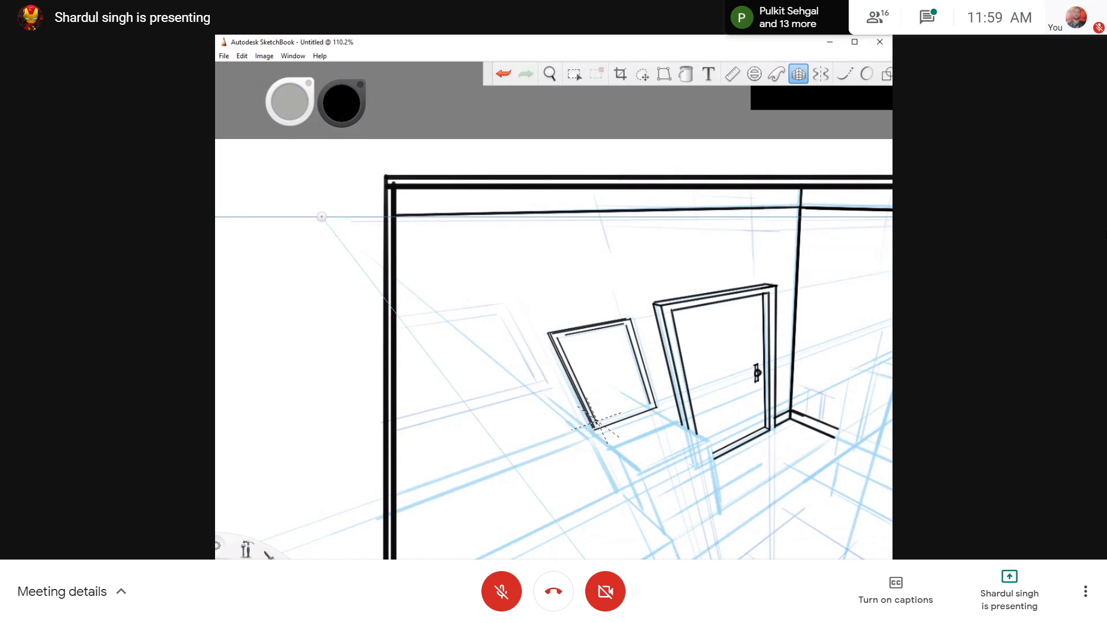
{"action": "left_click_drag", "start_coordinate": [597, 422], "coordinate": [647, 404]}
{"action": "key", "text": "ctrl+z"}
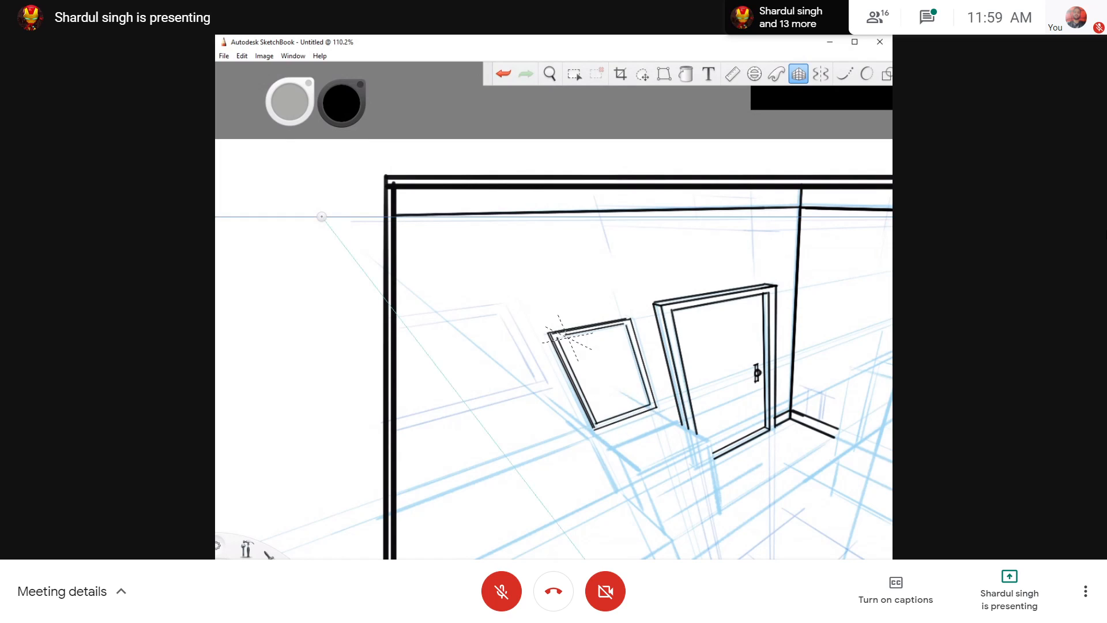
{"action": "left_click_drag", "start_coordinate": [558, 336], "coordinate": [583, 332]}
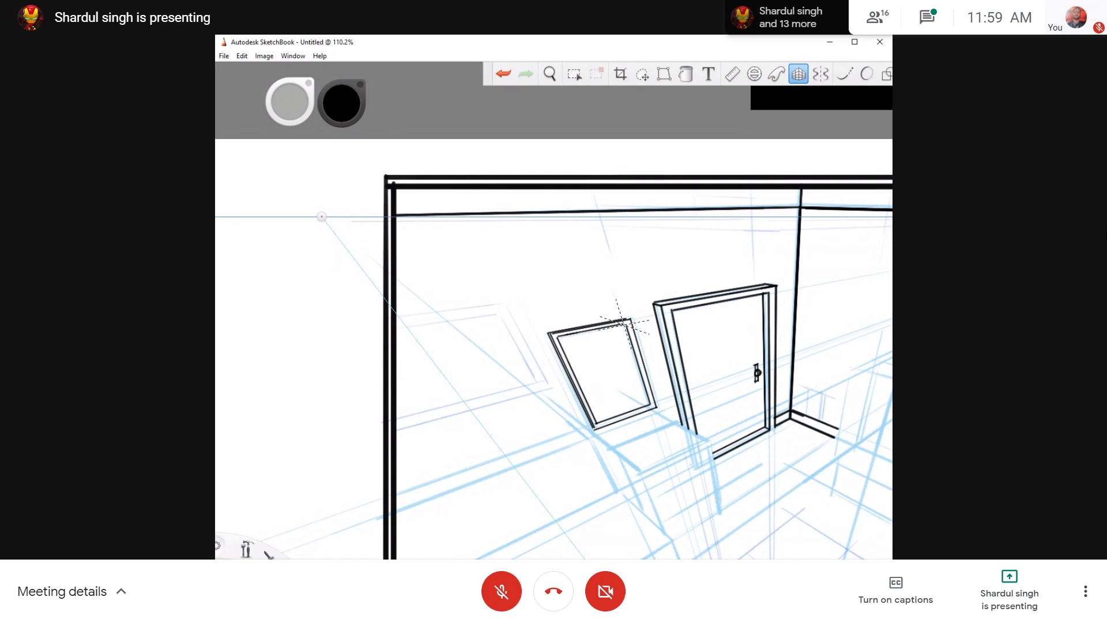
Ink the back and right edges of the furniture box's top surface, below the small wall frame
{"action": "key", "text": "space"}
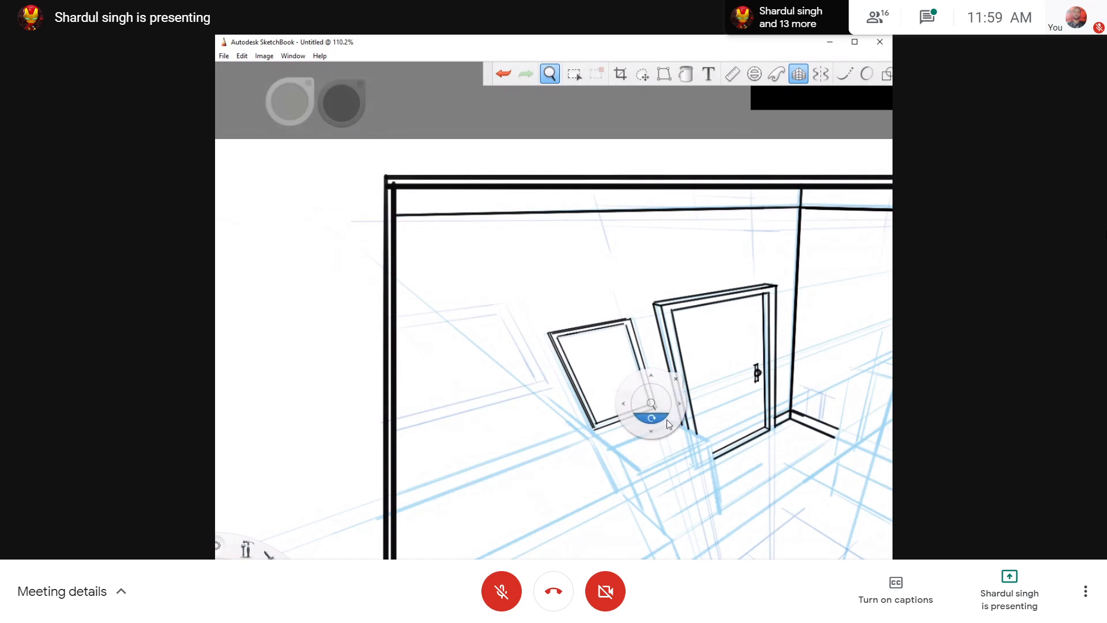
{"action": "left_click_drag", "start_coordinate": [652, 408], "coordinate": [521, 347]}
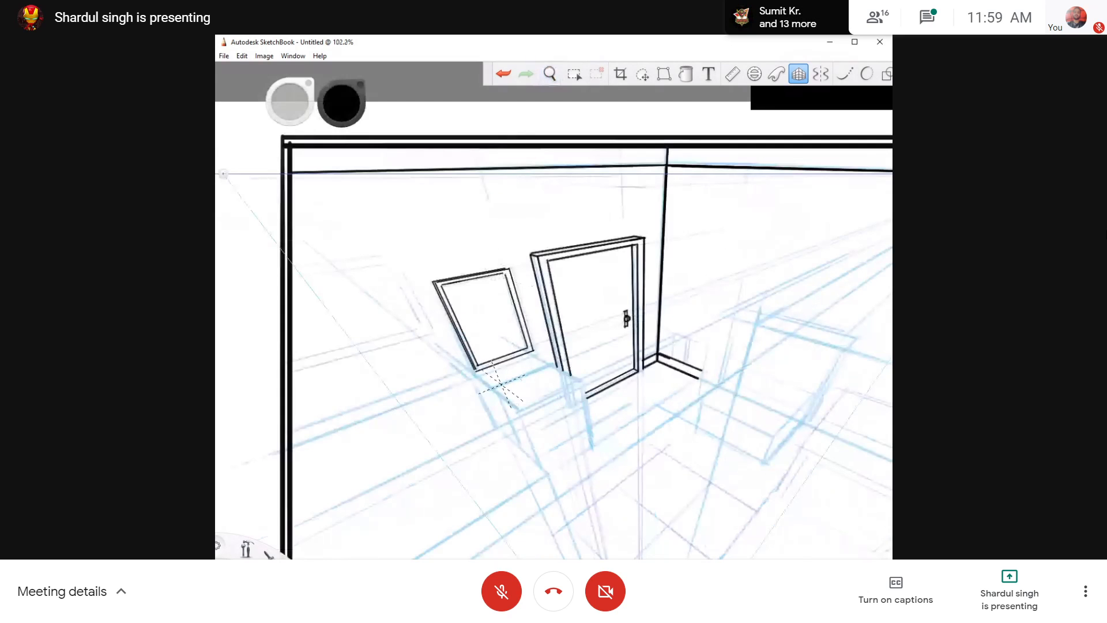
{"action": "left_click_drag", "start_coordinate": [488, 384], "coordinate": [551, 360]}
{"action": "key", "text": "ctrl+z"}
{"action": "mouse_move", "coordinate": [491, 388]}
{"action": "left_mouse_down"}
{"action": "mouse_move", "coordinate": [548, 366]}
{"action": "mouse_move", "coordinate": [581, 379]}
{"action": "left_mouse_up"}
{"action": "key", "text": "ctrl+z"}
{"action": "key", "text": "ctrl+z"}
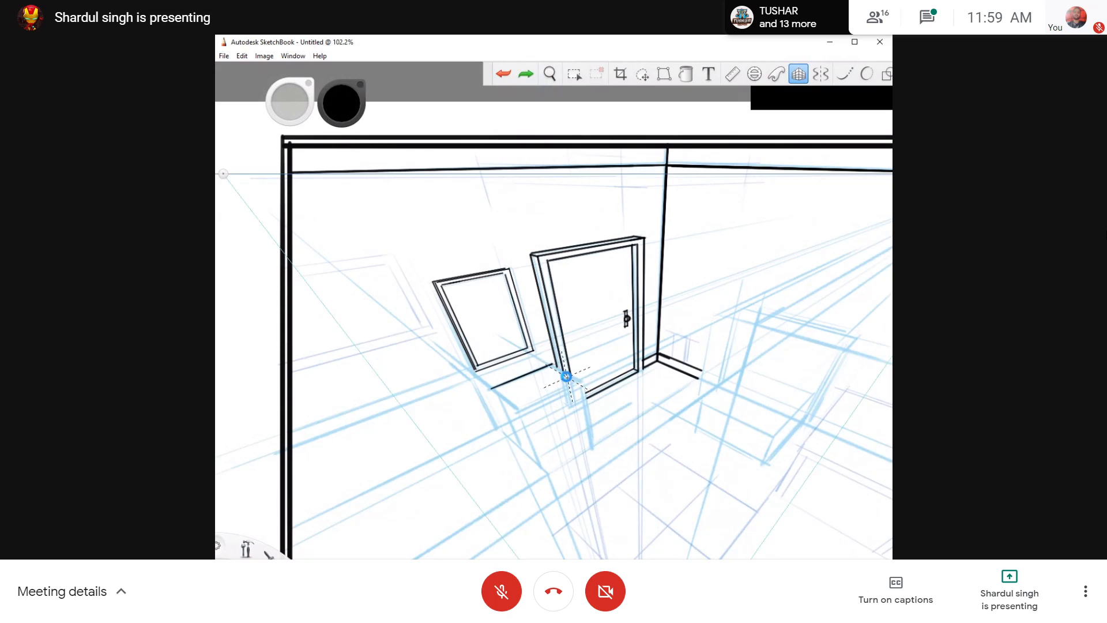
{"action": "key", "text": "ctrl+z"}
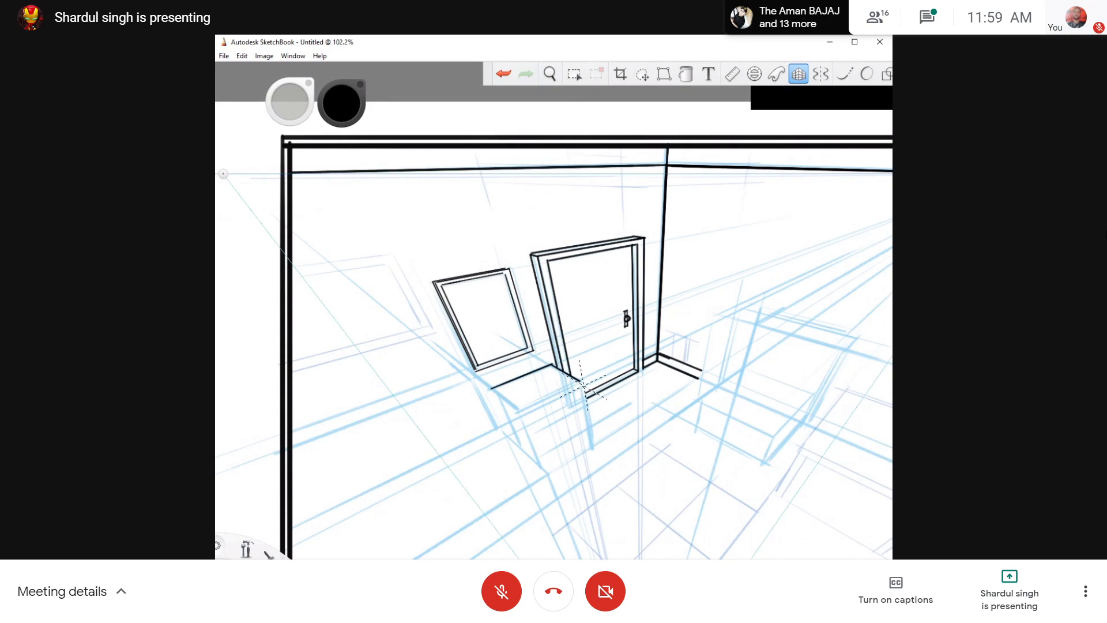
Ink the furniture box's right vertical edge from the top's right corner down along the construction line
{"action": "left_click_drag", "start_coordinate": [582, 382], "coordinate": [592, 444]}
{"action": "key", "text": "ctrl+z"}
{"action": "left_click_drag", "start_coordinate": [579, 380], "coordinate": [591, 446]}
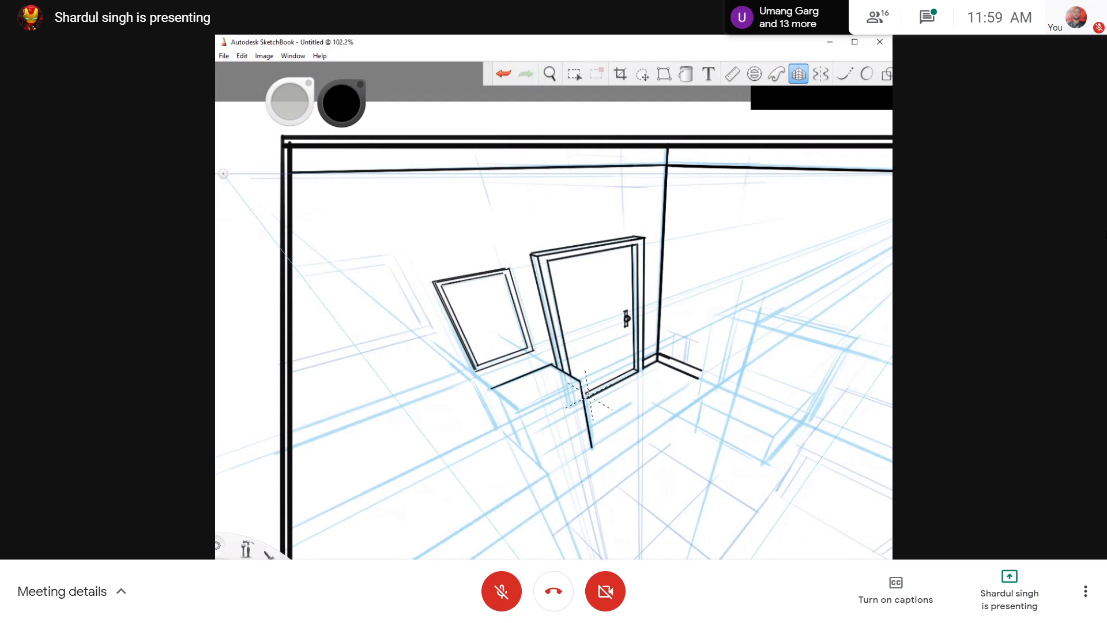
{"action": "key", "text": "ctrl+z"}
{"action": "left_click_drag", "start_coordinate": [580, 380], "coordinate": [588, 427]}
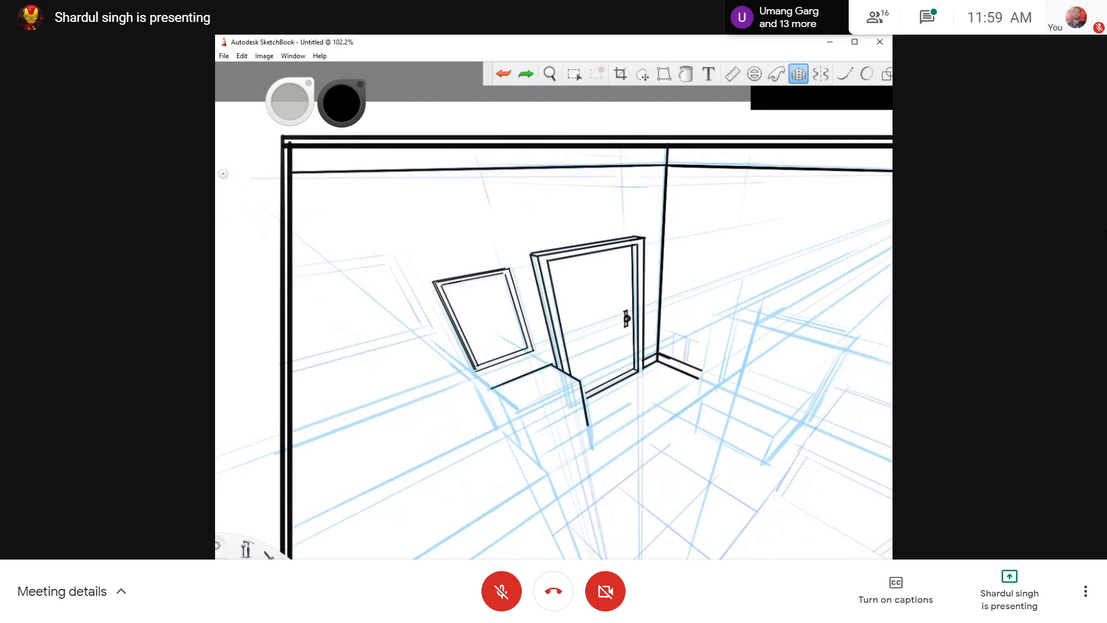
Close the furniture box's top with its front and left edges and ink both left-hand legs of the side face downward
{"action": "mouse_move", "coordinate": [521, 409]}
{"action": "left_mouse_down"}
{"action": "mouse_move", "coordinate": [533, 442]}
{"action": "mouse_move", "coordinate": [579, 382]}
{"action": "mouse_move", "coordinate": [521, 410]}
{"action": "left_mouse_up"}
{"action": "key", "text": "ctrl+z"}
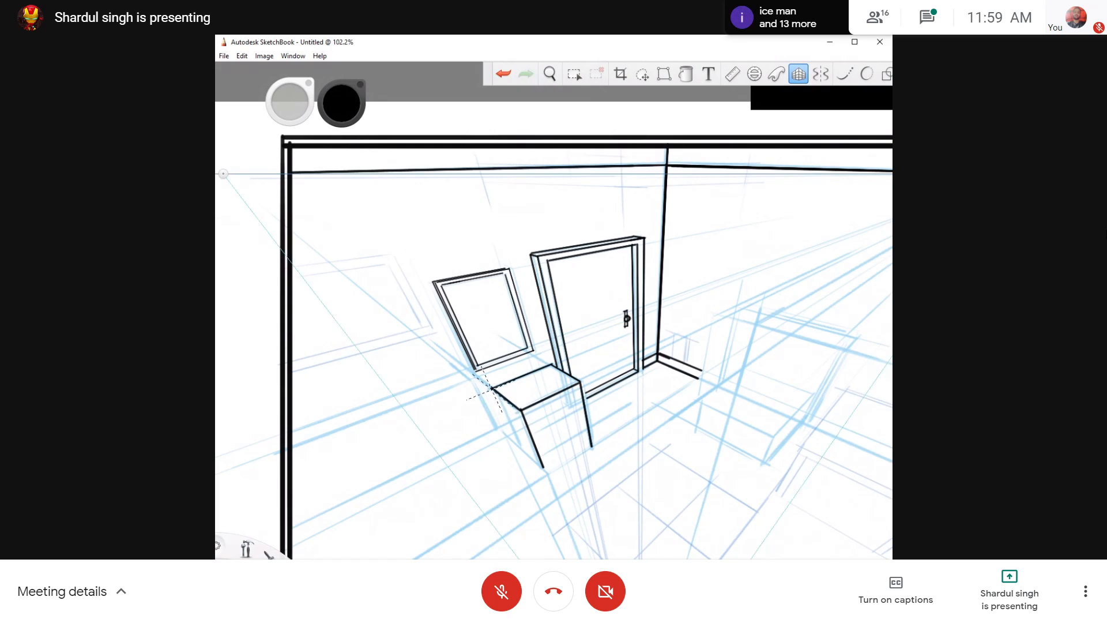
{"action": "left_click_drag", "start_coordinate": [491, 389], "coordinate": [506, 419]}
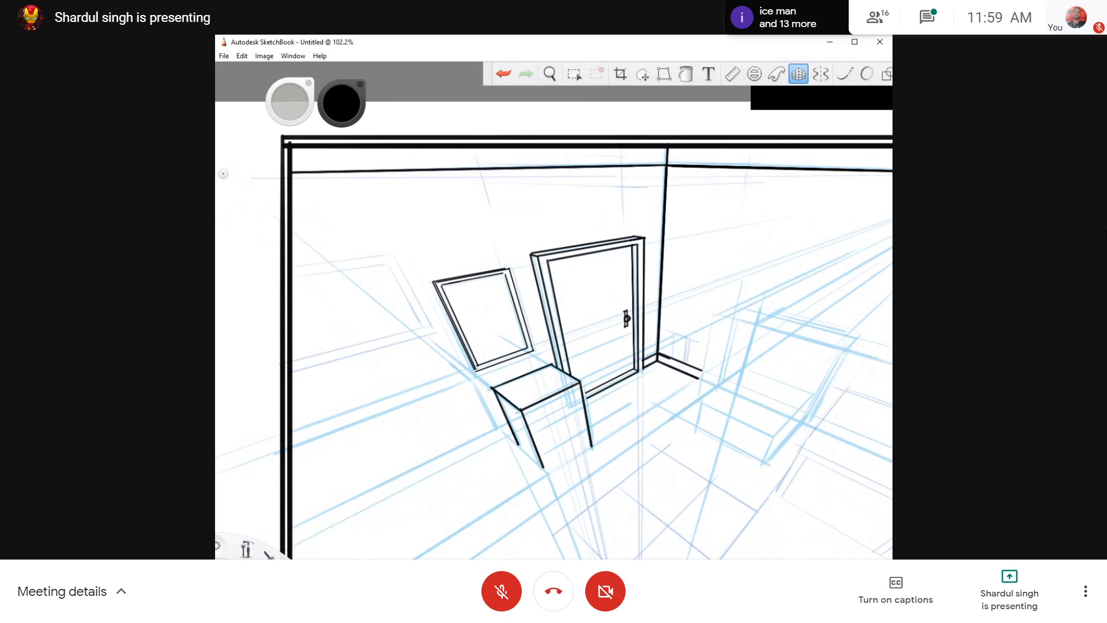
{"action": "key", "text": "ctrl+z"}
{"action": "left_click_drag", "start_coordinate": [491, 389], "coordinate": [515, 440]}
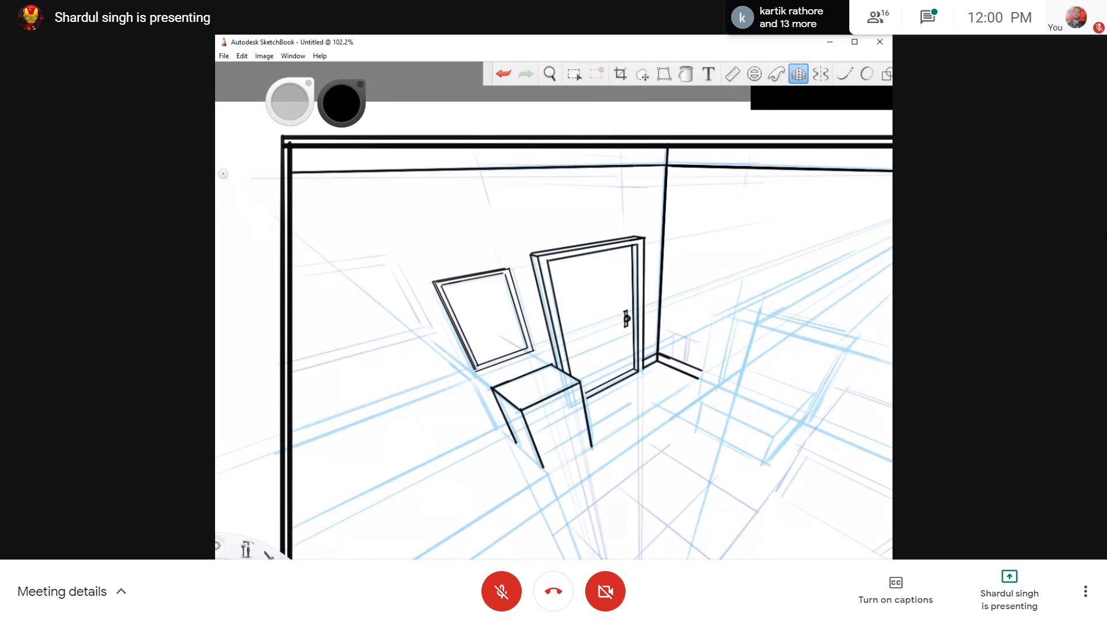
Divide the furniture box's front into three drawers with two pairs of parallel lines and ink its bottom edge
{"action": "left_click_drag", "start_coordinate": [530, 432], "coordinate": [584, 407]}
{"action": "left_click_drag", "start_coordinate": [539, 454], "coordinate": [585, 428]}
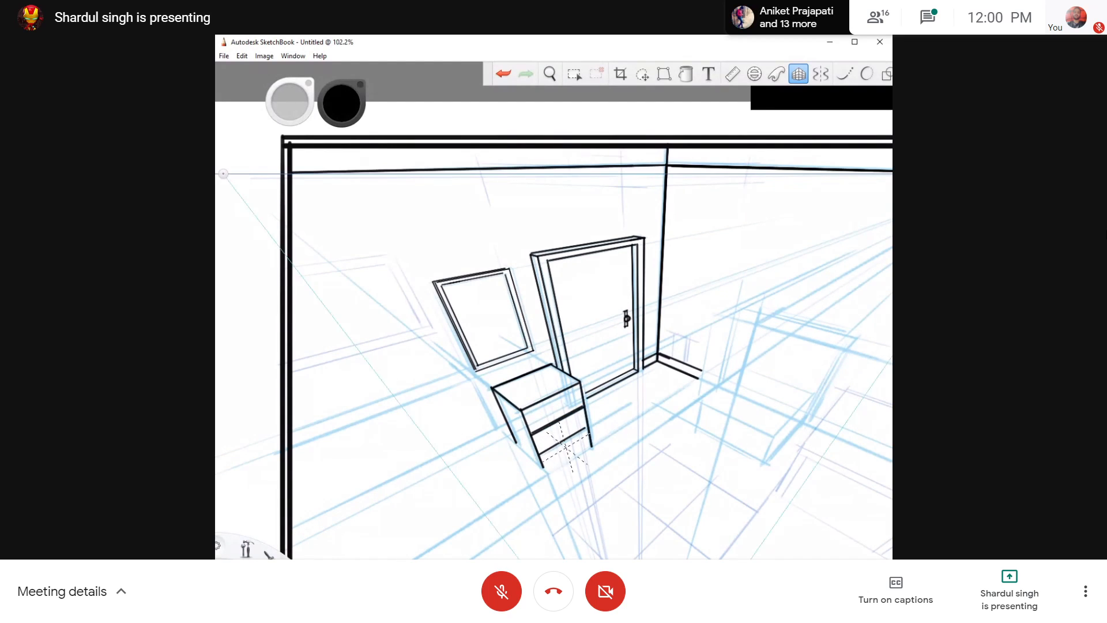
{"action": "mouse_move", "coordinate": [540, 455]}
{"action": "left_mouse_down"}
{"action": "mouse_move", "coordinate": [587, 428]}
{"action": "mouse_move", "coordinate": [579, 455]}
{"action": "mouse_move", "coordinate": [560, 466]}
{"action": "left_mouse_up"}
{"action": "key", "text": "ctrl+z"}
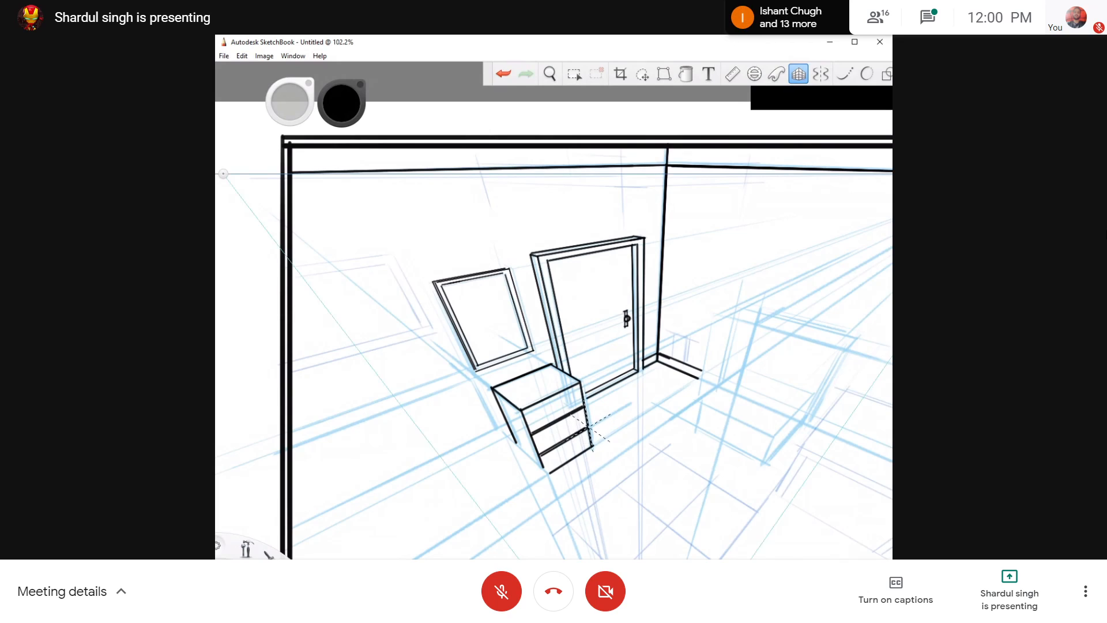
{"action": "key", "text": "space"}
{"action": "key", "text": "space"}
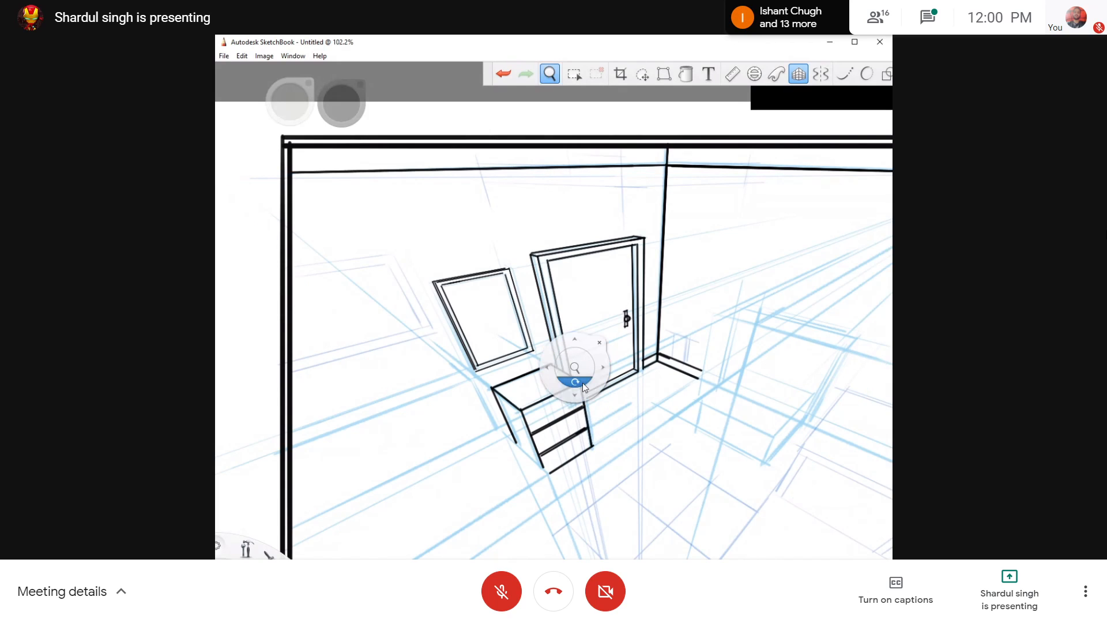
{"action": "left_click_drag", "start_coordinate": [583, 382], "coordinate": [580, 373]}
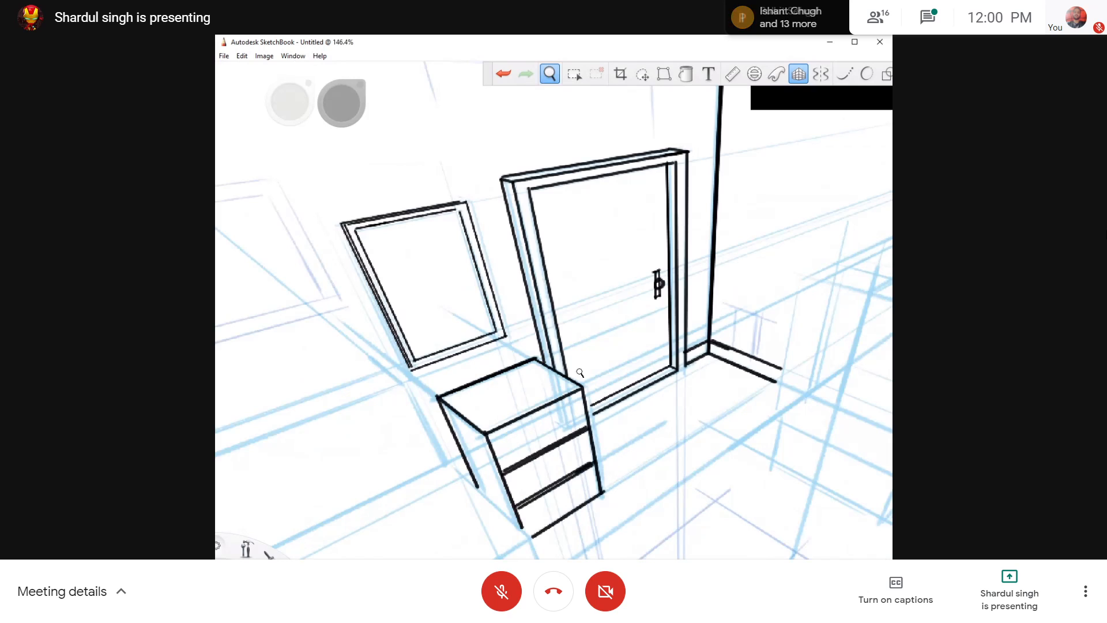
Undo the last stroke and ink the door's base line up to the furniture box's right edge
{"action": "left_click", "coordinate": [580, 373]}
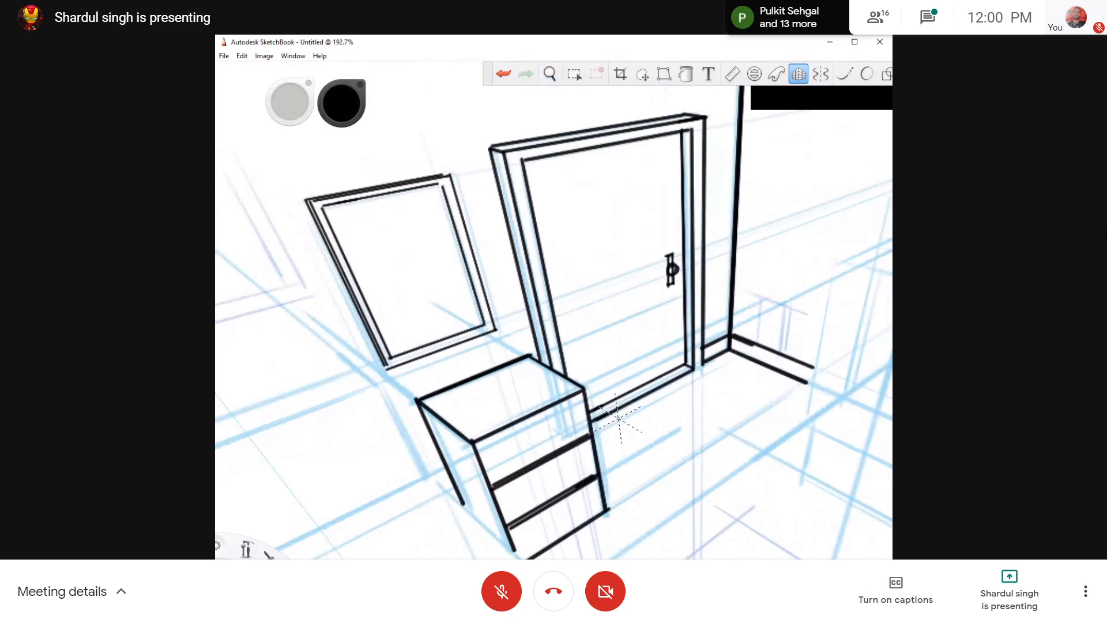
{"action": "key", "text": "ctrl+z"}
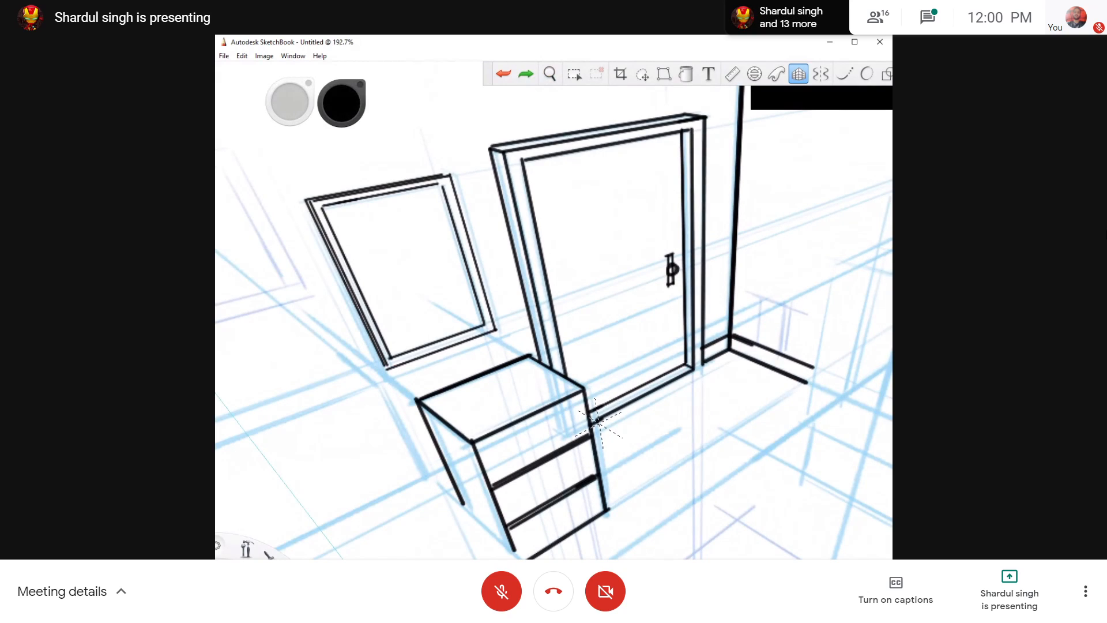
{"action": "key", "text": "space"}
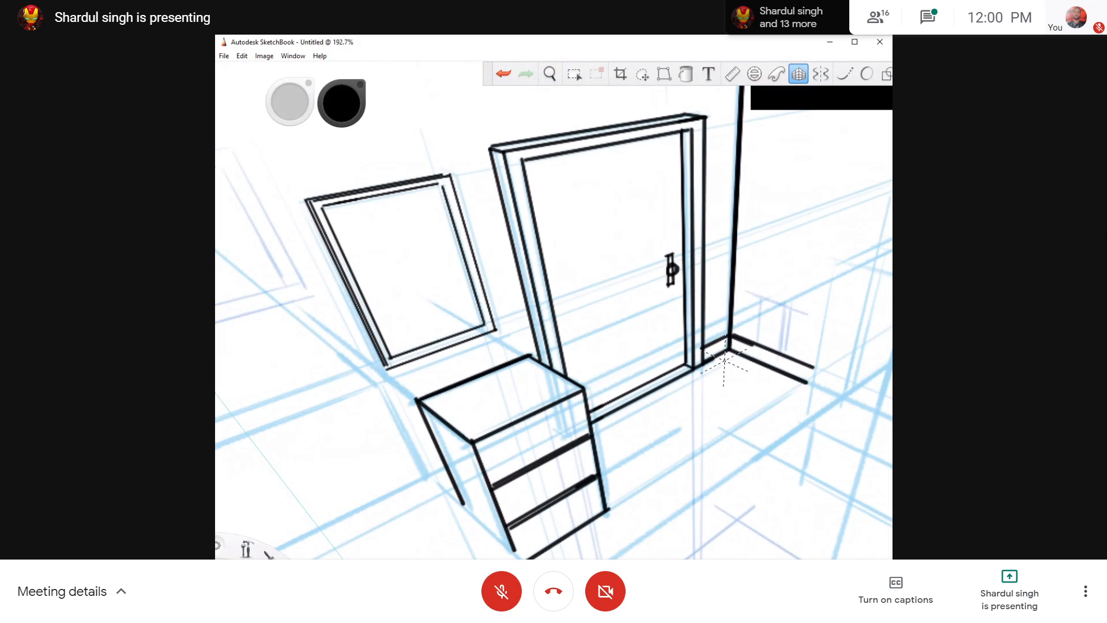
Ink the outer and inner outlines of the large wall frame that is cut off by the room's left border
{"action": "key", "text": "space"}
{"action": "left_click_drag", "start_coordinate": [660, 390], "coordinate": [611, 346]}
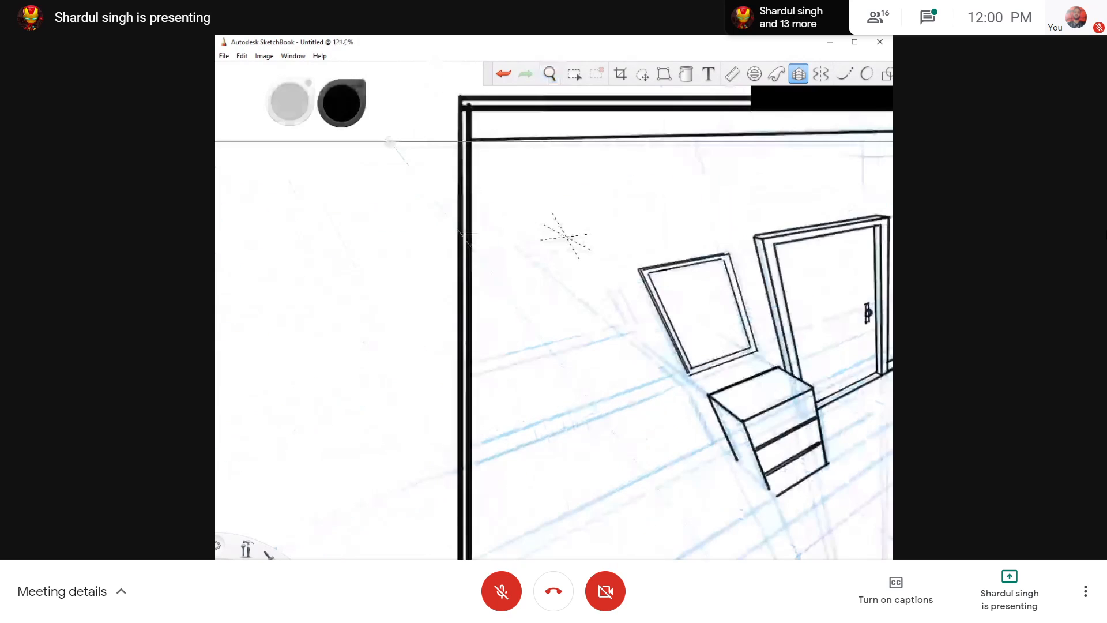
{"action": "left_click_drag", "start_coordinate": [472, 251], "coordinate": [585, 236]}
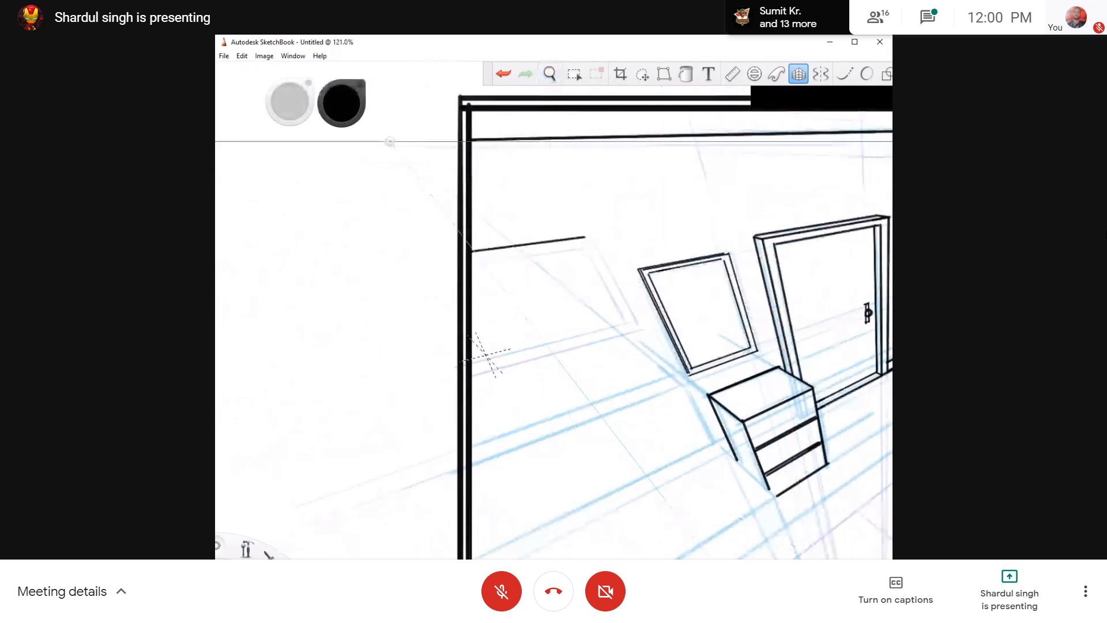
{"action": "left_click_drag", "start_coordinate": [471, 376], "coordinate": [581, 346]}
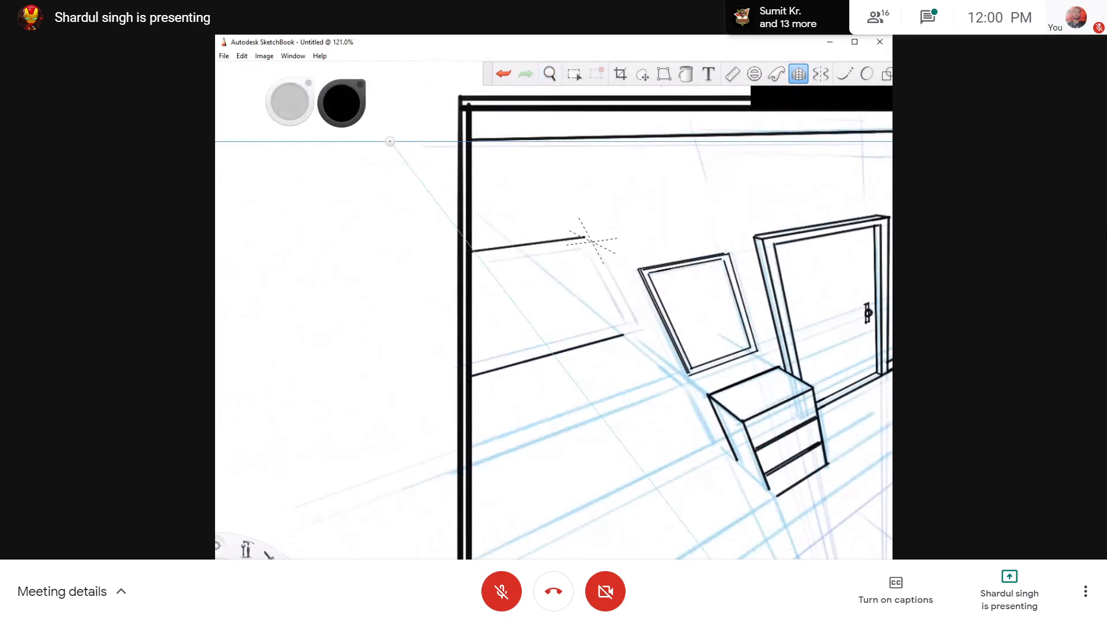
{"action": "mouse_move", "coordinate": [587, 237]}
{"action": "left_mouse_down"}
{"action": "mouse_move", "coordinate": [637, 329]}
{"action": "mouse_move", "coordinate": [616, 334]}
{"action": "mouse_move", "coordinate": [640, 331]}
{"action": "mouse_move", "coordinate": [599, 341]}
{"action": "left_mouse_up"}
{"action": "key", "text": "ctrl+z"}
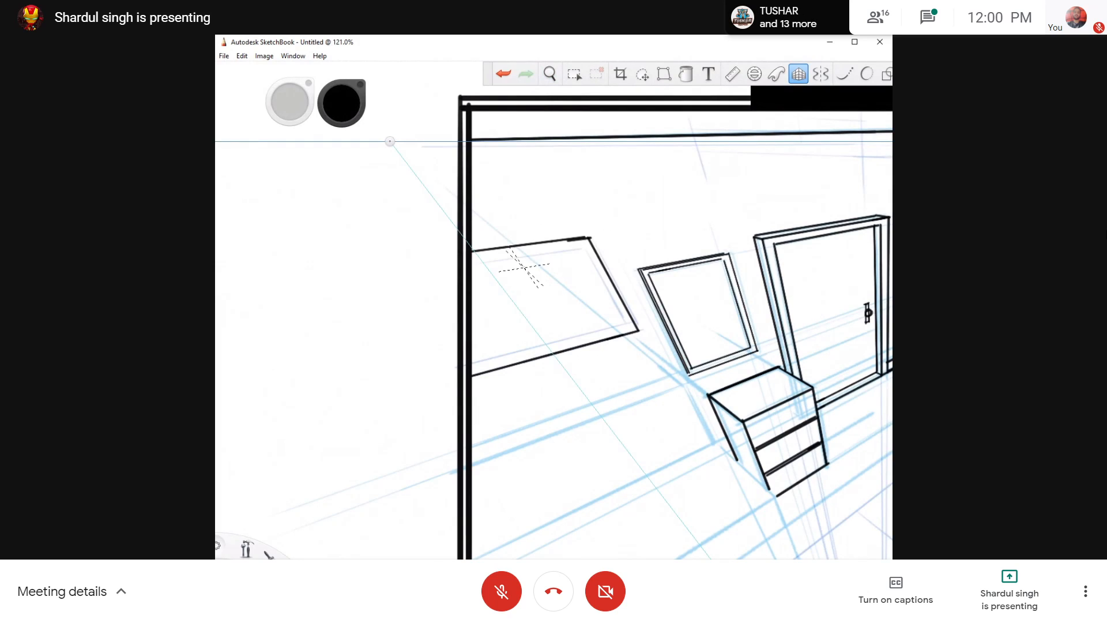
{"action": "key", "text": "ctrl+z"}
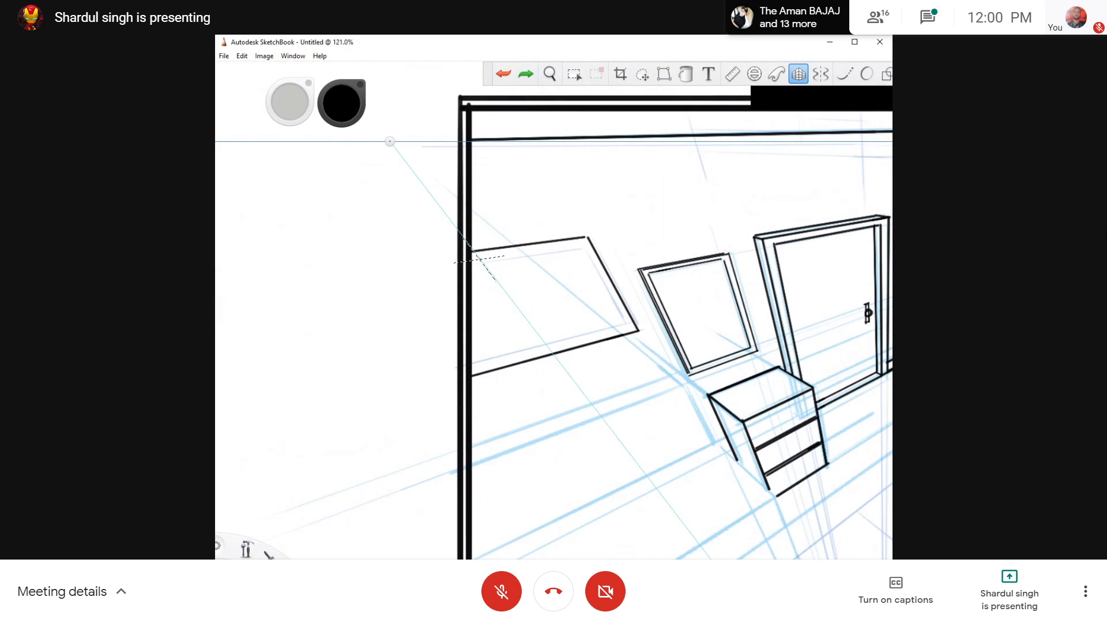
{"action": "mouse_move", "coordinate": [474, 261]}
{"action": "left_mouse_down"}
{"action": "mouse_move", "coordinate": [548, 251]}
{"action": "mouse_move", "coordinate": [615, 309]}
{"action": "mouse_move", "coordinate": [565, 337]}
{"action": "mouse_move", "coordinate": [495, 354]}
{"action": "left_mouse_up"}
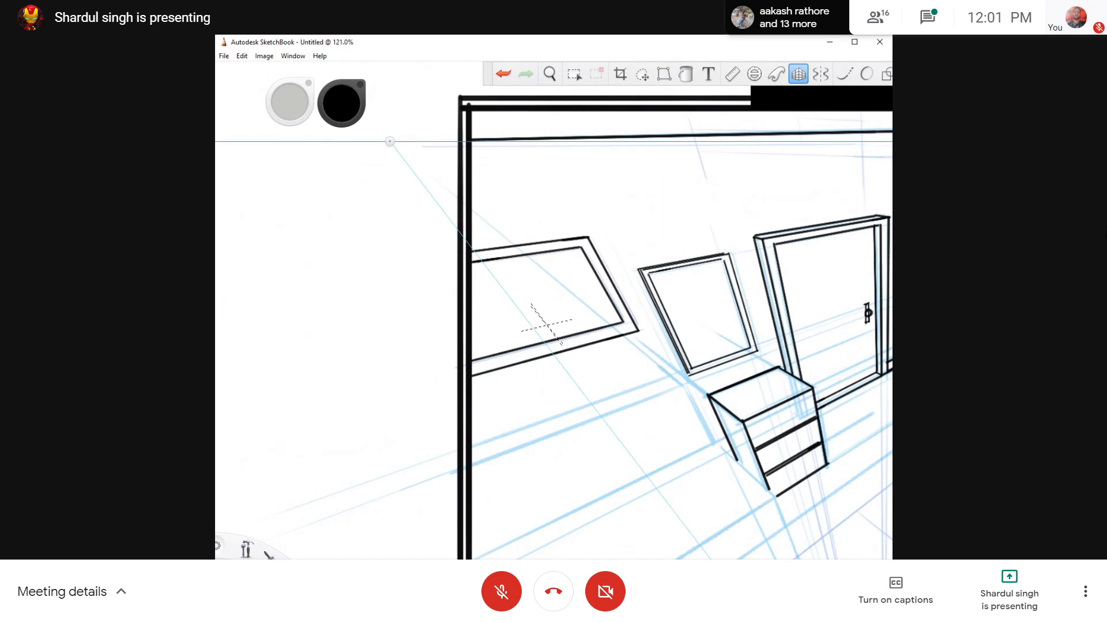
Ink the tabletop's left, front and back edges up to the right frame border and its left leg with two parallel lines
{"action": "key", "text": "space"}
{"action": "left_click_drag", "start_coordinate": [671, 425], "coordinate": [297, 271]}
{"action": "left_click_drag", "start_coordinate": [666, 338], "coordinate": [546, 378]}
{"action": "mouse_move", "coordinate": [499, 253]}
{"action": "left_mouse_down"}
{"action": "mouse_move", "coordinate": [507, 284]}
{"action": "mouse_move", "coordinate": [447, 268]}
{"action": "left_mouse_up"}
{"action": "mouse_move", "coordinate": [585, 297]}
{"action": "left_mouse_down"}
{"action": "mouse_move", "coordinate": [531, 366]}
{"action": "mouse_move", "coordinate": [661, 430]}
{"action": "left_mouse_up"}
{"action": "left_click_drag", "start_coordinate": [585, 298], "coordinate": [646, 321]}
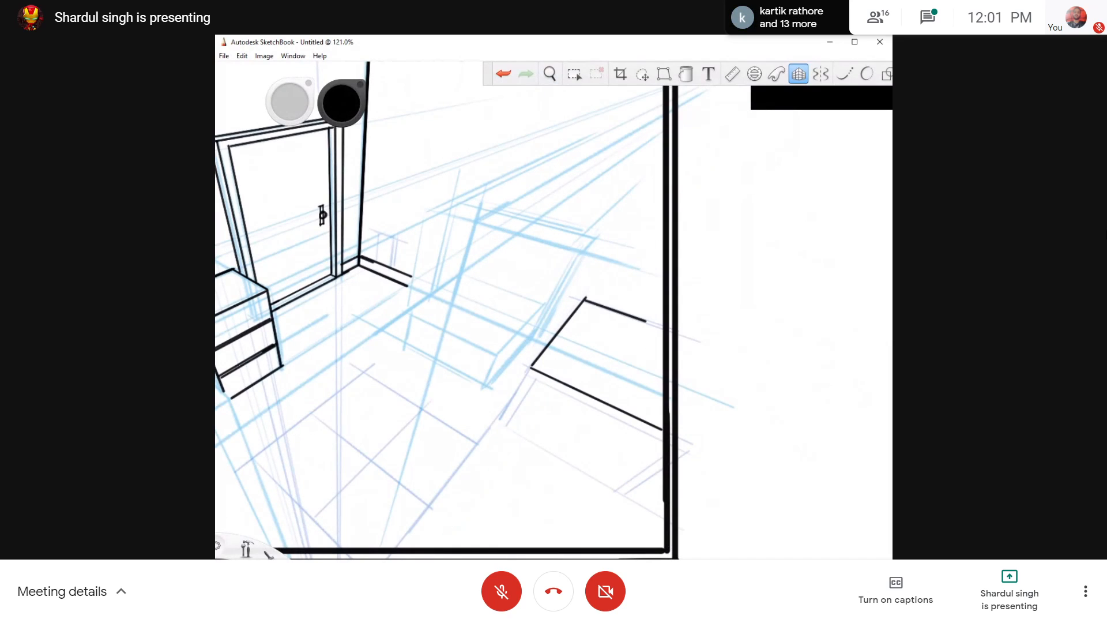
{"action": "key", "text": "ctrl+z"}
{"action": "left_click_drag", "start_coordinate": [586, 298], "coordinate": [664, 325]}
{"action": "left_click_drag", "start_coordinate": [530, 368], "coordinate": [500, 419]}
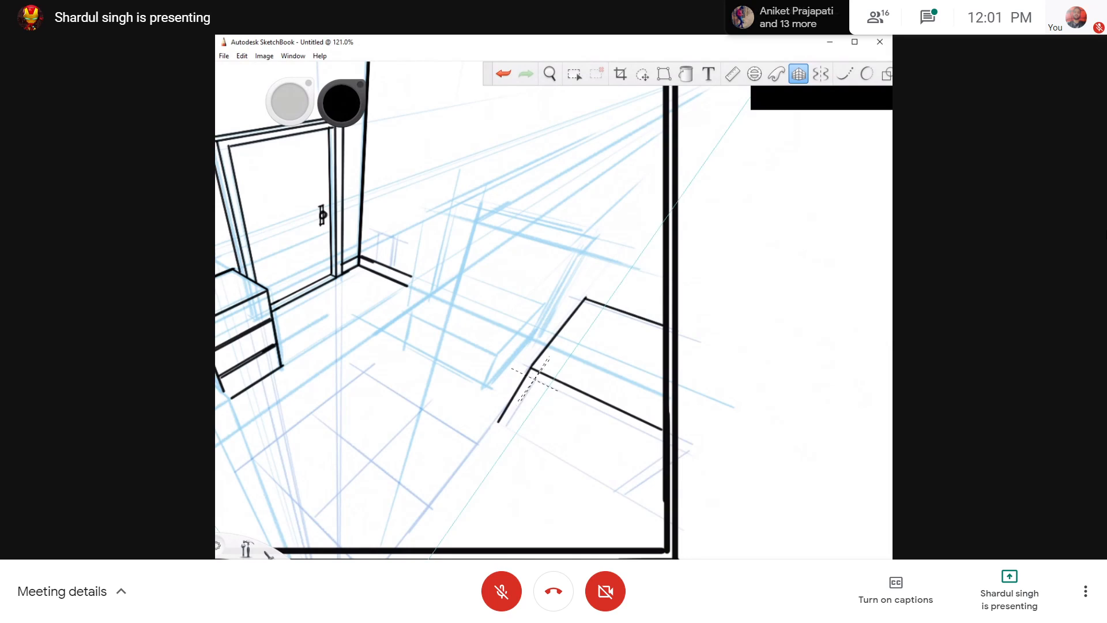
{"action": "left_click_drag", "start_coordinate": [535, 379], "coordinate": [513, 412]}
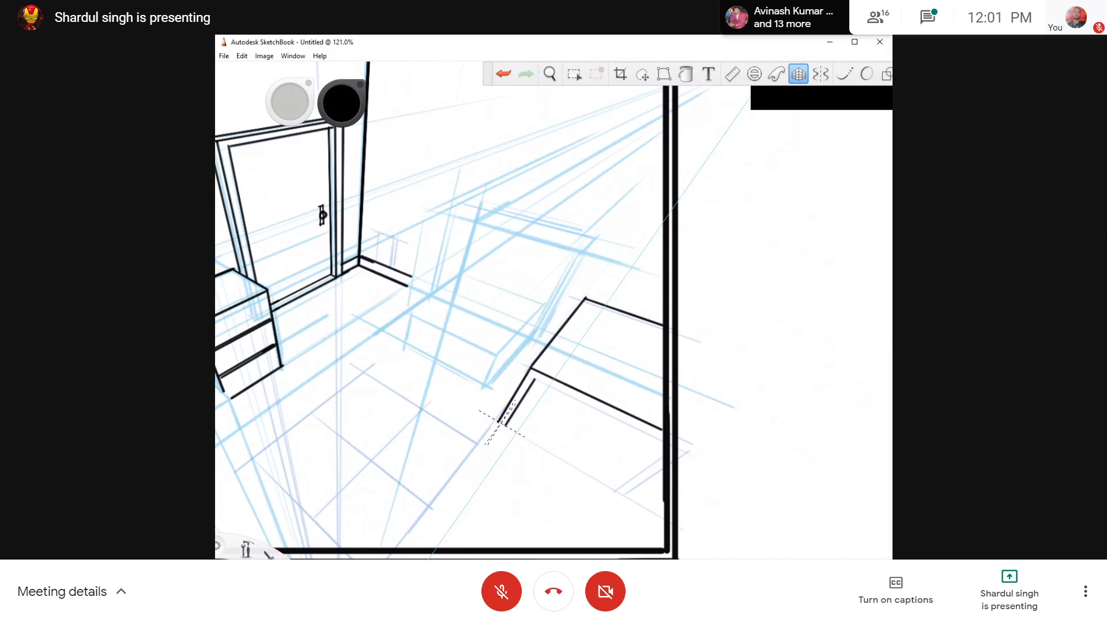
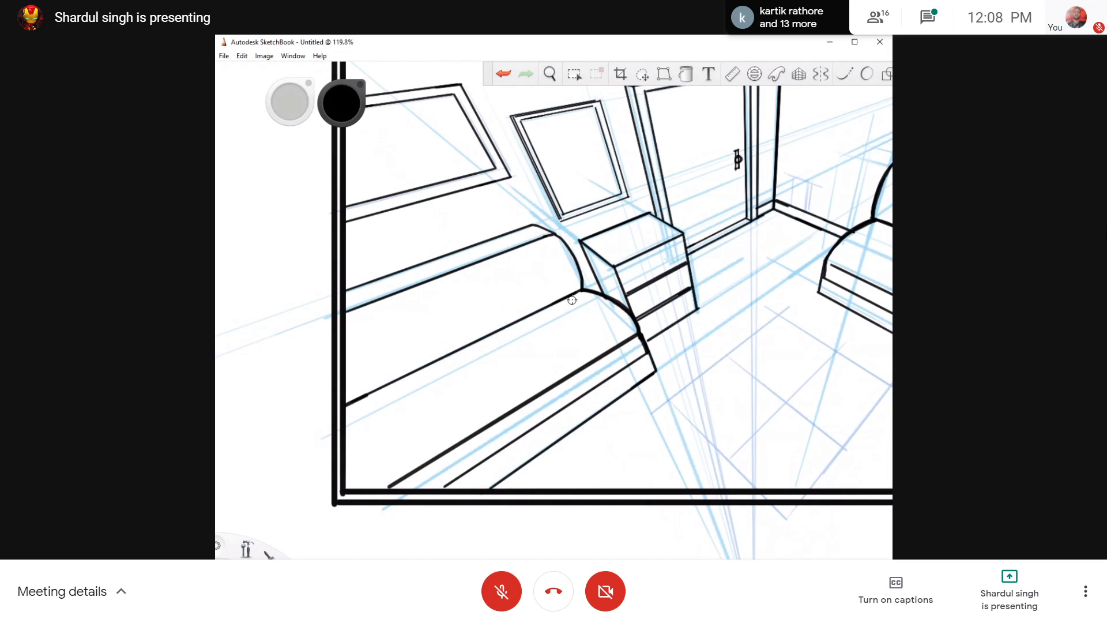
Sketch two red guide lines spreading downward from one apex in the blank margin left of the framed room
{"action": "key", "text": "space"}
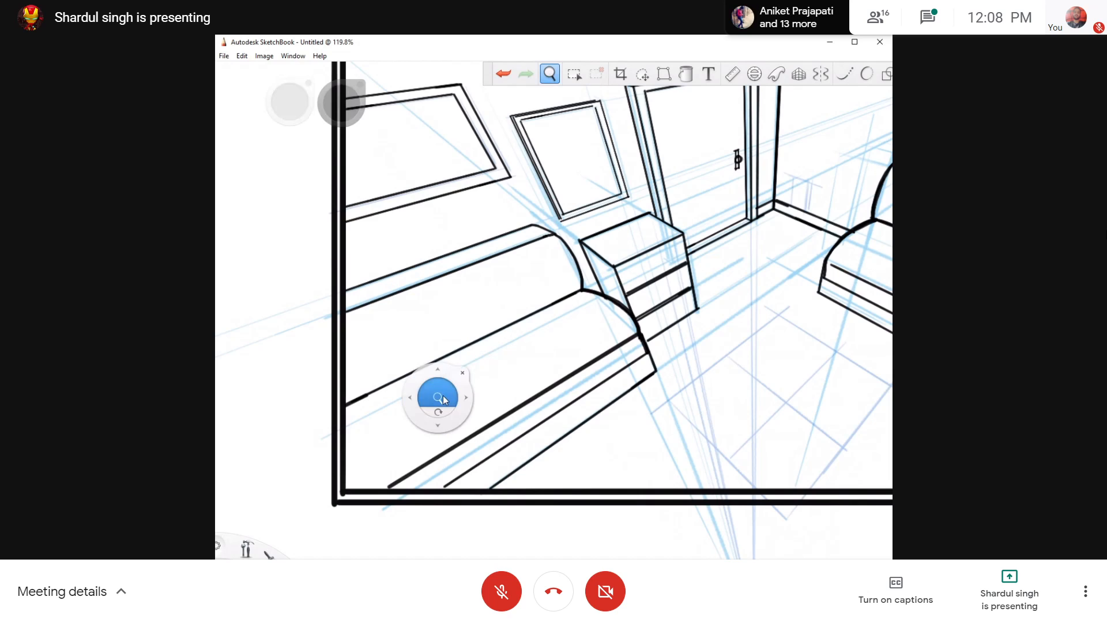
{"action": "left_click_drag", "start_coordinate": [443, 395], "coordinate": [482, 389]}
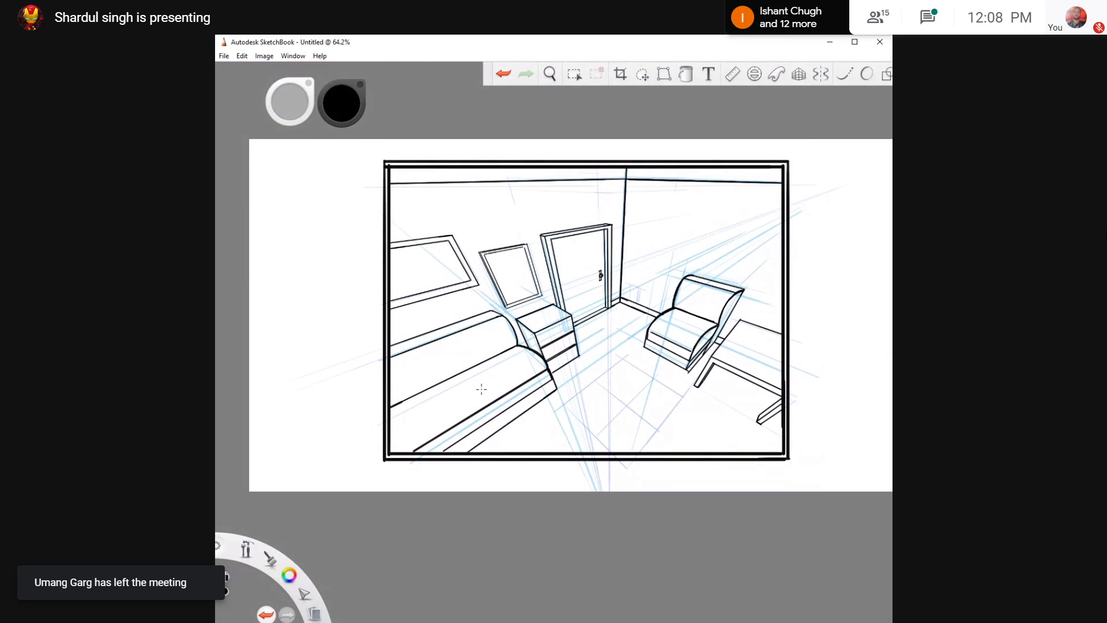
{"action": "key", "text": "space"}
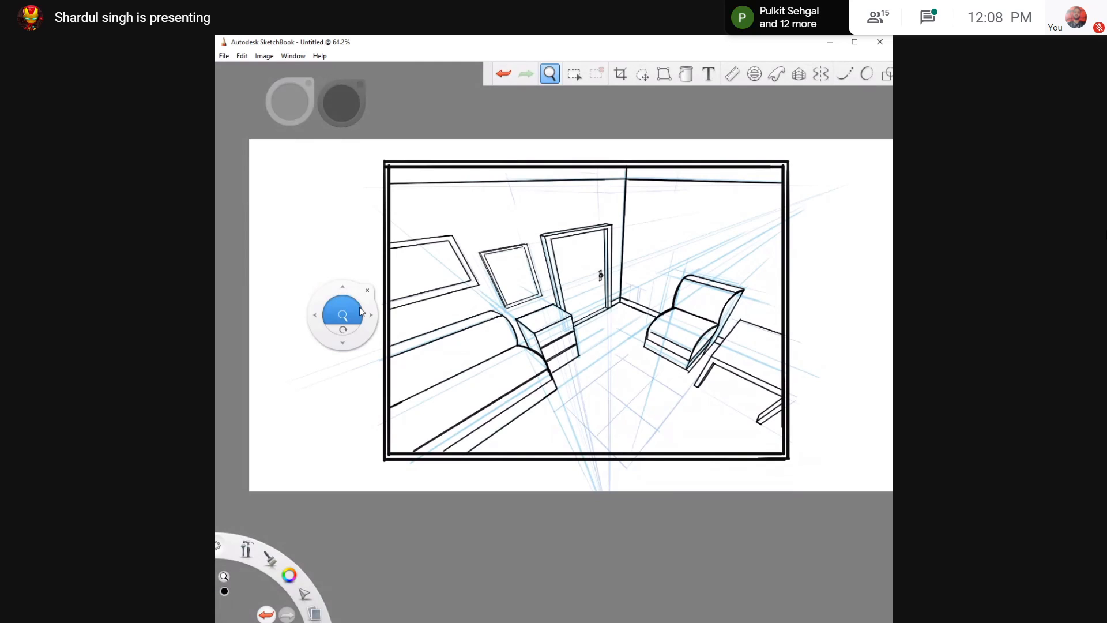
{"action": "scroll", "coordinate": [359, 306], "scroll_direction": "up", "scroll_amount": 2}
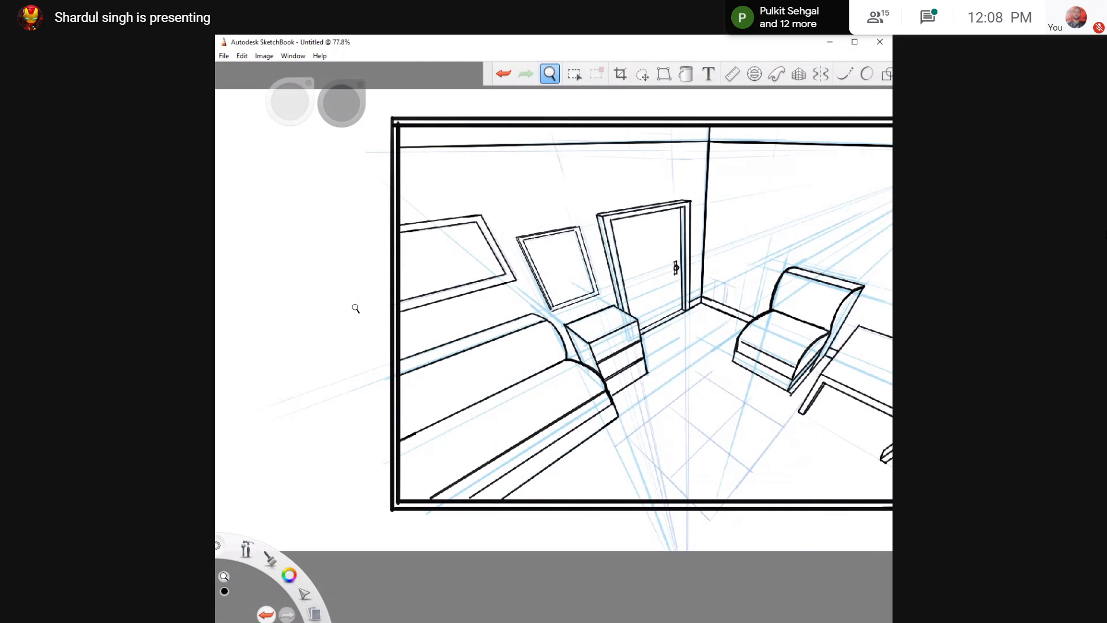
{"action": "left_click_drag", "start_coordinate": [355, 308], "coordinate": [409, 268]}
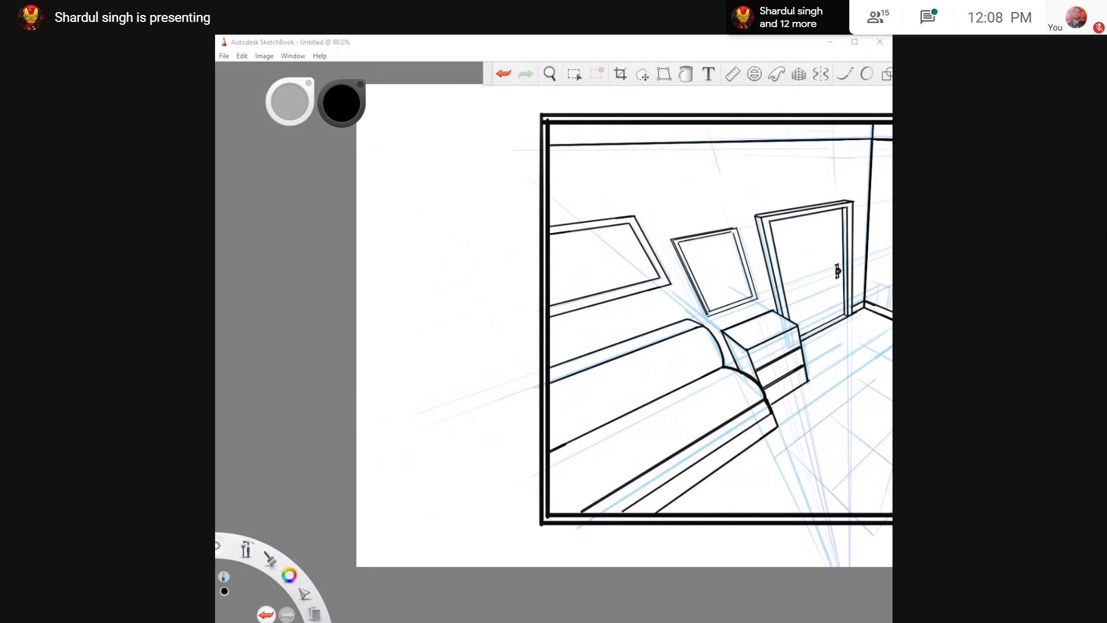
{"action": "mouse_move", "coordinate": [447, 199]}
{"action": "left_mouse_down"}
{"action": "mouse_move", "coordinate": [356, 366]}
{"action": "mouse_move", "coordinate": [482, 309]}
{"action": "mouse_move", "coordinate": [496, 362]}
{"action": "left_mouse_up"}
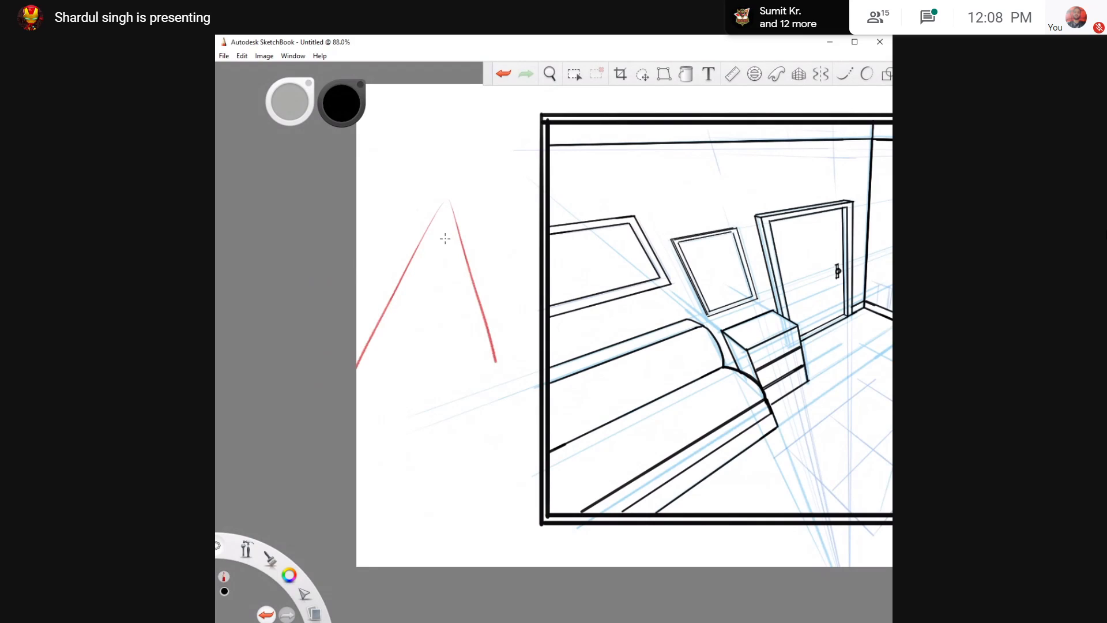
Rough in a red figure's head, chest, hips and first thigh between the downward-spreading guide lines
{"action": "mouse_move", "coordinate": [442, 224]}
{"action": "left_mouse_down"}
{"action": "mouse_move", "coordinate": [450, 231]}
{"action": "mouse_move", "coordinate": [437, 215]}
{"action": "mouse_move", "coordinate": [454, 241]}
{"action": "left_mouse_up"}
{"action": "mouse_move", "coordinate": [454, 236]}
{"action": "left_mouse_down"}
{"action": "mouse_move", "coordinate": [437, 237]}
{"action": "mouse_move", "coordinate": [464, 256]}
{"action": "mouse_move", "coordinate": [438, 248]}
{"action": "mouse_move", "coordinate": [465, 254]}
{"action": "mouse_move", "coordinate": [406, 276]}
{"action": "mouse_move", "coordinate": [469, 278]}
{"action": "left_mouse_up"}
{"action": "key", "text": "ctrl+z"}
{"action": "mouse_move", "coordinate": [461, 256]}
{"action": "left_mouse_down"}
{"action": "mouse_move", "coordinate": [467, 277]}
{"action": "mouse_move", "coordinate": [410, 307]}
{"action": "mouse_move", "coordinate": [468, 320]}
{"action": "mouse_move", "coordinate": [381, 326]}
{"action": "mouse_move", "coordinate": [358, 370]}
{"action": "left_mouse_up"}
{"action": "mouse_move", "coordinate": [392, 317]}
{"action": "left_mouse_down"}
{"action": "mouse_move", "coordinate": [360, 374]}
{"action": "mouse_move", "coordinate": [420, 316]}
{"action": "mouse_move", "coordinate": [404, 383]}
{"action": "left_mouse_up"}
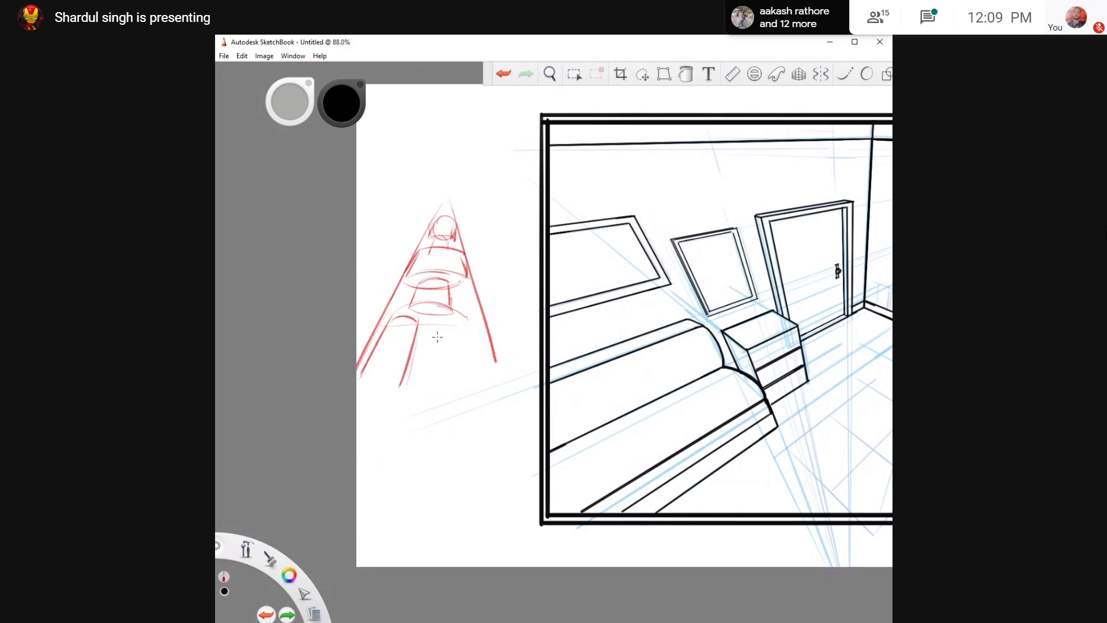
Complete the low-angle red figure with its second thigh, knees, lower legs and feet
{"action": "mouse_move", "coordinate": [440, 326]}
{"action": "left_mouse_down"}
{"action": "mouse_move", "coordinate": [476, 337]}
{"action": "mouse_move", "coordinate": [439, 375]}
{"action": "left_mouse_up"}
{"action": "mouse_move", "coordinate": [478, 334]}
{"action": "left_mouse_down"}
{"action": "mouse_move", "coordinate": [476, 389]}
{"action": "mouse_move", "coordinate": [483, 383]}
{"action": "mouse_move", "coordinate": [467, 393]}
{"action": "left_mouse_up"}
{"action": "mouse_move", "coordinate": [392, 383]}
{"action": "left_mouse_down"}
{"action": "mouse_move", "coordinate": [366, 379]}
{"action": "mouse_move", "coordinate": [398, 392]}
{"action": "mouse_move", "coordinate": [384, 445]}
{"action": "mouse_move", "coordinate": [356, 452]}
{"action": "left_mouse_up"}
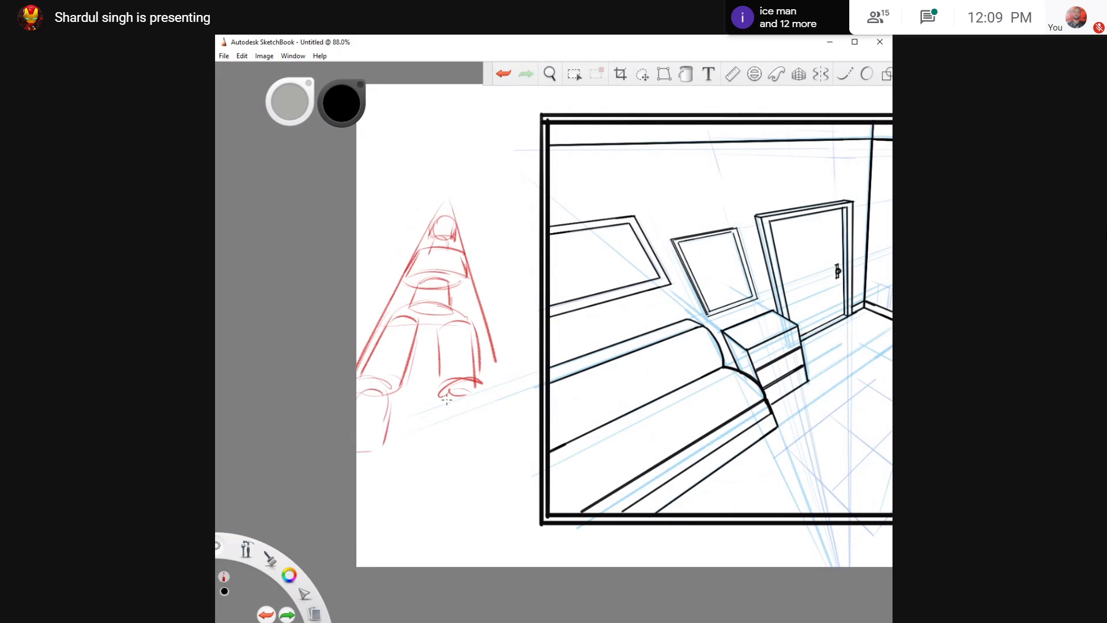
{"action": "mouse_move", "coordinate": [480, 392]}
{"action": "left_mouse_down"}
{"action": "mouse_move", "coordinate": [453, 400]}
{"action": "mouse_move", "coordinate": [451, 442]}
{"action": "left_mouse_up"}
{"action": "left_click_drag", "start_coordinate": [479, 403], "coordinate": [476, 445]}
{"action": "mouse_move", "coordinate": [479, 427]}
{"action": "left_mouse_down"}
{"action": "mouse_move", "coordinate": [485, 460]}
{"action": "mouse_move", "coordinate": [455, 464]}
{"action": "left_mouse_up"}
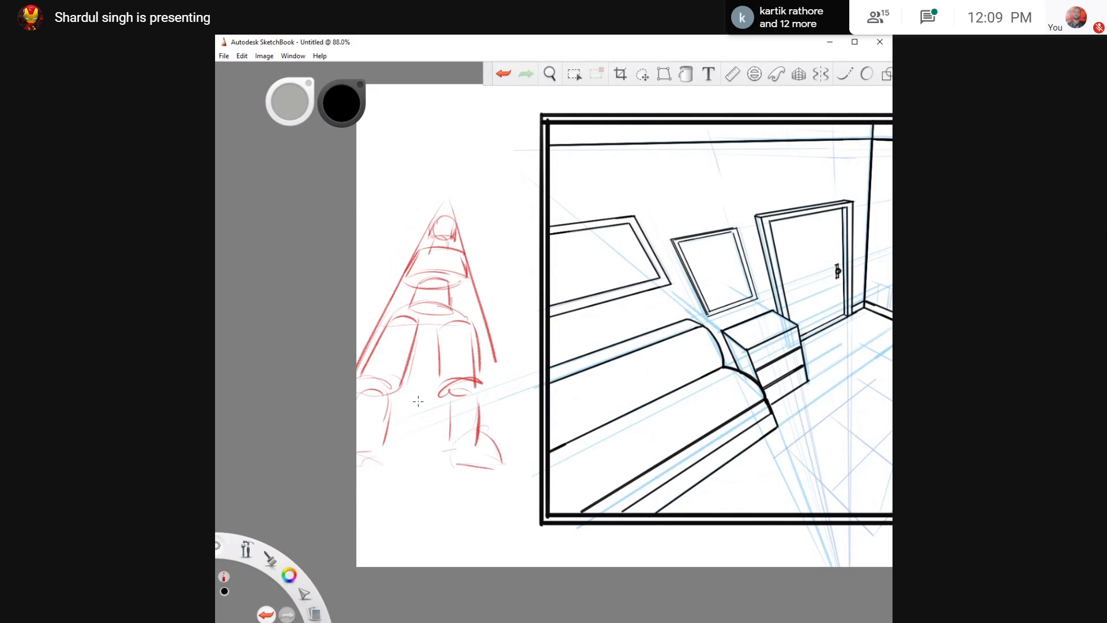
Sketch a red V of two guide lines converging downward, between the first figure's head and the room frame
{"action": "key", "text": "space"}
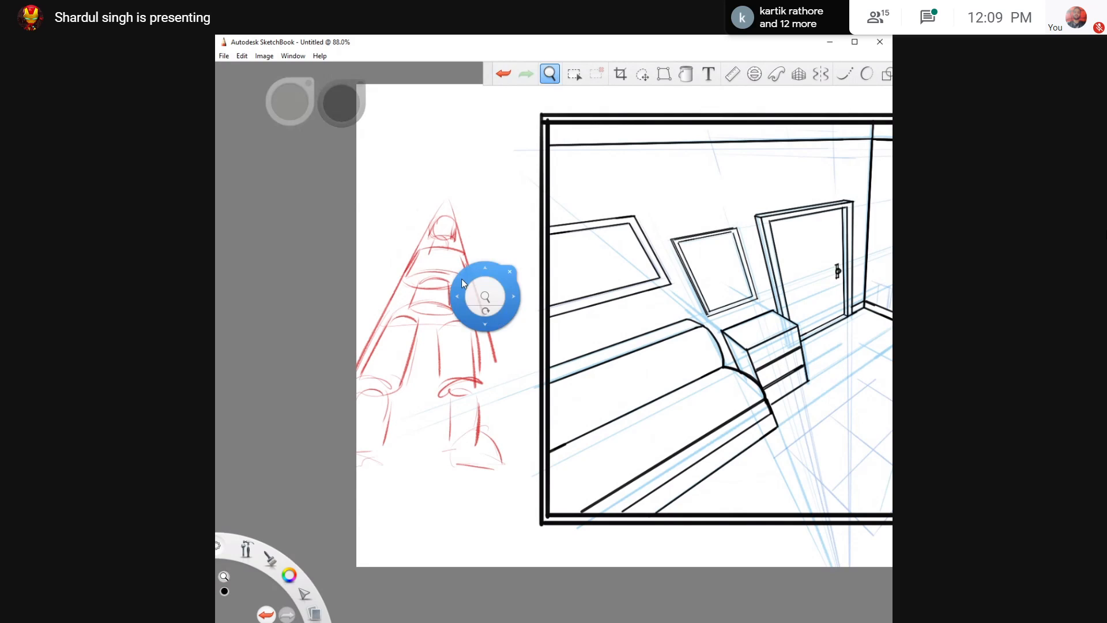
{"action": "left_click_drag", "start_coordinate": [475, 288], "coordinate": [487, 366]}
{"action": "left_click_drag", "start_coordinate": [469, 237], "coordinate": [492, 338]}
{"action": "left_click_drag", "start_coordinate": [521, 249], "coordinate": [493, 337]}
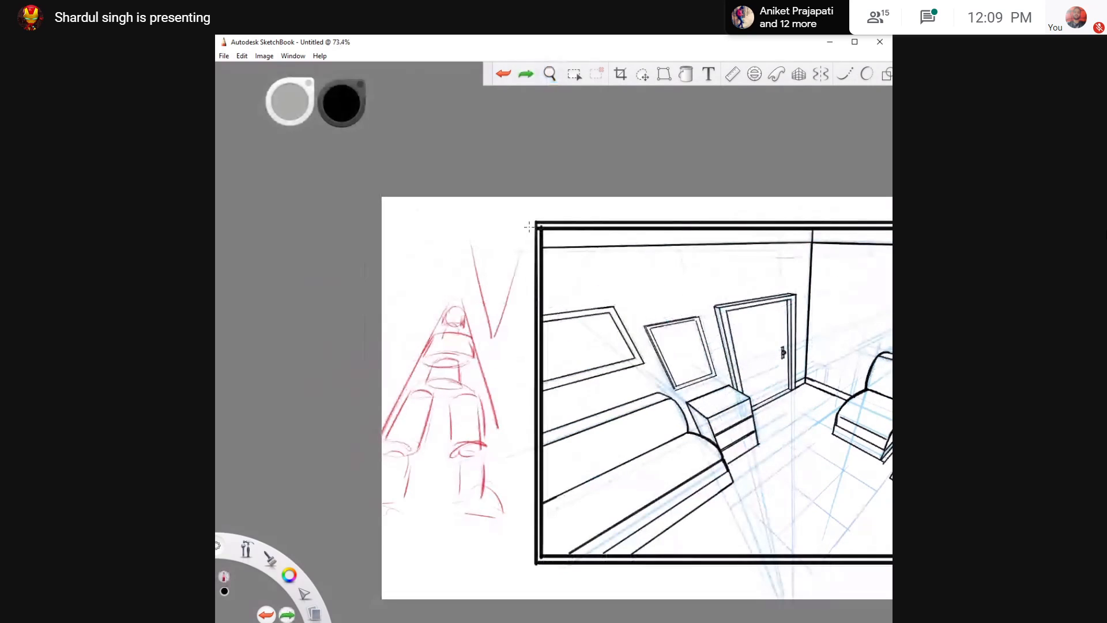
Sketch a small high-angle red figure inside the V, with a large head, torso, arms and legs tapering downward
{"action": "left_click_drag", "start_coordinate": [490, 238], "coordinate": [483, 275]}
{"action": "mouse_move", "coordinate": [491, 275]}
{"action": "left_mouse_down"}
{"action": "mouse_move", "coordinate": [506, 253]}
{"action": "mouse_move", "coordinate": [484, 274]}
{"action": "mouse_move", "coordinate": [500, 280]}
{"action": "left_mouse_up"}
{"action": "mouse_move", "coordinate": [479, 281]}
{"action": "left_mouse_down"}
{"action": "mouse_move", "coordinate": [513, 282]}
{"action": "mouse_move", "coordinate": [488, 302]}
{"action": "left_mouse_up"}
{"action": "left_click_drag", "start_coordinate": [513, 282], "coordinate": [510, 291]}
{"action": "mouse_move", "coordinate": [501, 301]}
{"action": "left_mouse_down"}
{"action": "mouse_move", "coordinate": [487, 301]}
{"action": "mouse_move", "coordinate": [490, 321]}
{"action": "left_mouse_up"}
{"action": "left_click_drag", "start_coordinate": [494, 300], "coordinate": [498, 313]}
{"action": "left_click_drag", "start_coordinate": [510, 297], "coordinate": [492, 312]}
{"action": "left_click_drag", "start_coordinate": [490, 313], "coordinate": [494, 329]}
{"action": "left_click_drag", "start_coordinate": [512, 285], "coordinate": [512, 290]}
{"action": "left_click_drag", "start_coordinate": [513, 296], "coordinate": [510, 316]}
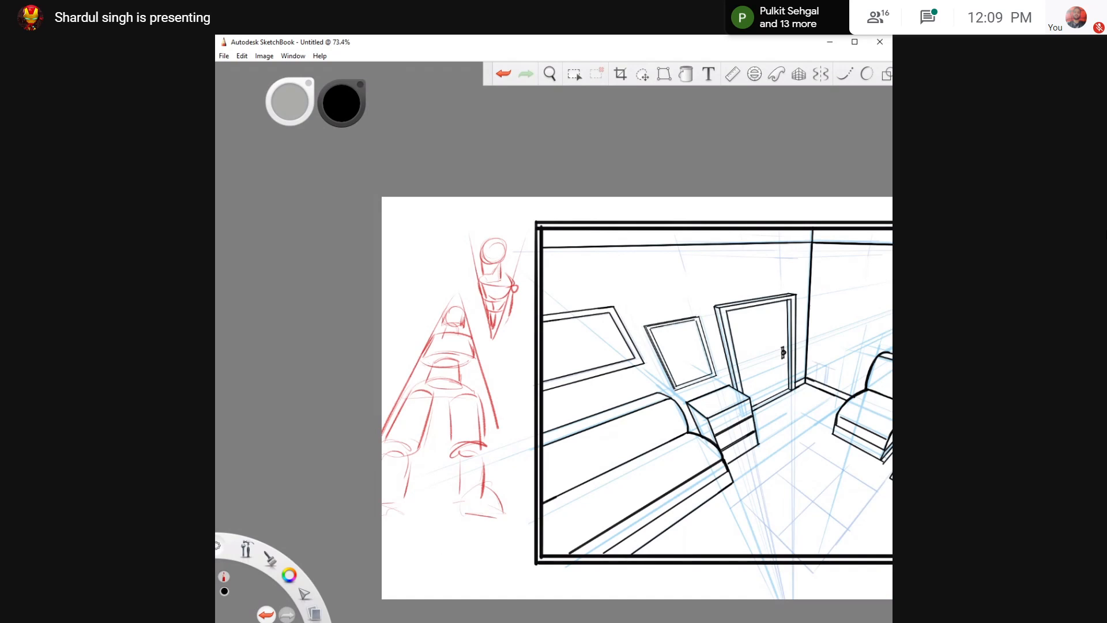
Review the whole inked room drawing together with the red figure sketches in the margin
{"action": "key", "text": "space"}
{"action": "left_click_drag", "start_coordinate": [478, 379], "coordinate": [470, 377]}
{"action": "left_click_drag", "start_coordinate": [682, 389], "coordinate": [502, 355]}
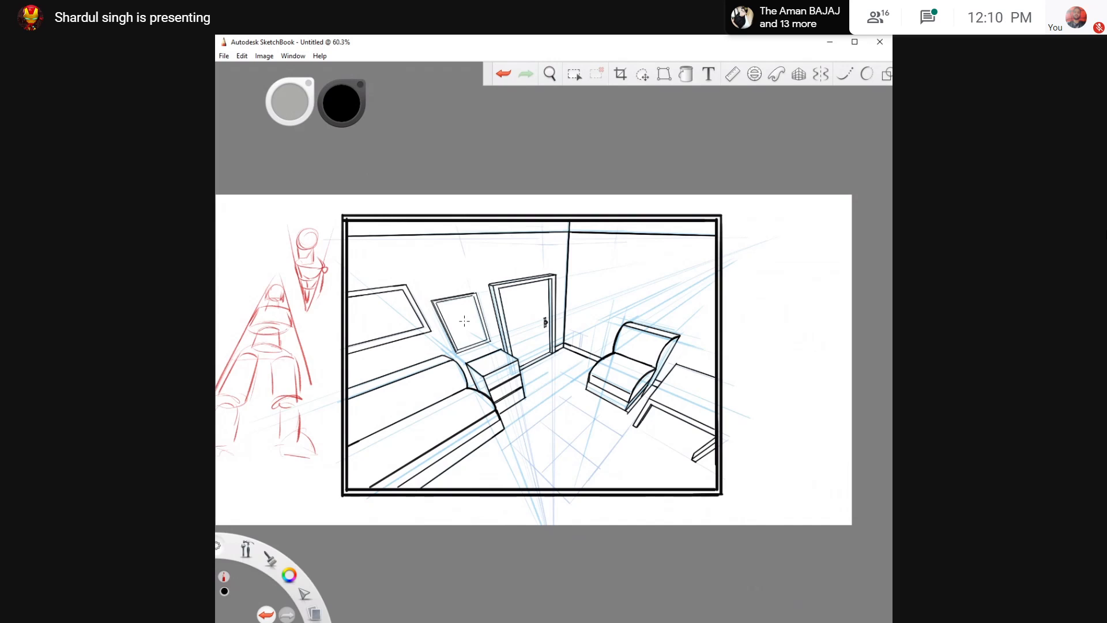
{"action": "key", "text": "space"}
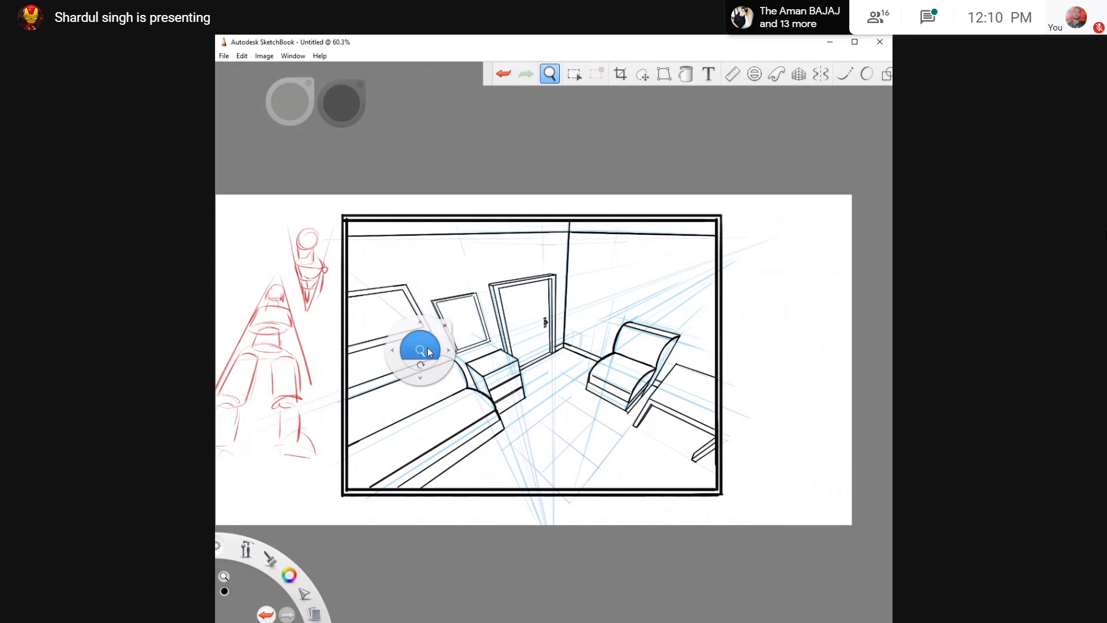
{"action": "scroll", "coordinate": [428, 352], "scroll_direction": "up", "scroll_amount": 3}
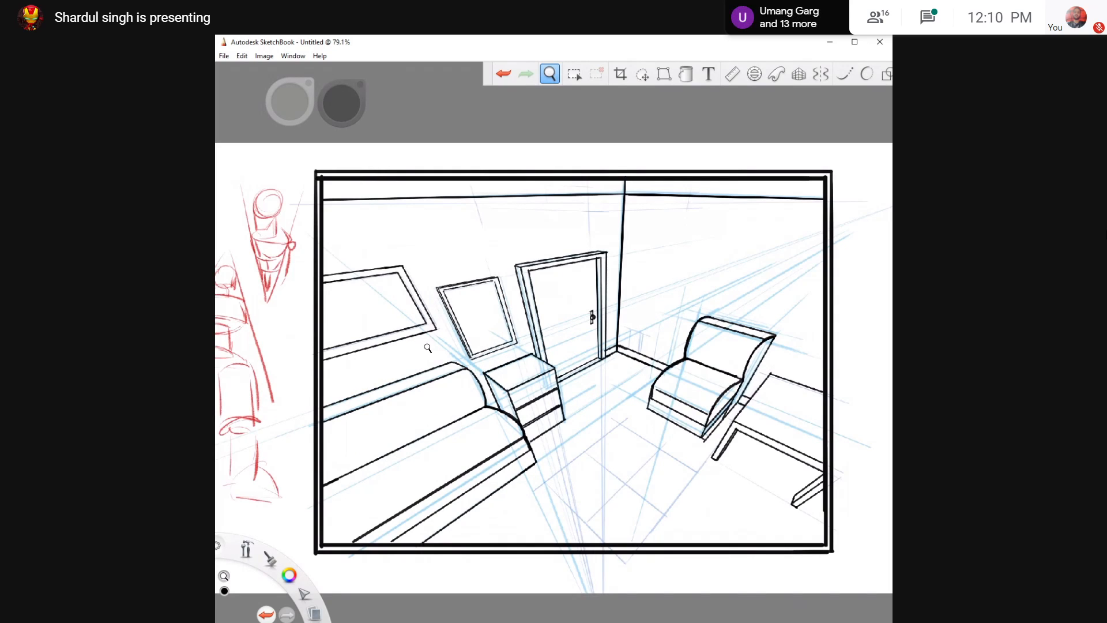
{"action": "key", "text": "ctrl+z"}
{"action": "key", "text": "space"}
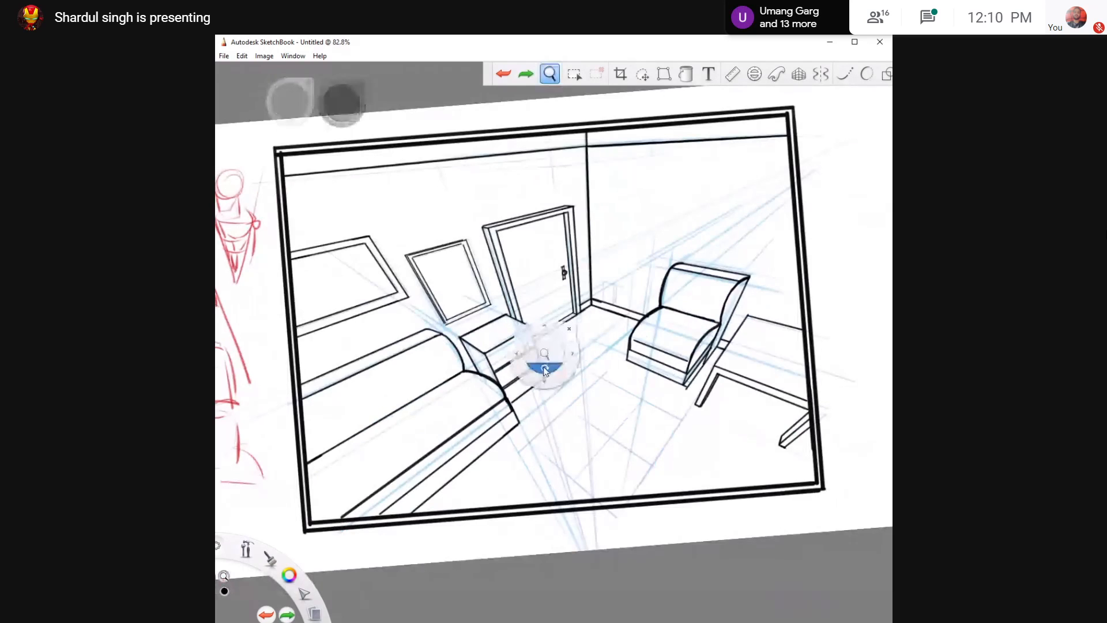
{"action": "left_click_drag", "start_coordinate": [551, 368], "coordinate": [549, 369]}
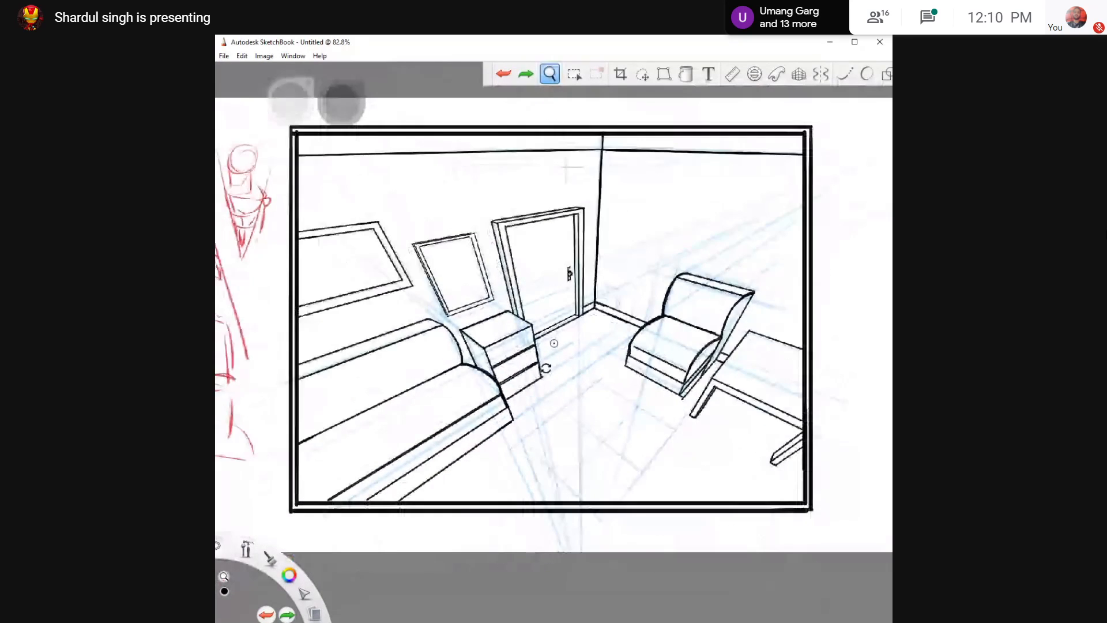
{"action": "left_click_drag", "start_coordinate": [610, 413], "coordinate": [645, 350]}
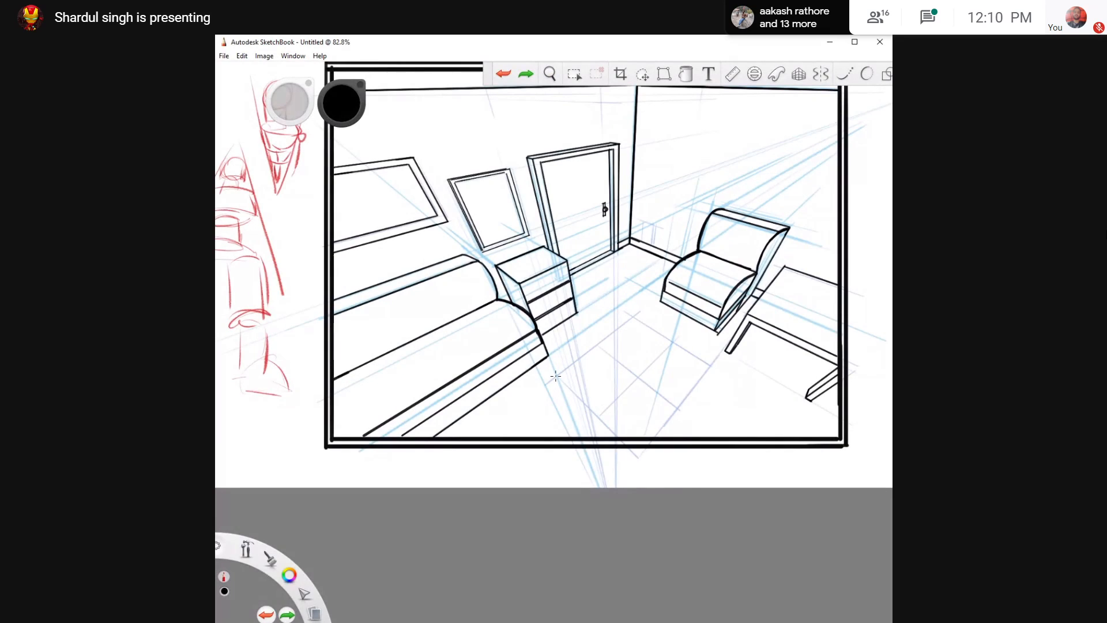
{"action": "left_click", "coordinate": [615, 339]}
{"action": "key", "text": "ctrl+z"}
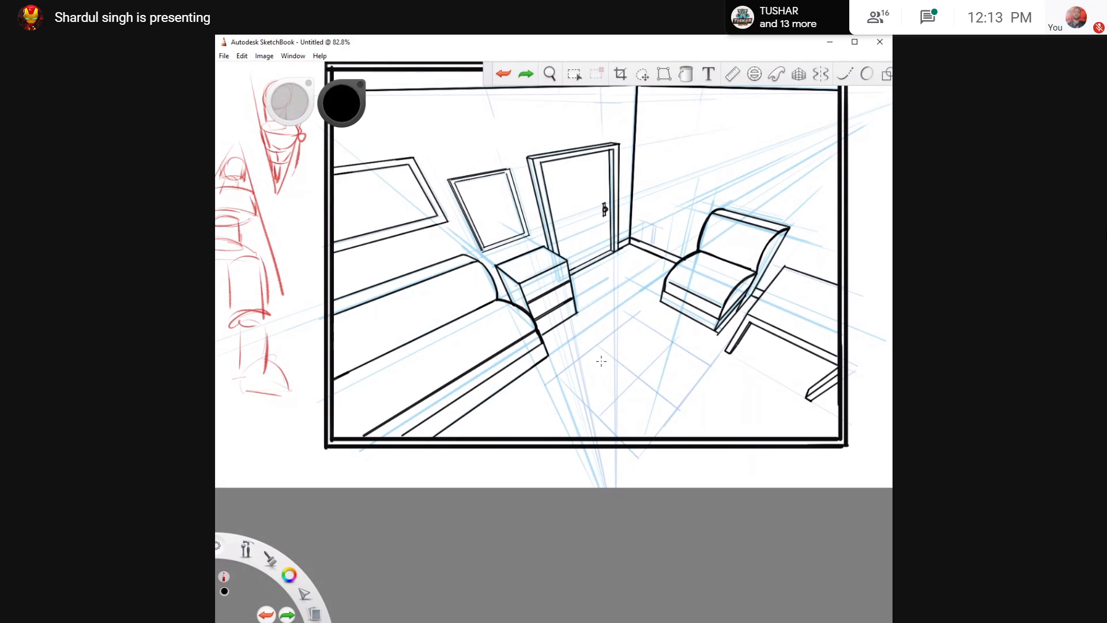
Sketch a red cartoon face with spiky hair, eyes, angled brows and a mouth in the blank margin right of the frame
{"action": "key", "text": "space"}
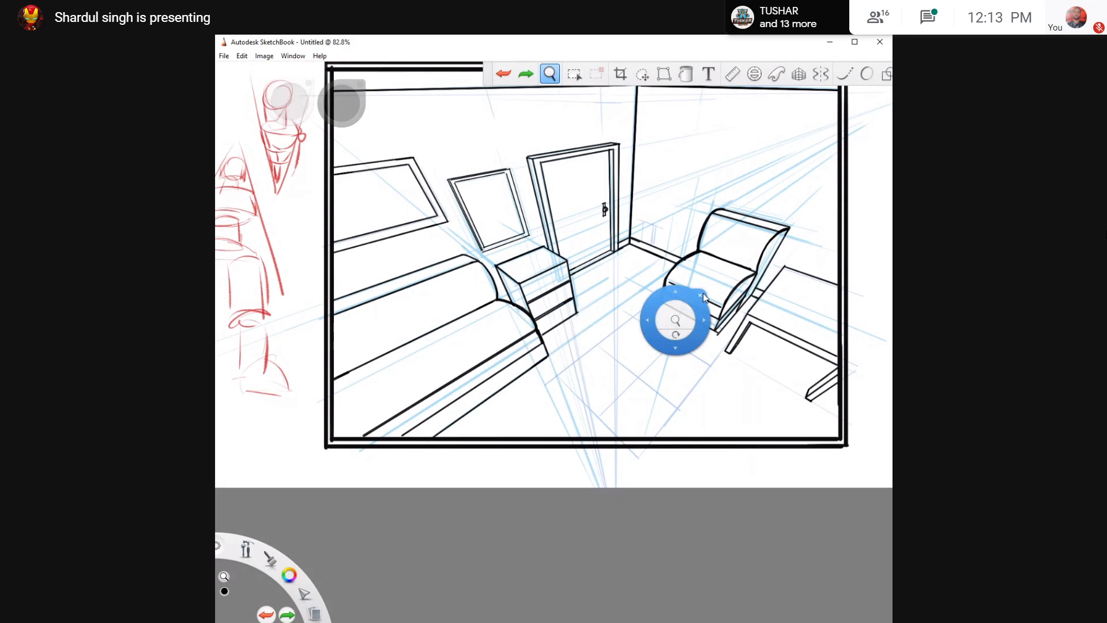
{"action": "left_click_drag", "start_coordinate": [839, 303], "coordinate": [706, 284]}
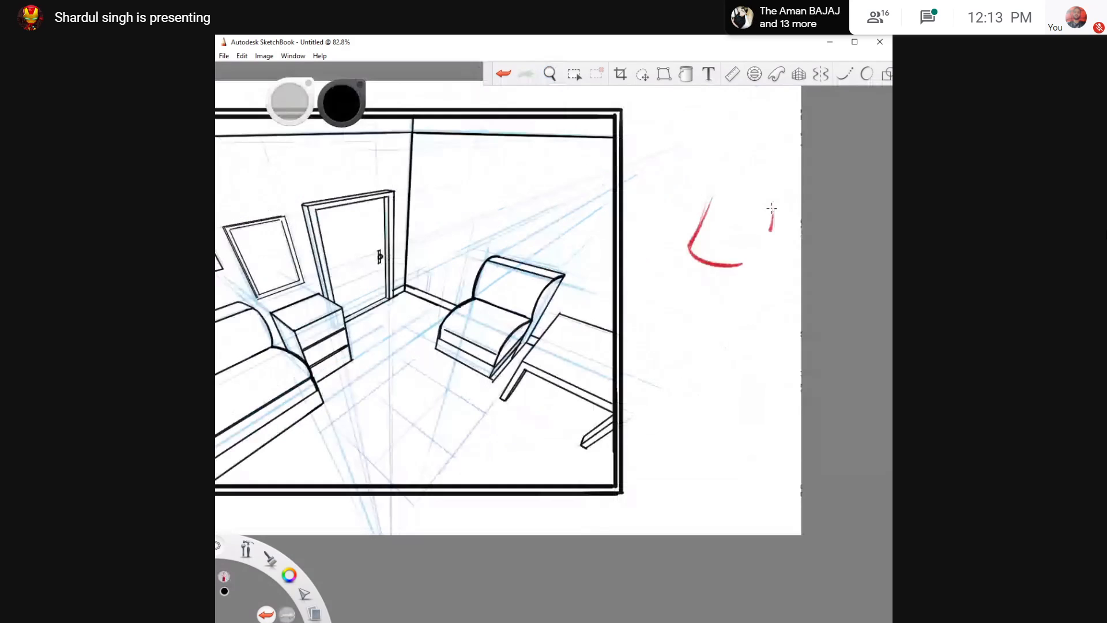
{"action": "left_click_drag", "start_coordinate": [772, 208], "coordinate": [758, 258]}
{"action": "left_click_drag", "start_coordinate": [768, 208], "coordinate": [732, 226]}
{"action": "mouse_move", "coordinate": [758, 214]}
{"action": "left_mouse_down"}
{"action": "mouse_move", "coordinate": [724, 221]}
{"action": "mouse_move", "coordinate": [713, 168]}
{"action": "mouse_move", "coordinate": [779, 186]}
{"action": "left_mouse_up"}
{"action": "mouse_move", "coordinate": [717, 242]}
{"action": "left_mouse_down"}
{"action": "mouse_move", "coordinate": [742, 240]}
{"action": "mouse_move", "coordinate": [720, 259]}
{"action": "left_mouse_up"}
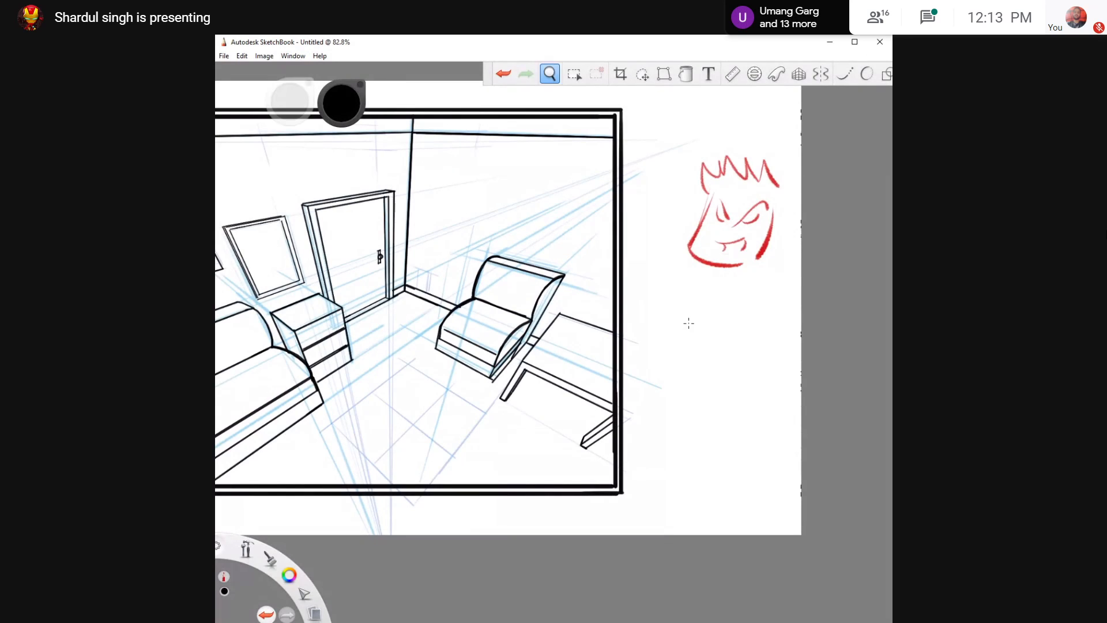
Sketch a second red cartoon head below the angry face, with a rounded jaw, two neck lines and round eyes with pupils
{"action": "mouse_move", "coordinate": [686, 321]}
{"action": "left_mouse_down"}
{"action": "mouse_move", "coordinate": [654, 263]}
{"action": "mouse_move", "coordinate": [686, 328]}
{"action": "left_mouse_up"}
{"action": "mouse_move", "coordinate": [738, 275]}
{"action": "left_mouse_down"}
{"action": "mouse_move", "coordinate": [699, 328]}
{"action": "mouse_move", "coordinate": [705, 351]}
{"action": "left_mouse_up"}
{"action": "left_click_drag", "start_coordinate": [719, 328], "coordinate": [721, 349]}
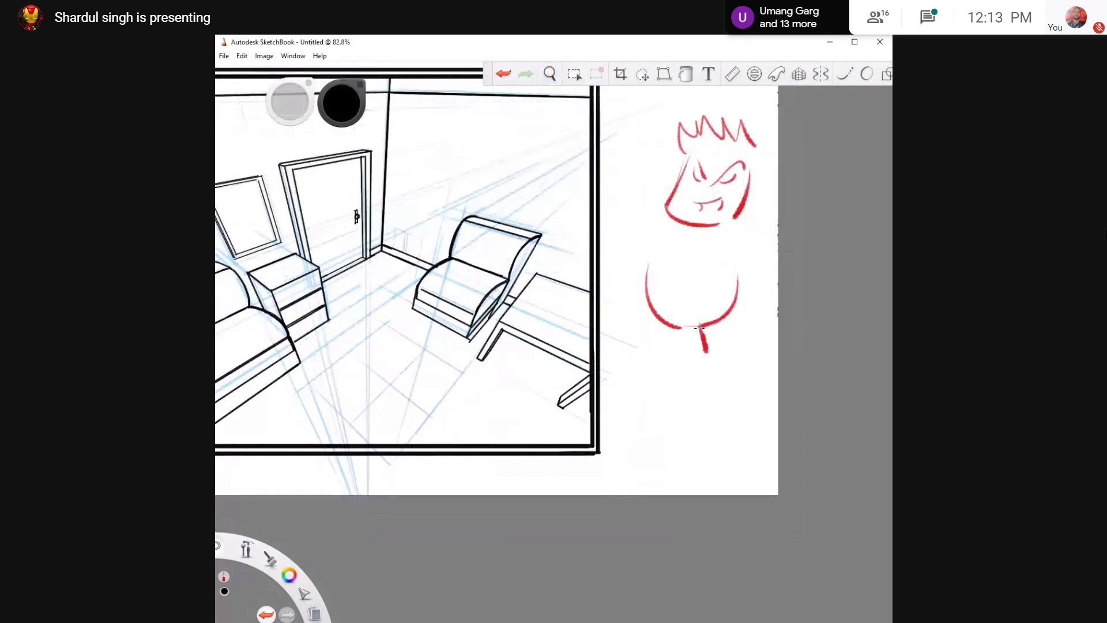
{"action": "mouse_move", "coordinate": [670, 274]}
{"action": "left_mouse_down"}
{"action": "mouse_move", "coordinate": [665, 297]}
{"action": "mouse_move", "coordinate": [677, 266]}
{"action": "left_mouse_up"}
{"action": "left_click_drag", "start_coordinate": [710, 269], "coordinate": [715, 271]}
{"action": "key", "text": "ctrl+z"}
{"action": "left_click", "coordinate": [718, 287]}
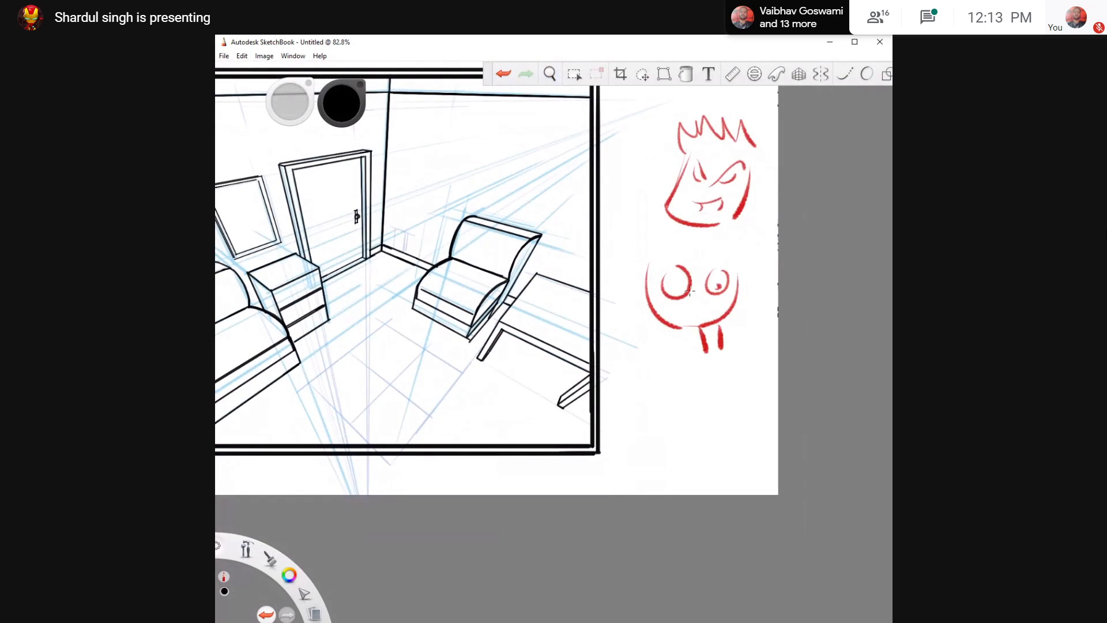
{"action": "left_click", "coordinate": [687, 289]}
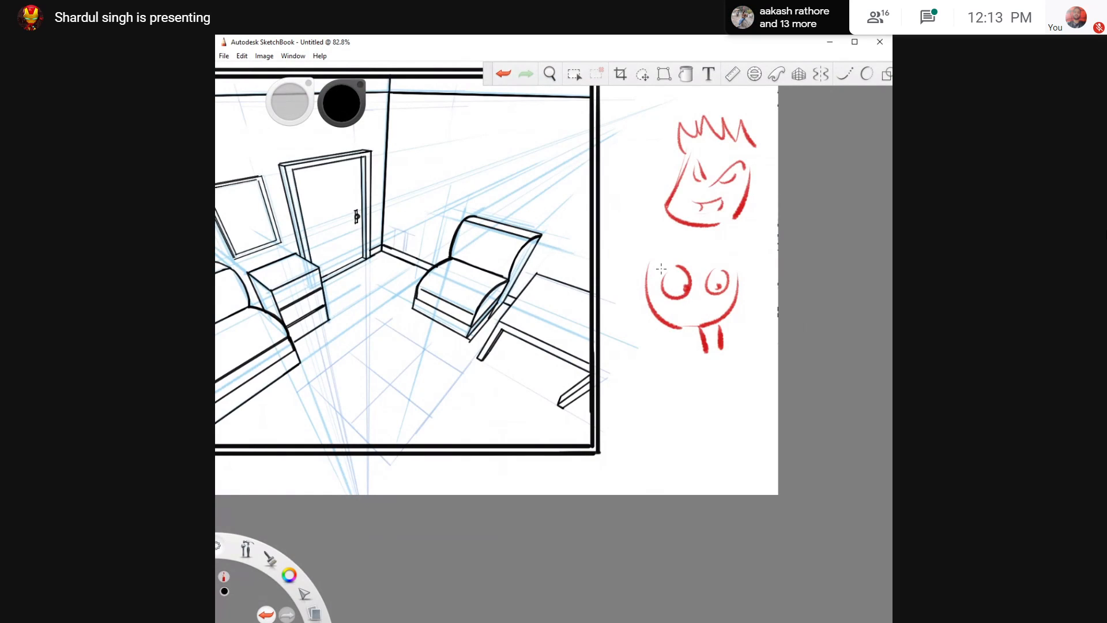
Add zigzag hair with a straight hairline and a wavy open mouth to the round-eyed red face
{"action": "left_click_drag", "start_coordinate": [652, 255], "coordinate": [746, 270]}
{"action": "mouse_move", "coordinate": [660, 255]}
{"action": "left_mouse_down"}
{"action": "mouse_move", "coordinate": [681, 242]}
{"action": "mouse_move", "coordinate": [748, 268]}
{"action": "left_mouse_up"}
{"action": "mouse_move", "coordinate": [686, 310]}
{"action": "left_mouse_down"}
{"action": "mouse_move", "coordinate": [718, 304]}
{"action": "mouse_move", "coordinate": [677, 317]}
{"action": "mouse_move", "coordinate": [724, 304]}
{"action": "left_mouse_up"}
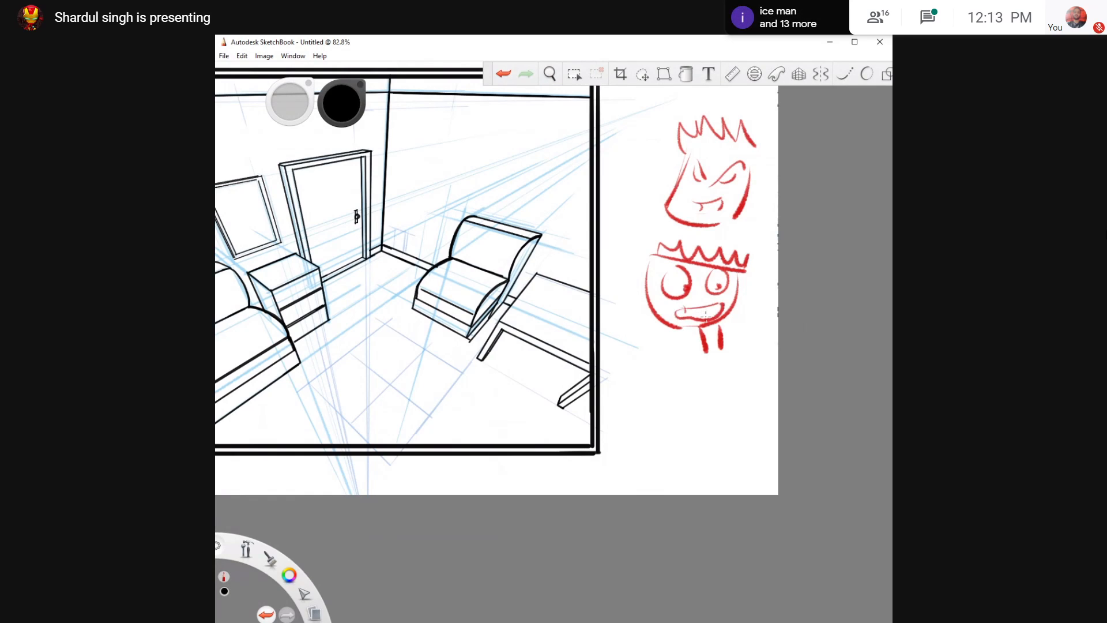
Sketch two small red boxes below the second face, each containing a dot and joined by a short line
{"action": "key", "text": "space"}
{"action": "mouse_move", "coordinate": [684, 388]}
{"action": "left_mouse_down"}
{"action": "mouse_move", "coordinate": [669, 319]}
{"action": "mouse_move", "coordinate": [624, 358]}
{"action": "left_mouse_up"}
{"action": "mouse_move", "coordinate": [628, 320]}
{"action": "left_mouse_down"}
{"action": "mouse_move", "coordinate": [633, 355]}
{"action": "mouse_move", "coordinate": [625, 324]}
{"action": "mouse_move", "coordinate": [691, 360]}
{"action": "left_mouse_up"}
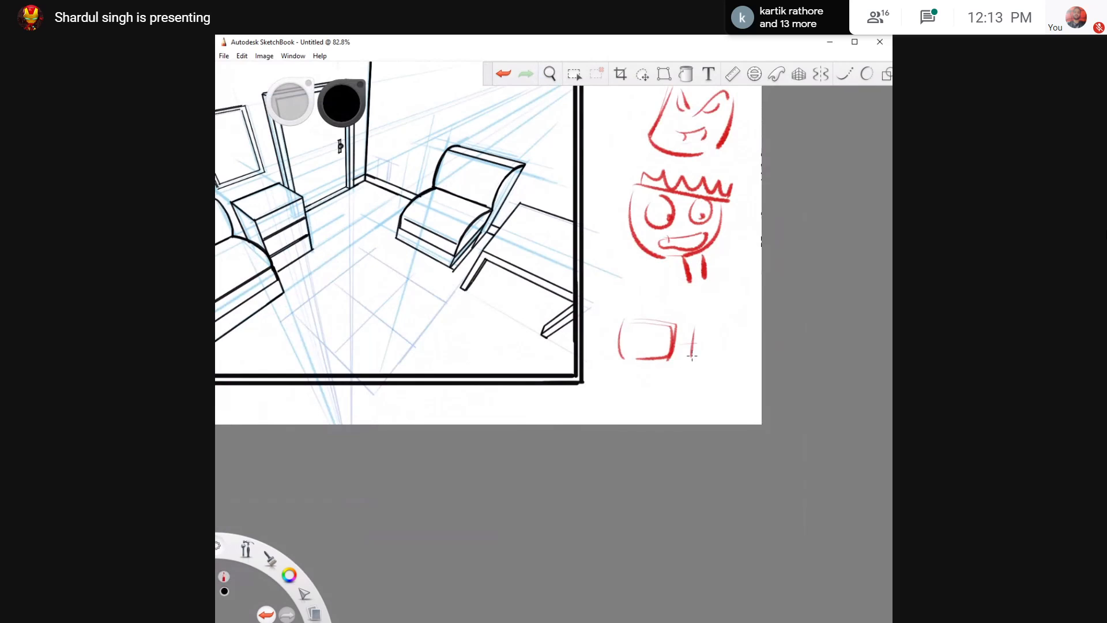
{"action": "mouse_move", "coordinate": [730, 326]}
{"action": "left_mouse_down"}
{"action": "mouse_move", "coordinate": [701, 362]}
{"action": "mouse_move", "coordinate": [721, 333]}
{"action": "left_mouse_up"}
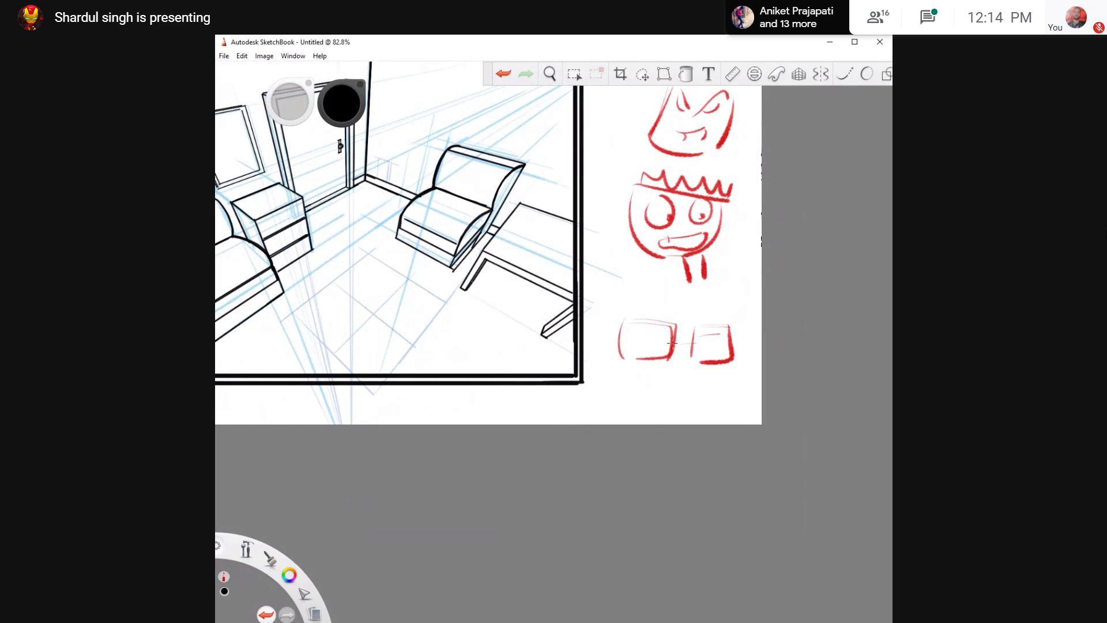
{"action": "key", "text": "ctrl+z"}
{"action": "mouse_move", "coordinate": [645, 337]}
{"action": "left_mouse_down"}
{"action": "mouse_move", "coordinate": [716, 349]}
{"action": "mouse_move", "coordinate": [694, 343]}
{"action": "left_mouse_up"}
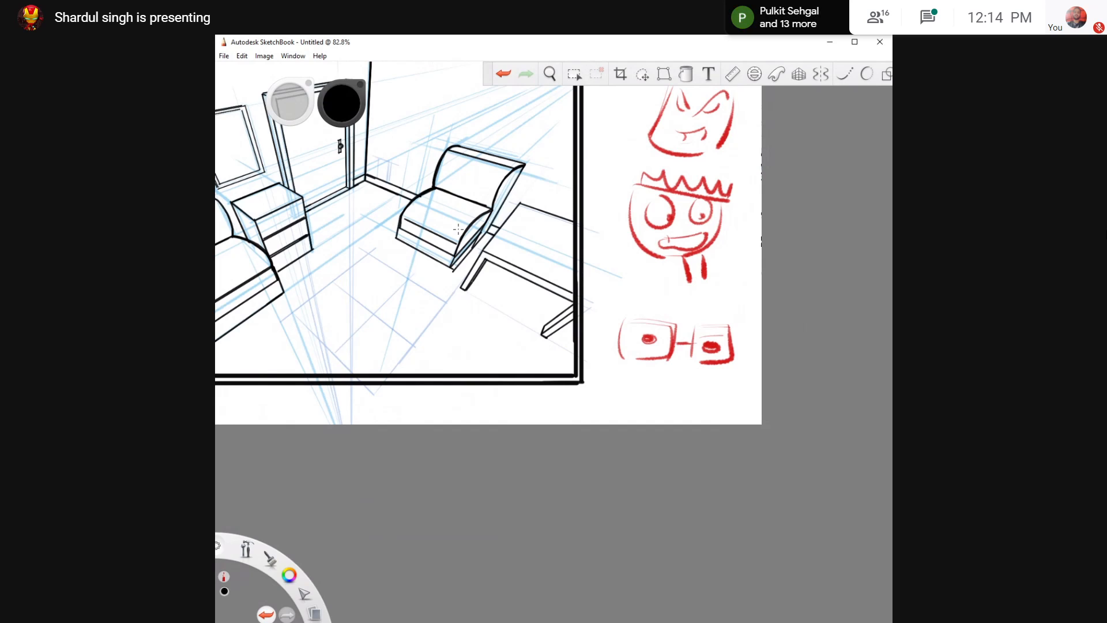
Sketch a thin red diagonal from the far corner of the blue floor square through its centre
{"action": "key", "text": "space"}
{"action": "left_click_drag", "start_coordinate": [457, 261], "coordinate": [579, 254]}
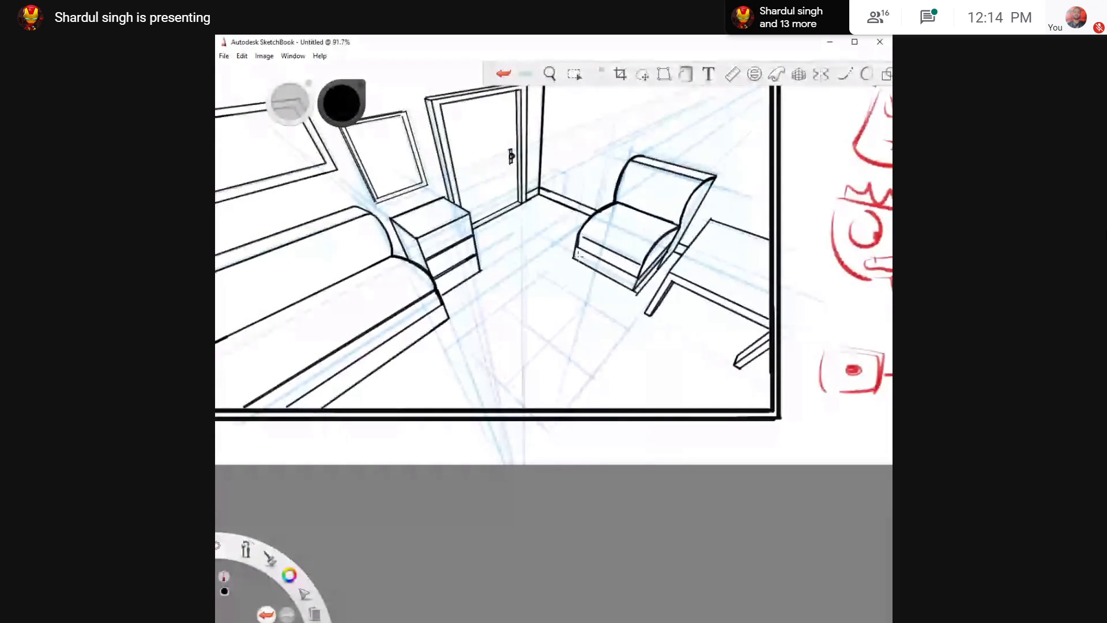
{"action": "key", "text": "space"}
{"action": "mouse_move", "coordinate": [420, 270]}
{"action": "left_mouse_down"}
{"action": "mouse_move", "coordinate": [407, 270]}
{"action": "mouse_move", "coordinate": [439, 254]}
{"action": "mouse_move", "coordinate": [615, 274]}
{"action": "mouse_move", "coordinate": [627, 327]}
{"action": "left_mouse_up"}
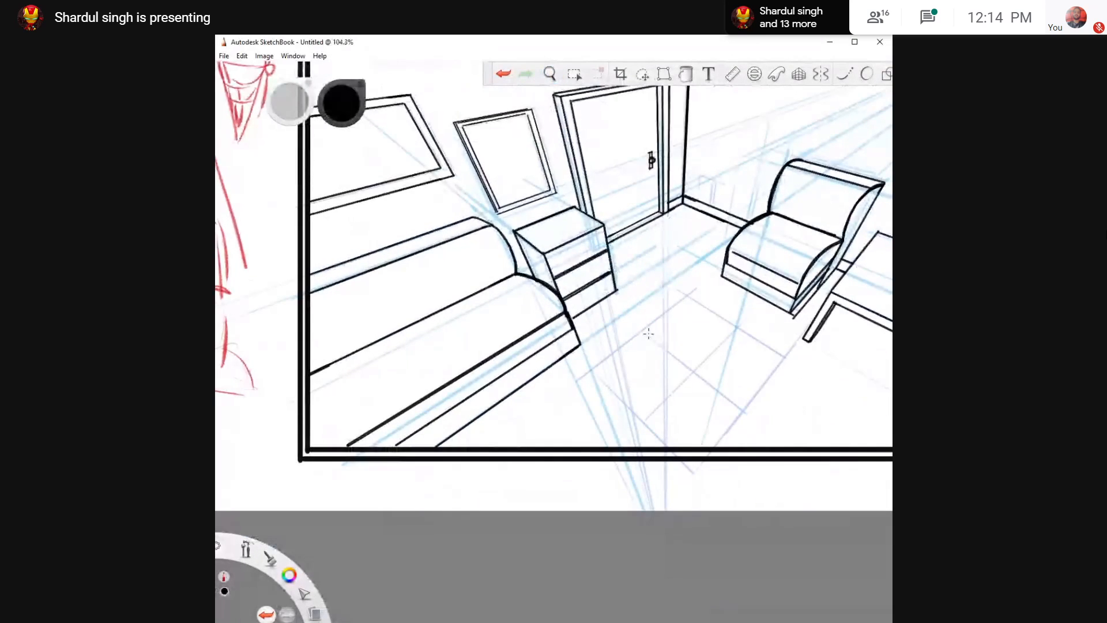
{"action": "left_click_drag", "start_coordinate": [688, 301], "coordinate": [680, 415]}
{"action": "key", "text": "ctrl+z"}
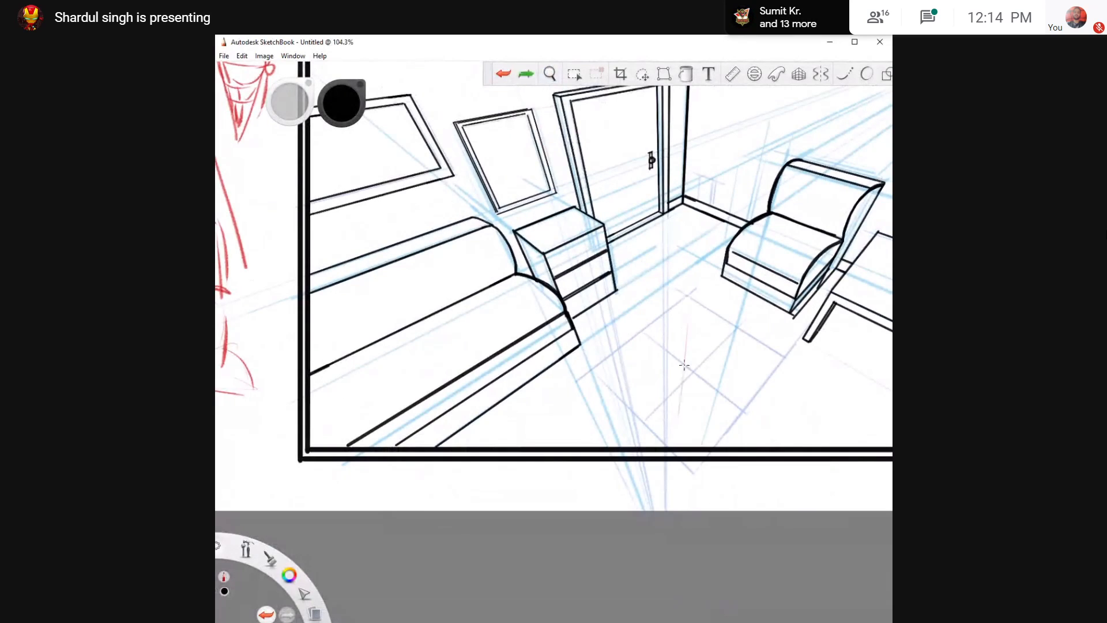
{"action": "left_click_drag", "start_coordinate": [689, 298], "coordinate": [694, 437]}
{"action": "key", "text": "ctrl+z"}
{"action": "key", "text": "ctrl+z"}
{"action": "mouse_move", "coordinate": [689, 298]}
{"action": "left_mouse_down"}
{"action": "mouse_move", "coordinate": [686, 463]}
{"action": "mouse_move", "coordinate": [692, 387]}
{"action": "mouse_move", "coordinate": [693, 446]}
{"action": "left_mouse_up"}
{"action": "key", "text": "ctrl+z"}
Extend the red diagonal from the centre to the near corner of the floor square
{"action": "left_click_drag", "start_coordinate": [693, 394], "coordinate": [693, 470]}
{"action": "key", "text": "ctrl+z"}
{"action": "left_click_drag", "start_coordinate": [692, 398], "coordinate": [693, 476]}
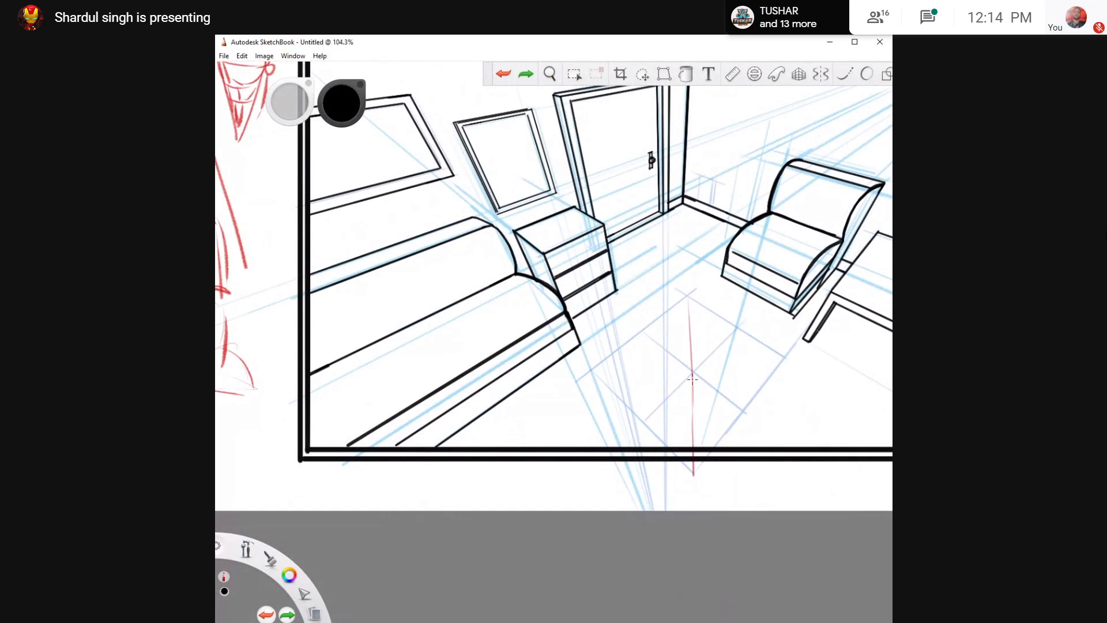
{"action": "key", "text": "ctrl+z"}
{"action": "left_click_drag", "start_coordinate": [692, 397], "coordinate": [693, 474]}
{"action": "key", "text": "ctrl+z"}
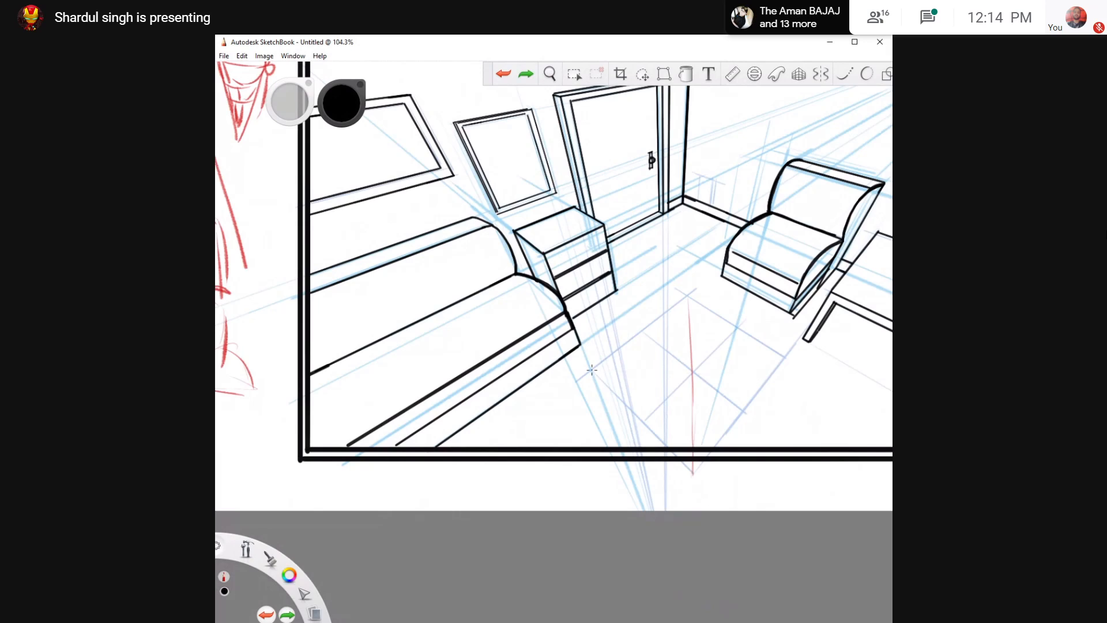
Sketch the second red diagonal across the floor square, running side to side through its centre
{"action": "left_click_drag", "start_coordinate": [628, 369], "coordinate": [784, 364]}
{"action": "key", "text": "ctrl+z"}
{"action": "left_click_drag", "start_coordinate": [591, 370], "coordinate": [787, 365]}
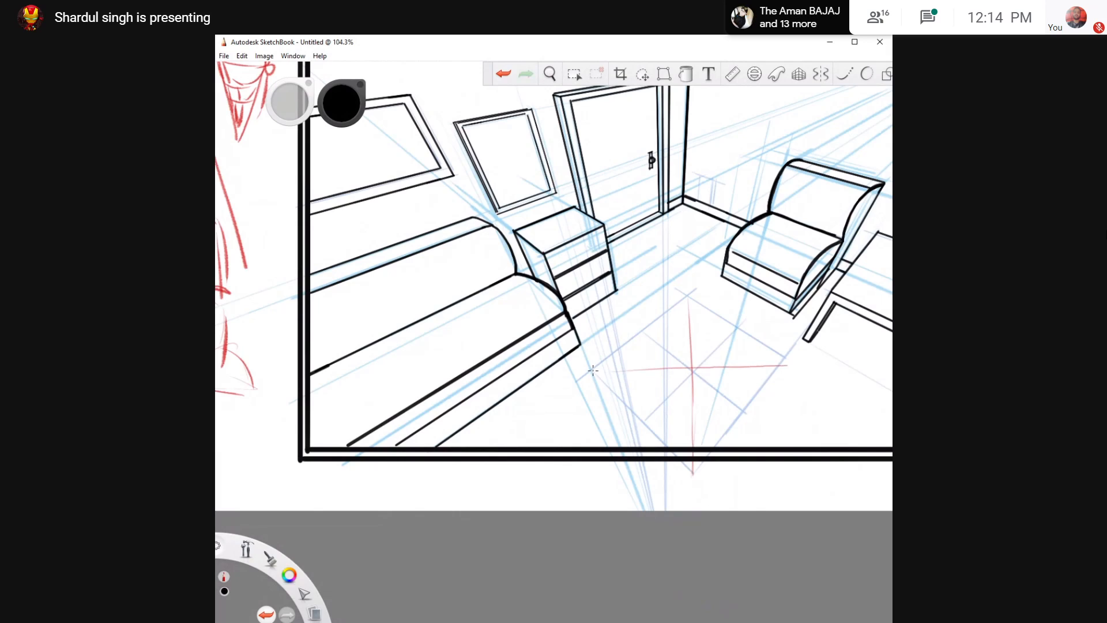
{"action": "key", "text": "ctrl+z"}
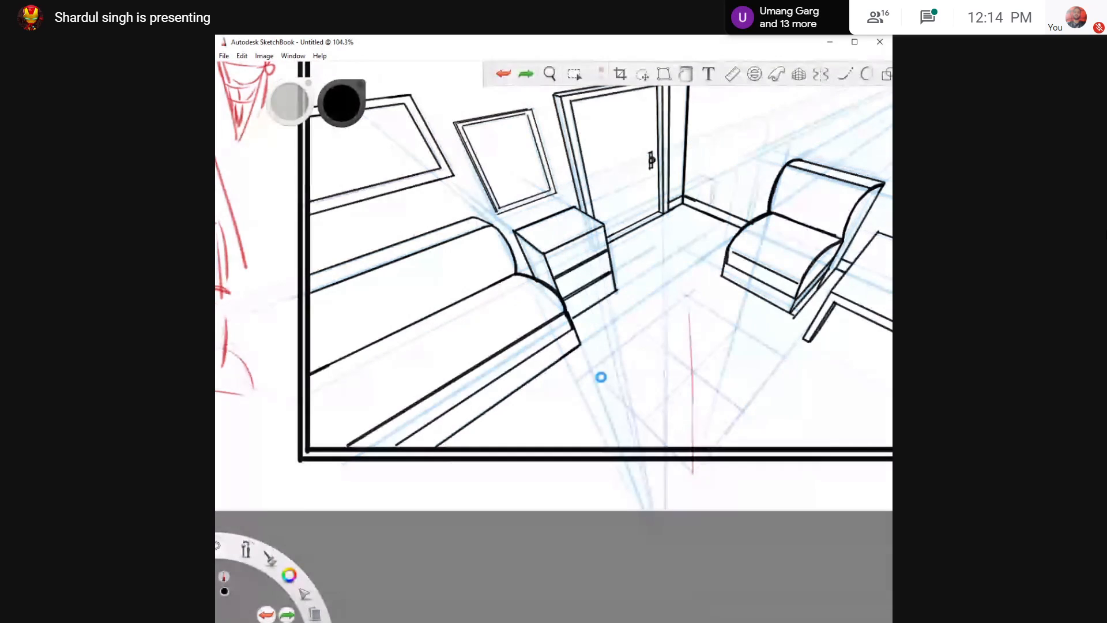
{"action": "left_click_drag", "start_coordinate": [594, 372], "coordinate": [785, 359]}
{"action": "key", "text": "ctrl+z"}
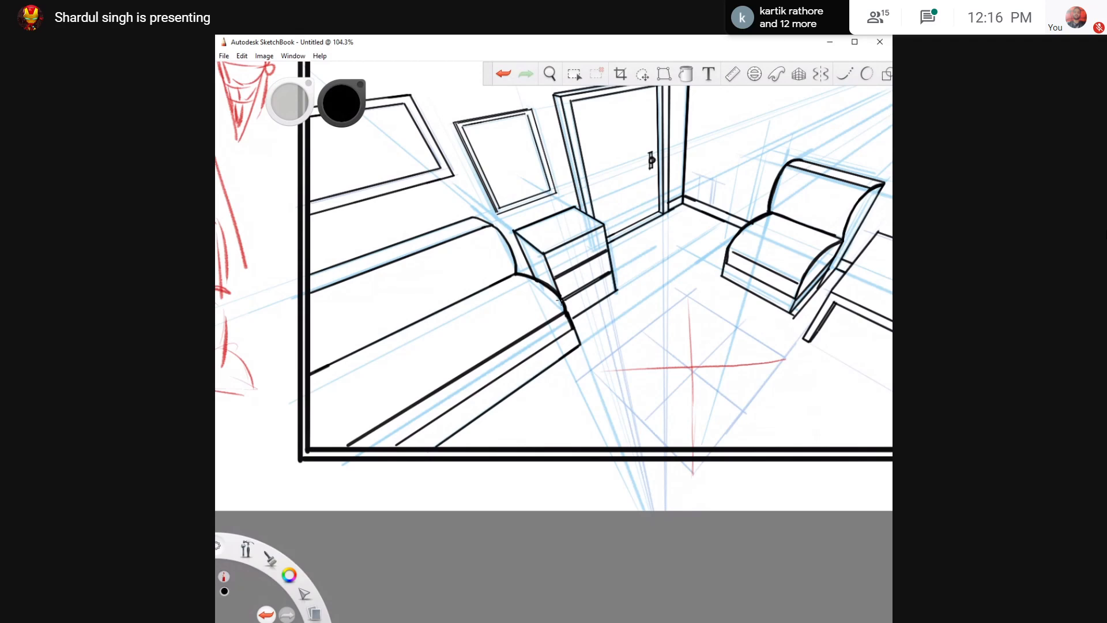
{"action": "key", "text": "ctrl+z"}
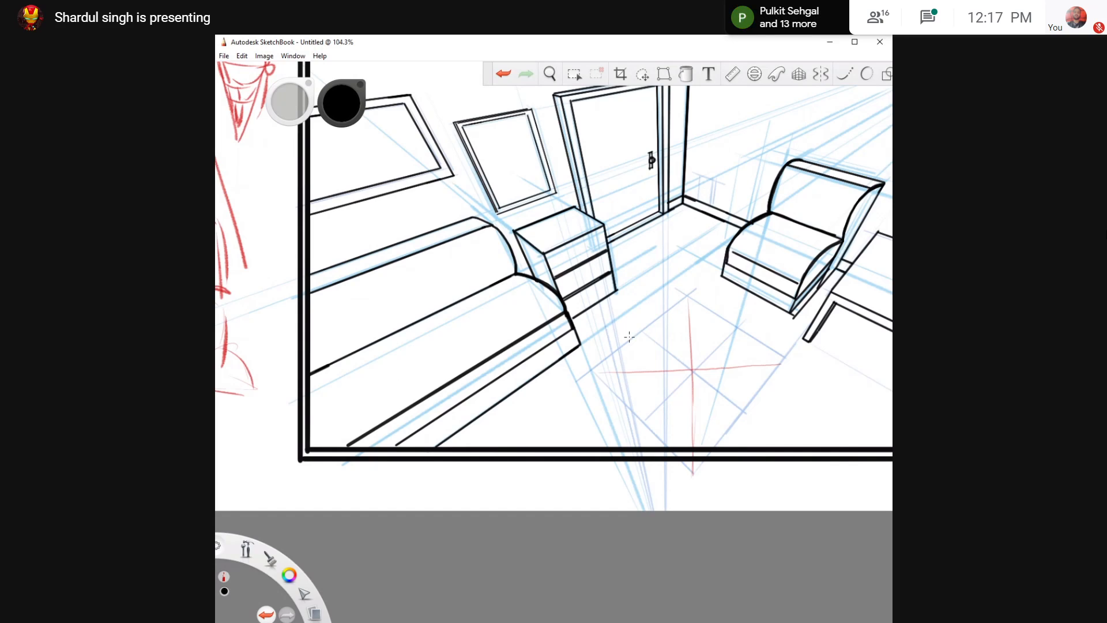
{"action": "key", "text": "alt+Tab"}
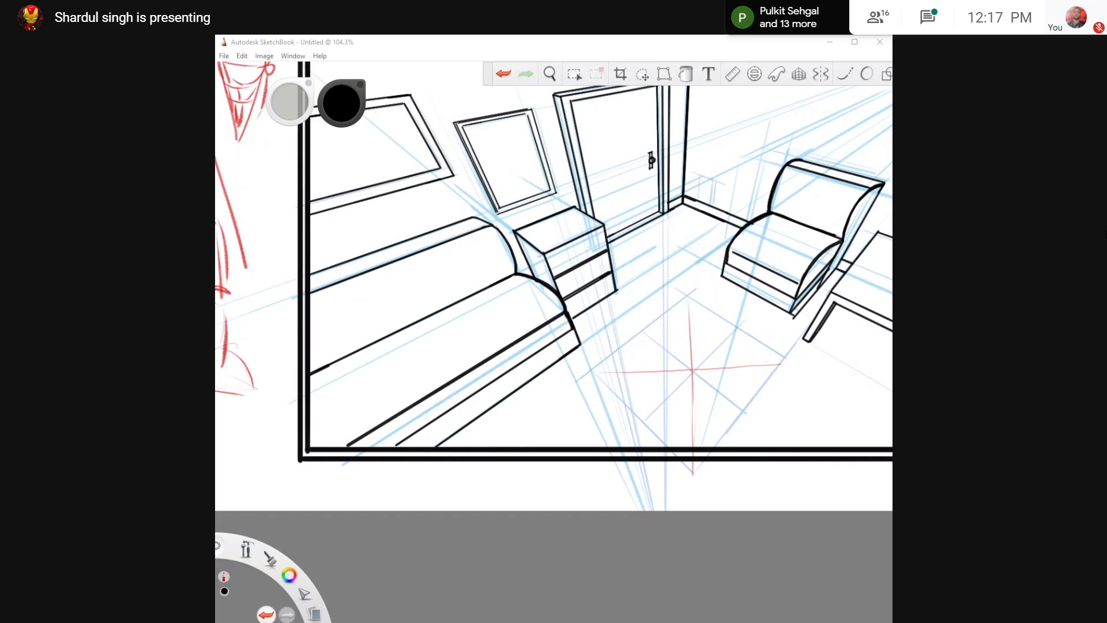
{"action": "key", "text": "alt+Tab"}
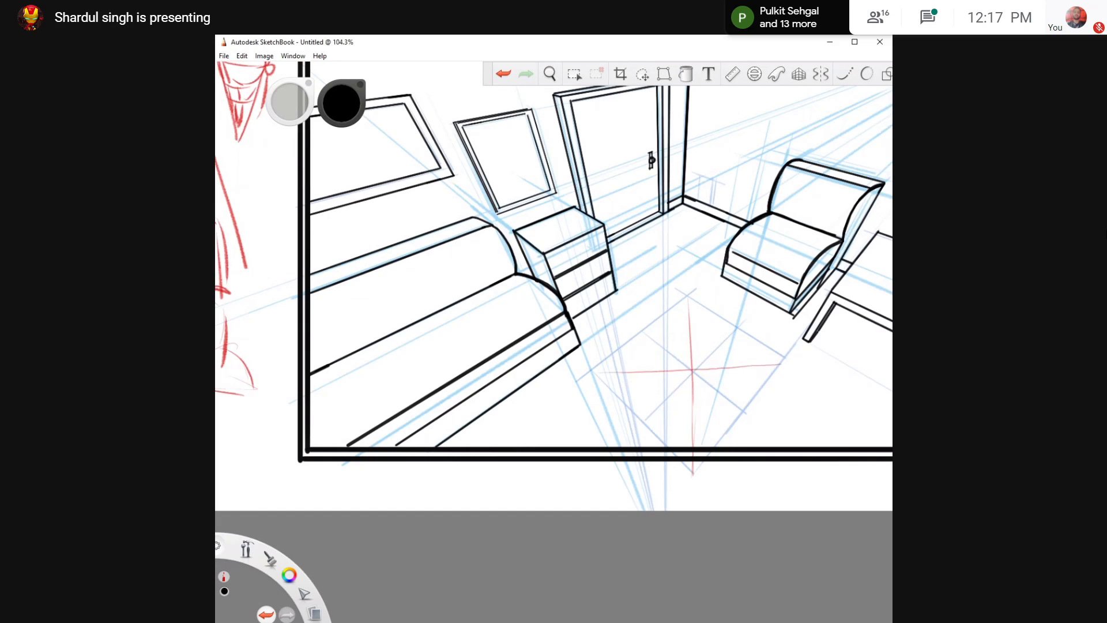
{"action": "key", "text": "ctrl+z"}
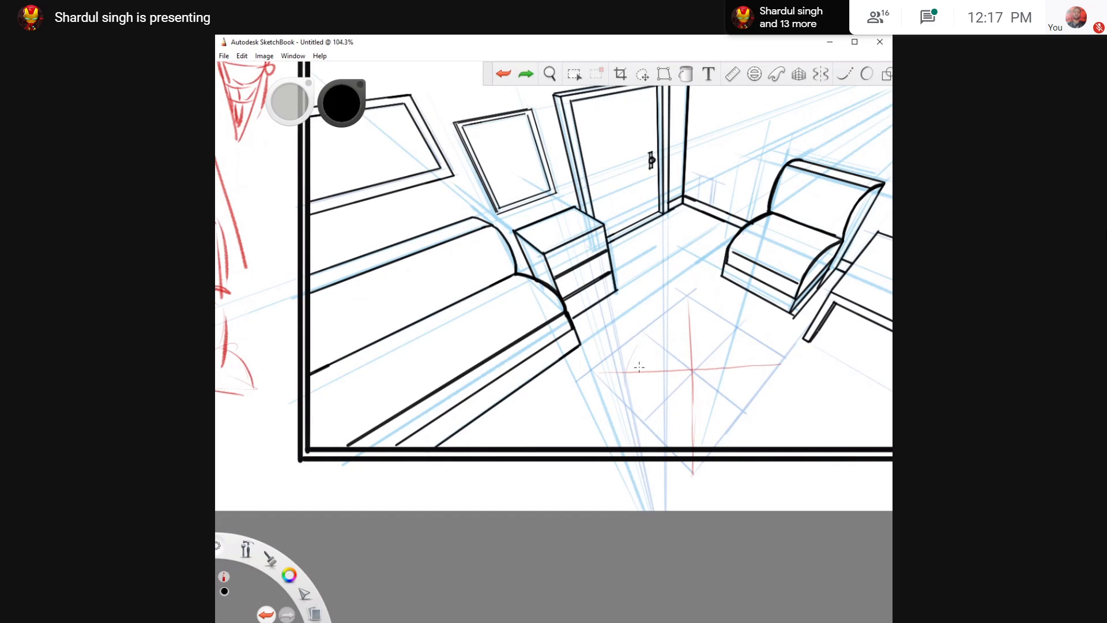
{"action": "left_click_drag", "start_coordinate": [640, 341], "coordinate": [637, 409]}
{"action": "key", "text": "ctrl+z"}
Place red ticks on the floor square's far-left, far-right and near-right edge midpoints and on the far, right and near arms of the diagonals
{"action": "key", "text": "space"}
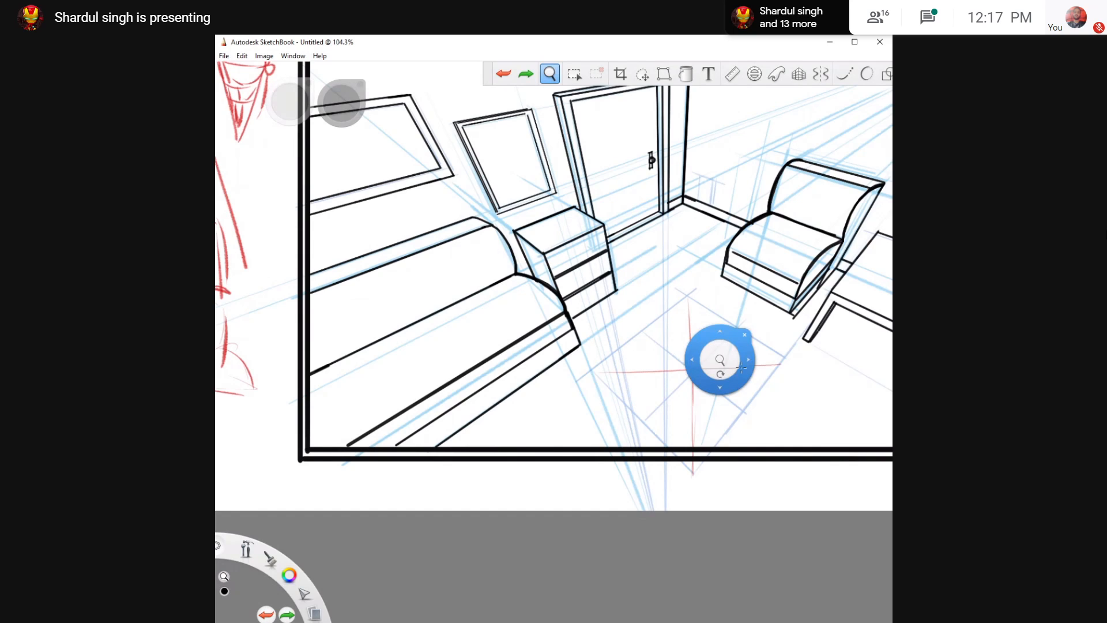
{"action": "left_click_drag", "start_coordinate": [741, 367], "coordinate": [644, 339]}
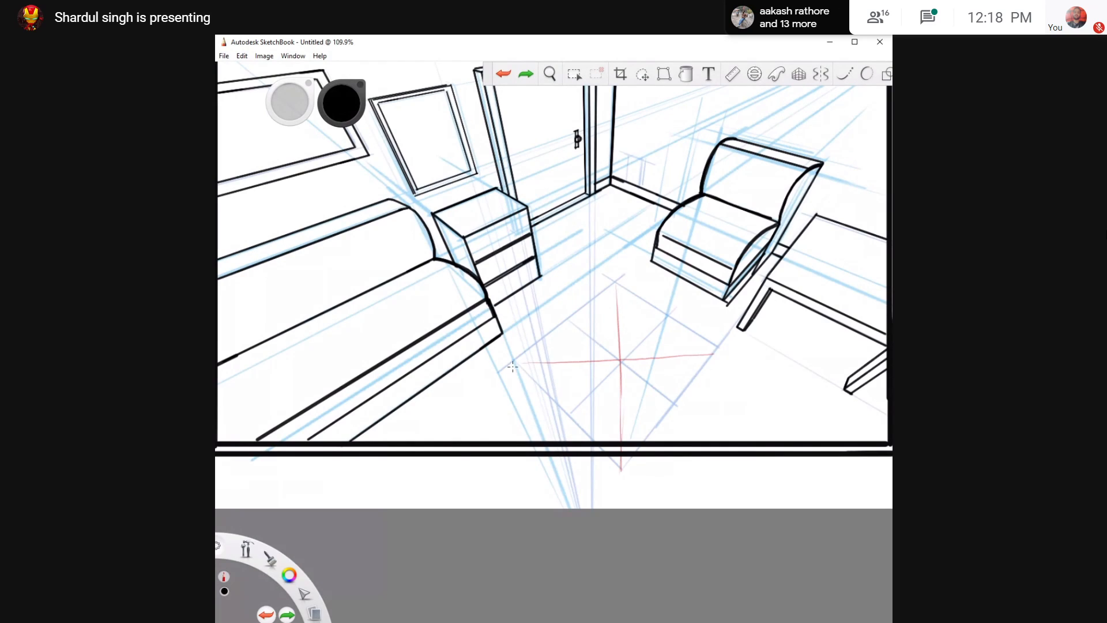
{"action": "left_click_drag", "start_coordinate": [512, 367], "coordinate": [517, 362]}
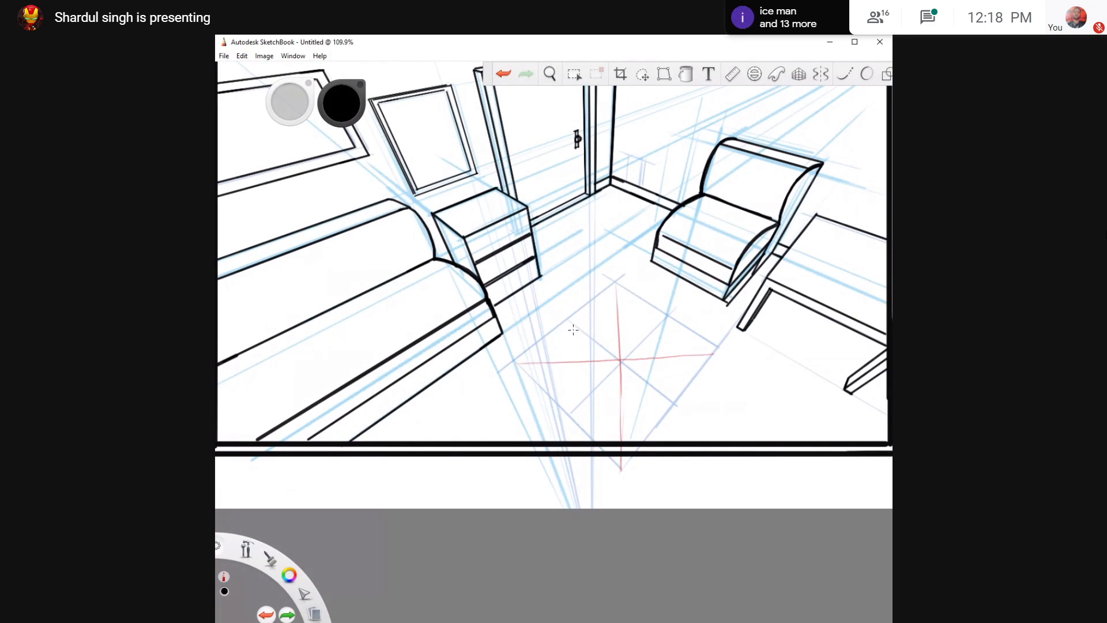
{"action": "key", "text": "ctrl+z"}
{"action": "left_click", "coordinate": [569, 321]}
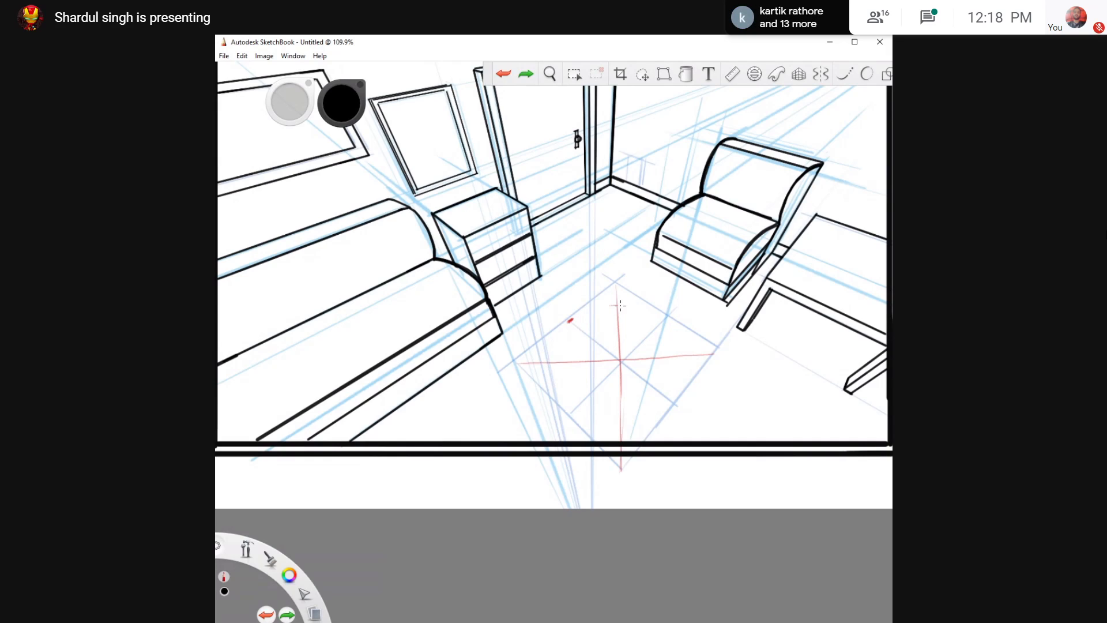
{"action": "left_click_drag", "start_coordinate": [613, 305], "coordinate": [619, 305]}
{"action": "left_click_drag", "start_coordinate": [685, 350], "coordinate": [685, 359]}
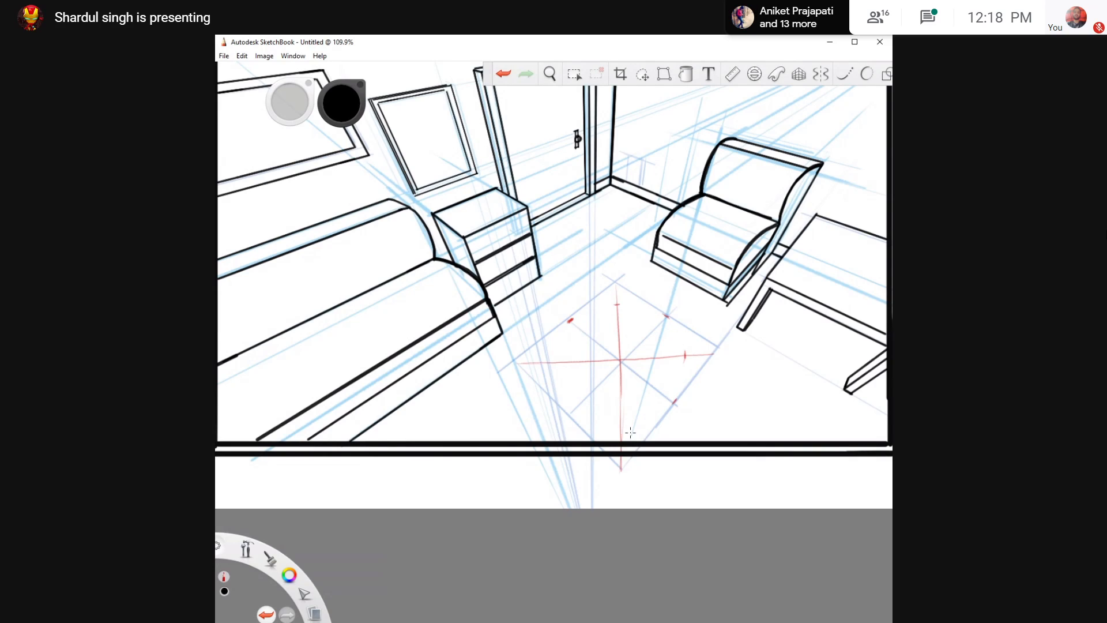
{"action": "key", "text": "ctrl+z"}
{"action": "left_click_drag", "start_coordinate": [617, 431], "coordinate": [628, 430]}
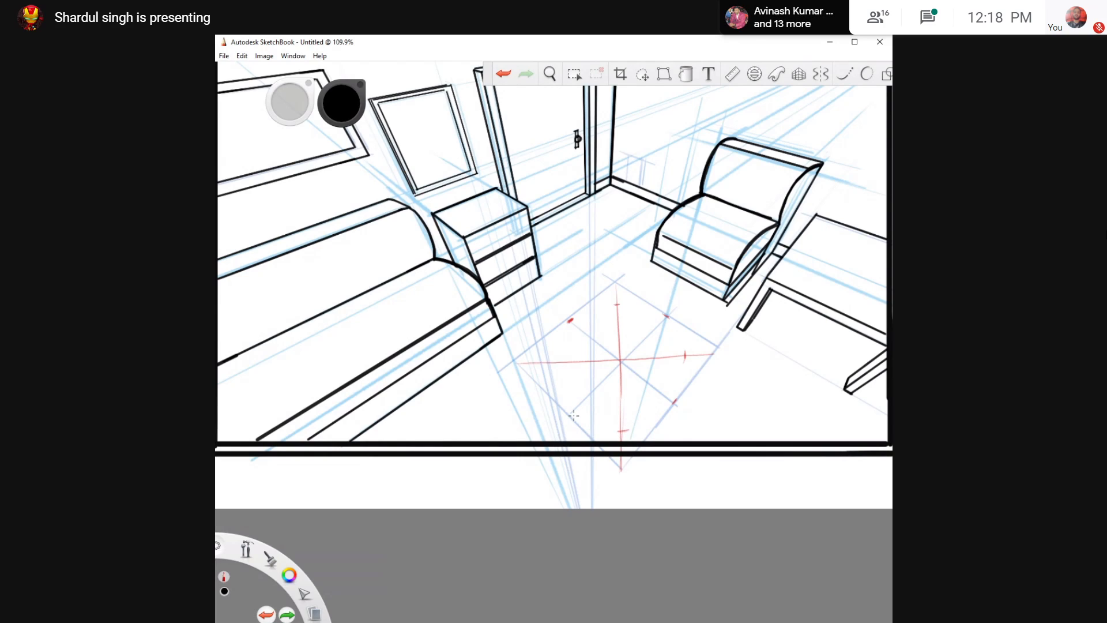
Mark the near-left edge midpoint and the left arm of the diagonal in red, and darken the far tick
{"action": "left_click_drag", "start_coordinate": [568, 412], "coordinate": [573, 414]}
{"action": "key", "text": "ctrl+z"}
{"action": "left_click_drag", "start_coordinate": [544, 358], "coordinate": [548, 366]}
{"action": "key", "text": "ctrl+z"}
{"action": "key", "text": "ctrl+z"}
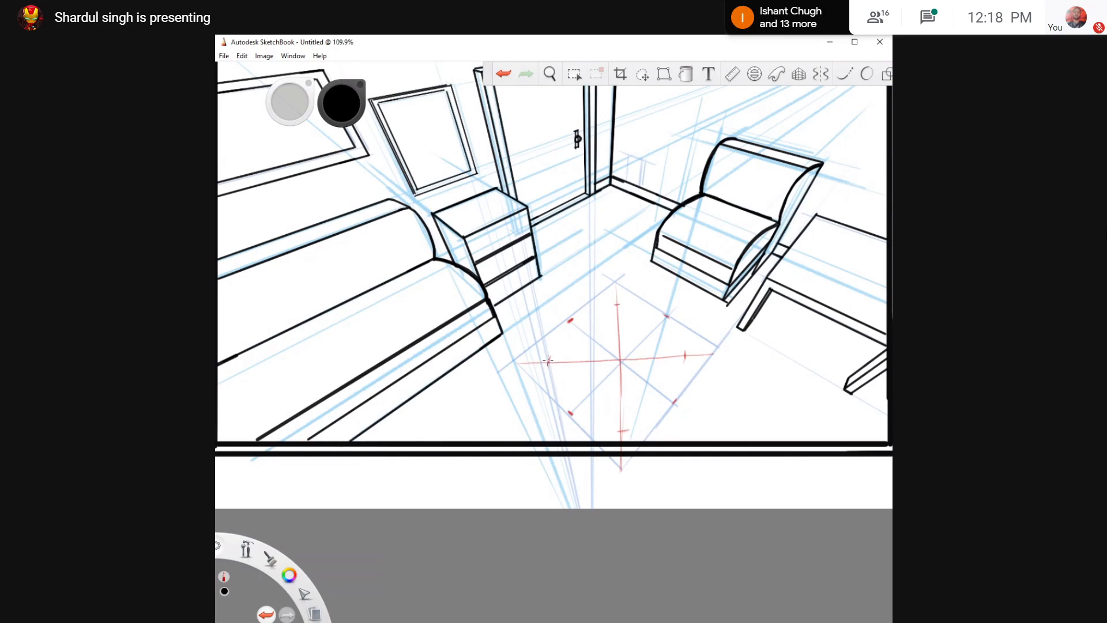
{"action": "key", "text": "ctrl+z"}
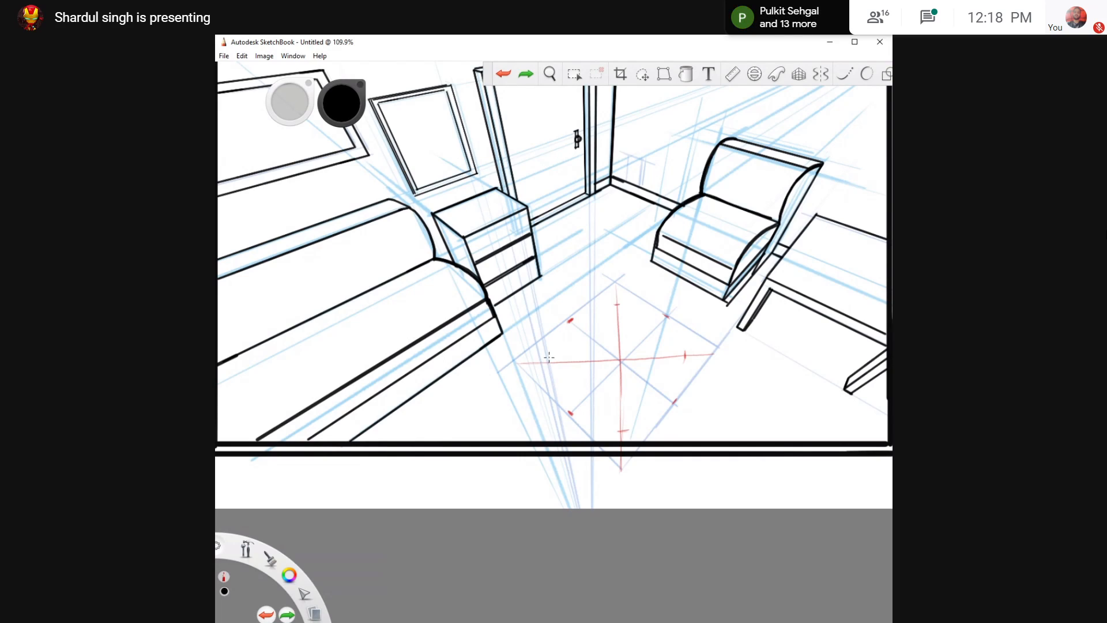
{"action": "key", "text": "ctrl+y"}
{"action": "left_click_drag", "start_coordinate": [612, 305], "coordinate": [620, 303]}
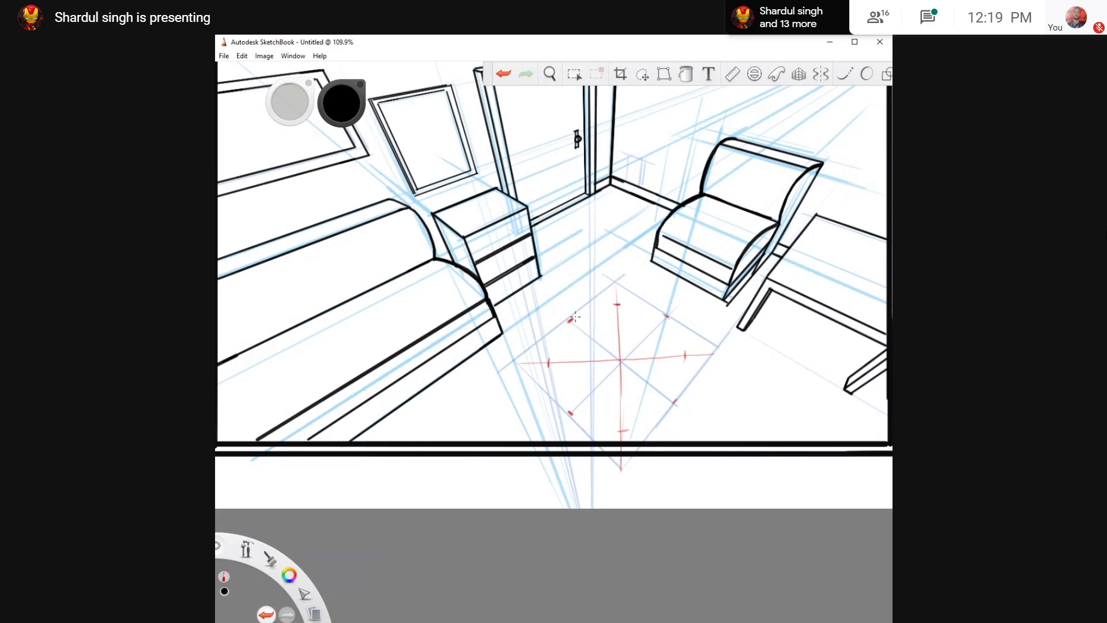
{"action": "key", "text": "ctrl+z"}
{"action": "left_click_drag", "start_coordinate": [619, 304], "coordinate": [548, 363]}
{"action": "key", "text": "ctrl+z"}
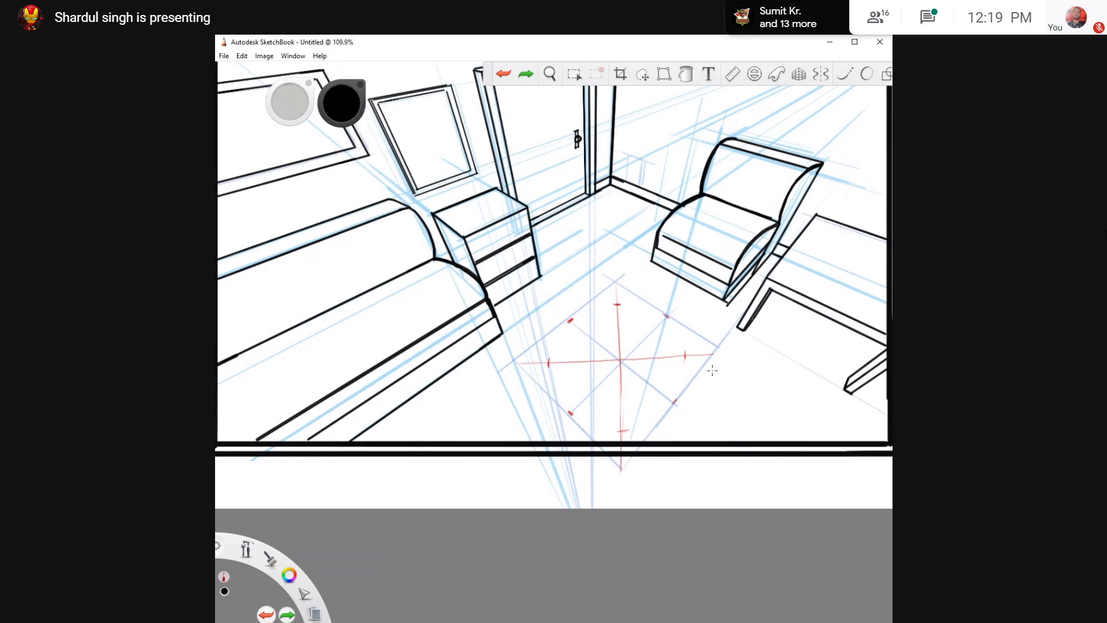
{"action": "key", "text": "Delete"}
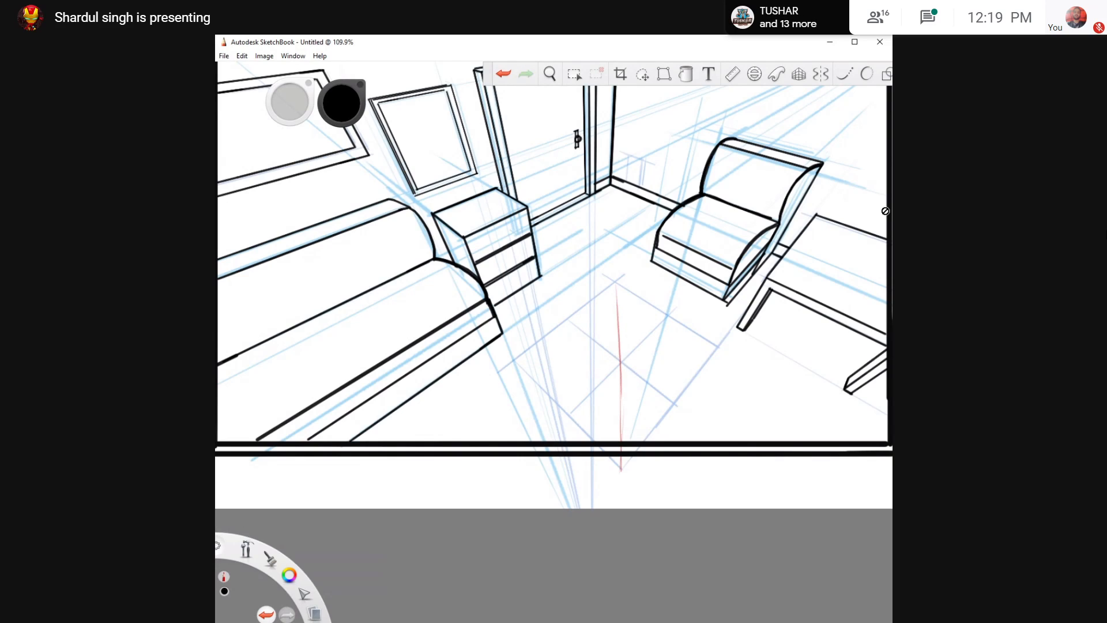
{"action": "key", "text": "ctrl+z"}
Sketch the left and near arcs of a red circle in perspective through the tick marks on the floor square
{"action": "left_click_drag", "start_coordinate": [568, 321], "coordinate": [550, 361]}
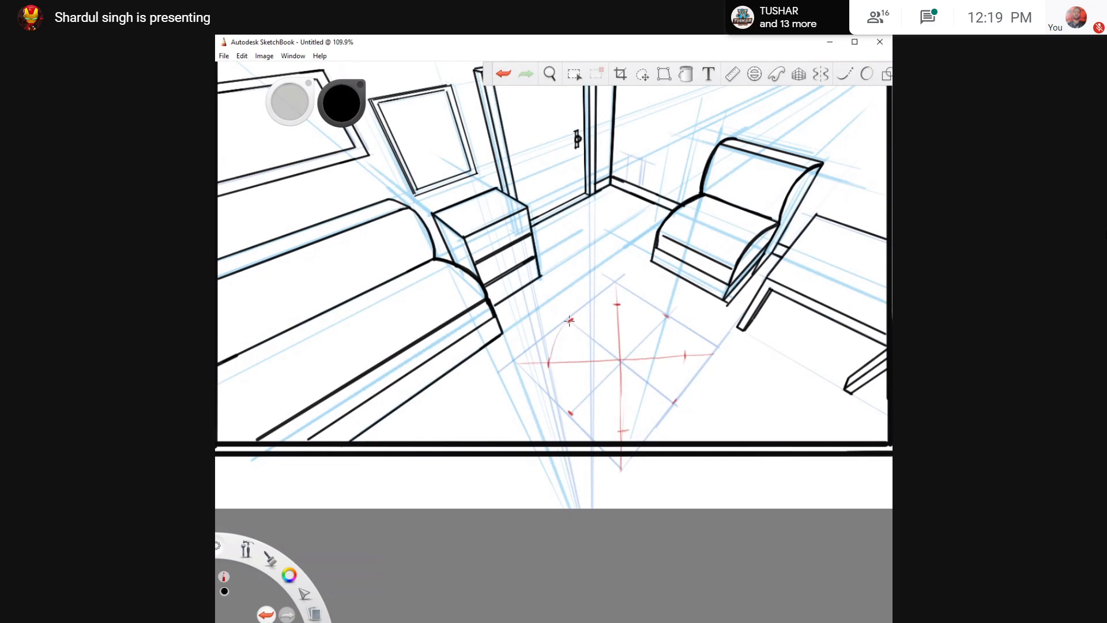
{"action": "key", "text": "ctrl+z"}
{"action": "left_click_drag", "start_coordinate": [568, 322], "coordinate": [549, 362]}
{"action": "key", "text": "ctrl+z"}
{"action": "left_click_drag", "start_coordinate": [568, 322], "coordinate": [550, 395]}
{"action": "key", "text": "ctrl+z"}
{"action": "key", "text": "ctrl+z"}
{"action": "left_click_drag", "start_coordinate": [566, 325], "coordinate": [551, 384]}
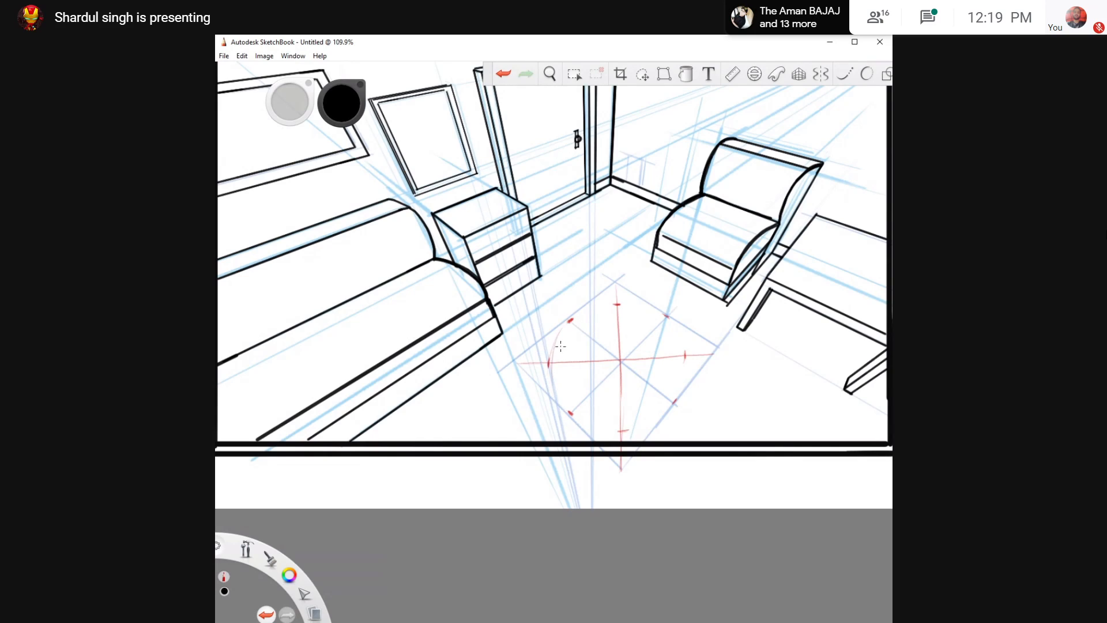
{"action": "key", "text": "ctrl+z"}
{"action": "left_click_drag", "start_coordinate": [566, 325], "coordinate": [552, 385]}
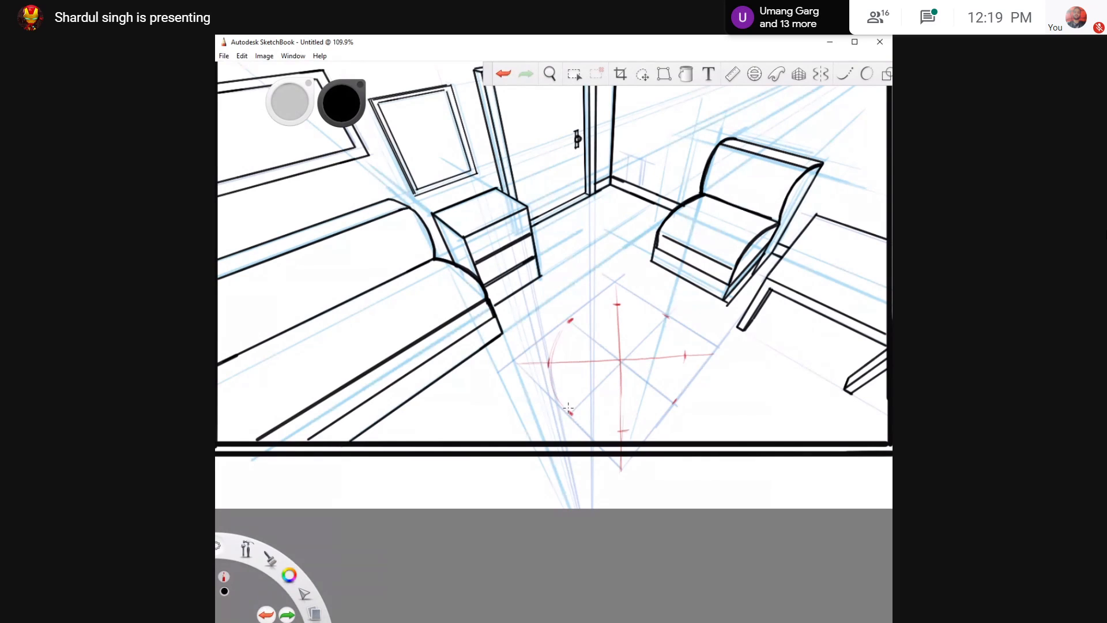
{"action": "mouse_move", "coordinate": [568, 408]}
{"action": "left_mouse_down"}
{"action": "mouse_move", "coordinate": [627, 431]}
{"action": "mouse_move", "coordinate": [672, 399]}
{"action": "left_mouse_up"}
Continue the red floor circle along its right side through the tick marks
{"action": "left_click_drag", "start_coordinate": [666, 316], "coordinate": [681, 386]}
{"action": "key", "text": "ctrl+z"}
{"action": "key", "text": "ctrl+z"}
{"action": "left_click_drag", "start_coordinate": [667, 317], "coordinate": [680, 385]}
{"action": "key", "text": "ctrl+z"}
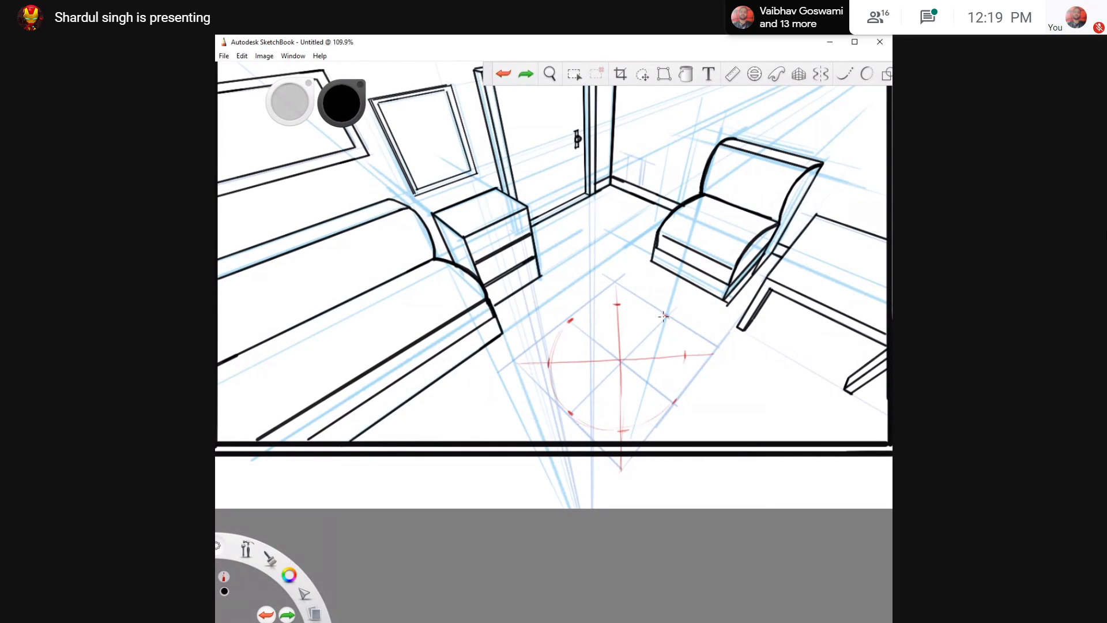
{"action": "left_click_drag", "start_coordinate": [674, 329], "coordinate": [678, 393]}
{"action": "left_click_drag", "start_coordinate": [668, 318], "coordinate": [684, 366]}
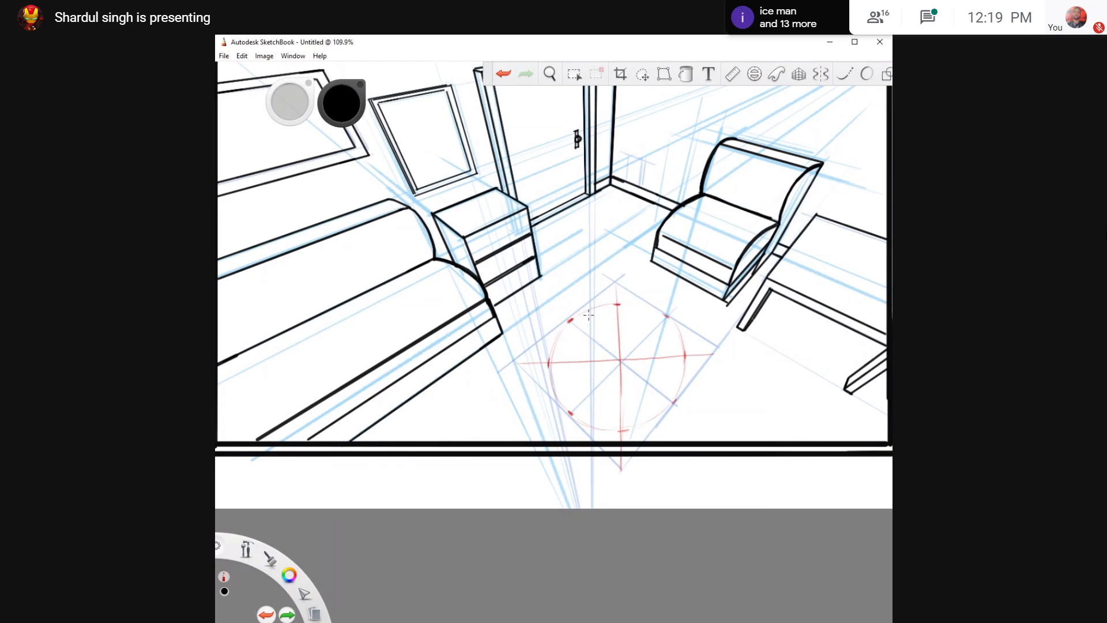
Sketch the far arc of the red perspective circle through the tick marks on the floor square
{"action": "left_click_drag", "start_coordinate": [633, 304], "coordinate": [666, 317]}
{"action": "key", "text": "ctrl+z"}
{"action": "left_click_drag", "start_coordinate": [597, 304], "coordinate": [664, 311]}
{"action": "key", "text": "ctrl+z"}
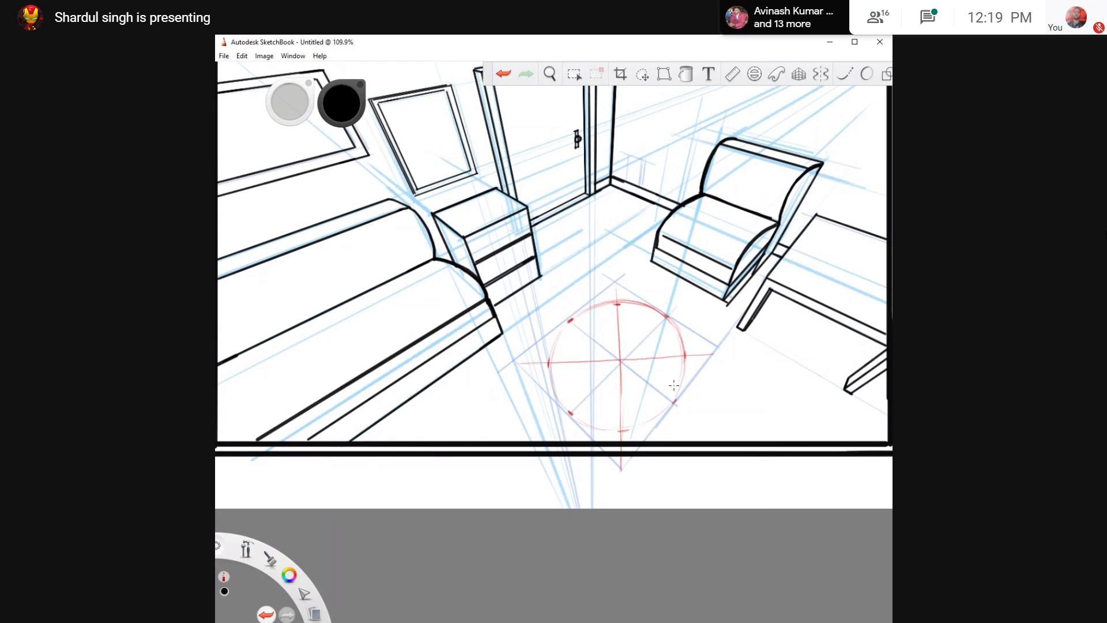
Complete the red circle along its right and near sides and reinforce its left arc through the tick marks
{"action": "left_click_drag", "start_coordinate": [685, 360], "coordinate": [678, 390]}
{"action": "key", "text": "ctrl+z"}
{"action": "mouse_move", "coordinate": [551, 383]}
{"action": "left_mouse_down"}
{"action": "mouse_move", "coordinate": [575, 418]}
{"action": "mouse_move", "coordinate": [611, 429]}
{"action": "mouse_move", "coordinate": [653, 422]}
{"action": "left_mouse_up"}
{"action": "key", "text": "ctrl+z"}
{"action": "key", "text": "ctrl+z"}
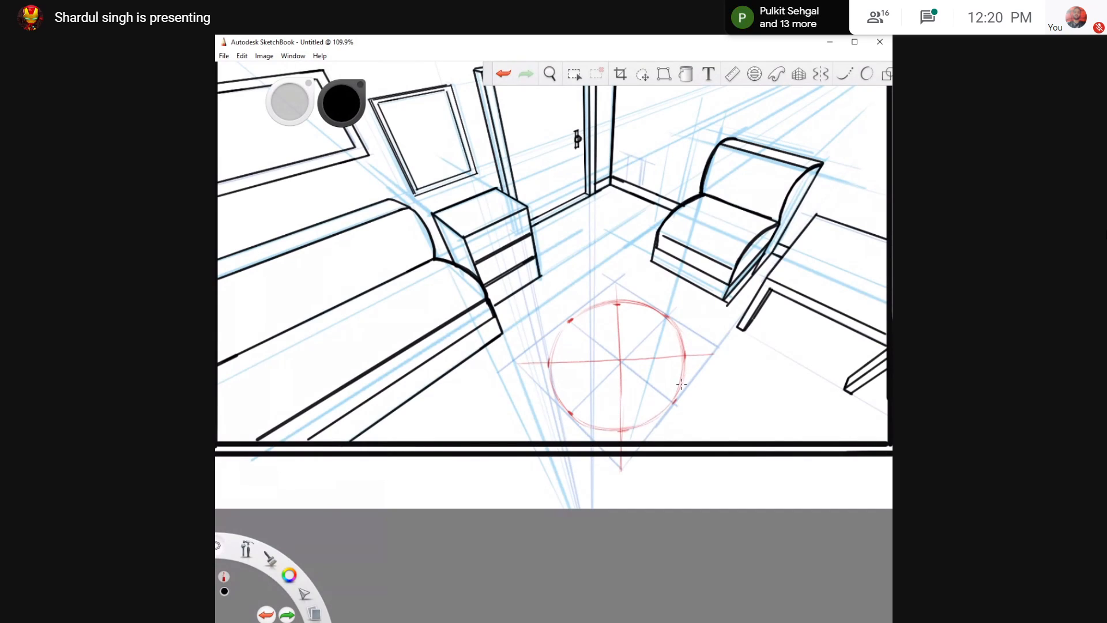
{"action": "left_click_drag", "start_coordinate": [581, 423], "coordinate": [637, 428]}
{"action": "left_click_drag", "start_coordinate": [554, 342], "coordinate": [566, 407]}
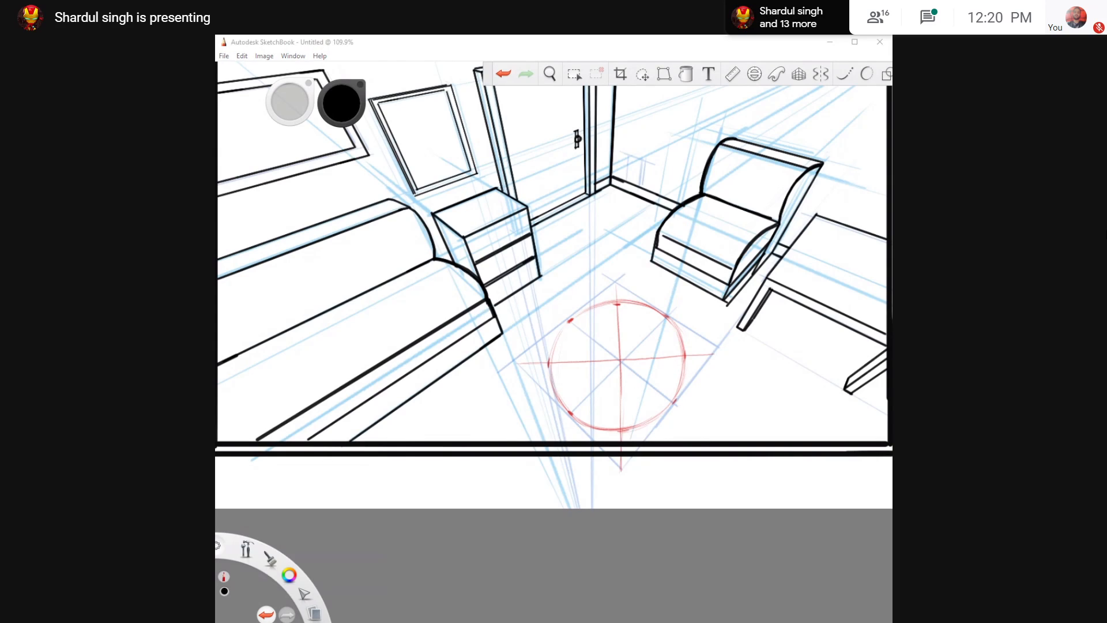
{"action": "mouse_move", "coordinate": [617, 304]}
{"action": "left_mouse_down"}
{"action": "mouse_move", "coordinate": [569, 317]}
{"action": "mouse_move", "coordinate": [611, 302]}
{"action": "mouse_move", "coordinate": [568, 322]}
{"action": "mouse_move", "coordinate": [549, 353]}
{"action": "mouse_move", "coordinate": [552, 397]}
{"action": "left_mouse_up"}
{"action": "key", "text": "ctrl+z"}
{"action": "key", "text": "ctrl+z"}
{"action": "key", "text": "ctrl+z"}
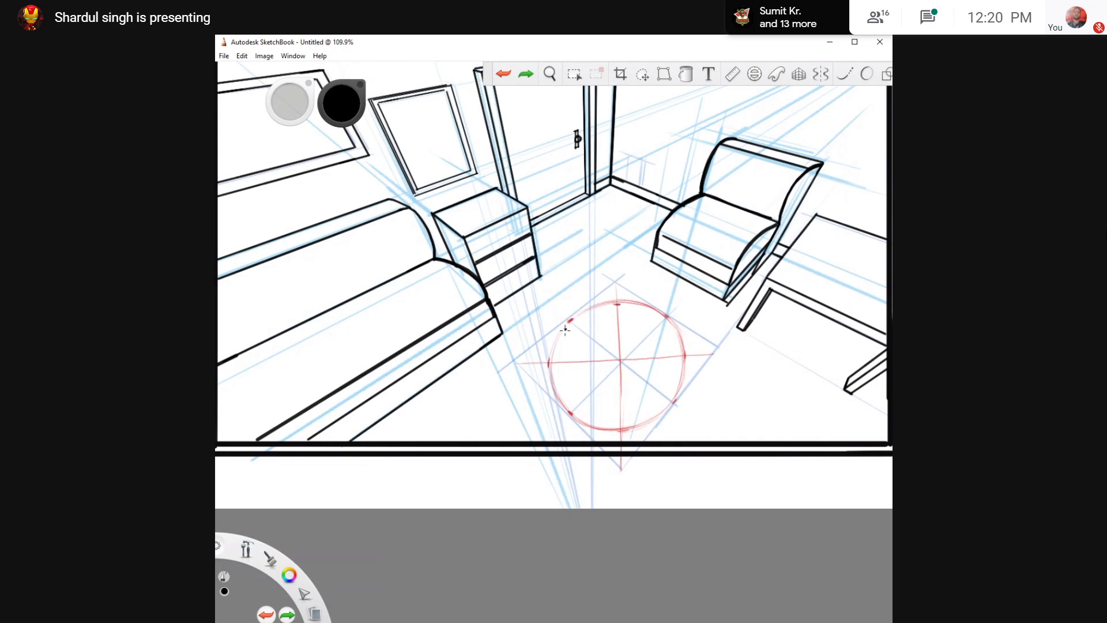
{"action": "mouse_move", "coordinate": [572, 319]}
{"action": "left_mouse_down"}
{"action": "mouse_move", "coordinate": [550, 360]}
{"action": "mouse_move", "coordinate": [553, 397]}
{"action": "mouse_move", "coordinate": [602, 428]}
{"action": "left_mouse_up"}
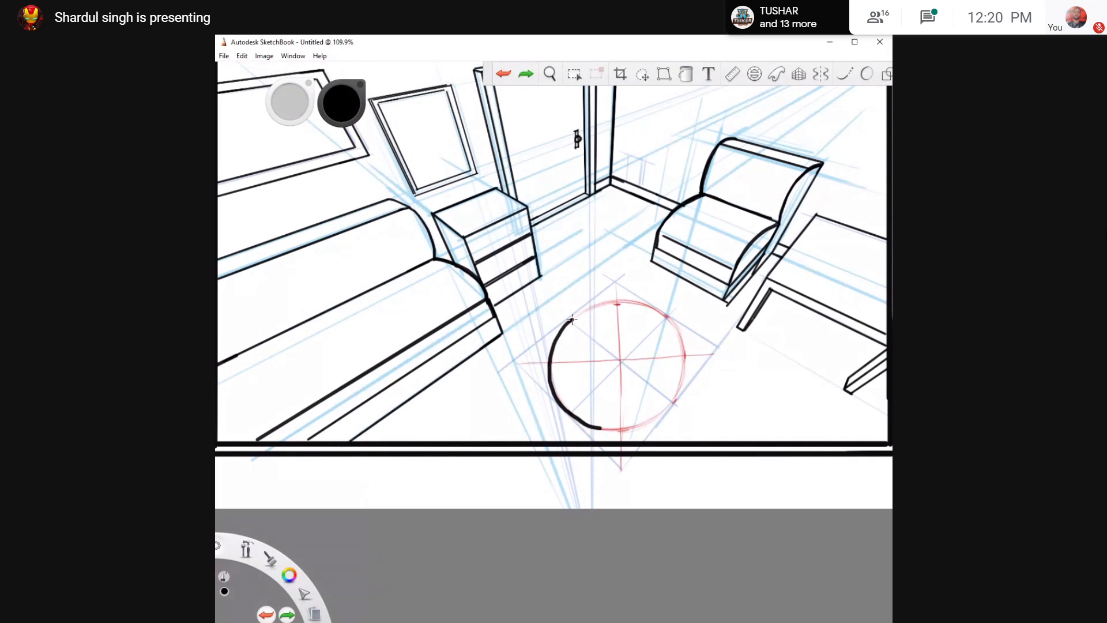
{"action": "key", "text": "ctrl+z"}
Ink the full circle in black over the red sketch, starting from the far-left edge midpoint
{"action": "mouse_move", "coordinate": [572, 318]}
{"action": "left_mouse_down"}
{"action": "mouse_move", "coordinate": [552, 363]}
{"action": "mouse_move", "coordinate": [567, 412]}
{"action": "mouse_move", "coordinate": [616, 429]}
{"action": "mouse_move", "coordinate": [644, 425]}
{"action": "mouse_move", "coordinate": [676, 398]}
{"action": "left_mouse_up"}
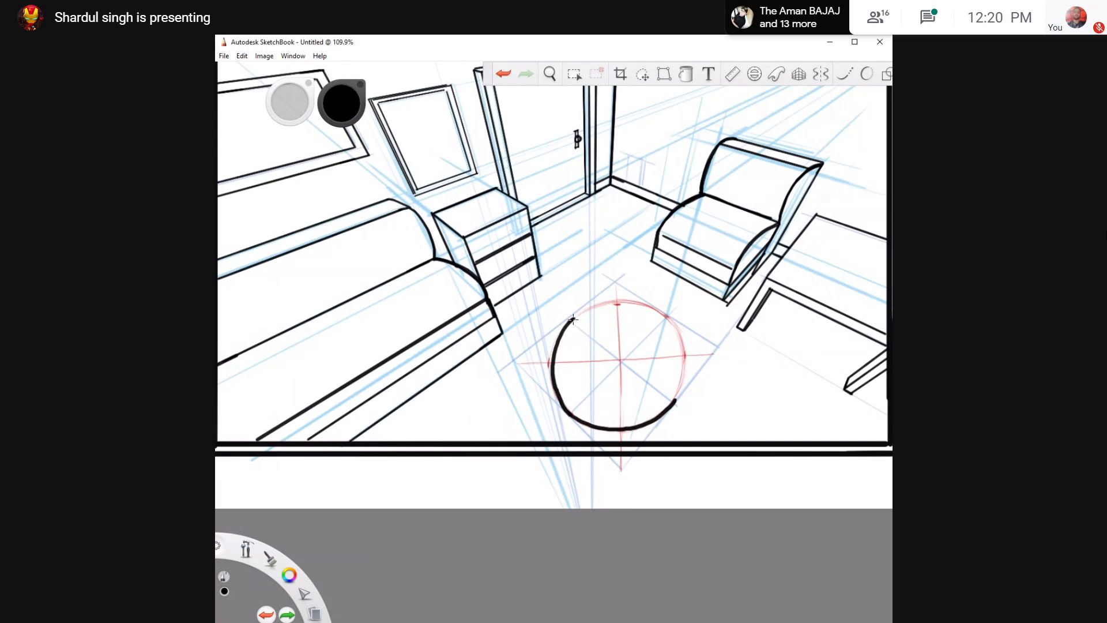
{"action": "mouse_move", "coordinate": [572, 318]}
{"action": "left_mouse_down"}
{"action": "mouse_move", "coordinate": [629, 300]}
{"action": "mouse_move", "coordinate": [675, 329]}
{"action": "mouse_move", "coordinate": [671, 320]}
{"action": "mouse_move", "coordinate": [684, 378]}
{"action": "mouse_move", "coordinate": [669, 406]}
{"action": "left_mouse_up"}
{"action": "key", "text": "ctrl+z"}
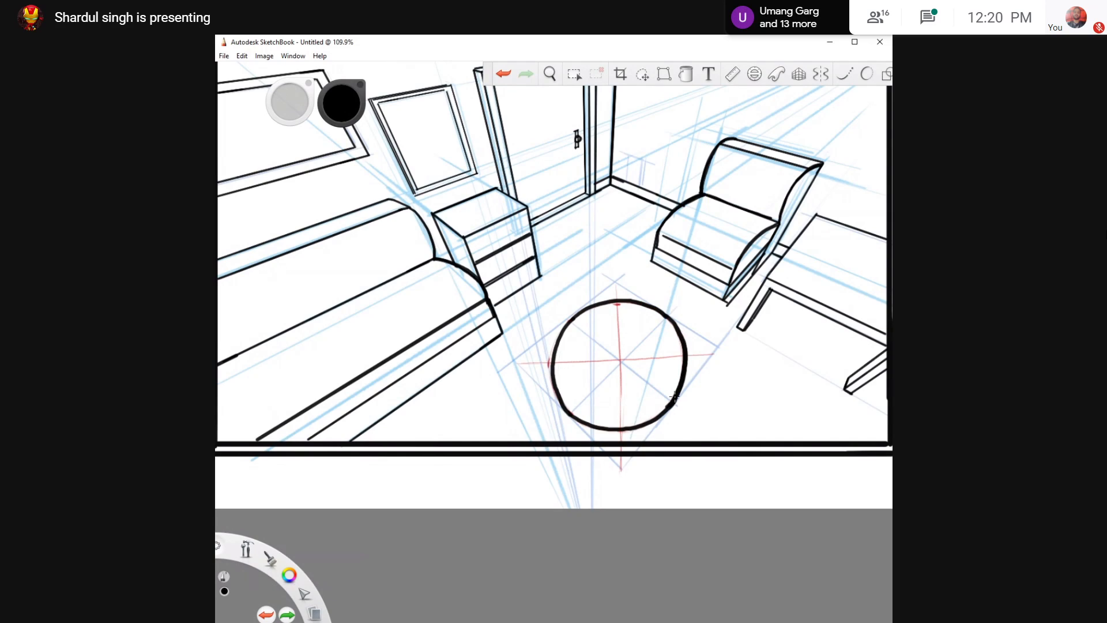
{"action": "key", "text": "ctrl+z"}
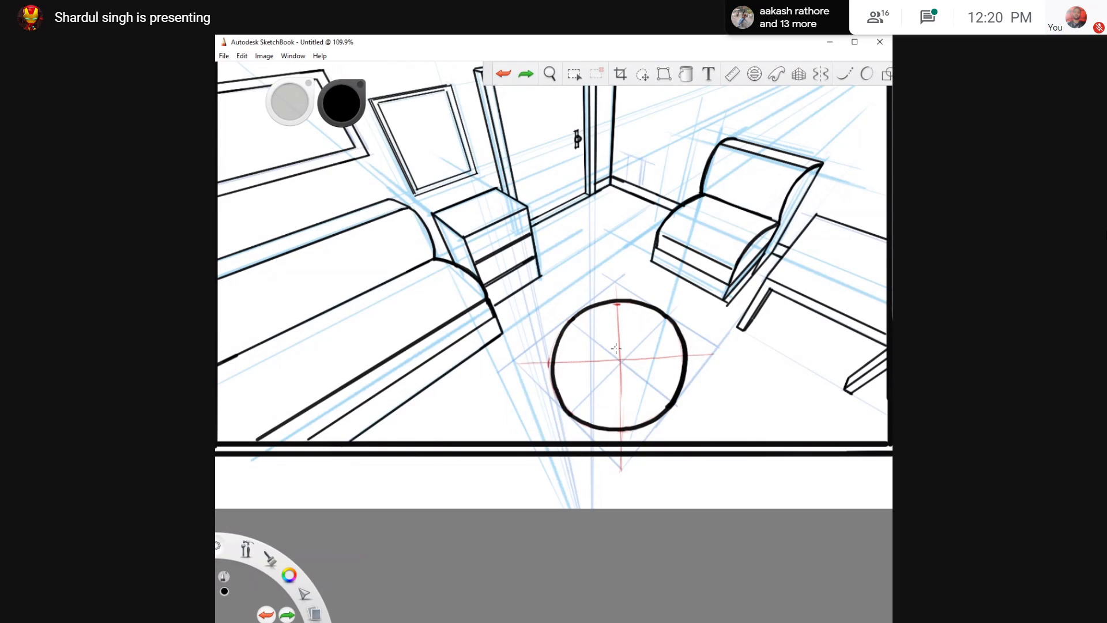
Ink a tiny circle just inside the far edge of the black circle, on the red diagonal
{"action": "left_click_drag", "start_coordinate": [616, 312], "coordinate": [613, 338]}
{"action": "left_click_drag", "start_coordinate": [623, 306], "coordinate": [621, 334]}
{"action": "left_click_drag", "start_coordinate": [553, 366], "coordinate": [552, 407]}
{"action": "key", "text": "ctrl+z"}
{"action": "key", "text": "ctrl+z"}
{"action": "key", "text": "ctrl+z"}
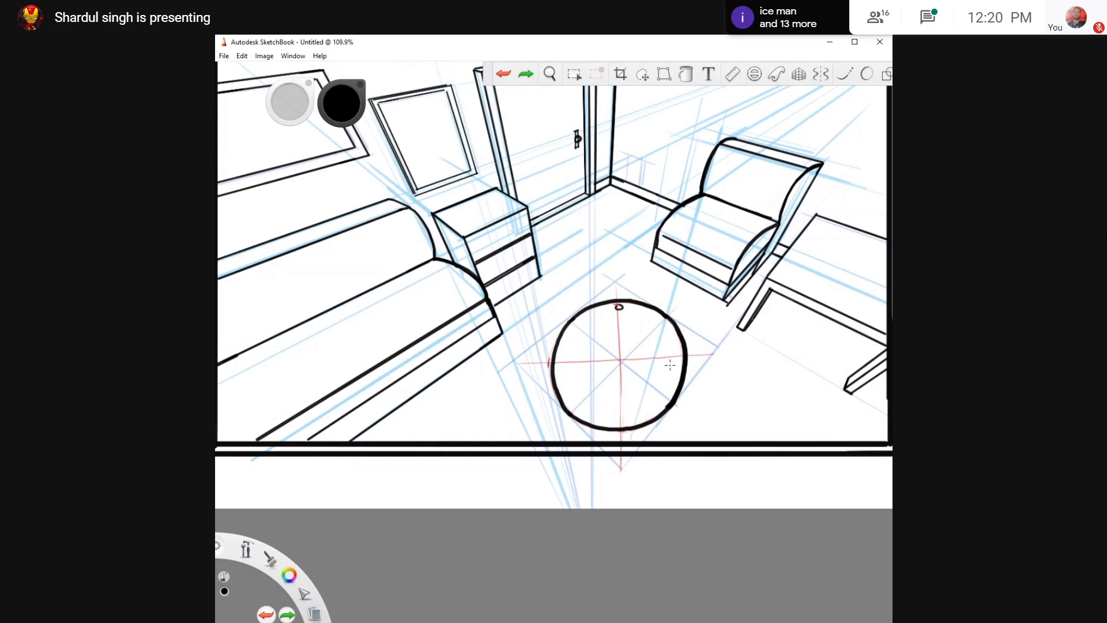
Draw a pair of leg lines below each side of the black circle with perspective guides, converging on the lower vanishing point
{"action": "key", "text": "p"}
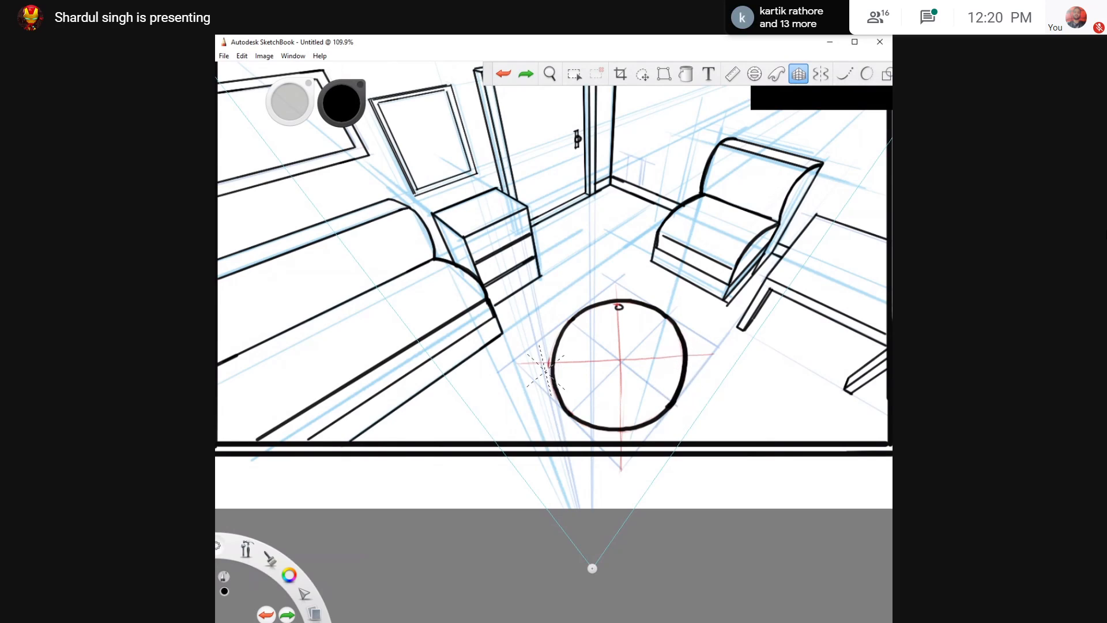
{"action": "left_click_drag", "start_coordinate": [552, 369], "coordinate": [562, 424]}
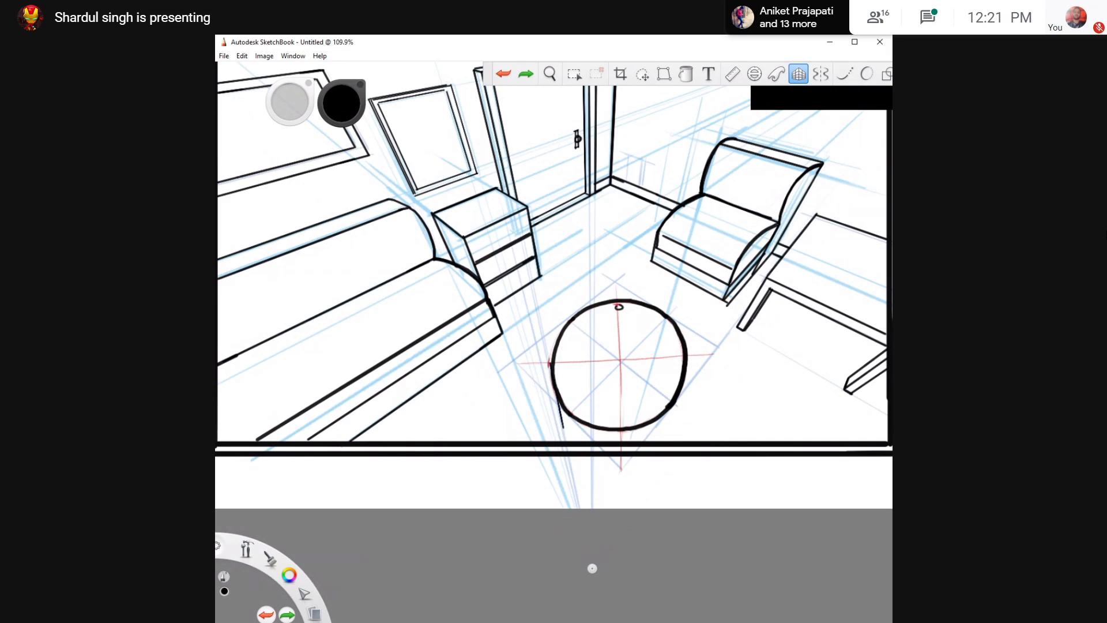
{"action": "left_click_drag", "start_coordinate": [551, 370], "coordinate": [563, 434]}
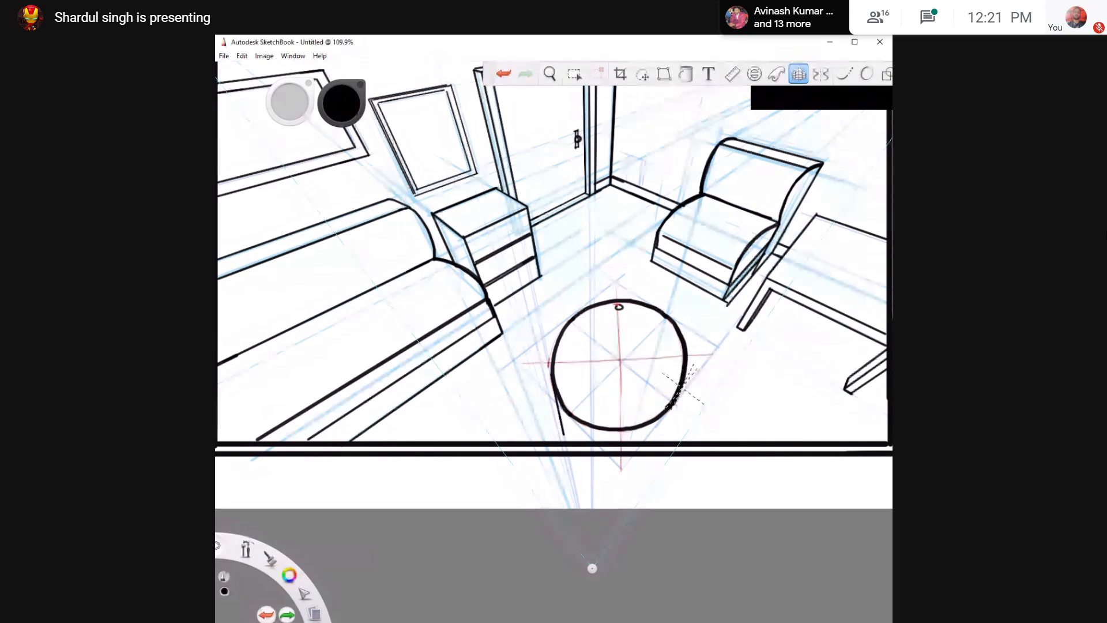
{"action": "left_click_drag", "start_coordinate": [679, 394], "coordinate": [660, 428]}
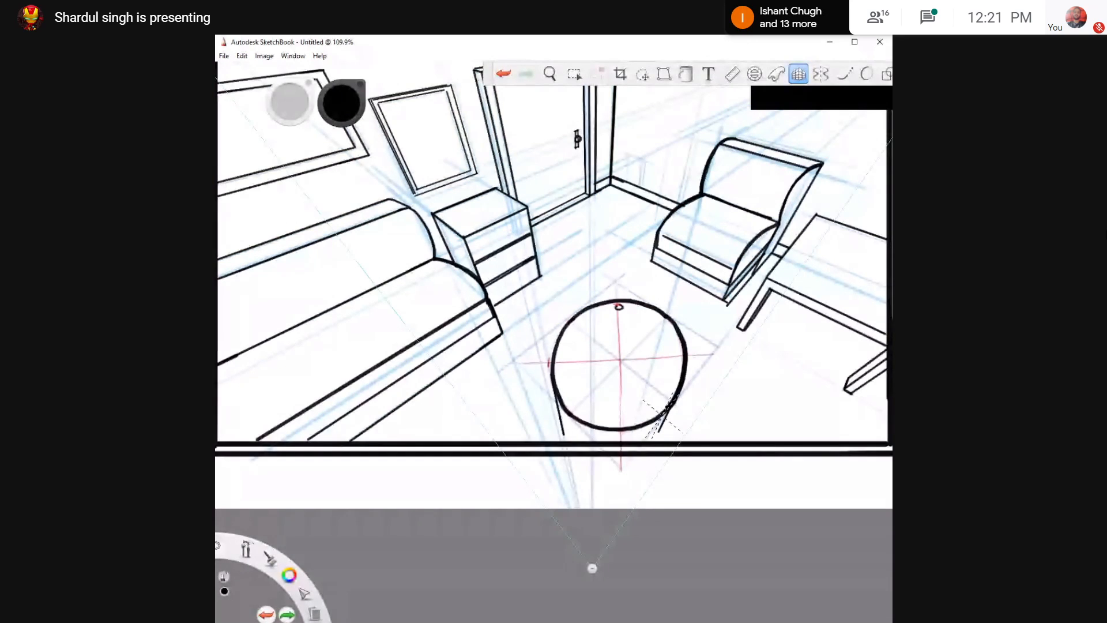
{"action": "left_click_drag", "start_coordinate": [663, 416], "coordinate": [658, 432]}
{"action": "left_click_drag", "start_coordinate": [565, 412], "coordinate": [569, 434]}
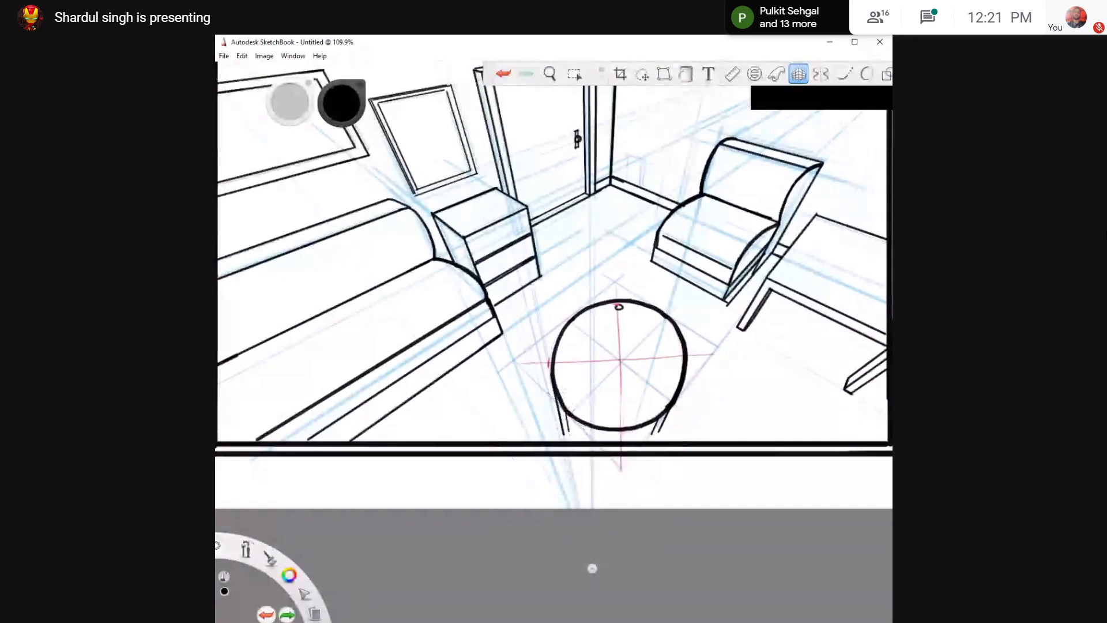
{"action": "key", "text": "p"}
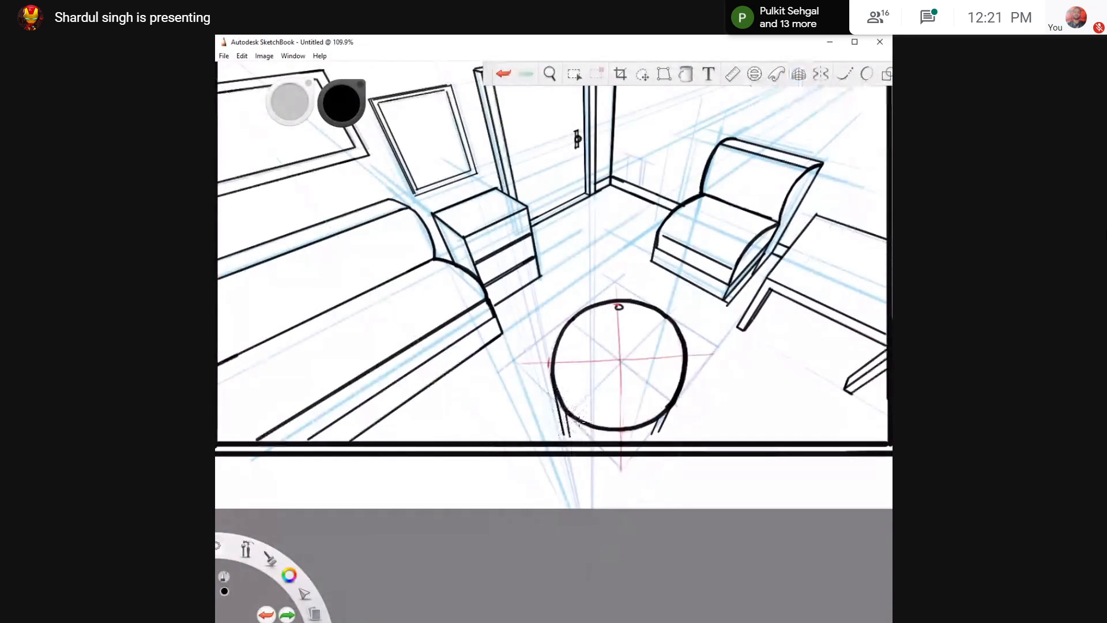
Close the lower ends of both table legs with rounded freehand strokes and finish the right leg's outline
{"action": "key", "text": "ctrl+z"}
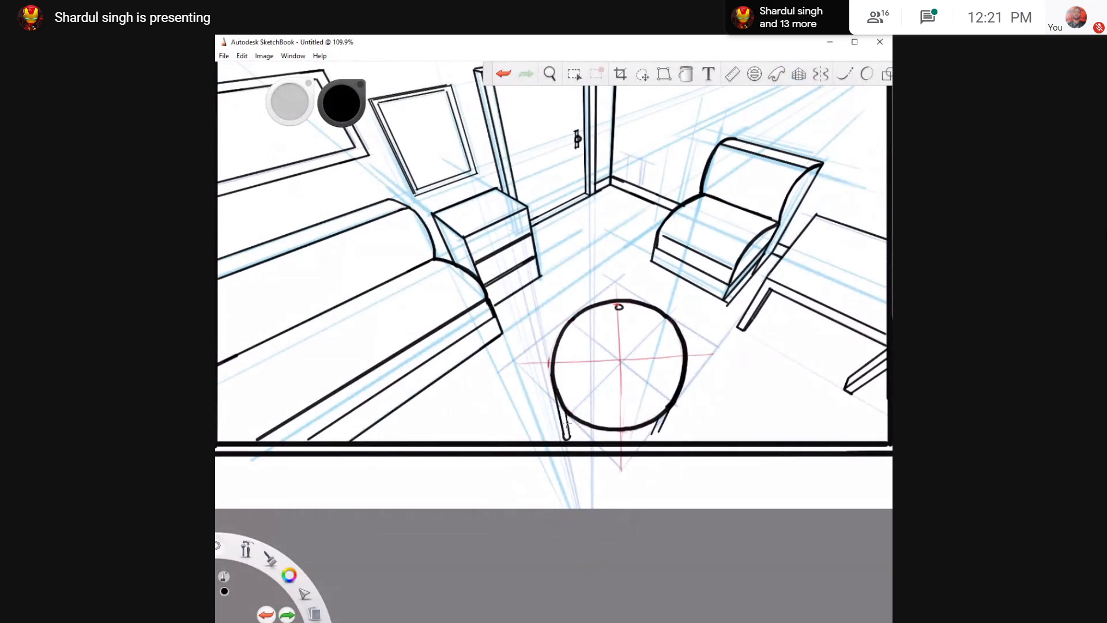
{"action": "left_click_drag", "start_coordinate": [567, 414], "coordinate": [569, 436]}
{"action": "key", "text": "ctrl+z"}
{"action": "key", "text": "ctrl+z"}
{"action": "left_click_drag", "start_coordinate": [658, 420], "coordinate": [655, 439]}
{"action": "key", "text": "ctrl+z"}
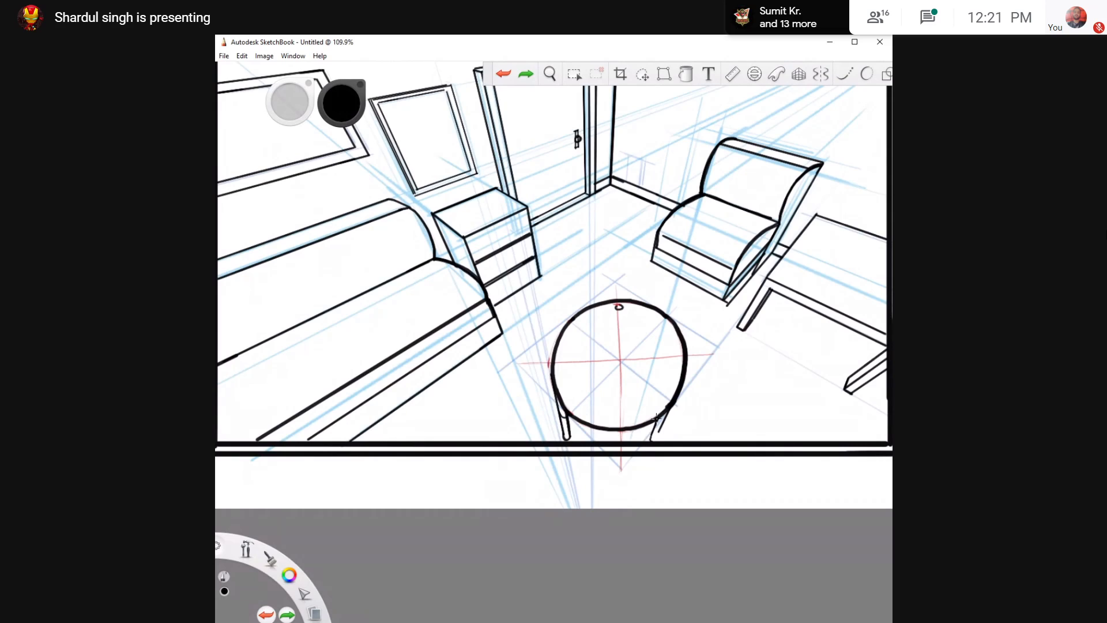
{"action": "left_click_drag", "start_coordinate": [657, 419], "coordinate": [655, 440]}
{"action": "key", "text": "ctrl+z"}
{"action": "key", "text": "ctrl+z"}
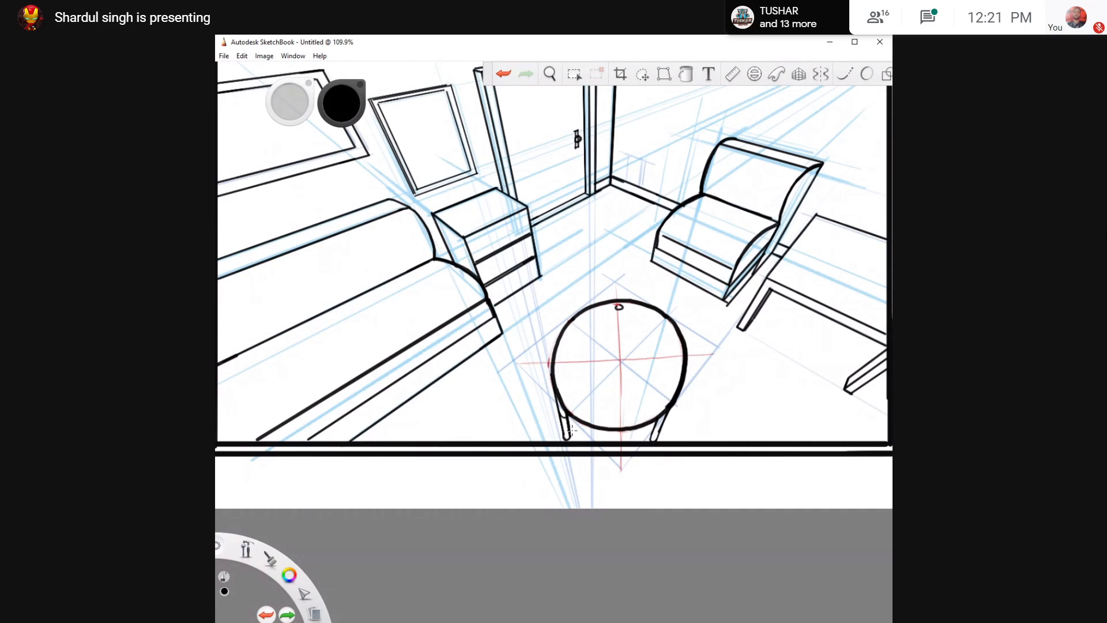
Ink a curved edge between the two legs just below the near side of the circle for the tabletop's thickness
{"action": "key", "text": "ctrl+z"}
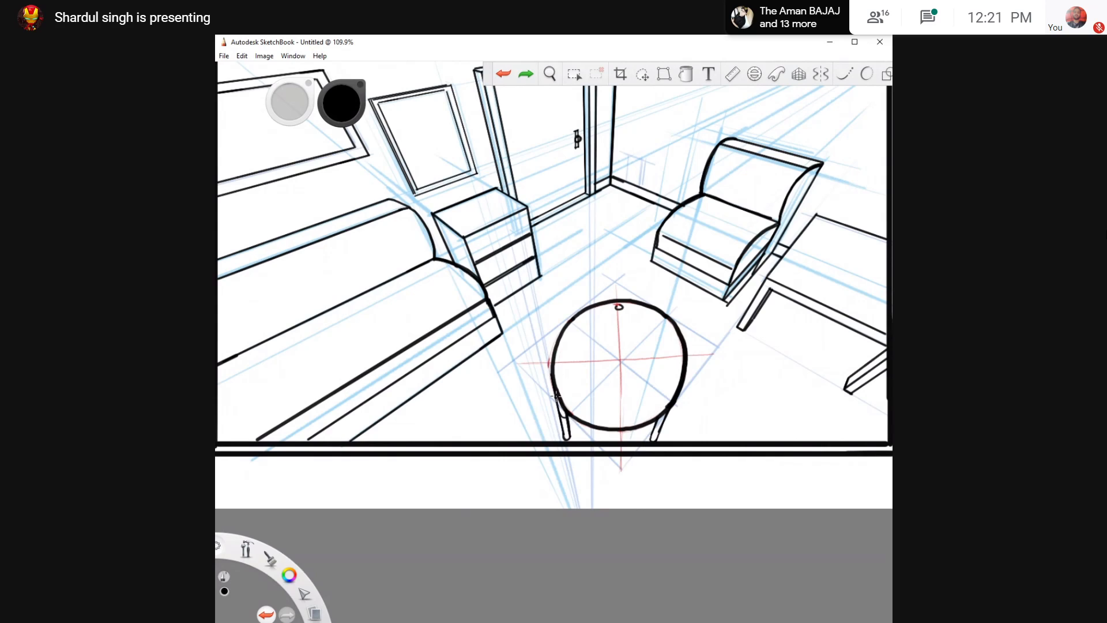
{"action": "key", "text": "ctrl+z"}
{"action": "mouse_move", "coordinate": [568, 419]}
{"action": "left_mouse_down"}
{"action": "mouse_move", "coordinate": [612, 437]}
{"action": "mouse_move", "coordinate": [621, 437]}
{"action": "mouse_move", "coordinate": [588, 428]}
{"action": "mouse_move", "coordinate": [633, 431]}
{"action": "left_mouse_up"}
{"action": "key", "text": "ctrl+z"}
{"action": "key", "text": "ctrl+z"}
{"action": "key", "text": "ctrl+z"}
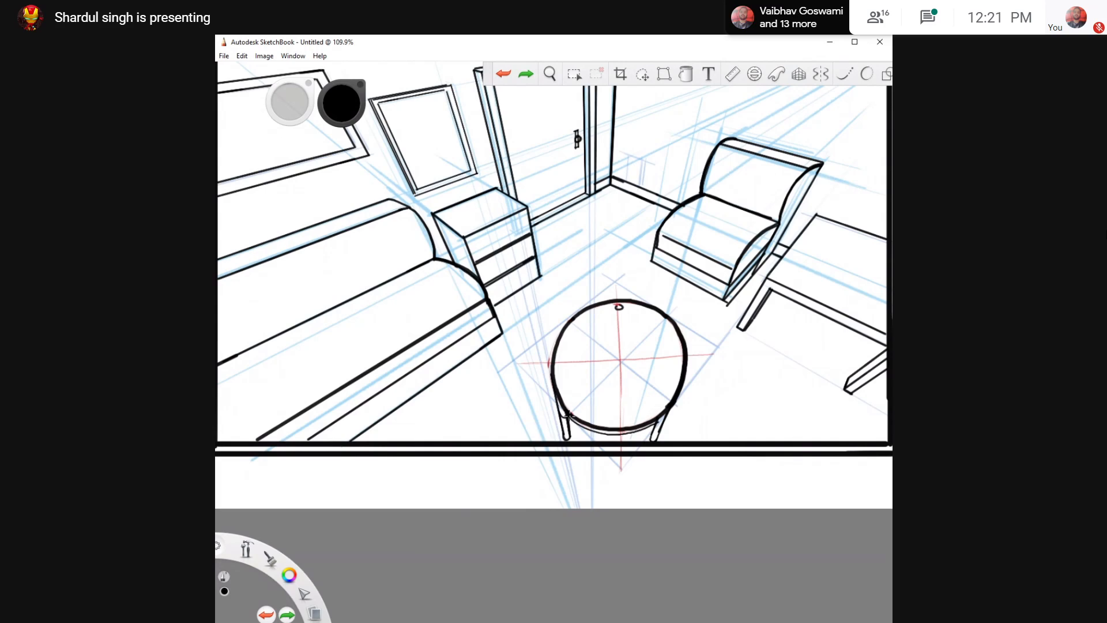
{"action": "left_click_drag", "start_coordinate": [568, 414], "coordinate": [588, 425]}
Bring the whole drawing into view and leave the Google Meet call
{"action": "key", "text": "space"}
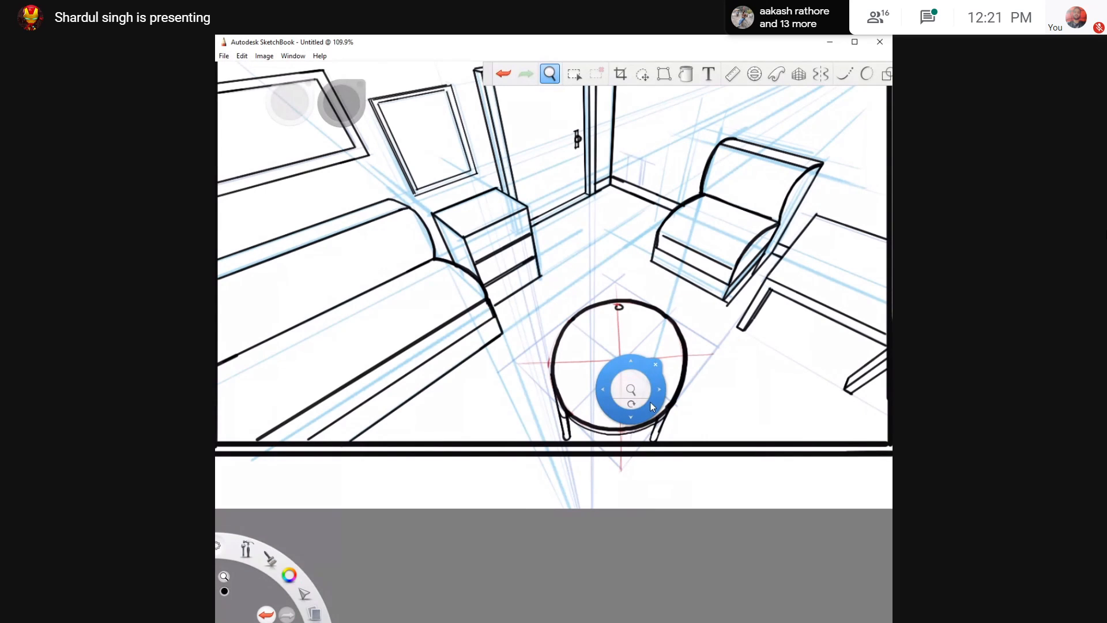
{"action": "mouse_move", "coordinate": [650, 401]}
{"action": "left_mouse_down"}
{"action": "mouse_move", "coordinate": [645, 383]}
{"action": "mouse_move", "coordinate": [623, 383]}
{"action": "left_mouse_up"}
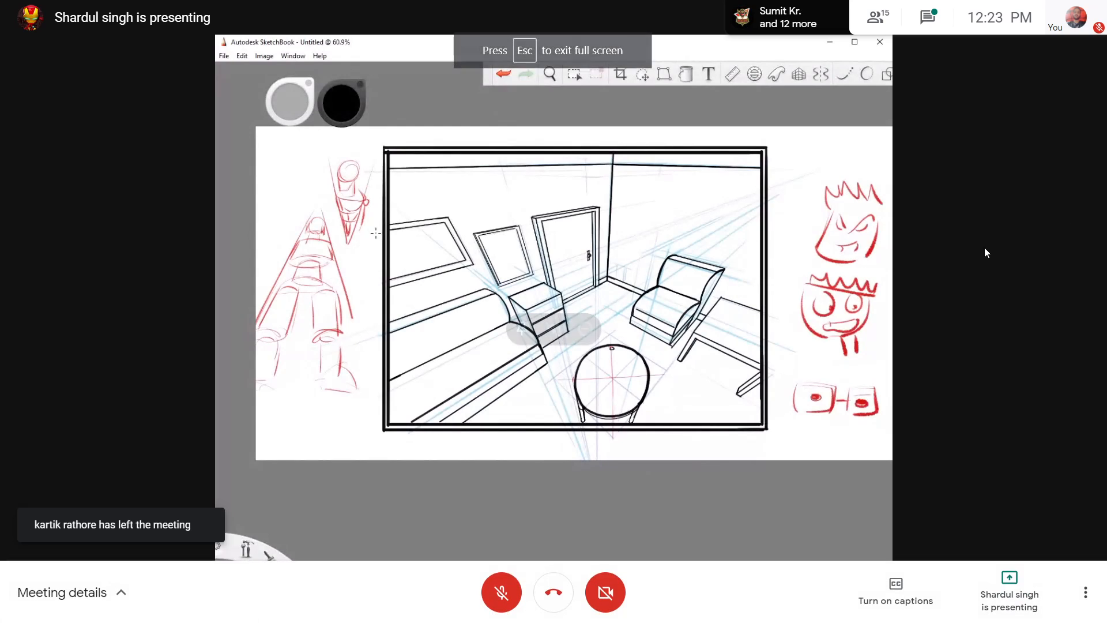
{"action": "left_click", "coordinate": [551, 589]}
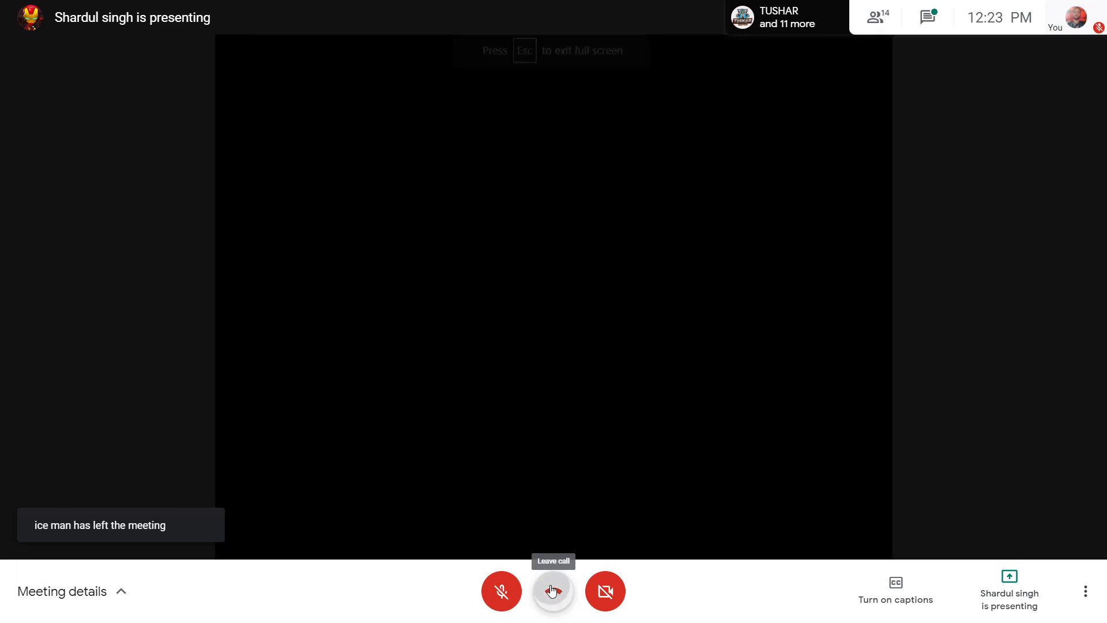